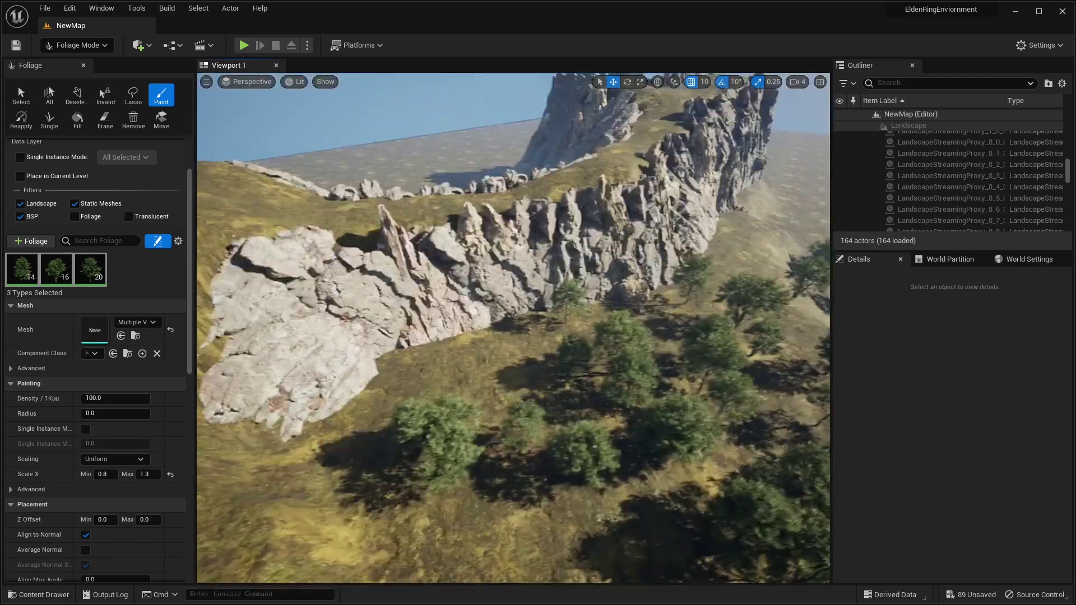
Raise the fog density of the ExponentialHeightFog actor in the landscape scene
right_click_drag(377, 192, 387, 215)
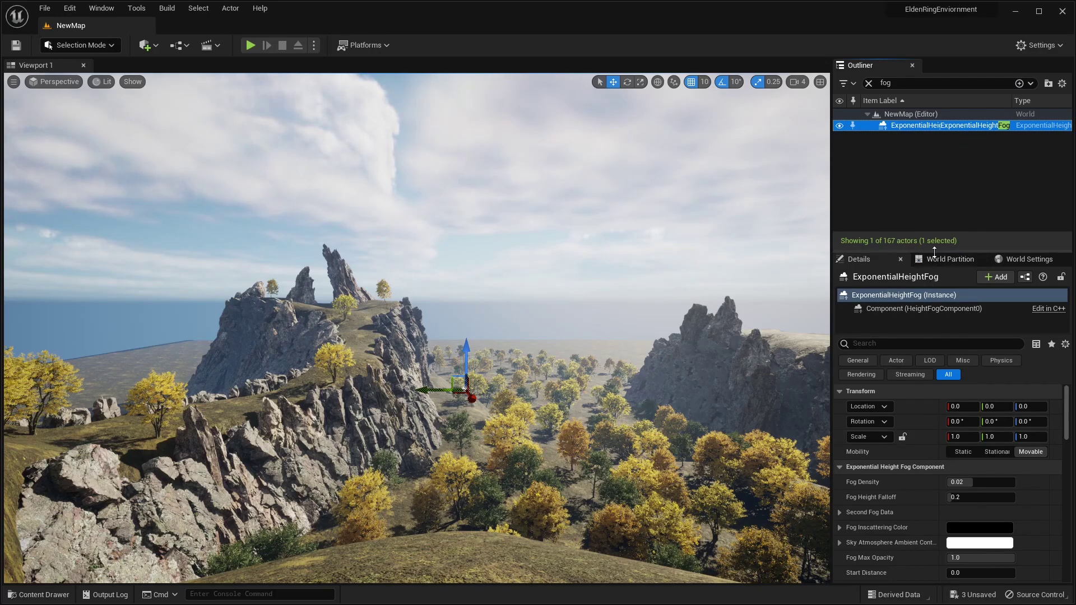
left_click_drag(934, 251, 934, 209)
scroll(933, 424, "down", 3)
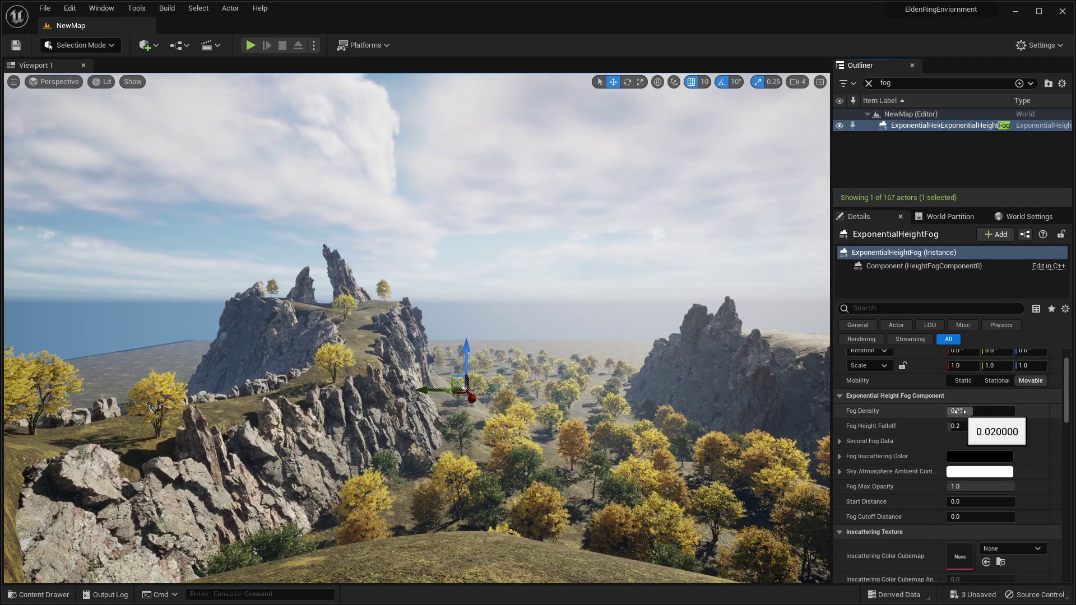
left_click_drag(959, 411, 978, 411)
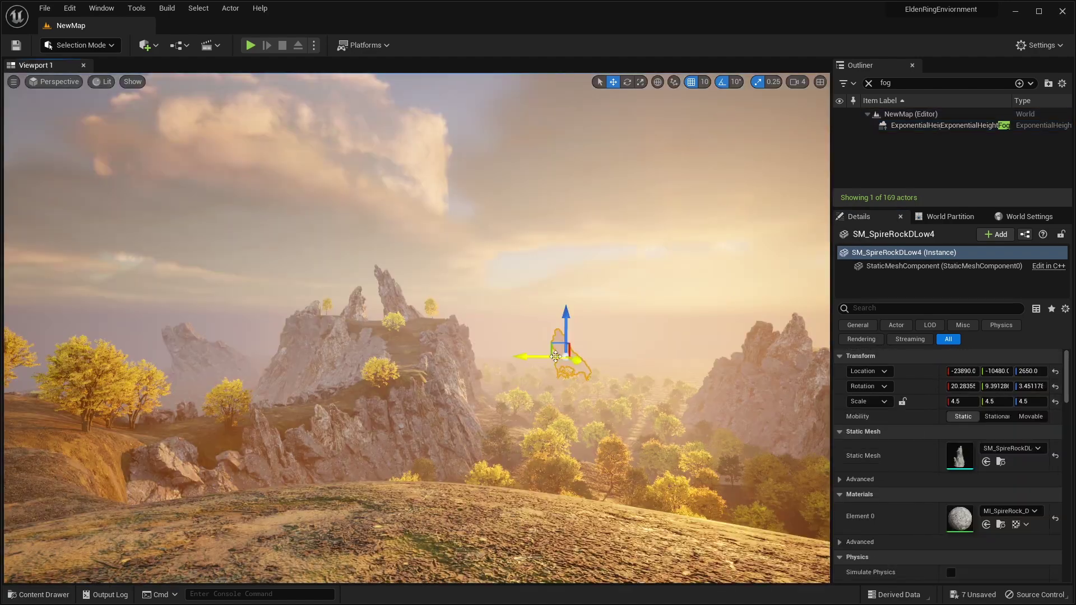
key("r")
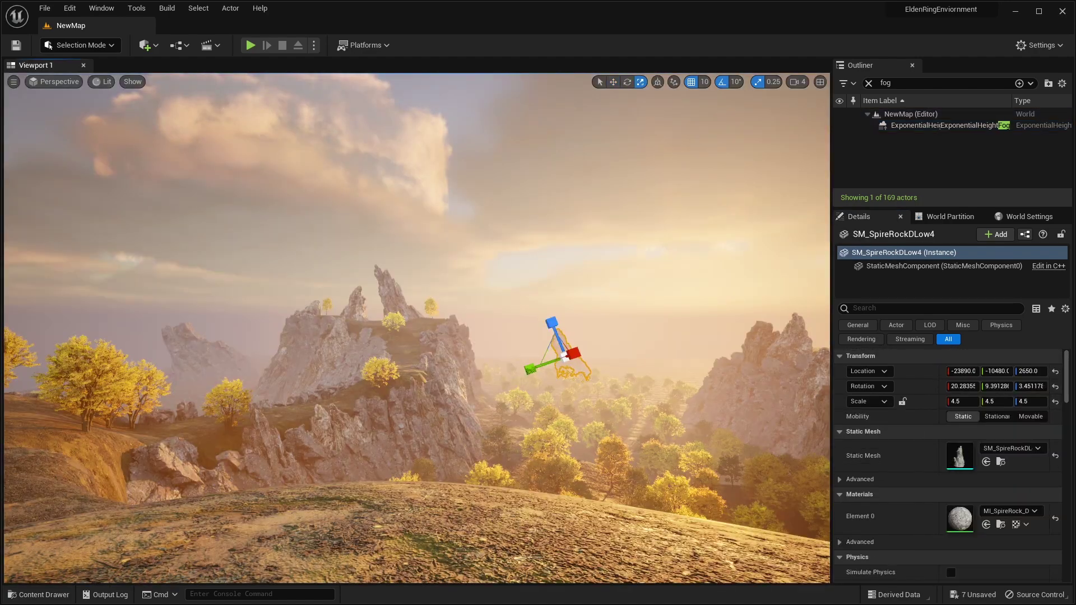
key("Escape")
left_click(558, 360)
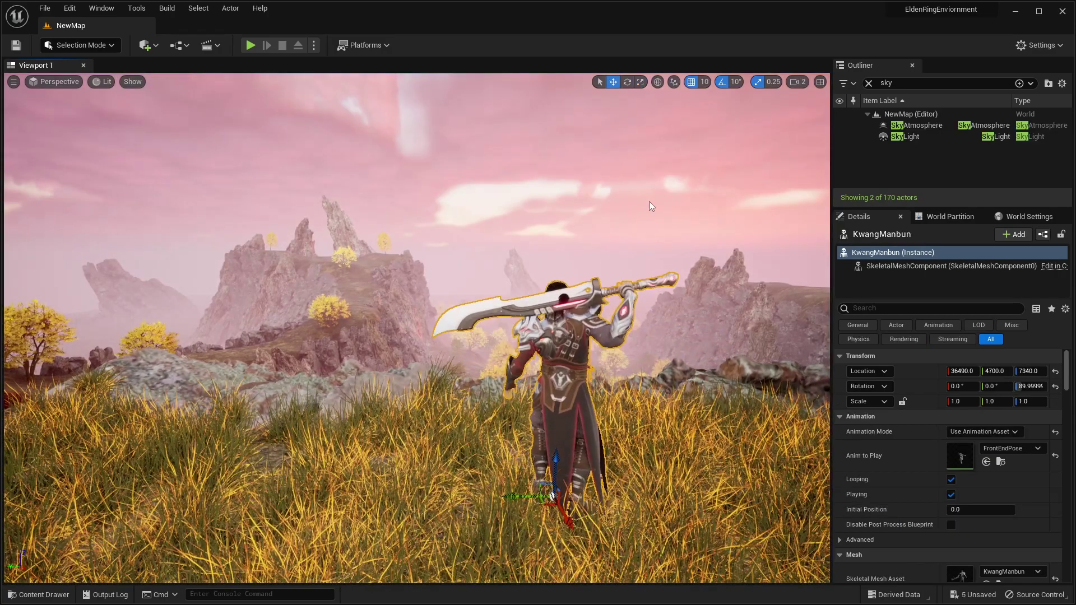
key("Escape")
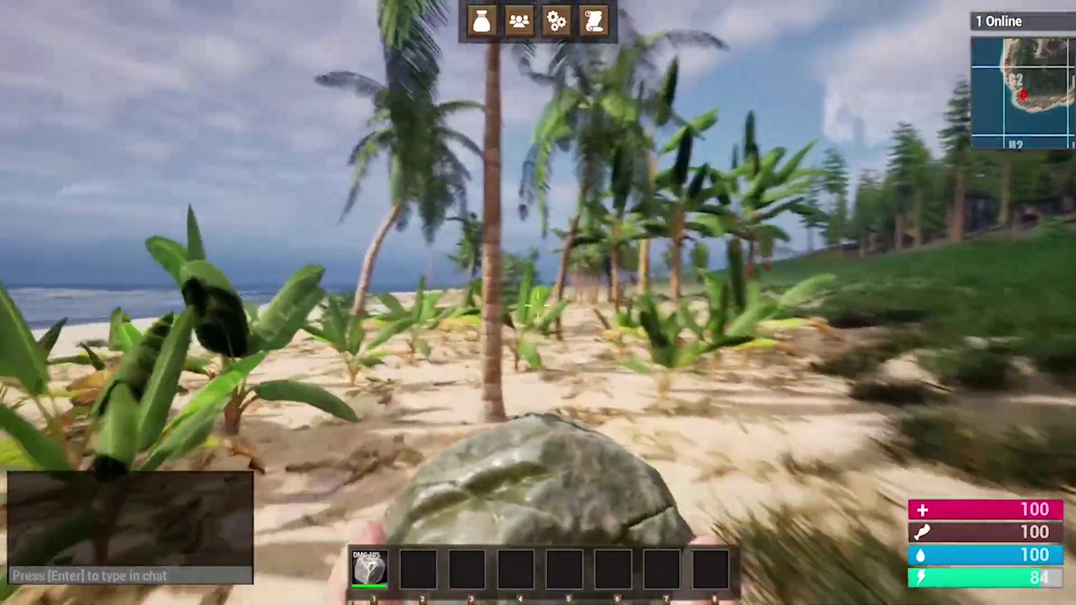
Check the items in the player's inventory and the character's stats, and return to the game
left_click(538, 305)
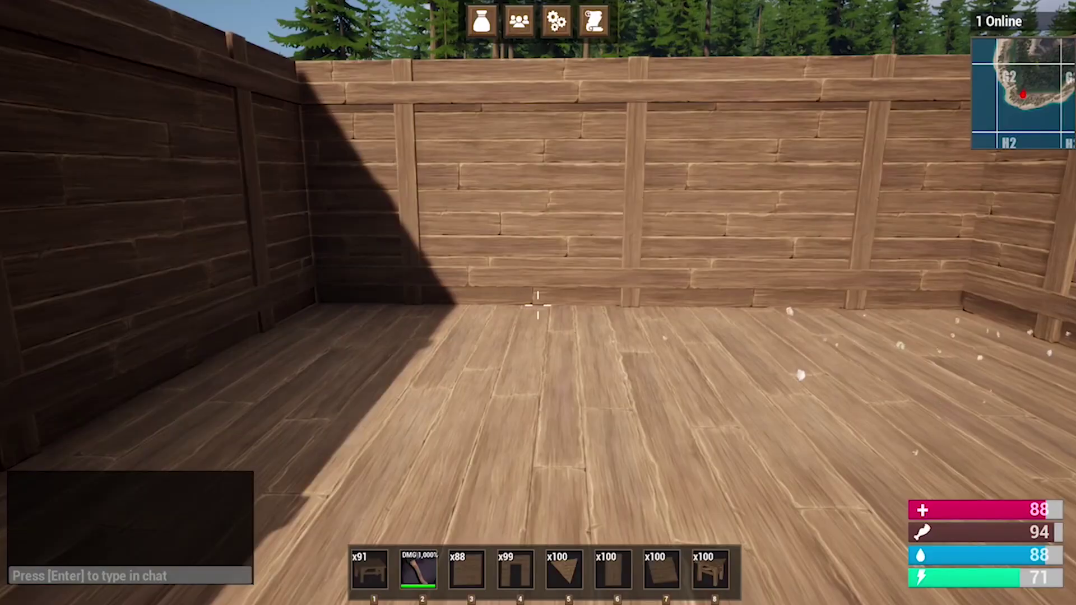
key("Tab")
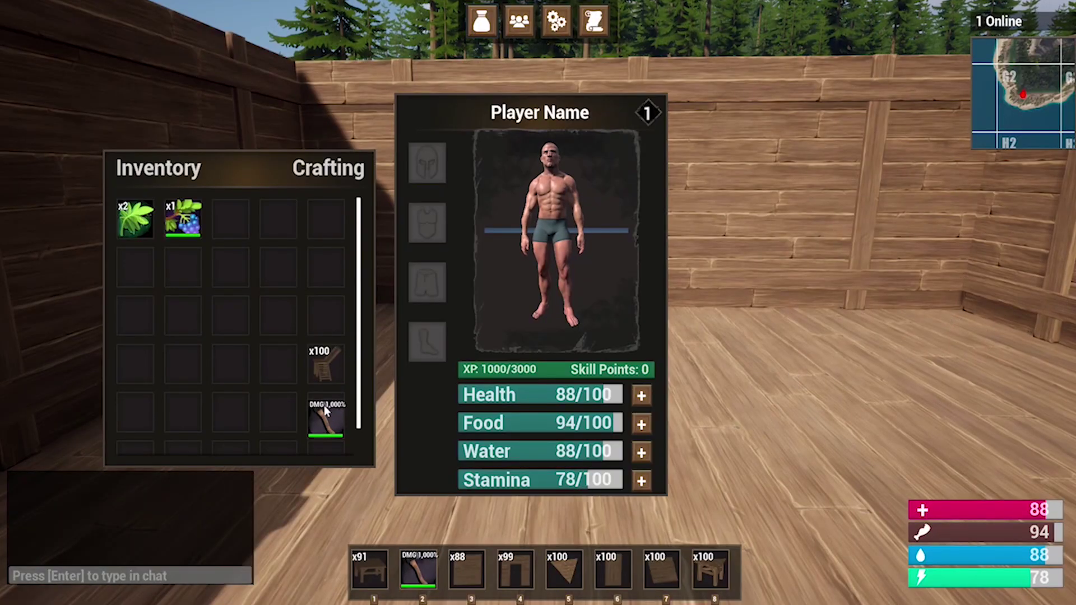
key("Tab")
key("1")
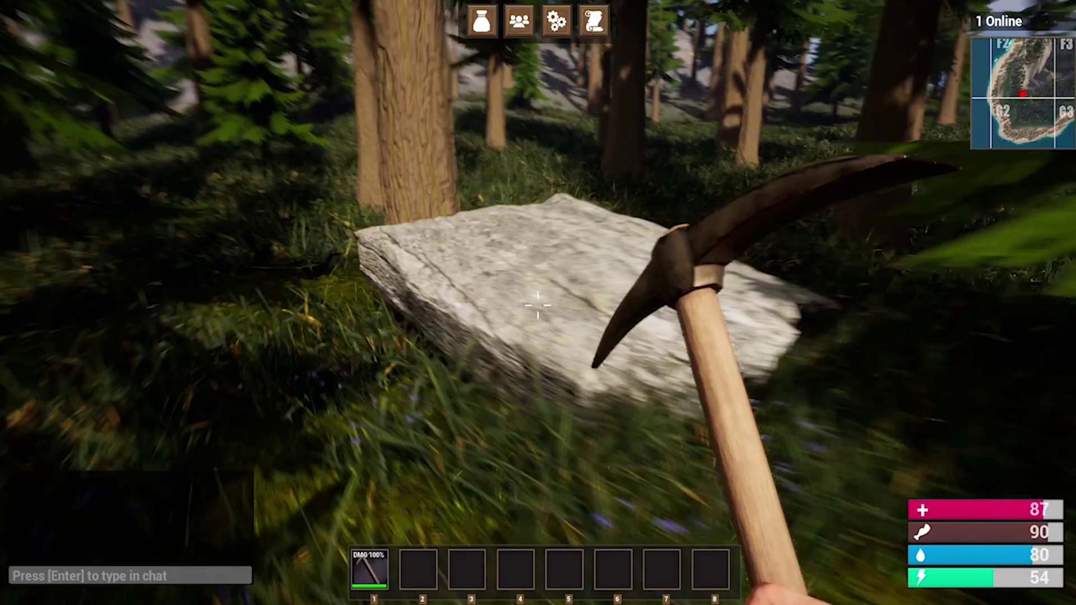
Harvest the large flat rock in the forest by striking it repeatedly with the pickaxe
left_click(538, 304)
left_click(538, 304)
left_click(538, 305)
left_click(538, 304)
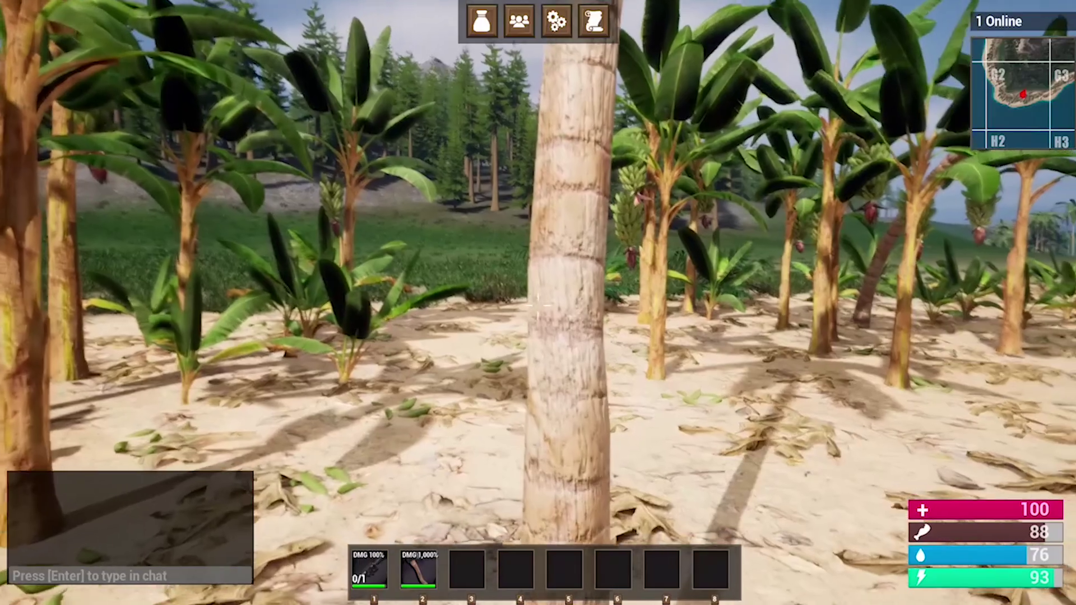
key("2")
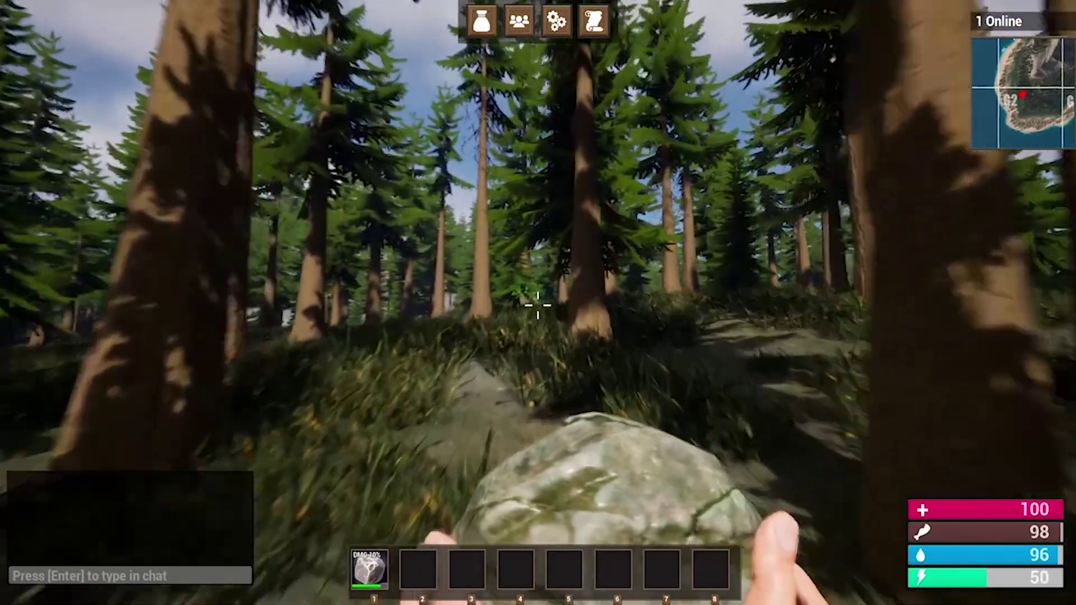
left_click(538, 304)
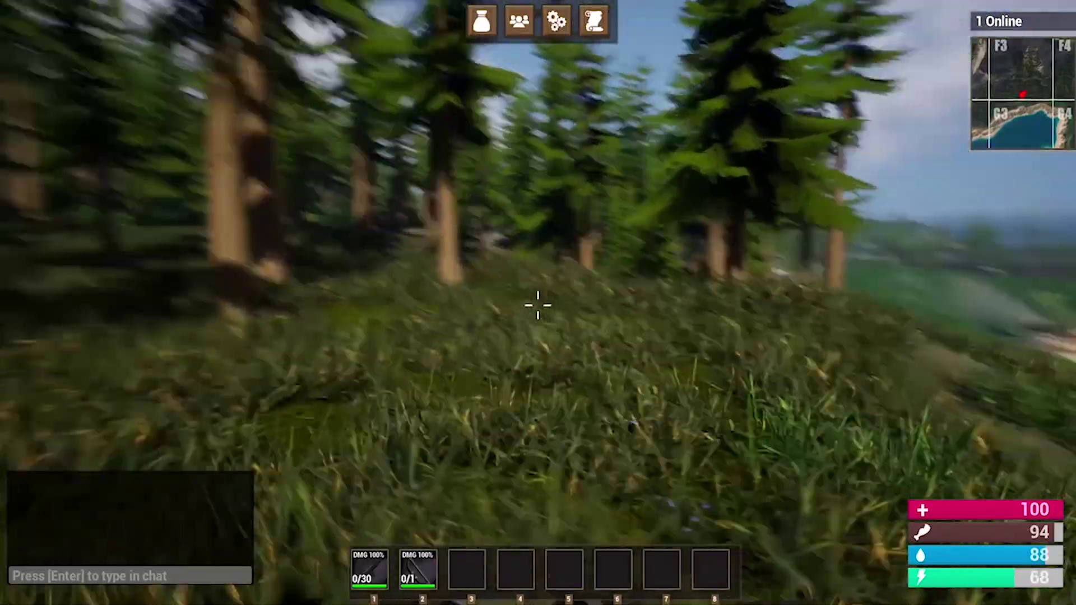
key("1")
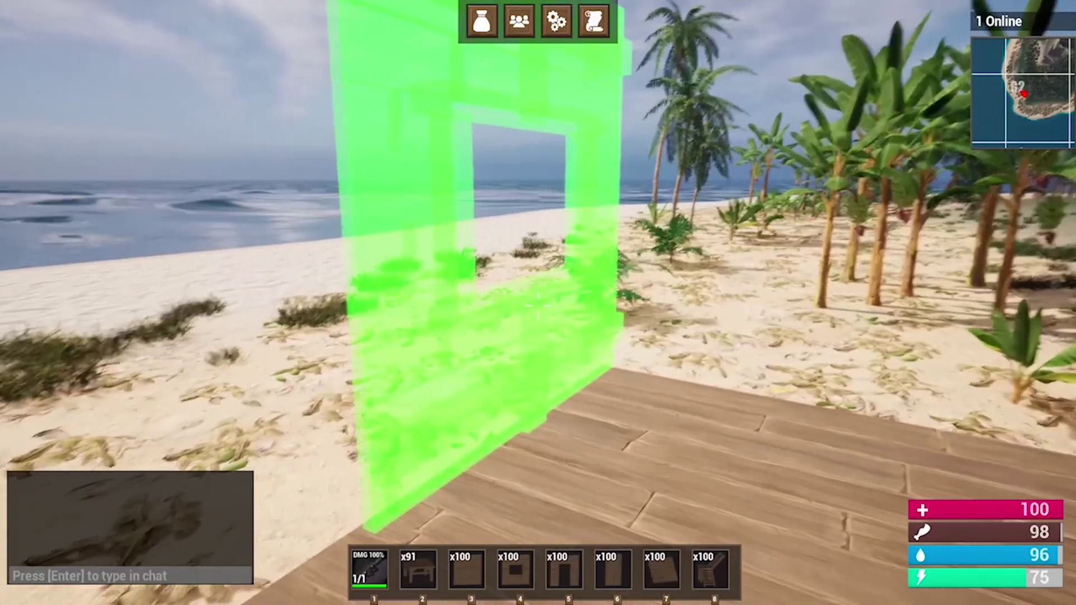
Build a wooden doorway and adjoining walls along the foundation's edge, and place a wooden chair inside the house
left_click(538, 304)
key("5")
left_click(538, 304)
key("3")
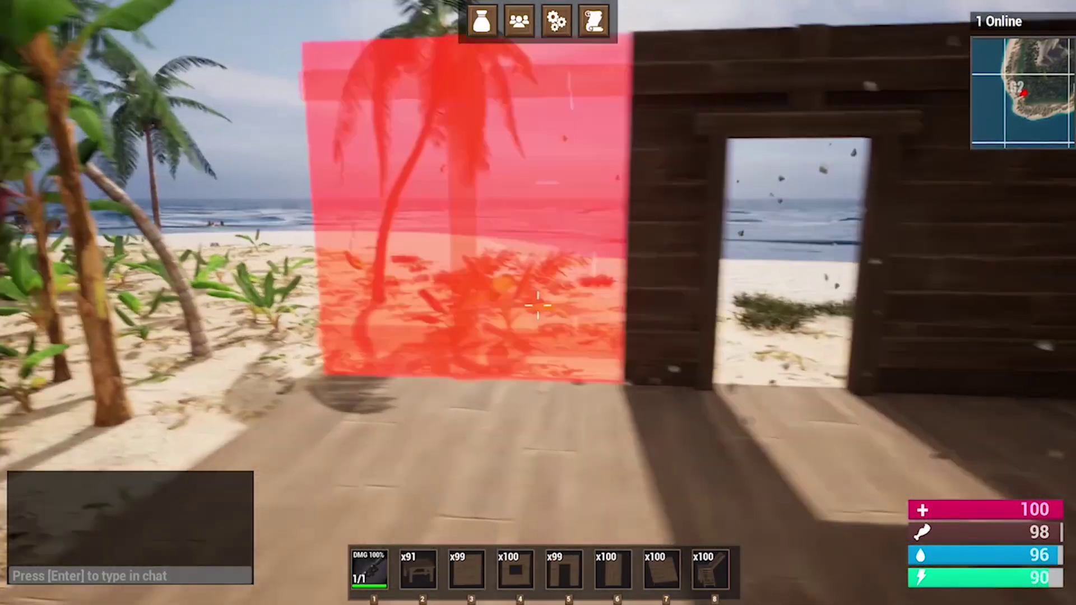
left_click(538, 305)
left_click(538, 304)
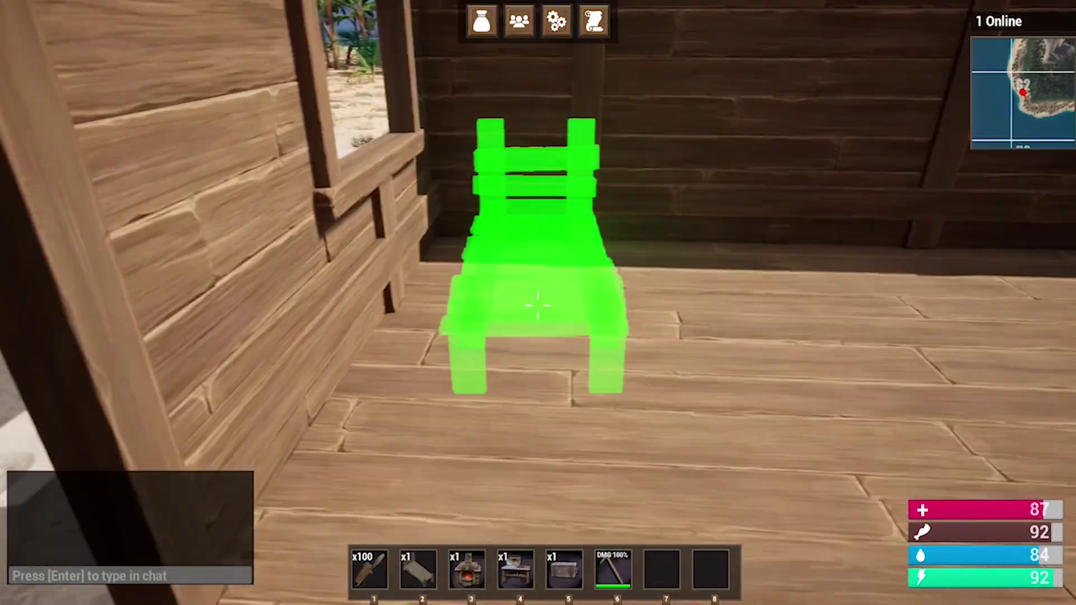
left_click(538, 304)
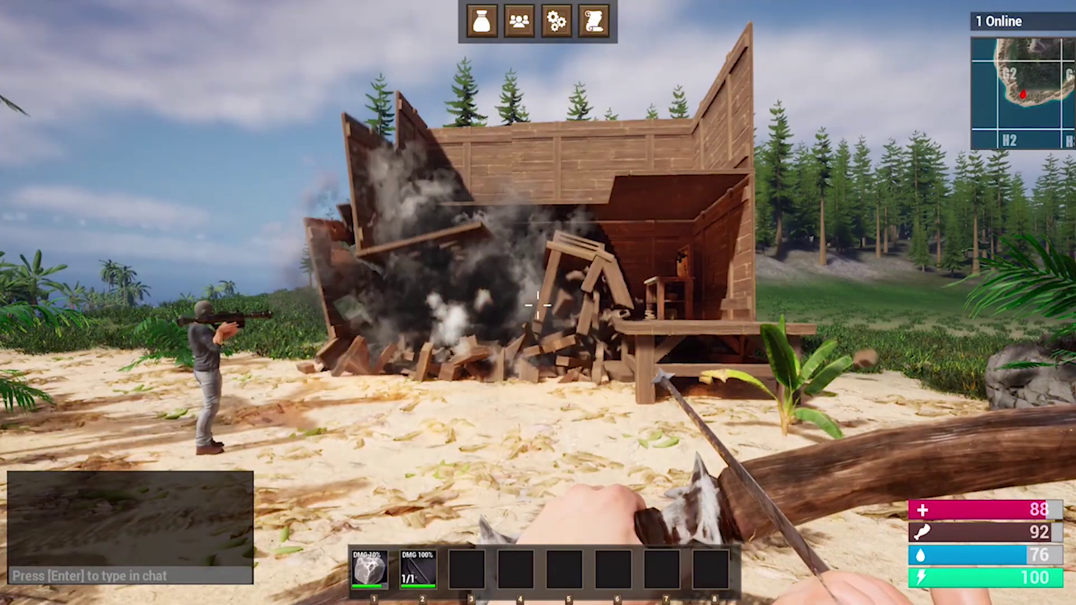
key("w")
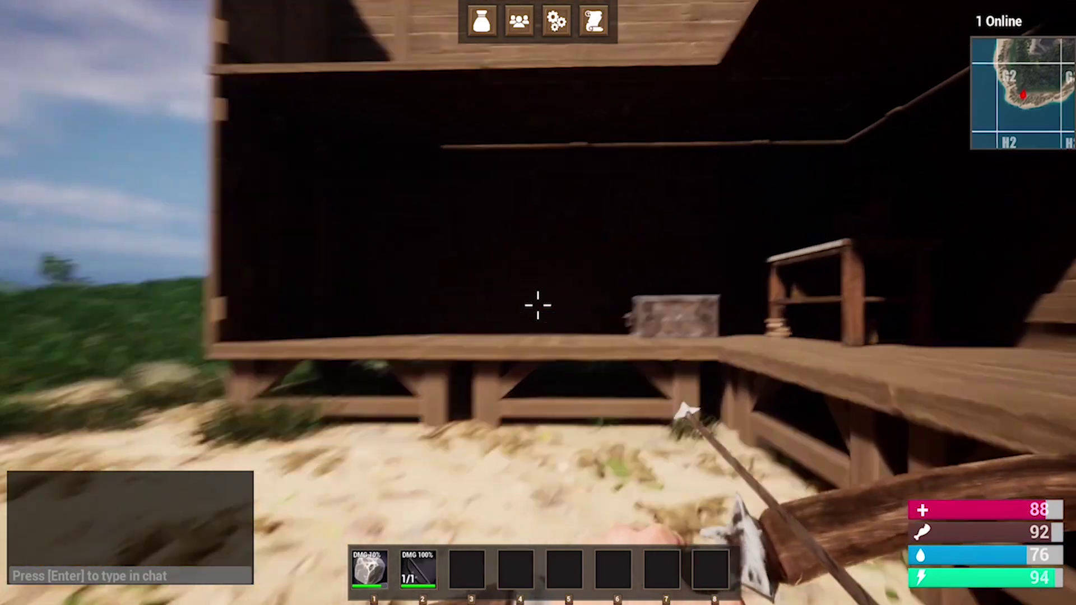
key("space")
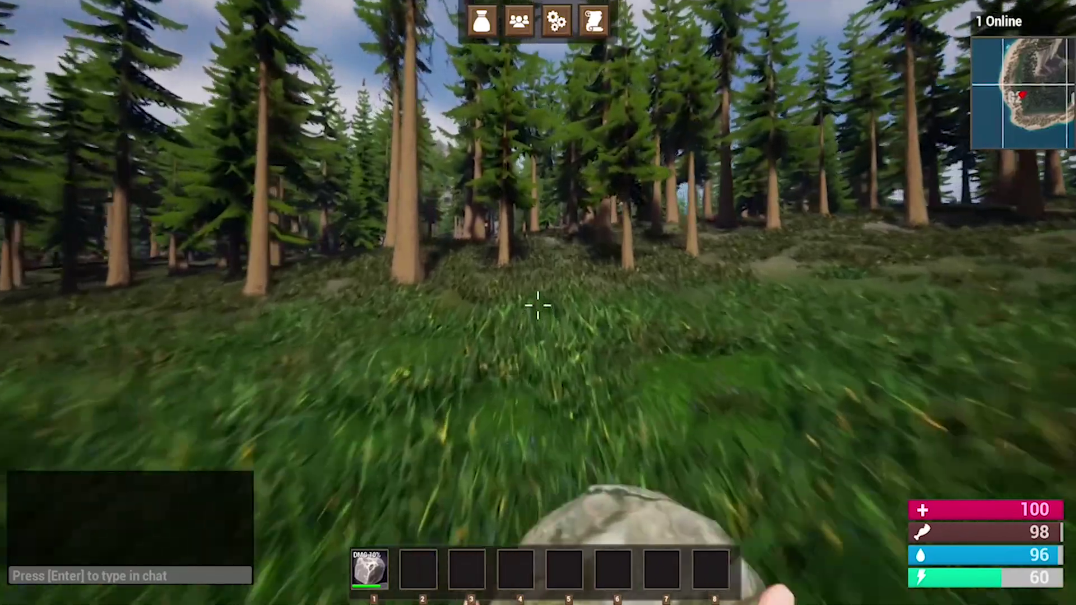
key("shift+w")
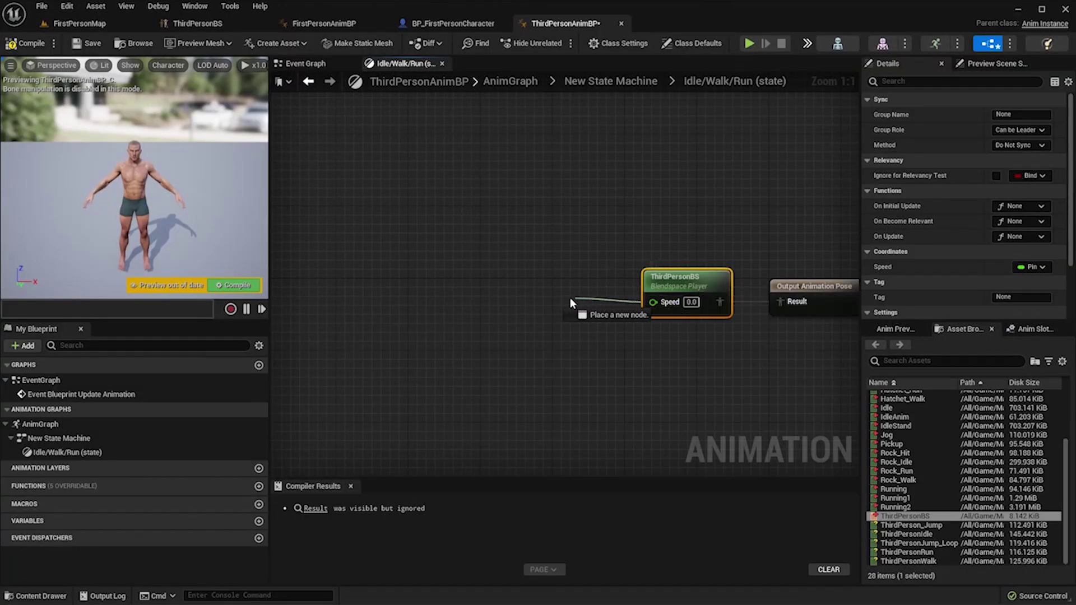
Add a source for the Speed input of the ThirdPersonBS blendspace player in the Idle/Walk/Run state
left_click_drag(555, 303, 555, 303)
left_click(604, 347)
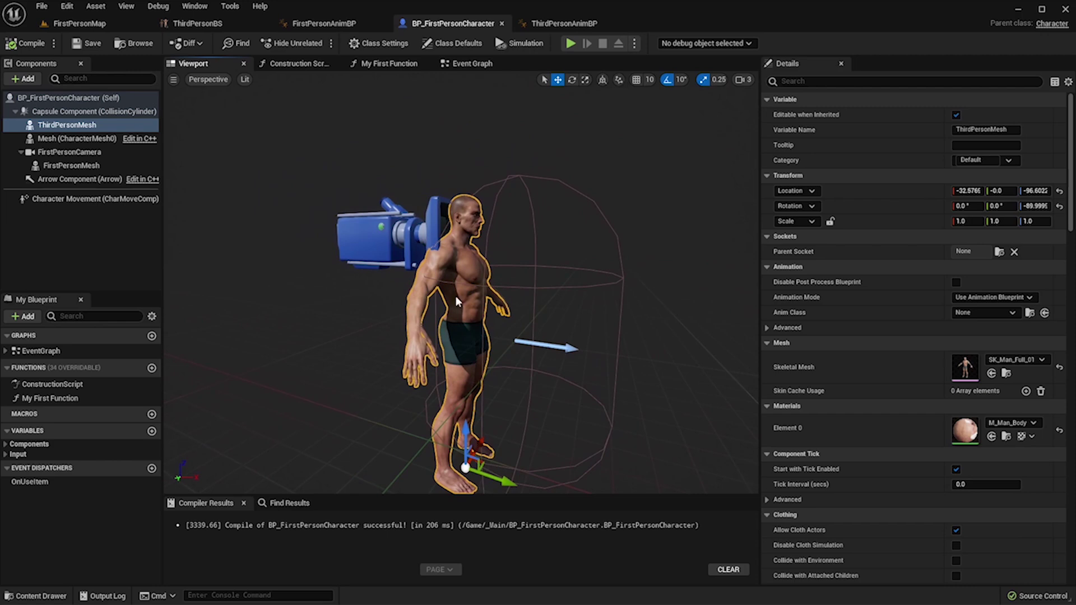
left_click_drag(457, 302, 532, 252, "alt")
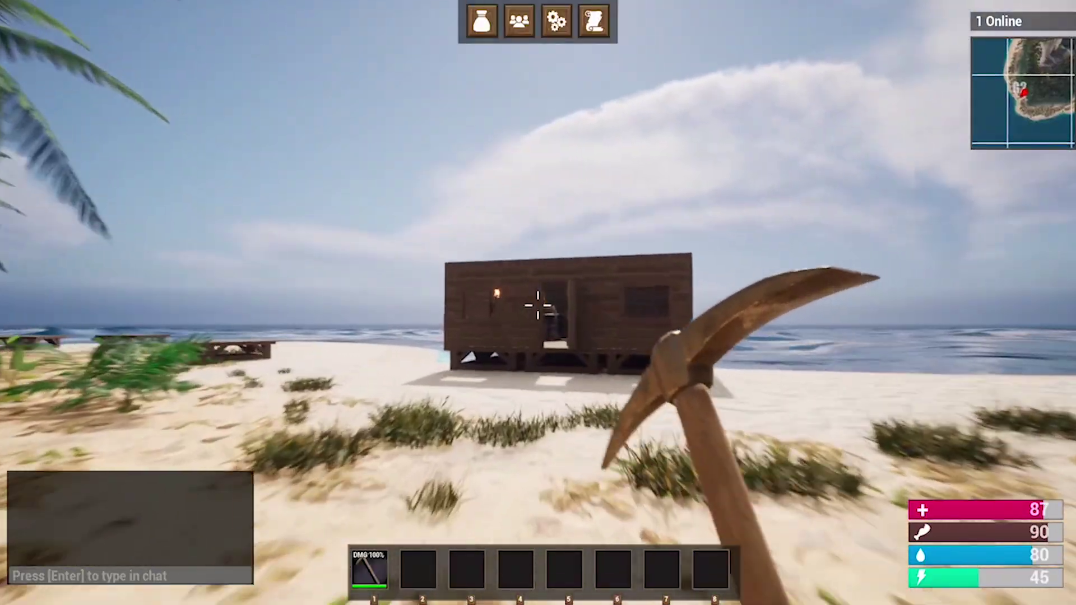
key("w")
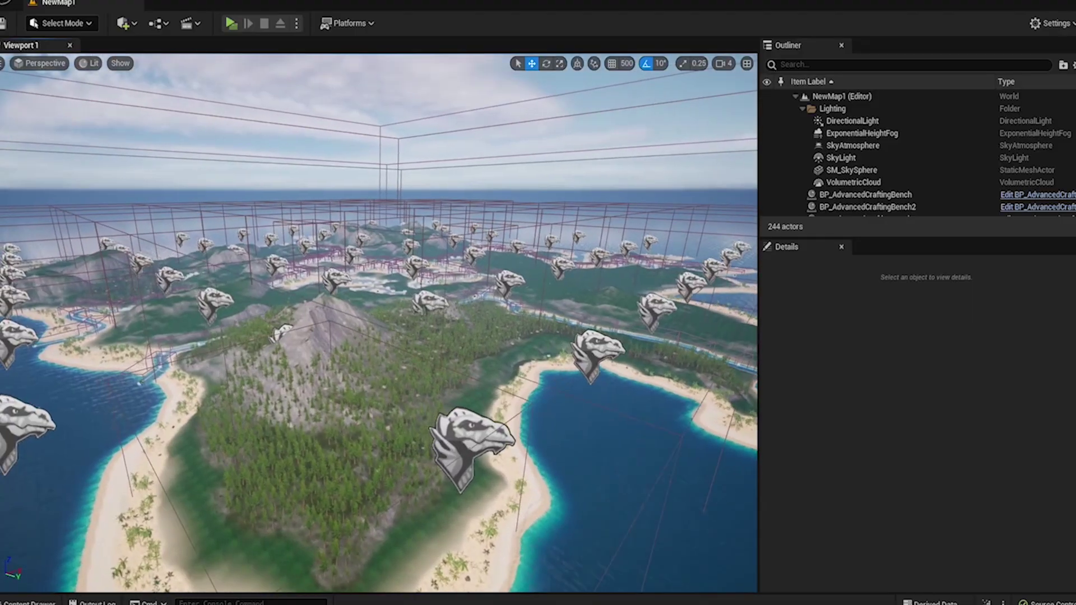
key("a")
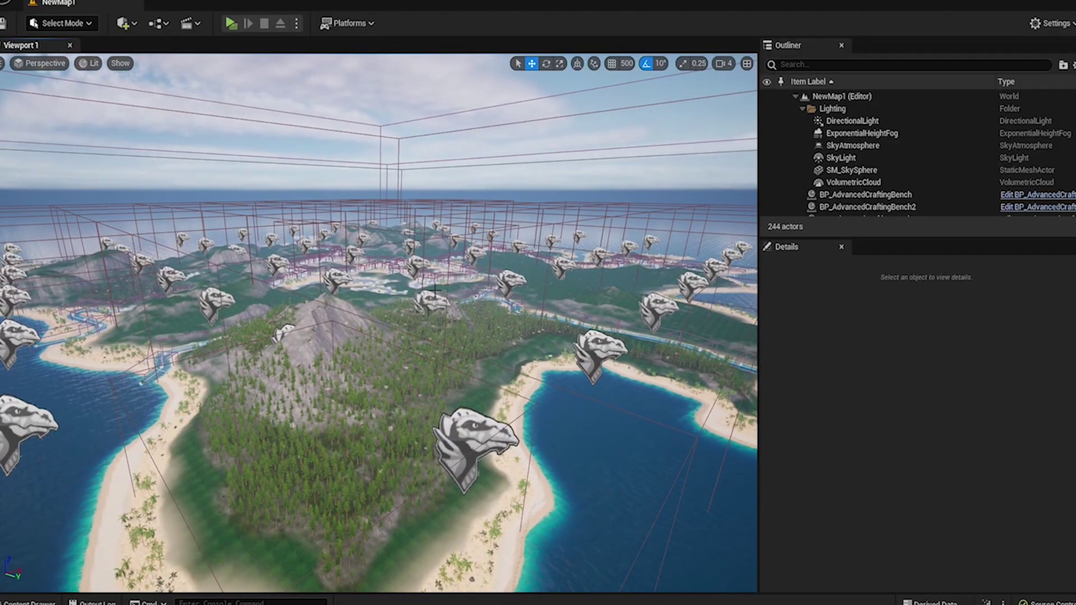
right_click_drag(377, 409, 351, 524)
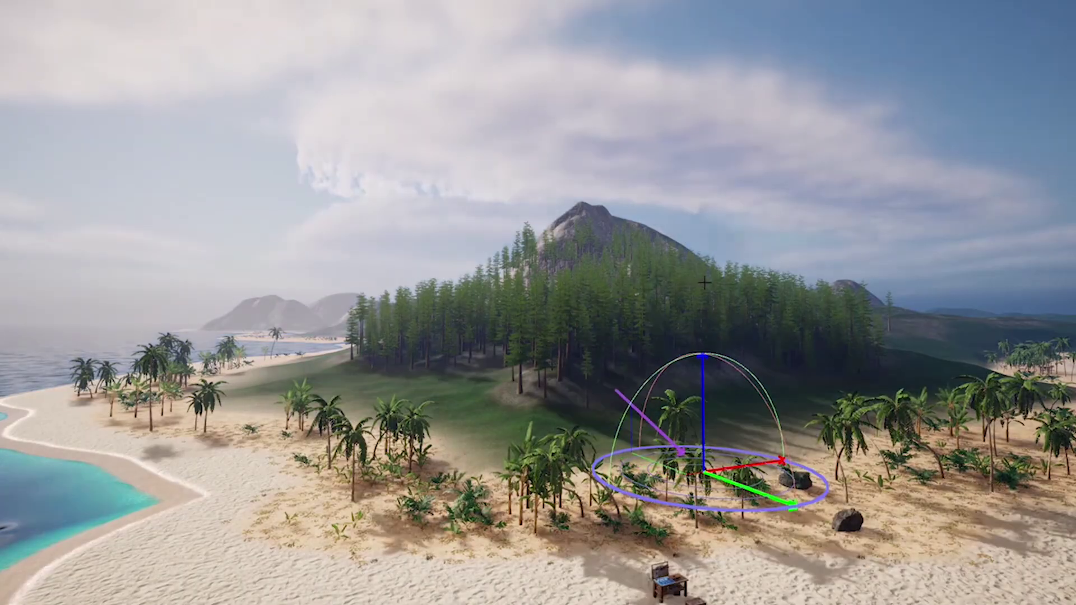
key("g")
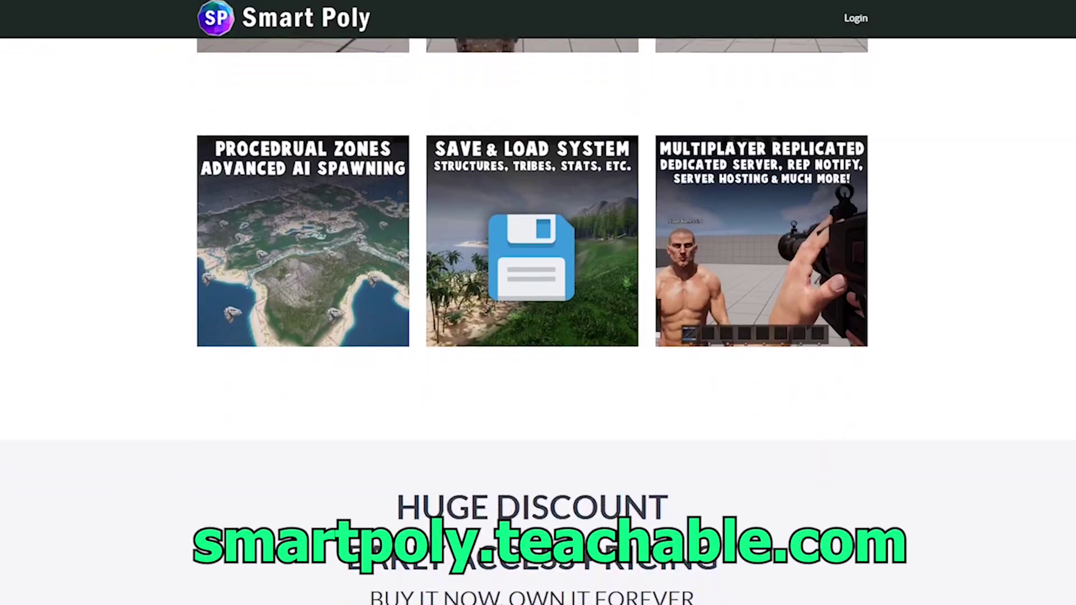
Switch to the Smart Poly course page and review its early access pricing, instructor details, included project files and course contents
scroll(538, 303, "down", 6)
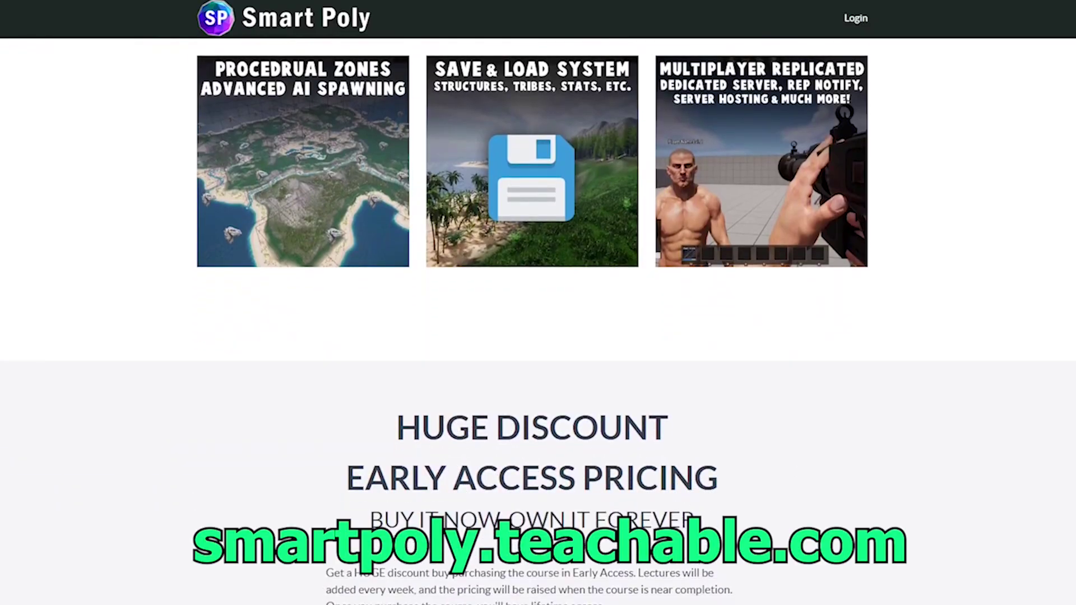
scroll(538, 274, "down", 6)
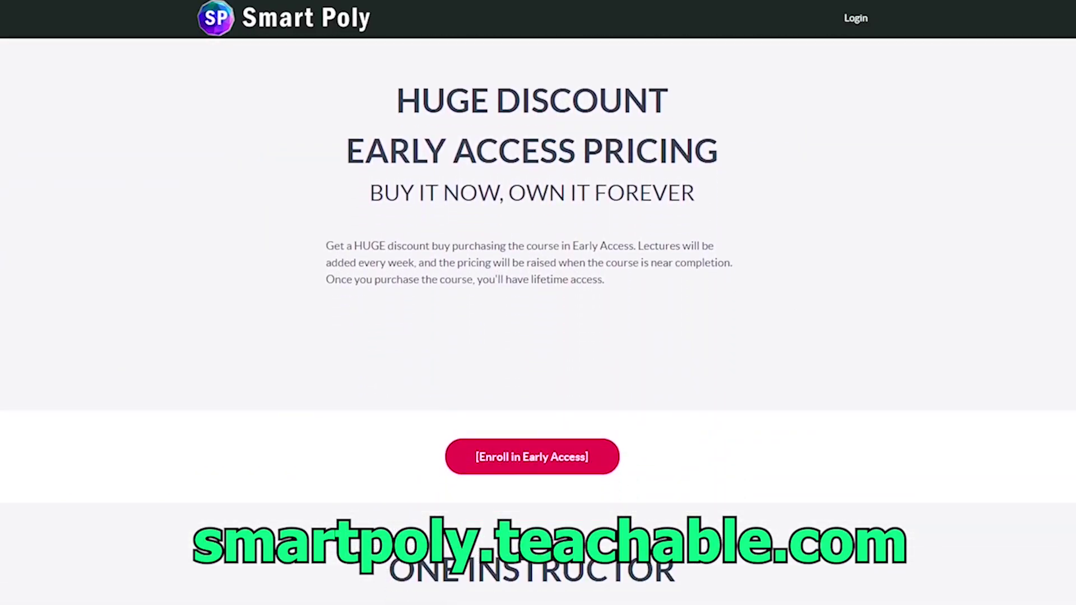
scroll(537, 303, "down", 6)
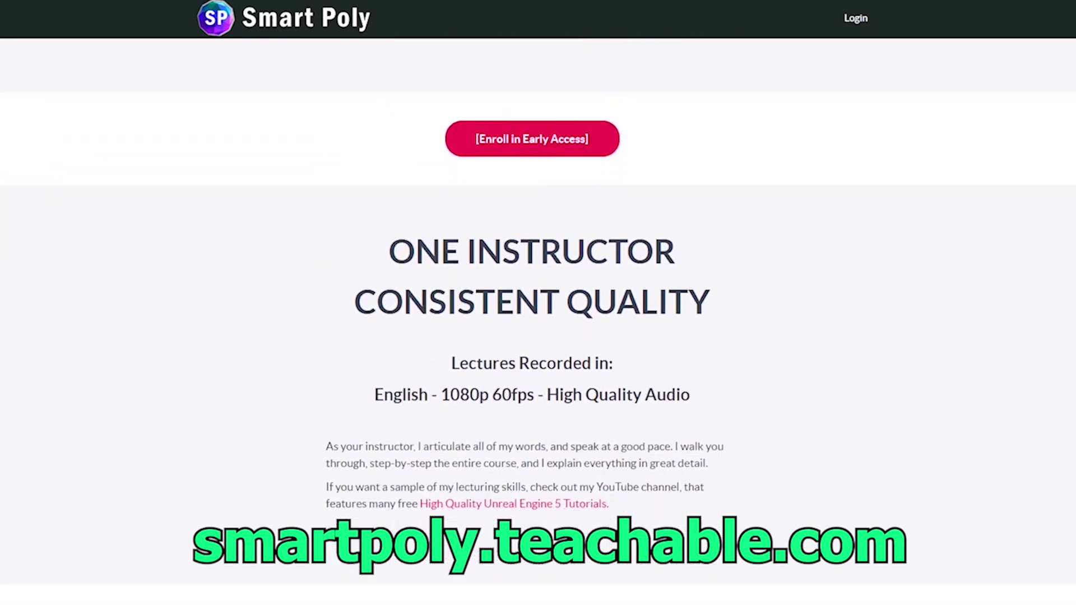
scroll(538, 303, "down", 6)
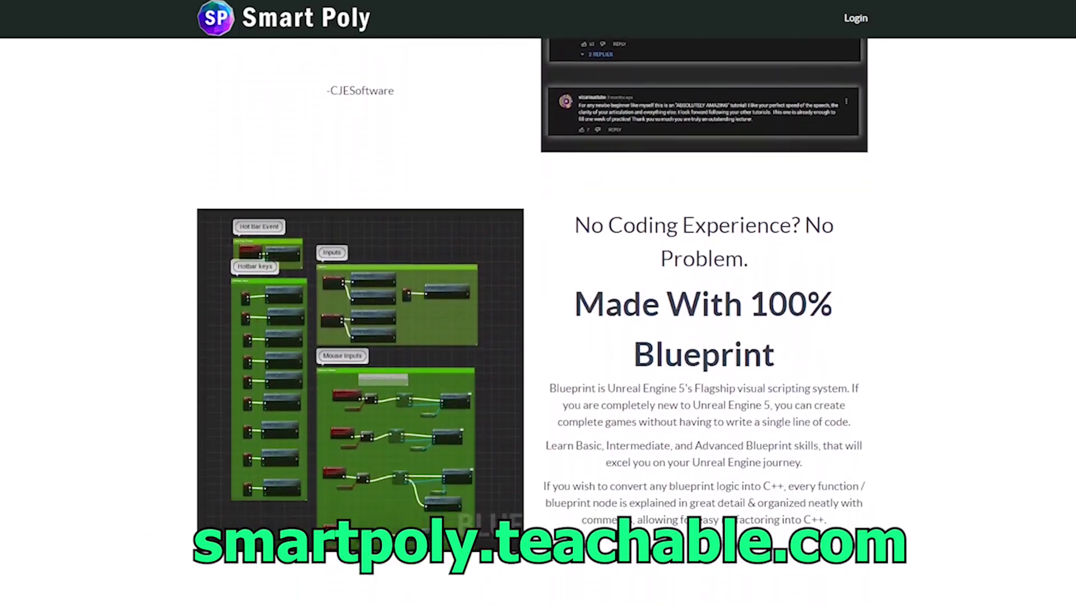
scroll(538, 303, "down", 6)
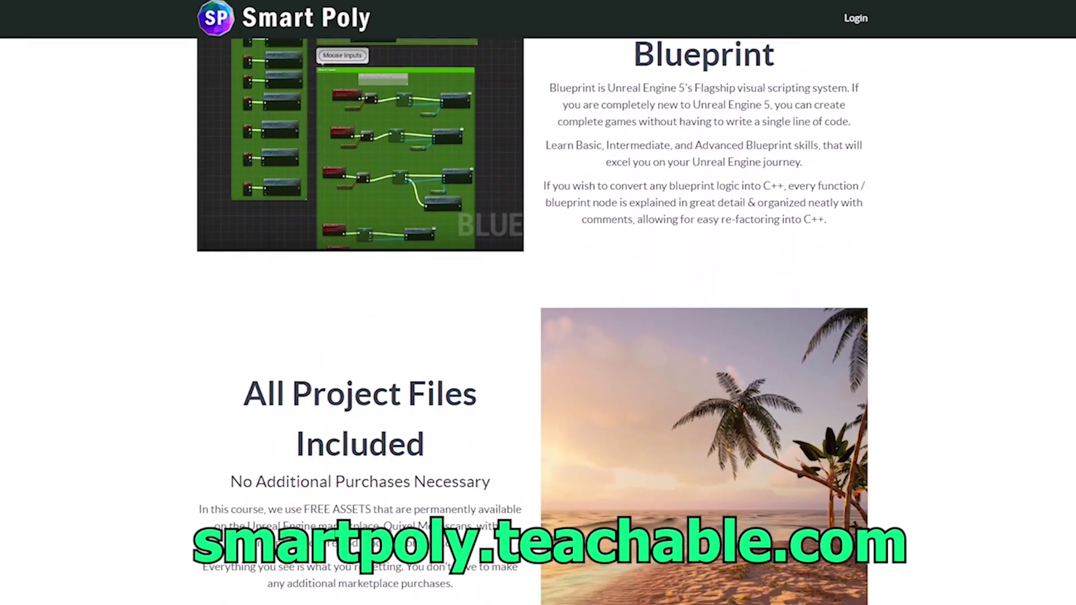
scroll(538, 303, "down", 10)
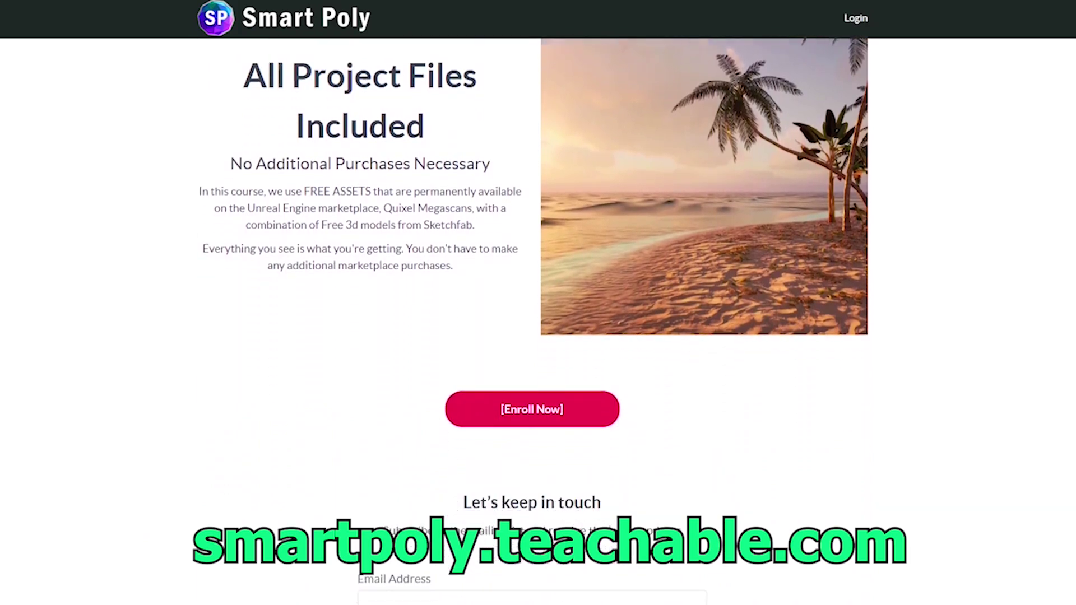
scroll(538, 302, "down", 6)
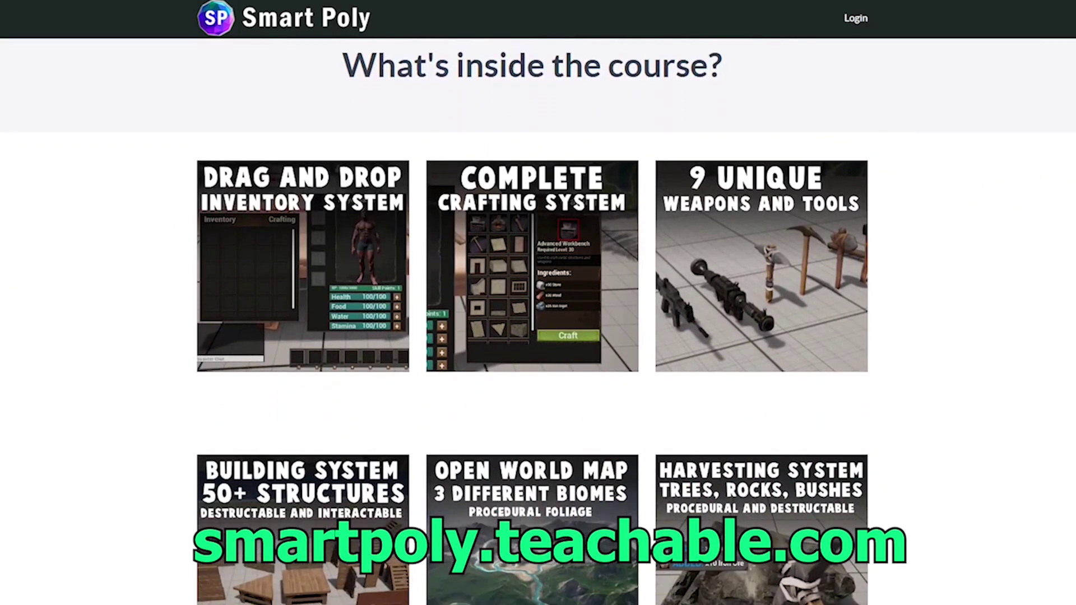
scroll(538, 303, "down", 5)
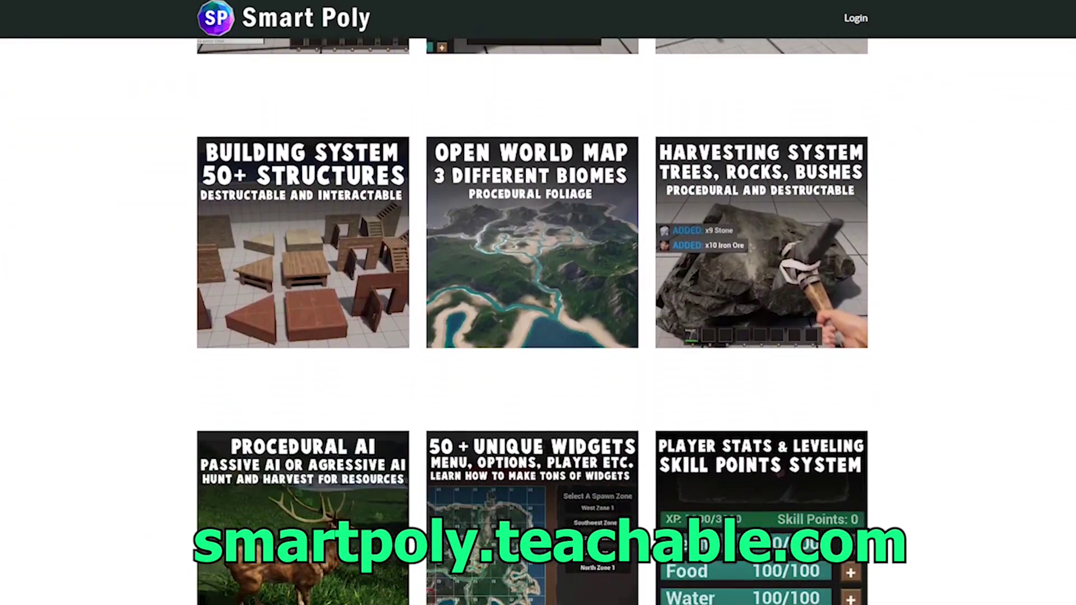
scroll(537, 303, "down", 5)
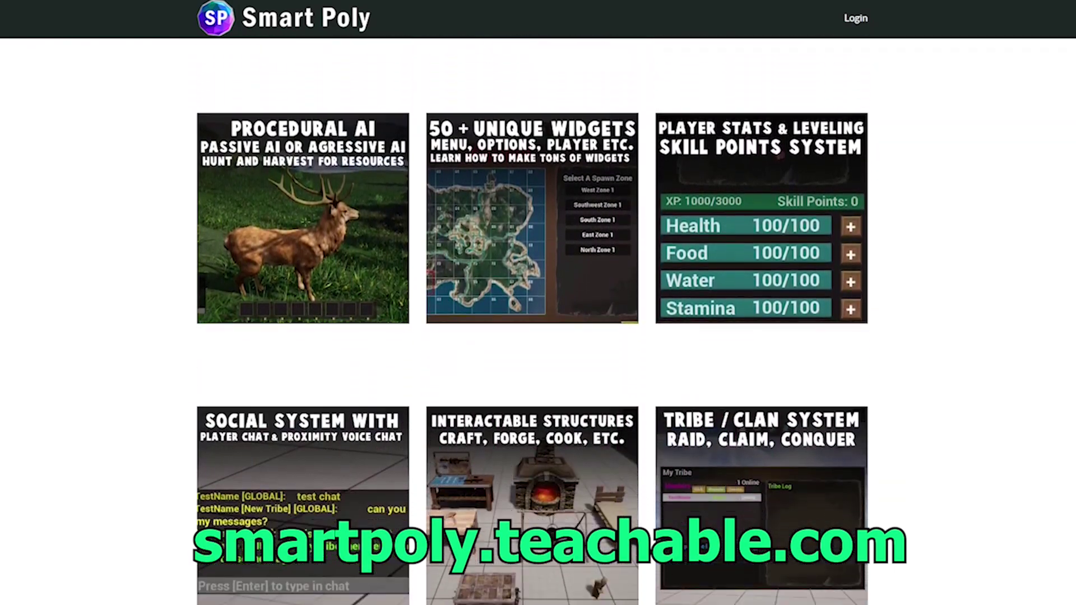
scroll(538, 302, "down", 5)
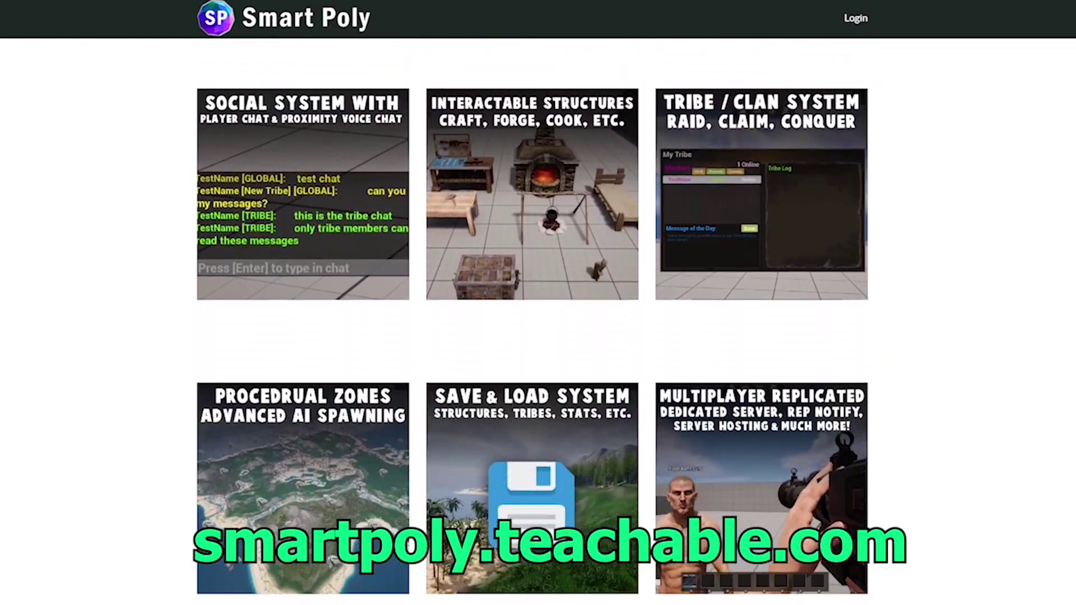
Review the remaining course feature tiles and the early access pricing section of the Smart Poly page
scroll(537, 302, "down", 5)
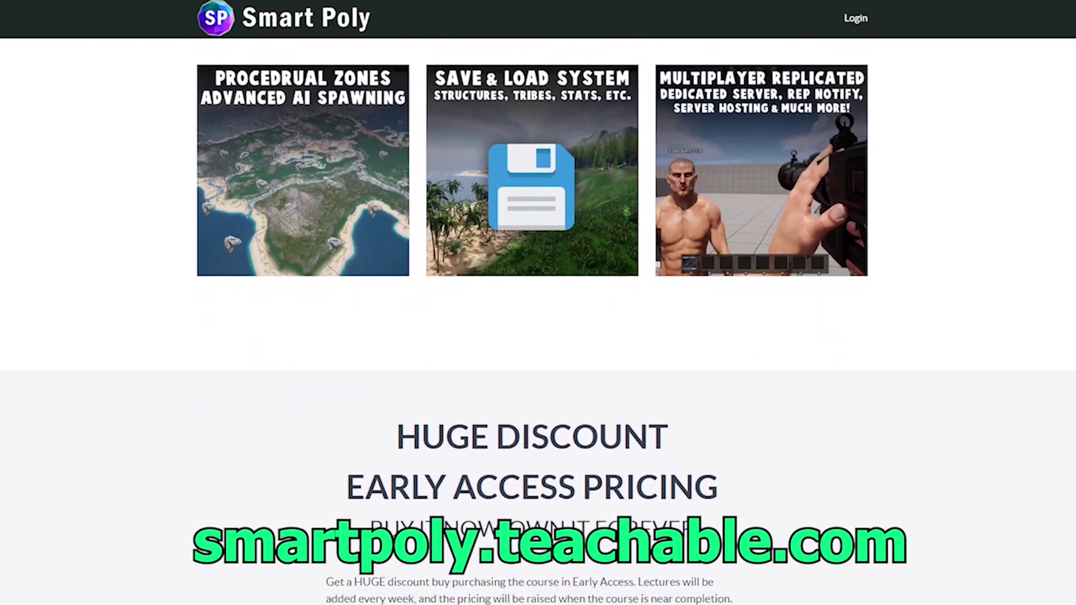
scroll(538, 302, "down", 4)
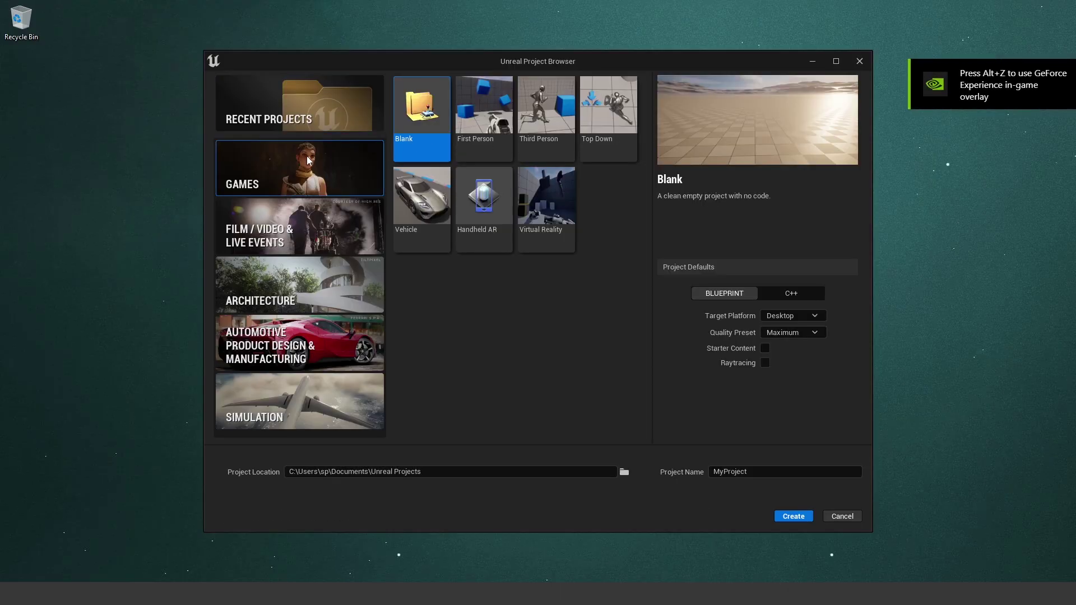
Switch to the Unreal Project Browser and create a Third Person game project named EldenRingEnviornment
left_click(526, 136)
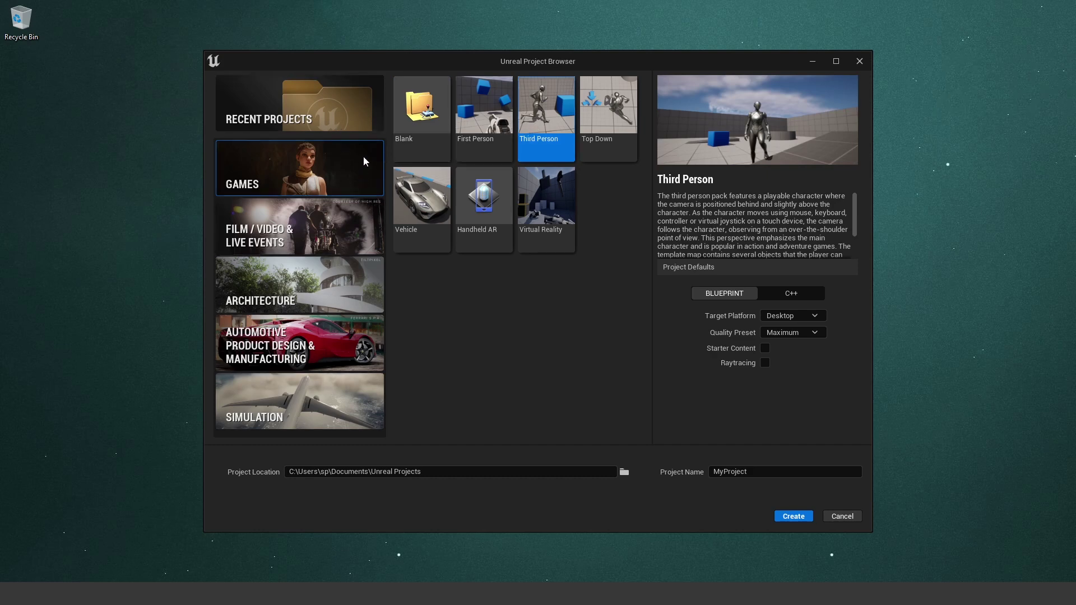
left_click(770, 474)
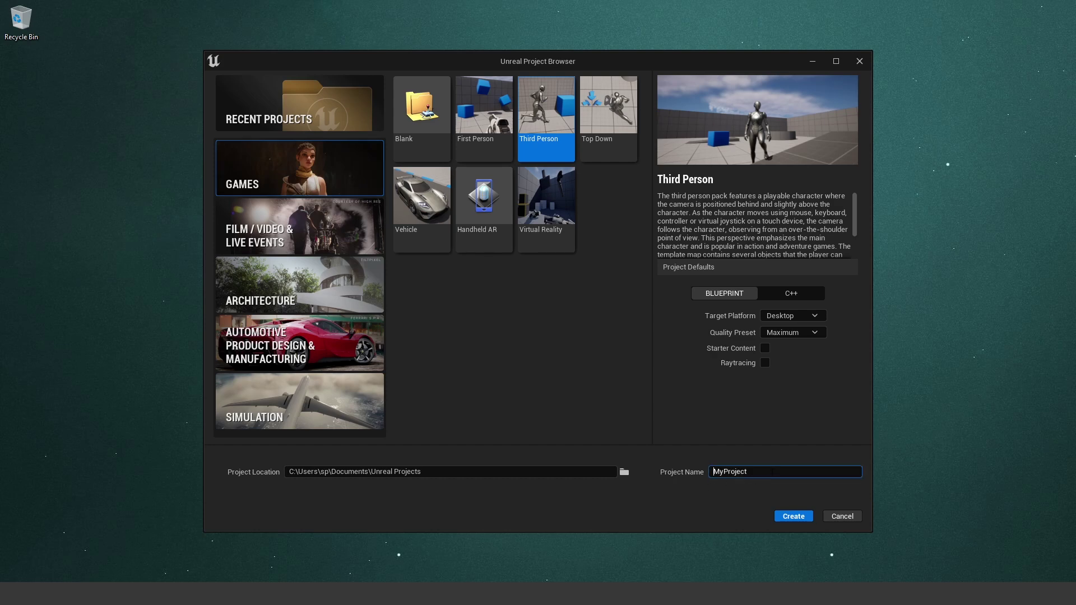
type("EldenRingENv")
key("BackSpace")
key("BackSpace")
type("nviornment")
left_click(793, 516)
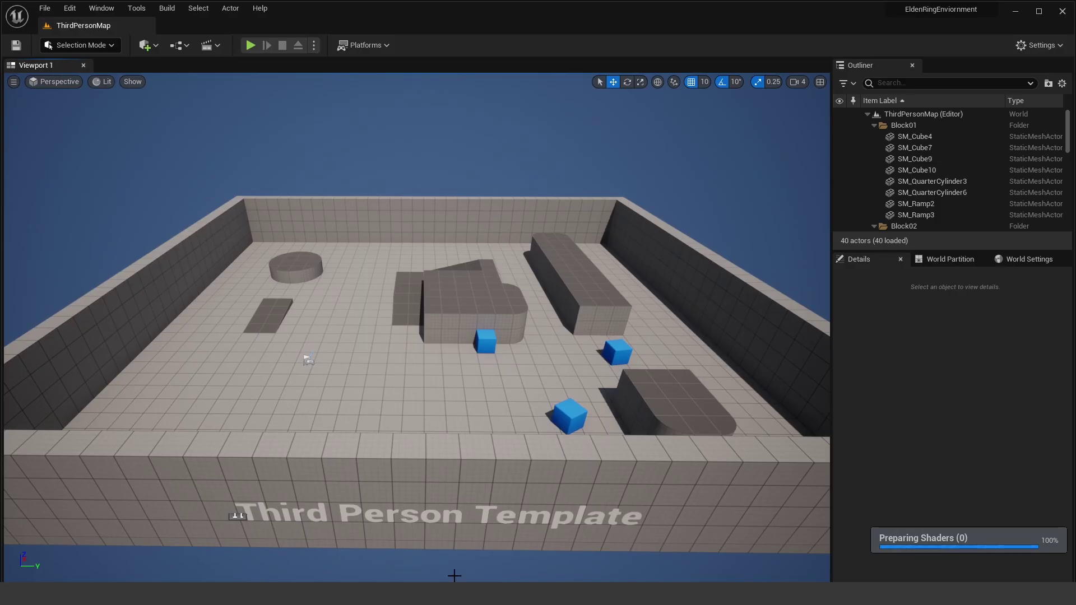
Dock the Content Browser in the layout and add a new folder named Enviornment under Content
key("ctrl+space")
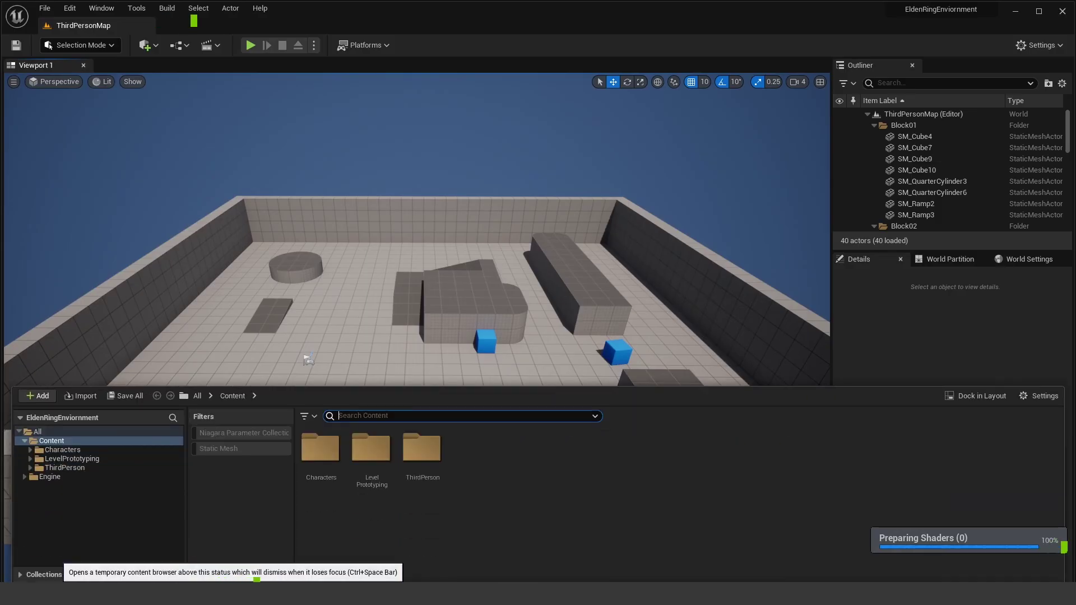
left_click(982, 396)
right_click(460, 411)
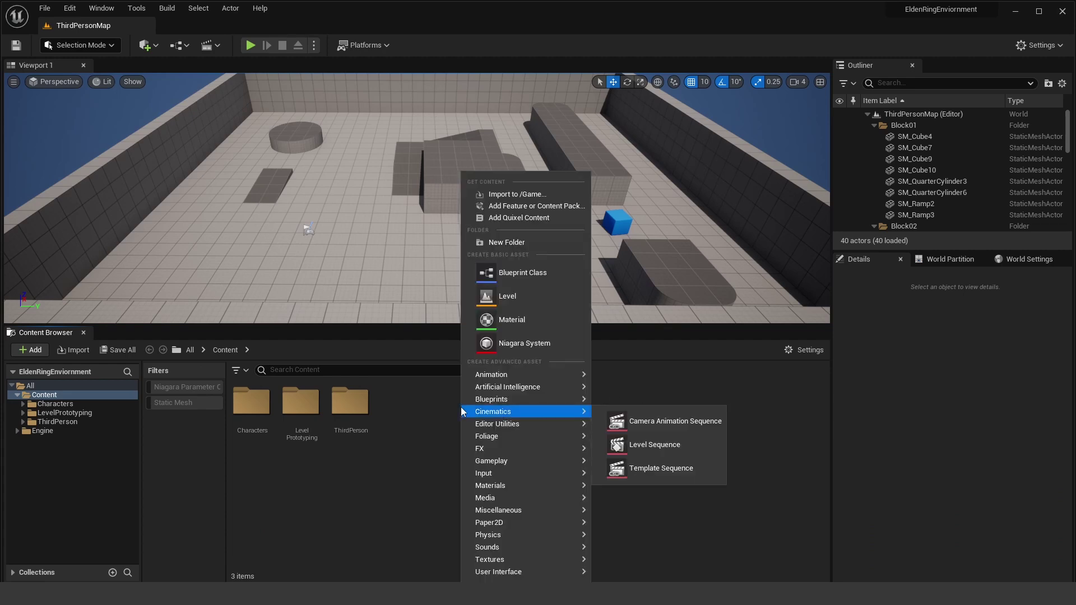
left_click(552, 240)
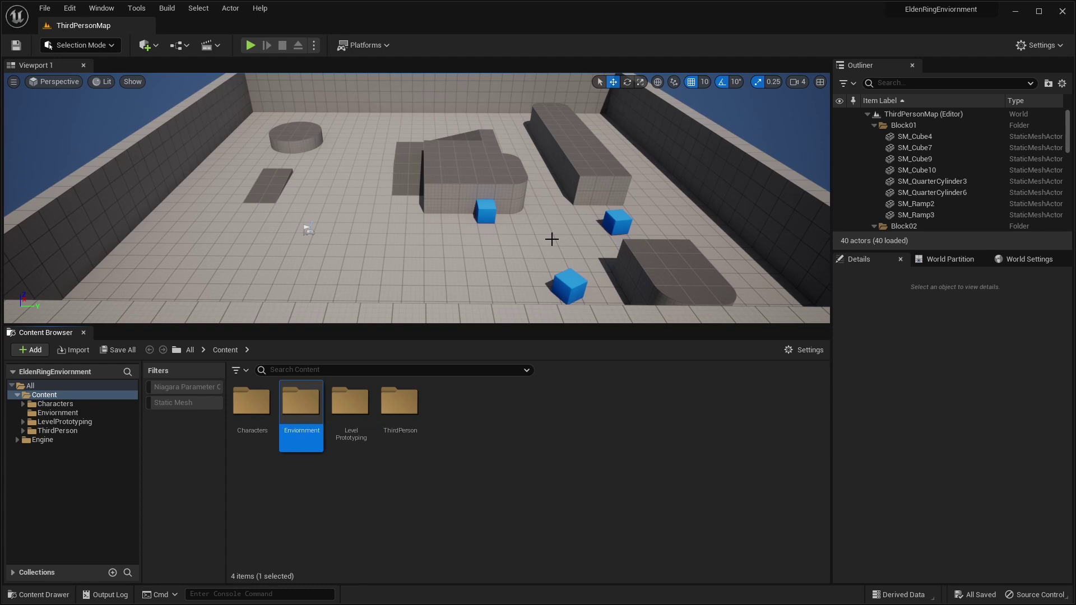
Create a new level from the Empty Open World template and close the docked Content Browser
right_click_drag(243, 180, 245, 157)
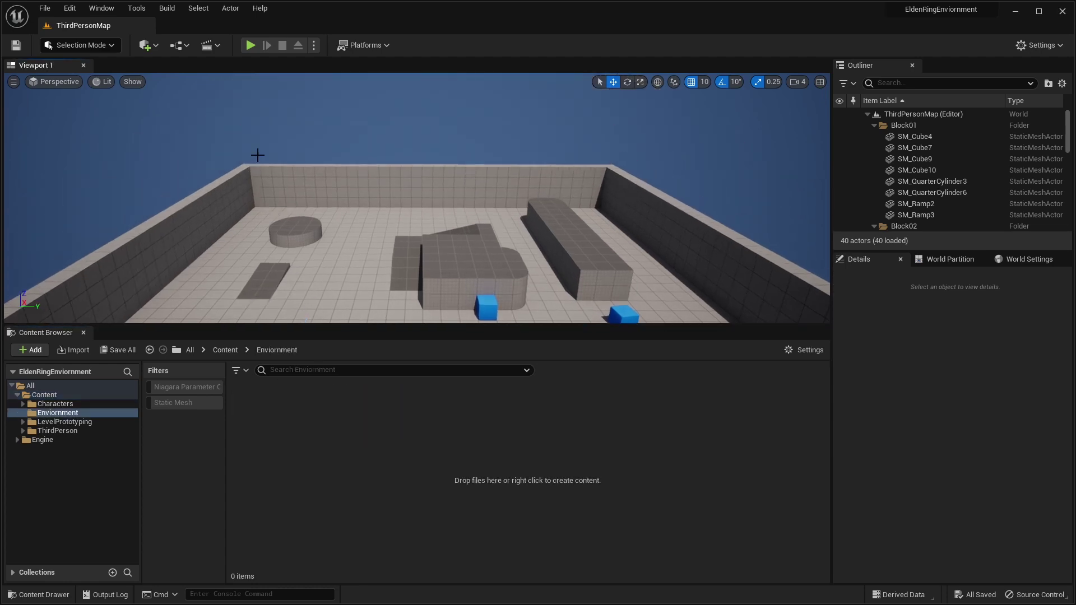
left_click(44, 8)
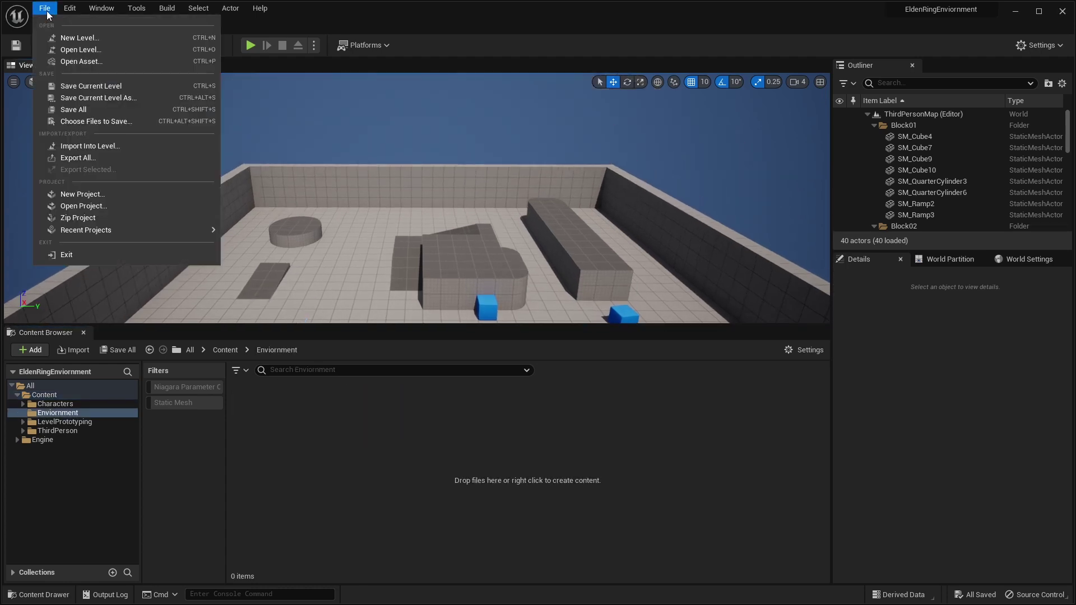
left_click(62, 37)
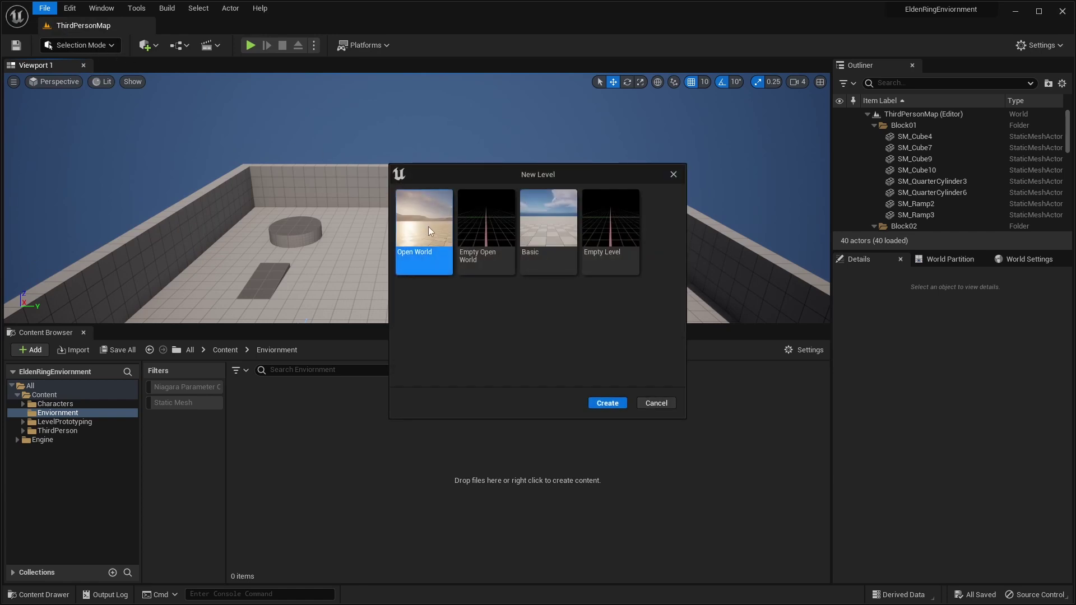
left_click(484, 218)
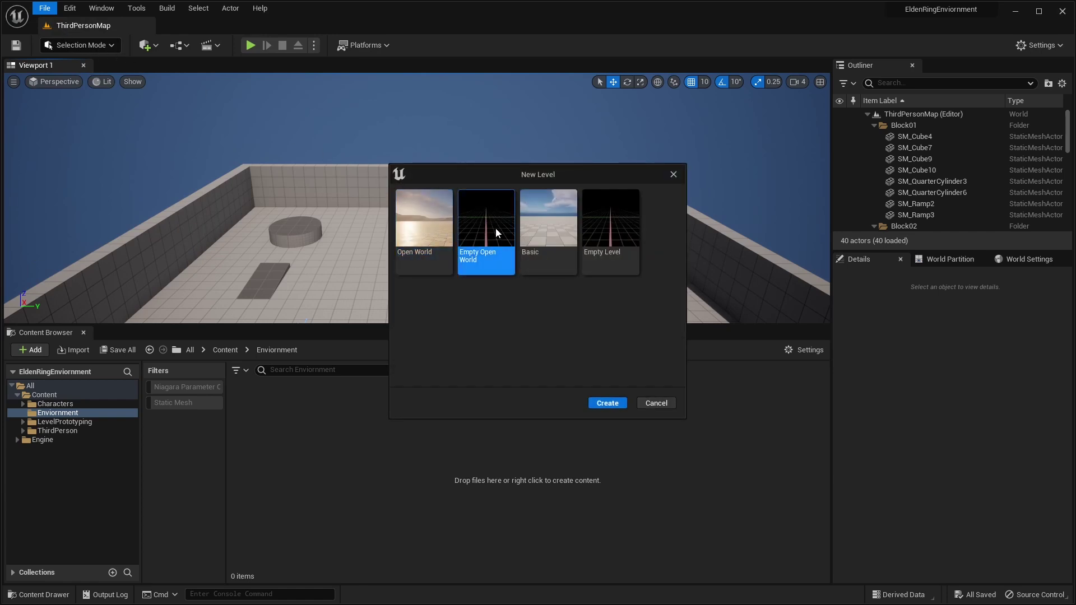
left_click(620, 404)
left_click(84, 332)
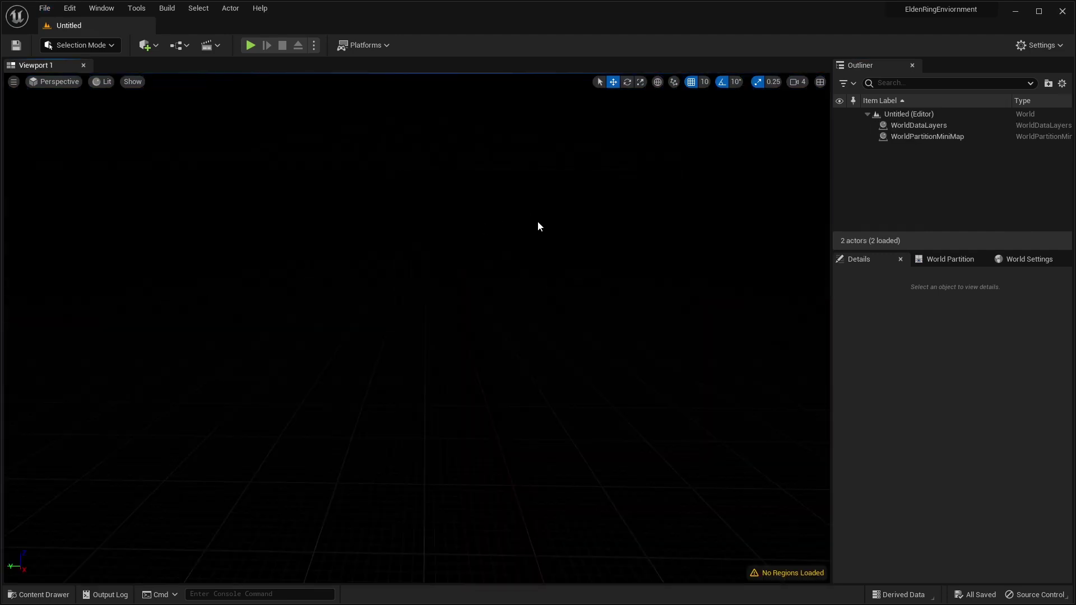
Add a sky light, atmospheric light, sky atmosphere, volumetric cloud and height fog to the level with the Env. Light Mixer
left_click(106, 13)
mouse_move(157, 111)
left_click(147, 134)
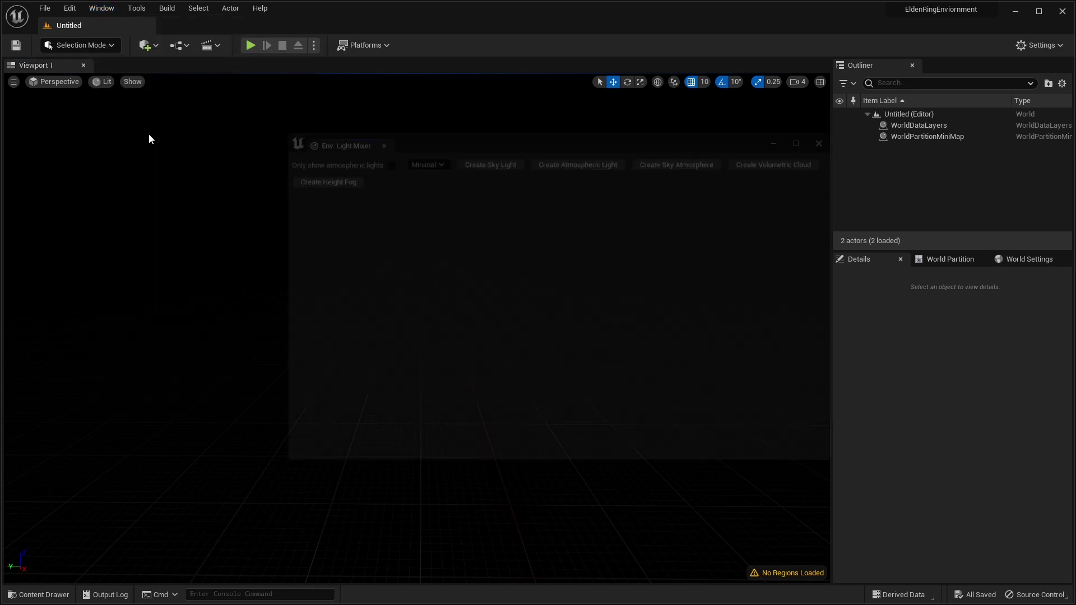
left_click(492, 160)
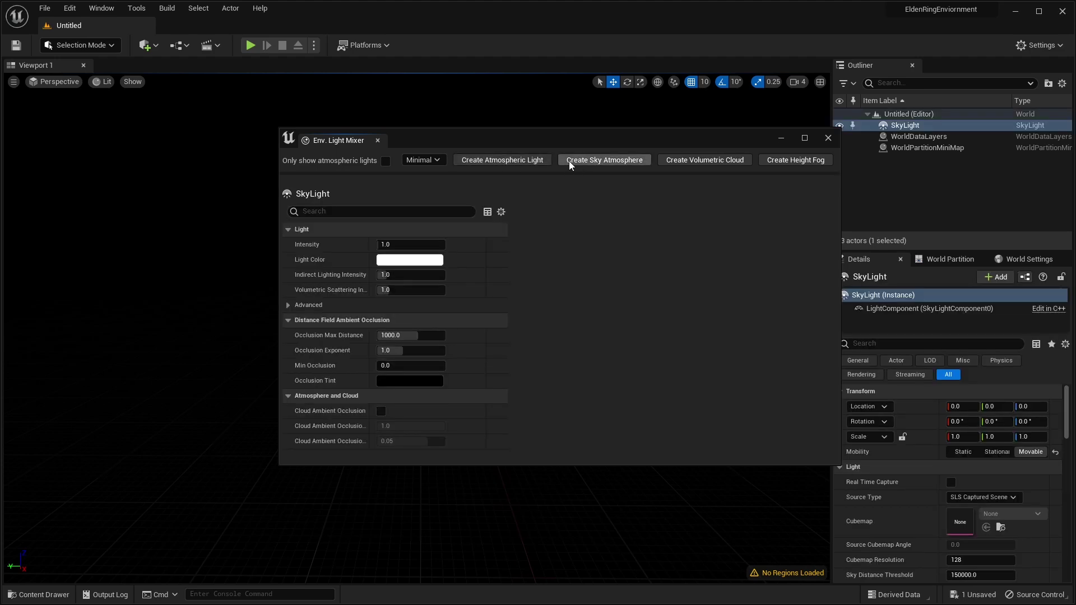
left_click(514, 161)
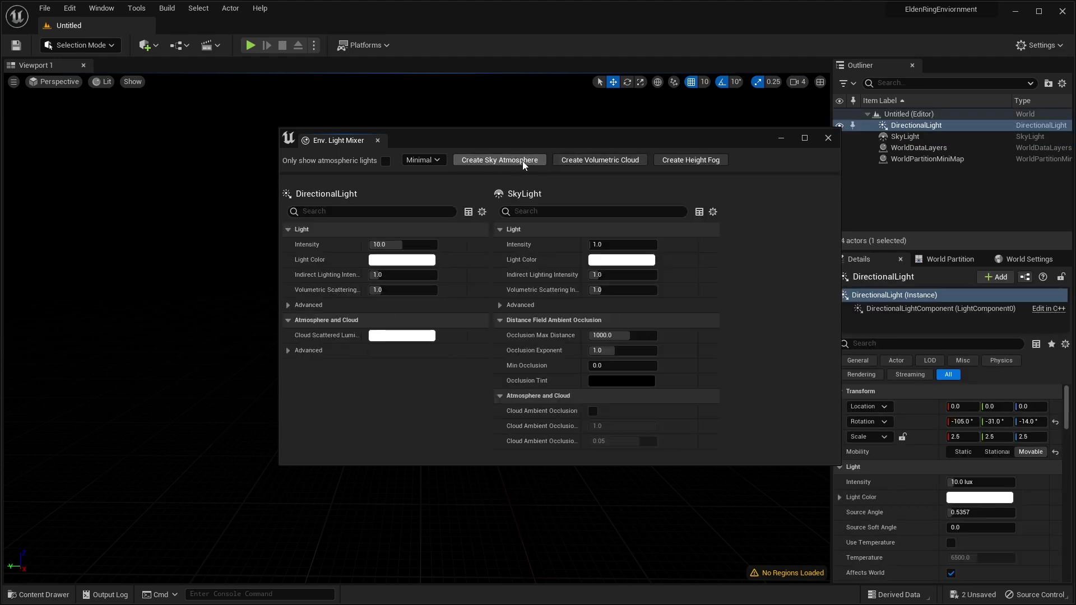
left_click(522, 160)
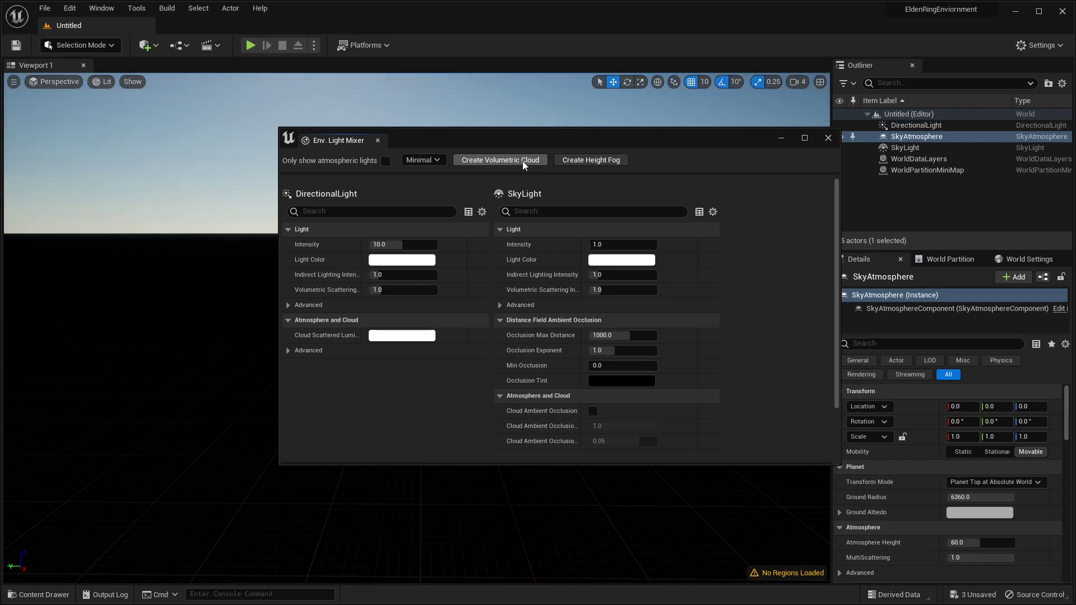
left_click(522, 160)
left_click(511, 162)
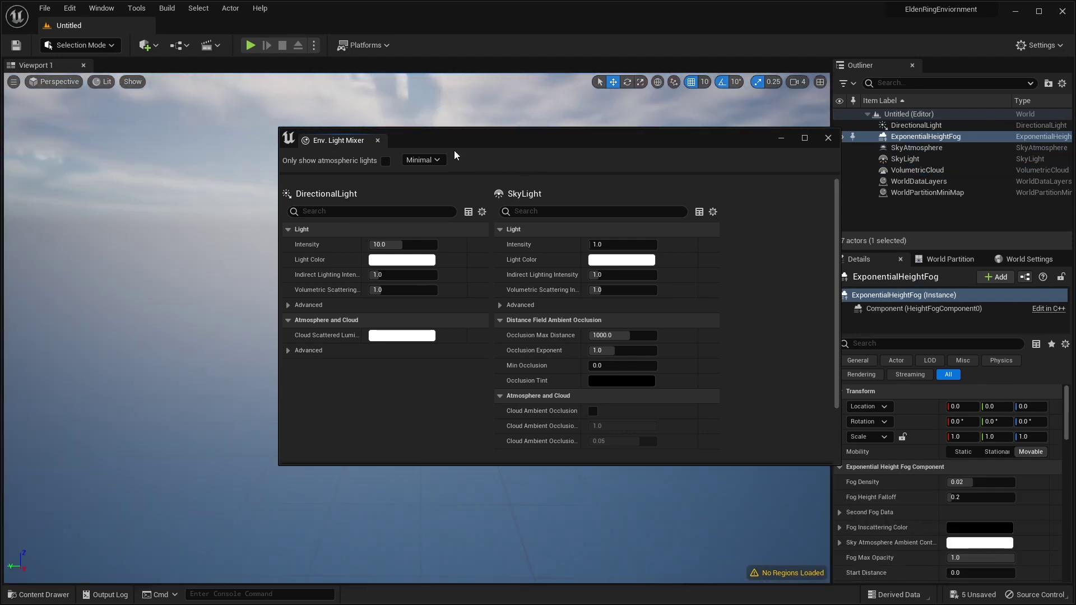
left_click(379, 140)
right_click_drag(421, 146, 343, 125)
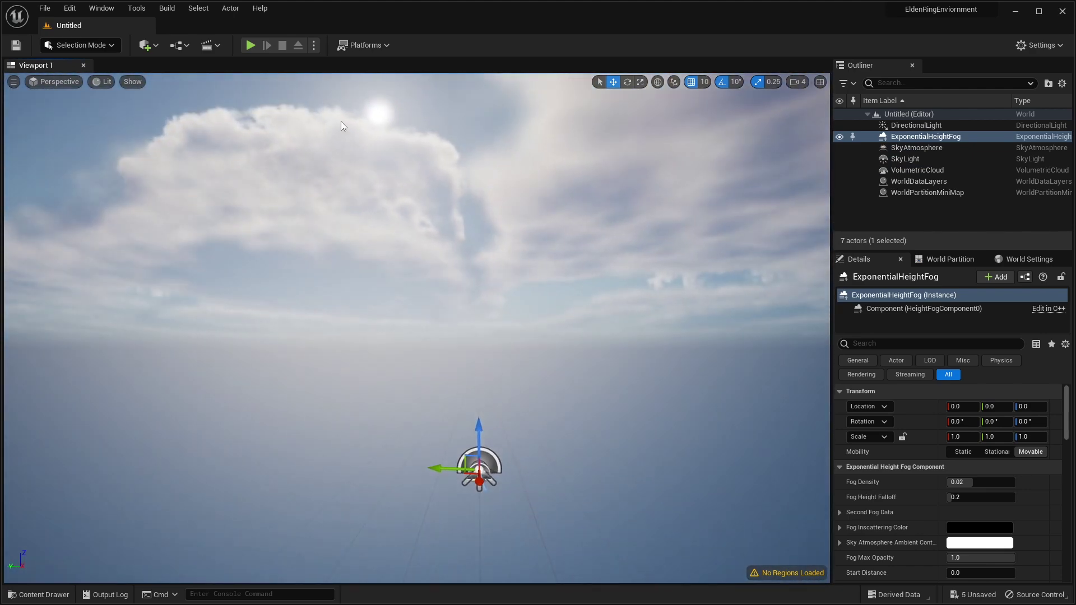
Save the level as NewMap in the Enviornment folder
left_click(16, 48)
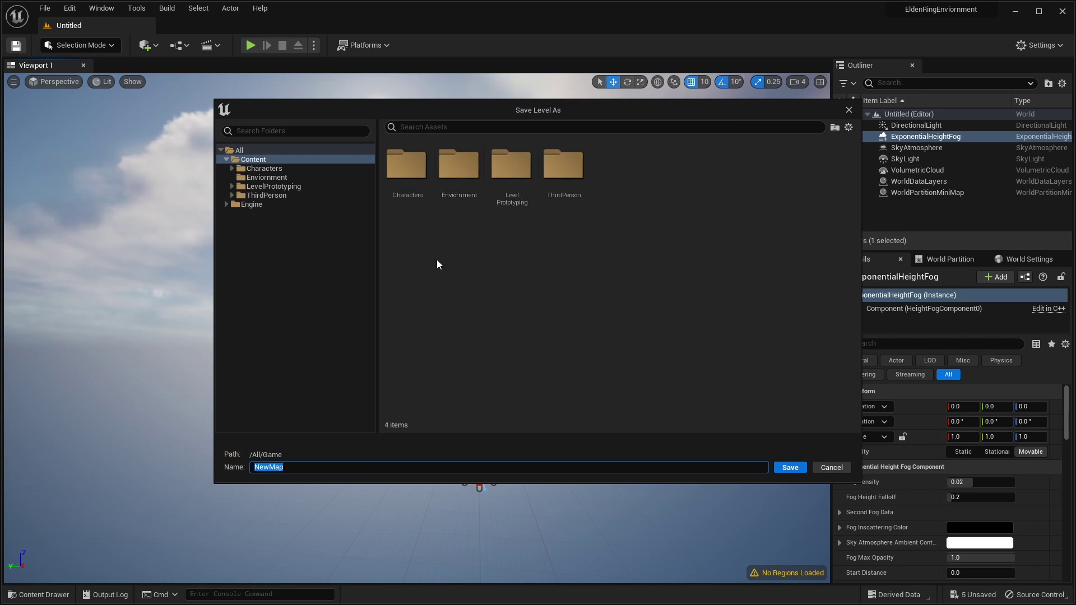
double_click(446, 189)
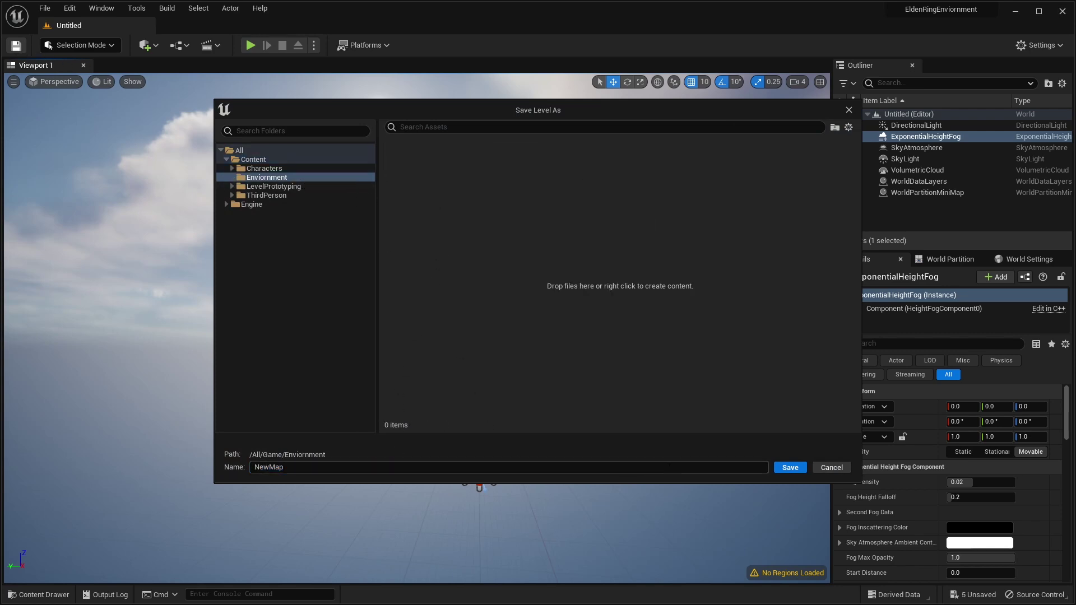
left_click(788, 468)
Switch the editor from Selection mode to Landscape mode to set up a new landscape
right_click_drag(639, 408, 638, 381)
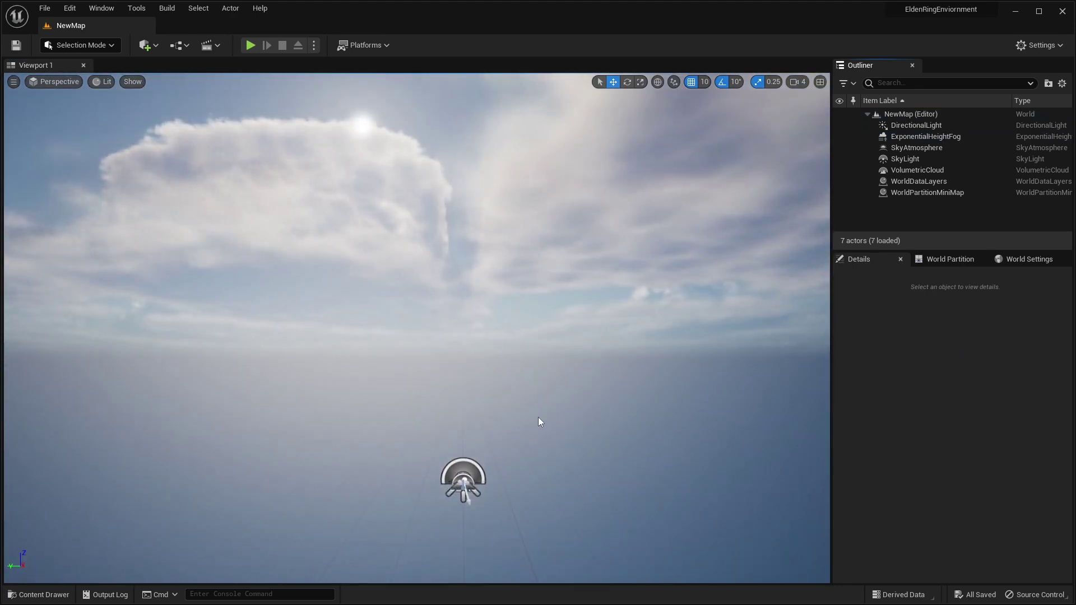
mouse_move(540, 400)
right_mouse_down()
mouse_move(540, 446)
mouse_move(553, 394)
right_mouse_up()
key("s")
key("w")
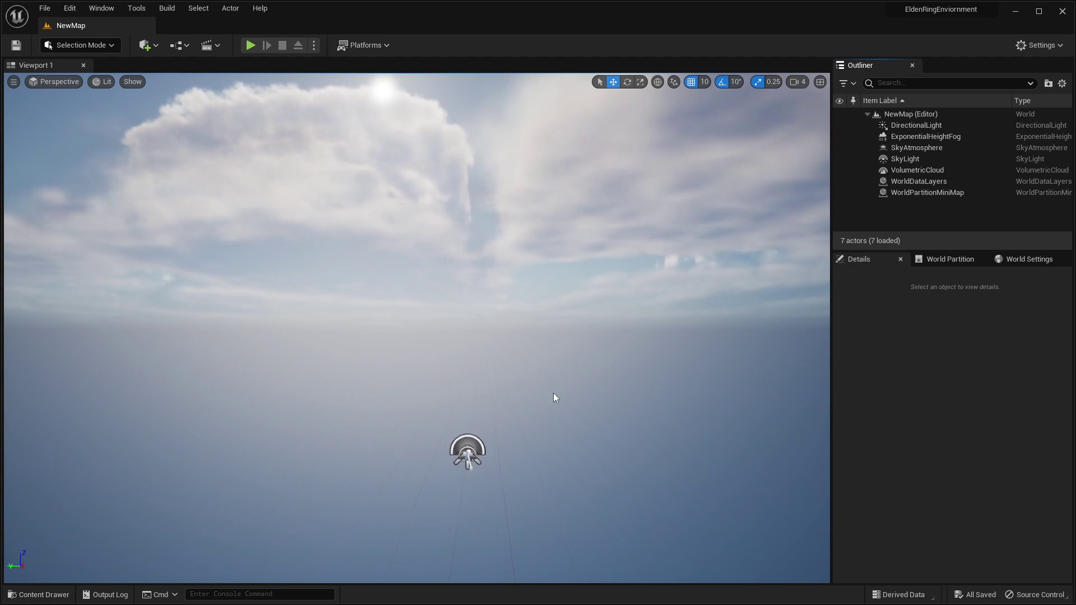
left_click(101, 46)
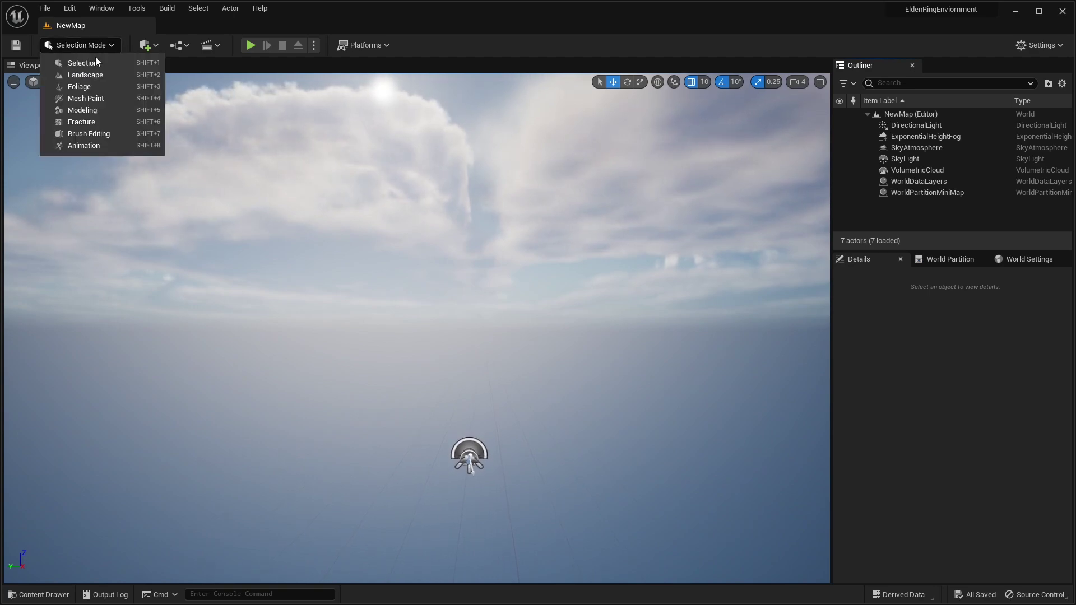
left_click(79, 75)
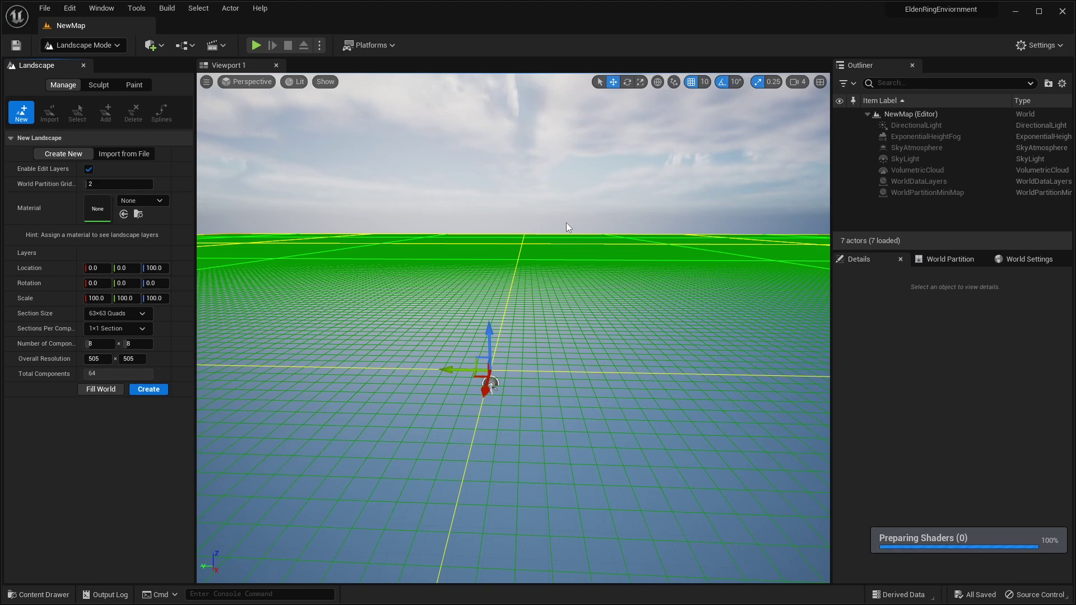
right_click_drag(559, 224, 559, 224)
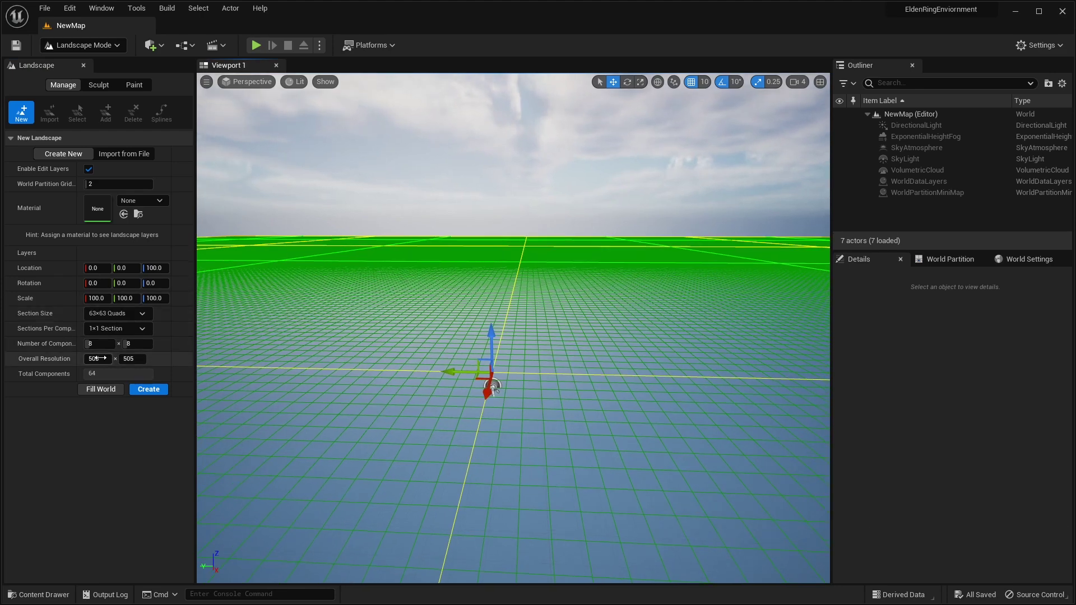
Enlarge the new landscape's overall resolution to 8161 × 8161, with a 255×255 quad section size and 2×2 sections per component
left_click_drag(99, 359, 106, 359)
left_click_drag(131, 359, 185, 358)
right_click_drag(280, 332, 313, 361)
key("s")
right_click_drag(314, 361, 315, 375)
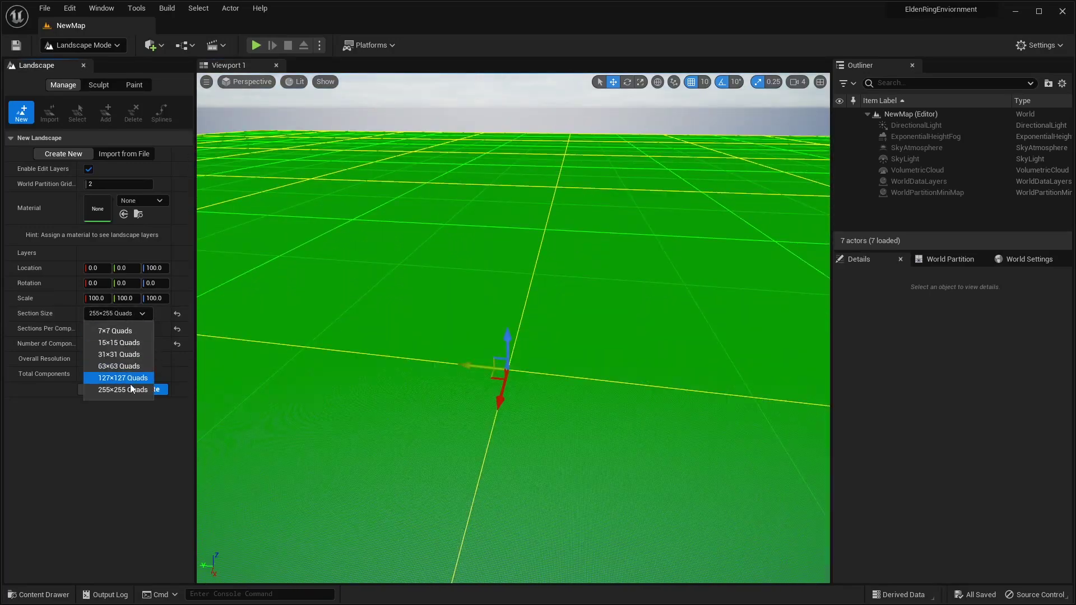
left_click(123, 389)
left_click(118, 329)
left_click(129, 359)
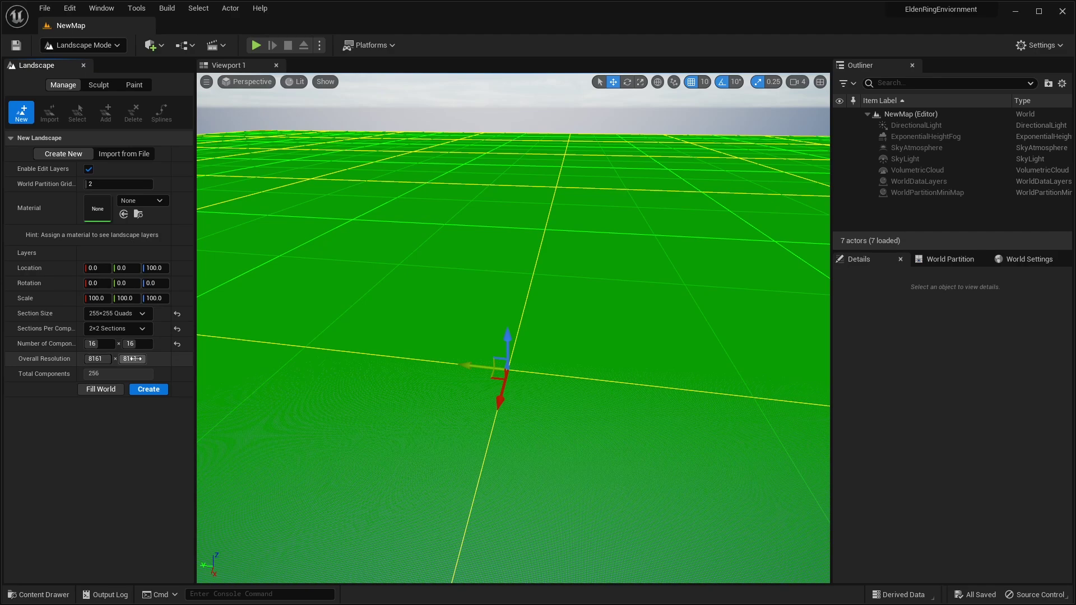
right_click_drag(408, 345, 347, 311)
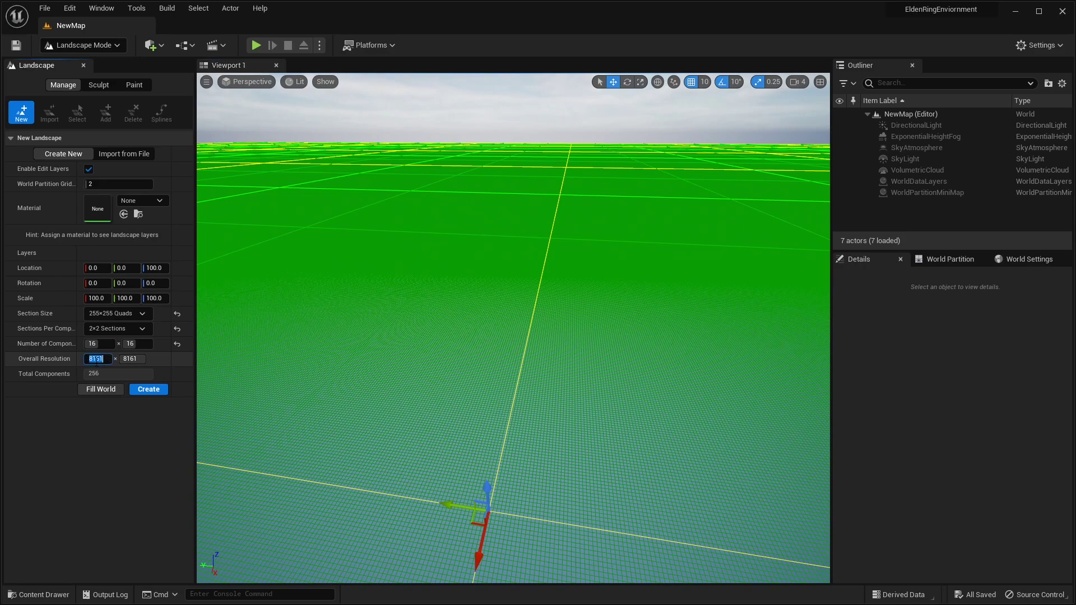
Set the landscape's section size to 31×31 quads and enter an overall resolution of 1024 × 1024
left_click(117, 313)
left_click(116, 359)
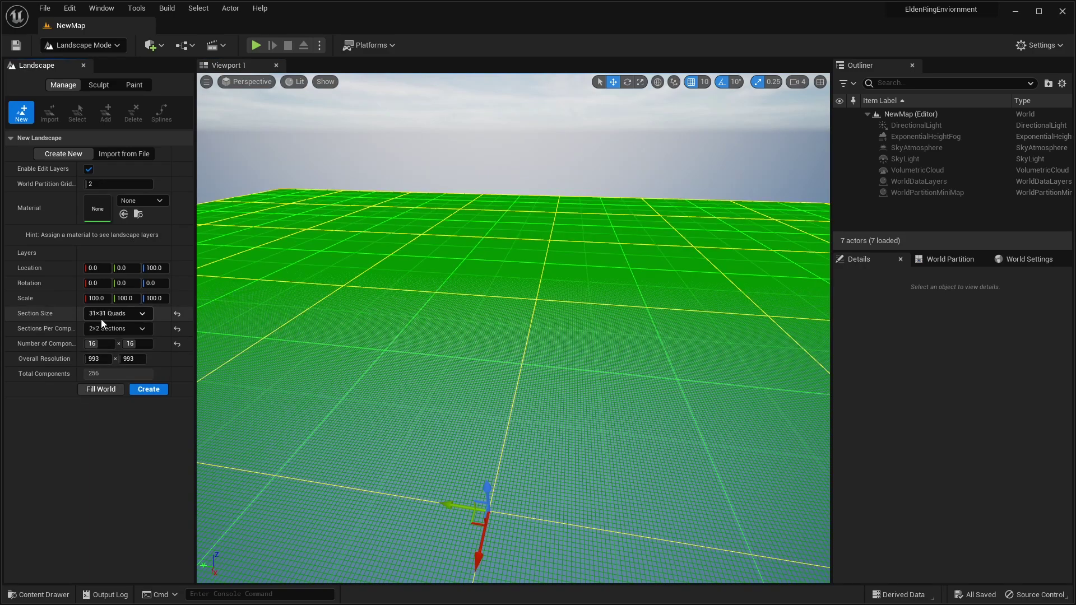
left_click(105, 328)
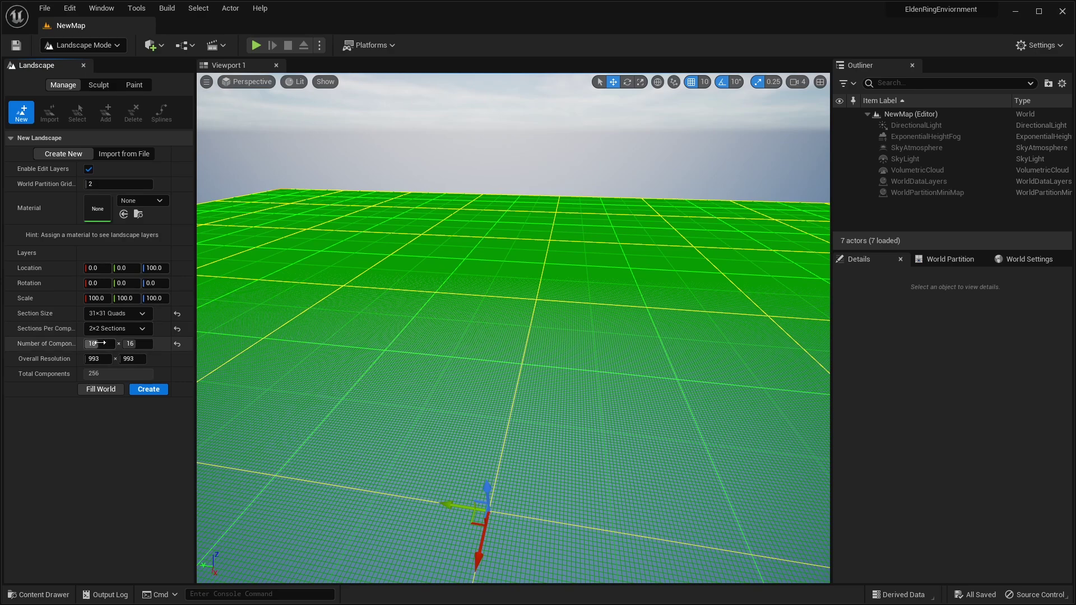
left_click(104, 359)
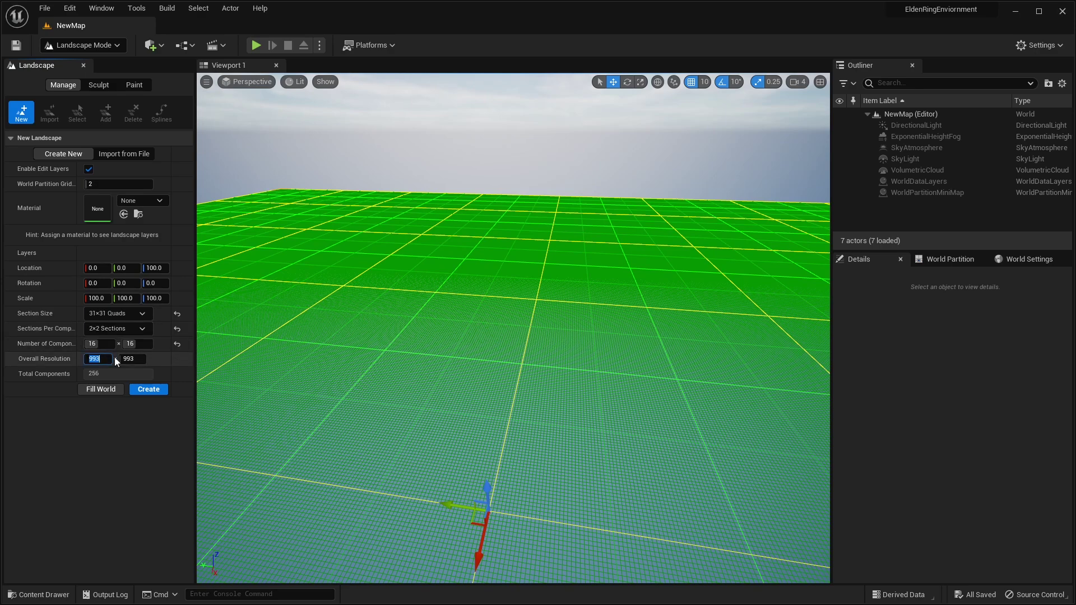
type("1024")
key("Tab")
type("1024")
key("Return")
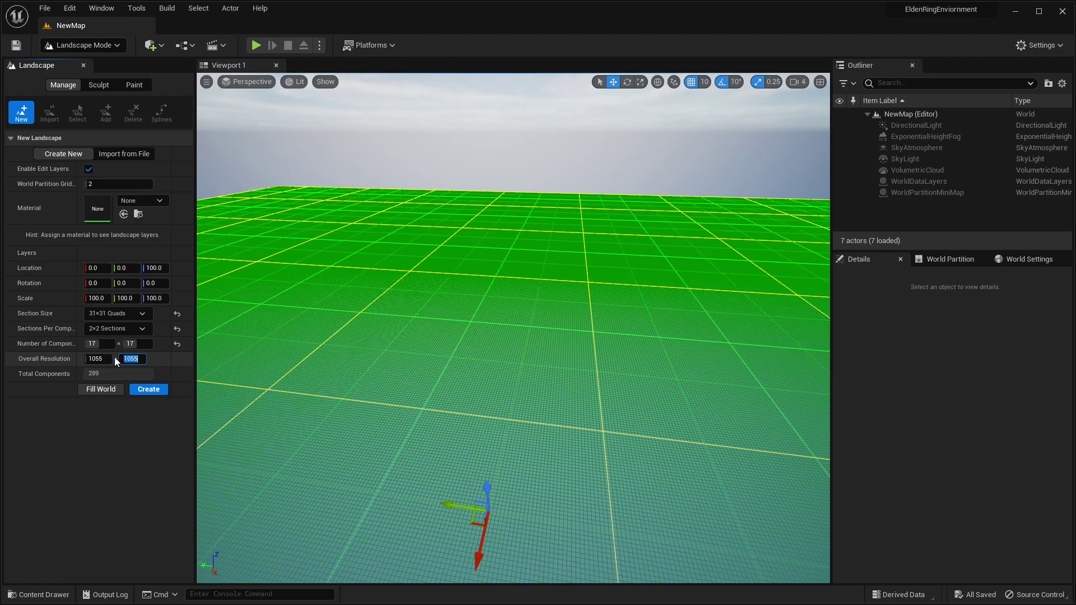
Create the landscape with the configured size settings
mouse_move(372, 304)
right_mouse_down()
mouse_move(285, 292)
mouse_move(392, 297)
right_mouse_up()
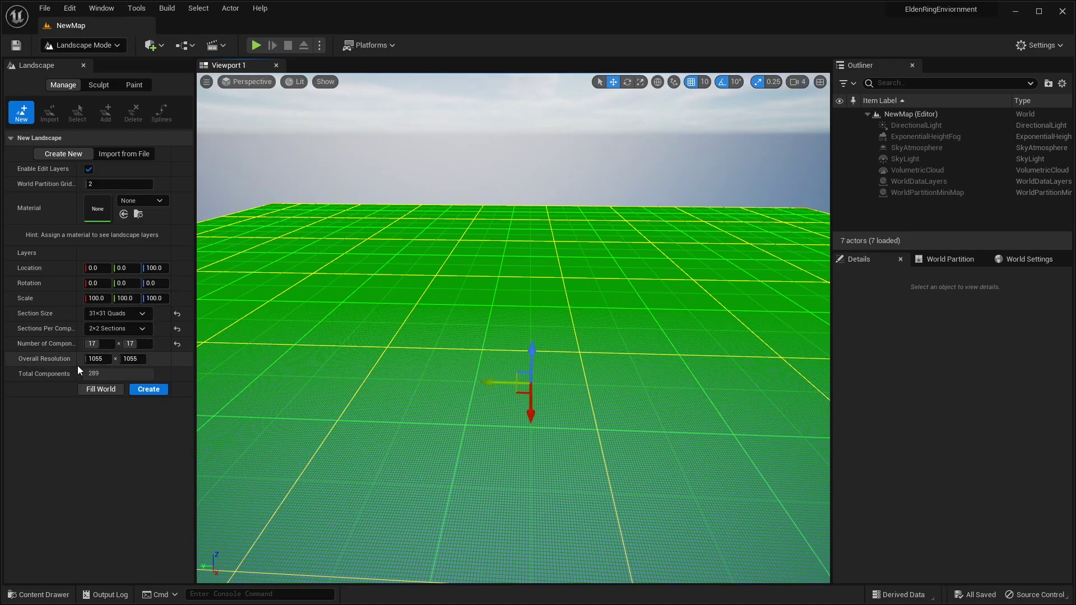
right_click_drag(252, 359, 208, 393)
left_click(165, 390)
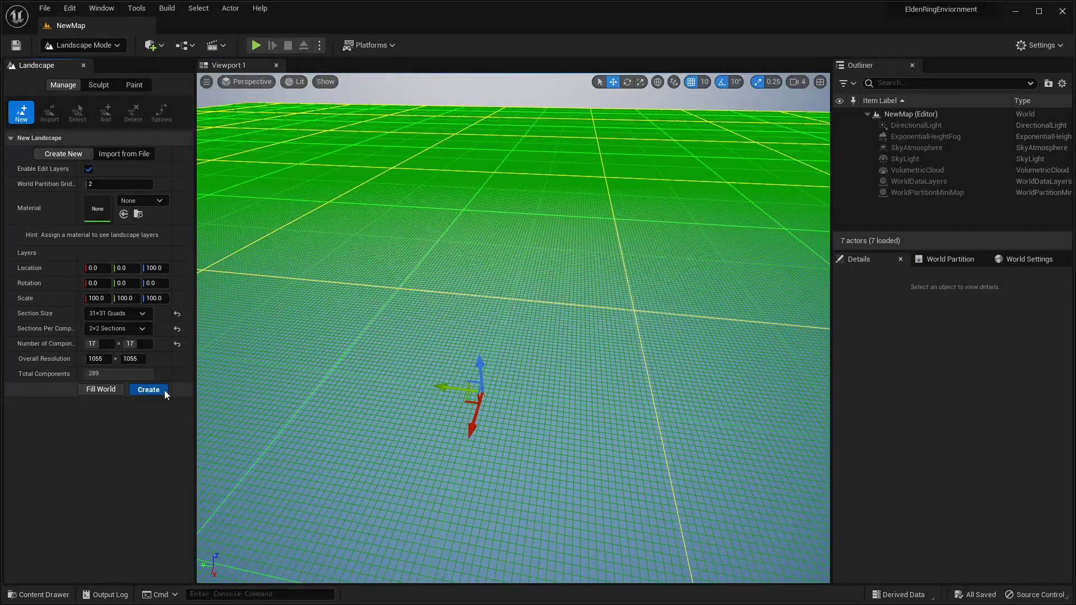
mouse_move(504, 313)
right_mouse_down()
mouse_move(616, 347)
mouse_move(695, 342)
right_mouse_up()
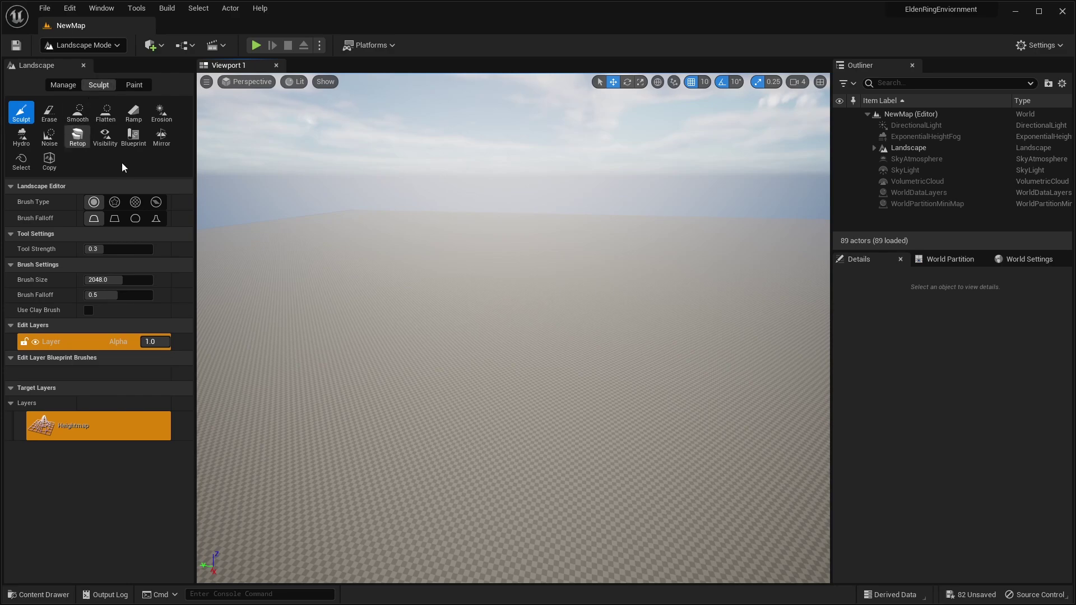
left_click_drag(540, 384, 563, 387)
right_click_drag(563, 388, 567, 361)
left_click_drag(568, 360, 614, 357)
right_click_drag(613, 357, 683, 342)
key("ctrl+z")
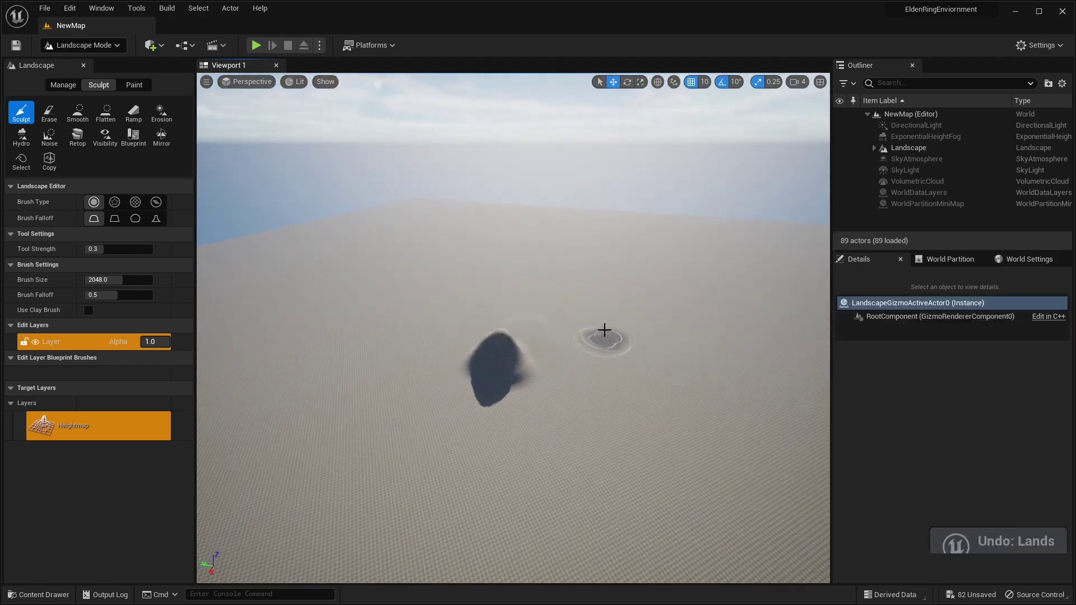
key("ctrl+z")
With the brush enlarged to about 3116, raise a mound near the landscape's center and flatten its peak into a plateau
mouse_move(588, 320)
right_mouse_down()
mouse_move(593, 442)
mouse_move(580, 457)
right_mouse_up()
key("w")
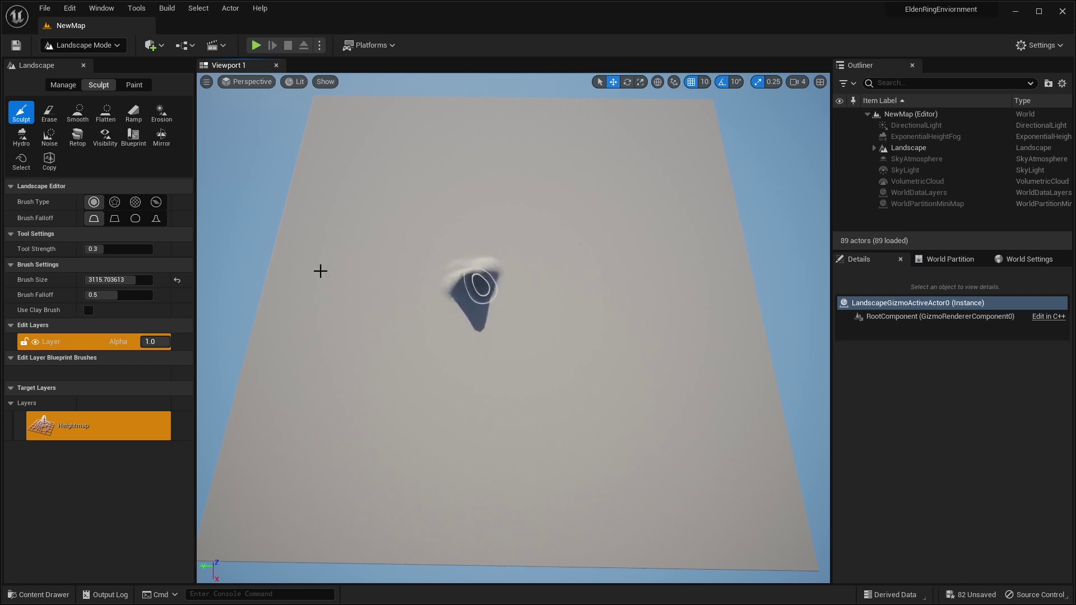
left_click(106, 115)
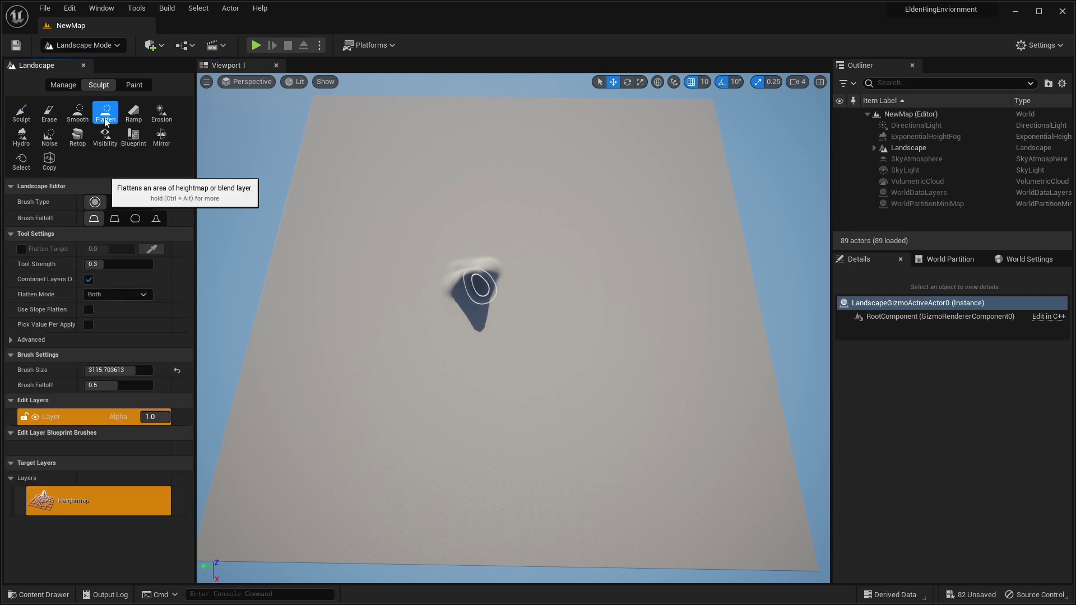
left_click_drag(478, 287, 467, 309)
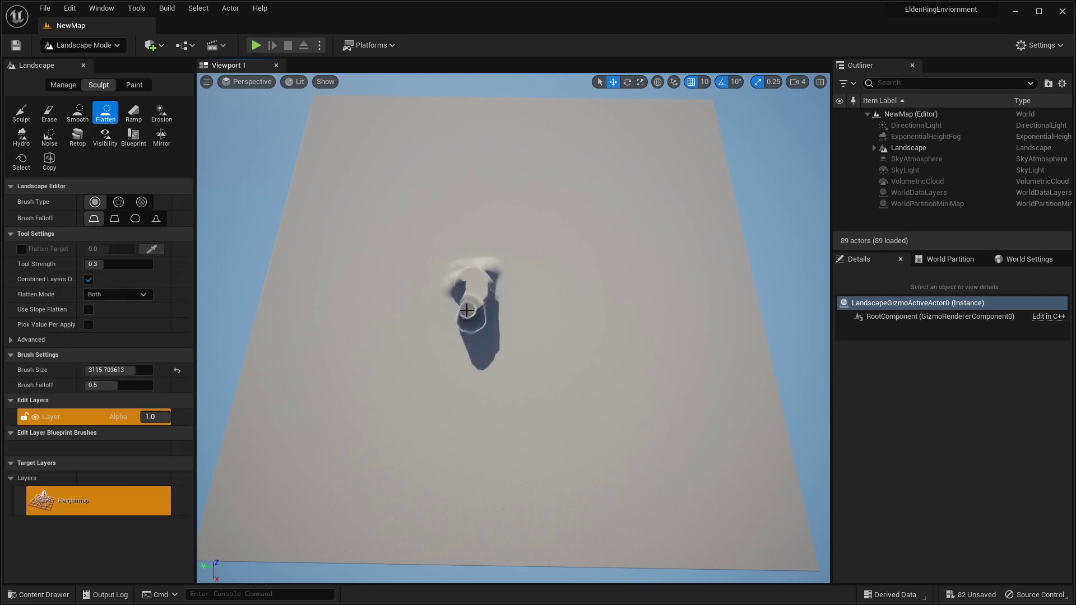
key("w")
mouse_move(466, 310)
right_mouse_down()
mouse_move(456, 347)
mouse_move(358, 348)
mouse_move(319, 339)
mouse_move(297, 297)
mouse_move(550, 240)
right_mouse_up()
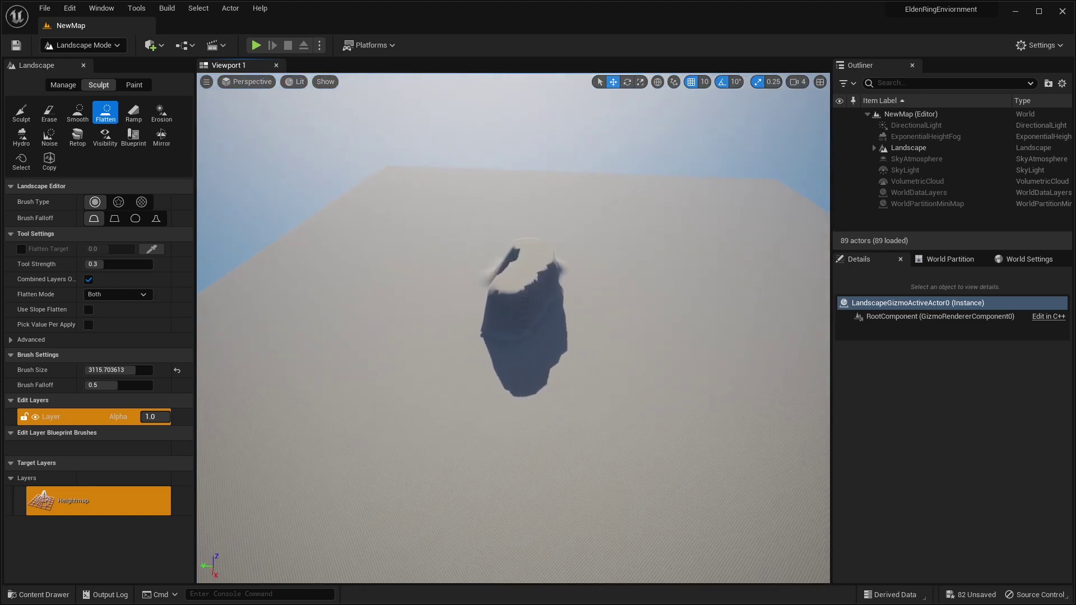
Sculpt a second mound in front of the first and flatten the ground between them into one connecting ridge
left_click(30, 118)
left_click_drag(452, 448, 452, 425)
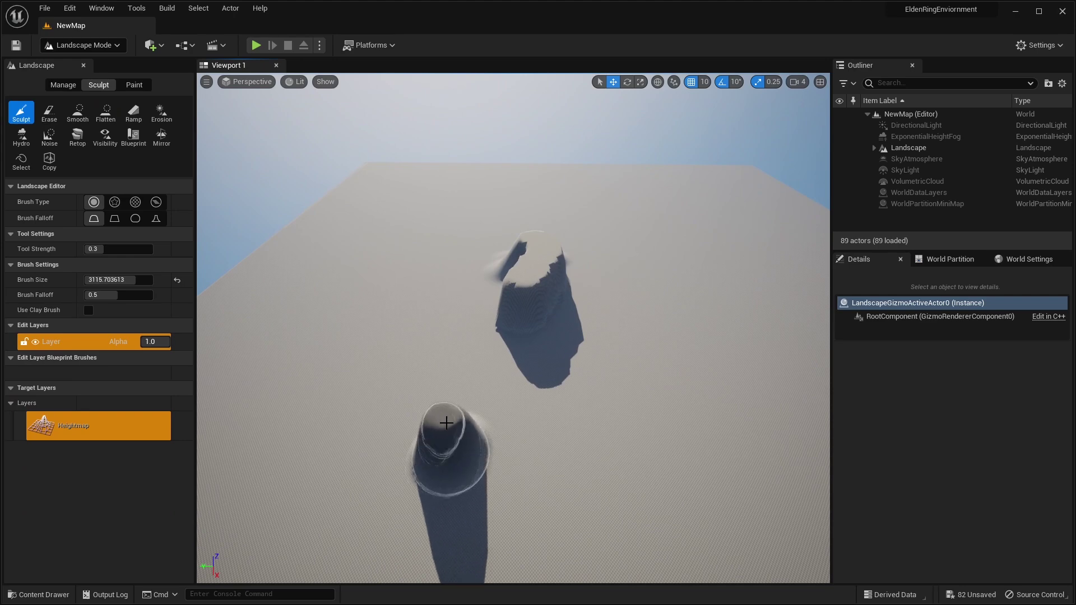
right_click_drag(452, 426, 410, 353)
left_click(106, 112)
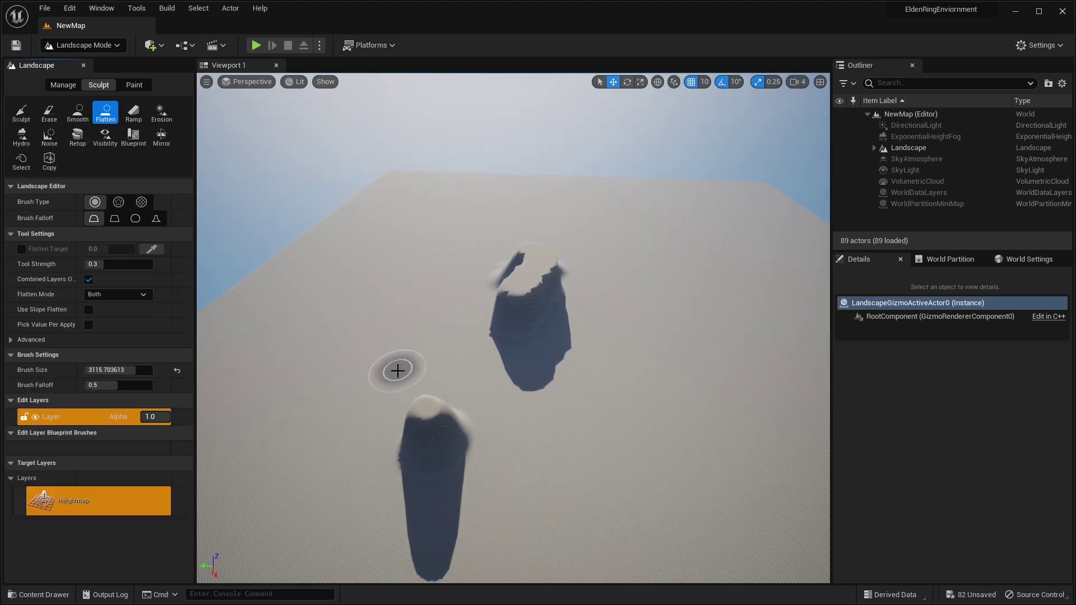
mouse_move(427, 403)
left_mouse_down()
mouse_move(456, 386)
mouse_move(511, 293)
mouse_move(482, 324)
mouse_move(495, 305)
left_mouse_up()
mouse_move(496, 305)
right_mouse_down()
mouse_move(504, 426)
mouse_move(478, 216)
right_mouse_up()
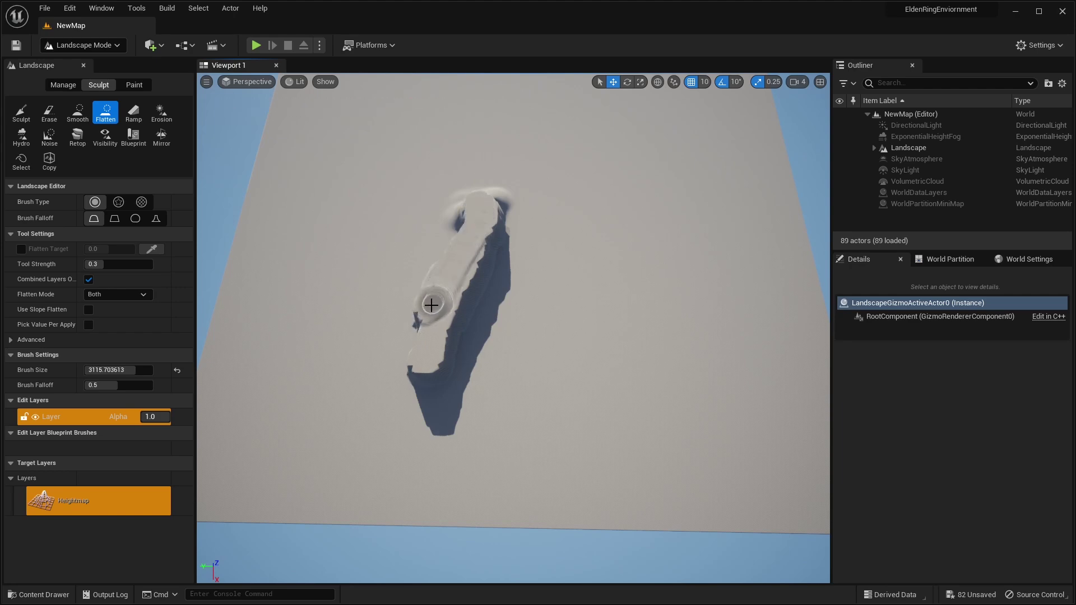
Extend the ridge with Flatten into a U shape around an open valley and widen its plateau
mouse_move(406, 365)
left_mouse_down()
mouse_move(486, 423)
mouse_move(556, 417)
mouse_move(619, 367)
mouse_move(634, 231)
mouse_move(630, 299)
mouse_move(556, 413)
mouse_move(593, 384)
mouse_move(627, 327)
mouse_move(634, 244)
left_mouse_up()
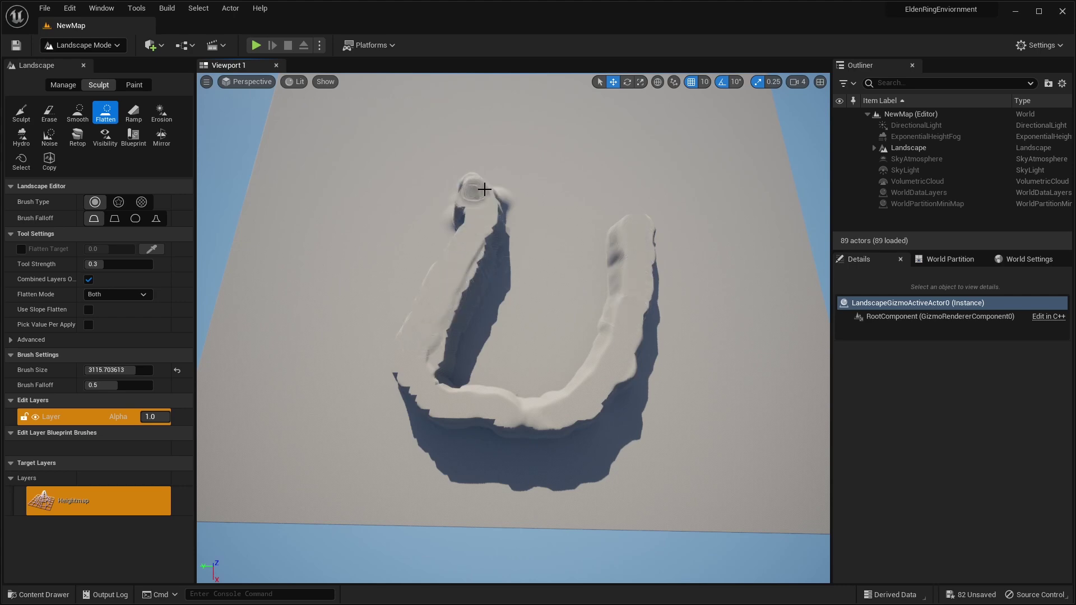
mouse_move(483, 187)
left_mouse_down()
mouse_move(437, 427)
mouse_move(466, 415)
mouse_move(483, 364)
left_mouse_up()
right_click_drag(468, 369, 443, 310)
mouse_move(437, 312)
left_mouse_down()
mouse_move(480, 392)
mouse_move(499, 468)
mouse_move(439, 307)
mouse_move(489, 399)
mouse_move(468, 440)
mouse_move(563, 434)
left_mouse_up()
right_click_drag(563, 435, 559, 408)
Flatten the far end of the ridge into a broader, rounded plateau
mouse_move(459, 412)
right_mouse_down()
mouse_move(464, 426)
mouse_move(537, 434)
right_mouse_up()
mouse_move(548, 210)
right_mouse_down()
mouse_move(437, 218)
mouse_move(360, 267)
right_mouse_up()
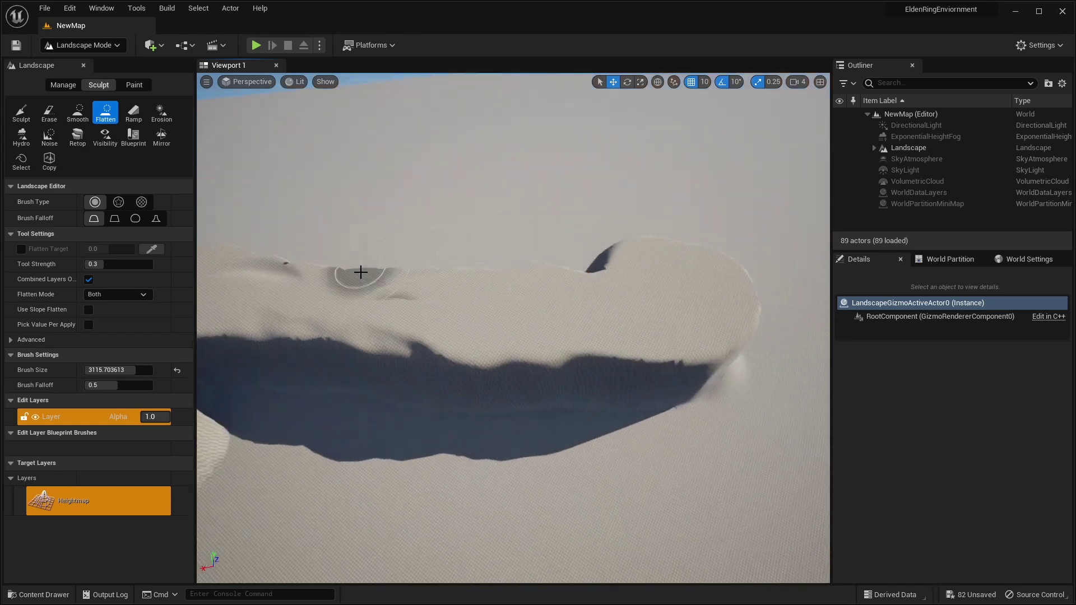
mouse_move(610, 266)
left_mouse_down()
mouse_move(689, 291)
mouse_move(664, 241)
mouse_move(699, 255)
left_mouse_up()
mouse_move(700, 255)
right_mouse_down()
mouse_move(767, 196)
mouse_move(245, 165)
right_mouse_up()
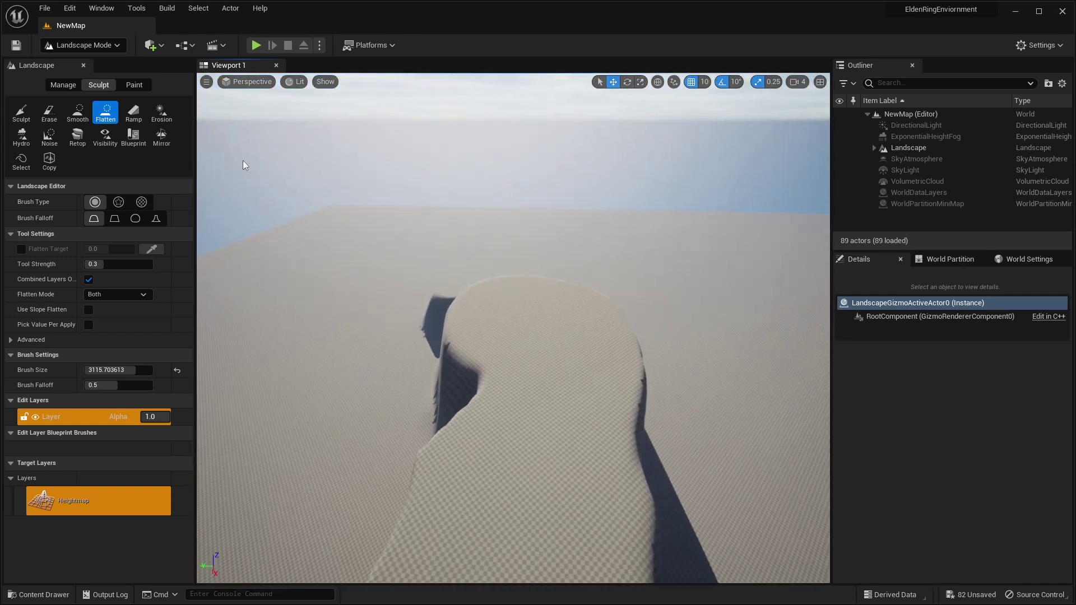
Sculpt taller mounds on and beside the ridge's far end
left_click(22, 112)
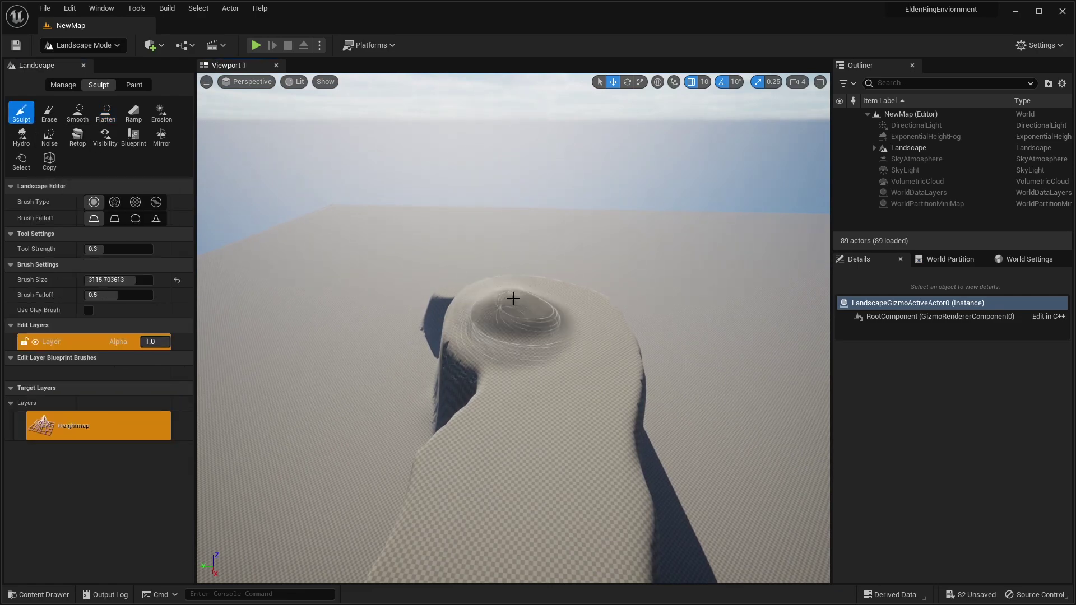
left_click_drag(529, 303, 586, 276)
mouse_move(586, 276)
right_mouse_down()
mouse_move(644, 305)
mouse_move(684, 305)
right_mouse_up()
left_click_drag(586, 276, 472, 202)
Flatten the raised mounds into a higher plateau and smooth its edges down into the ridge
left_click(110, 116)
mouse_move(554, 262)
left_mouse_down()
mouse_move(519, 271)
mouse_move(521, 291)
mouse_move(541, 280)
left_mouse_up()
mouse_move(541, 281)
right_mouse_down()
mouse_move(566, 294)
mouse_move(490, 284)
right_mouse_up()
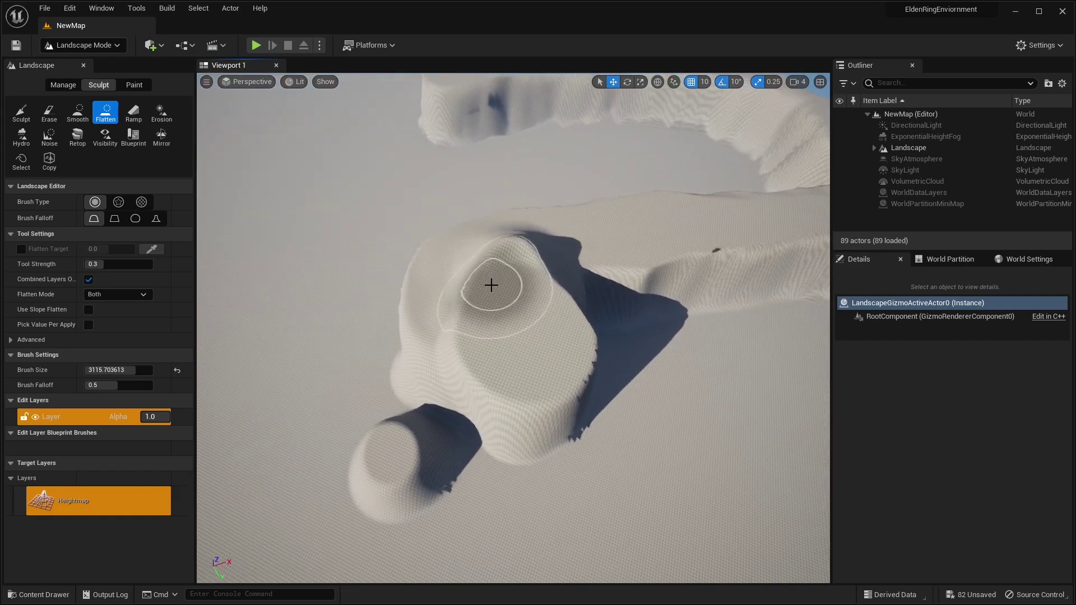
left_click_drag(568, 280, 581, 266)
right_click_drag(580, 266, 460, 255)
left_click_drag(580, 262, 536, 247)
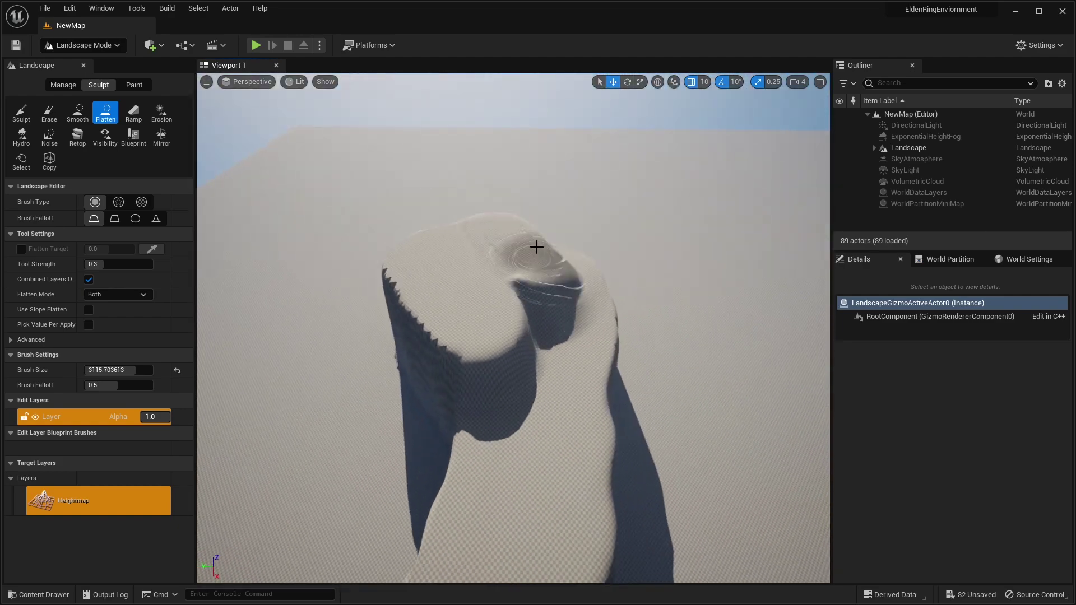
left_click(79, 115)
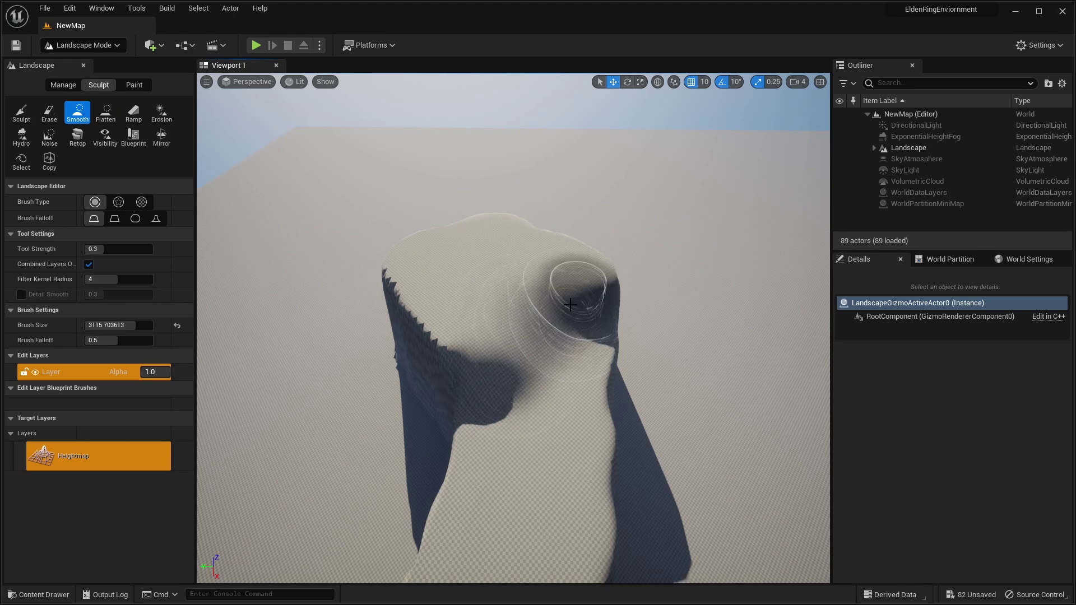
left_click_drag(467, 352, 426, 296)
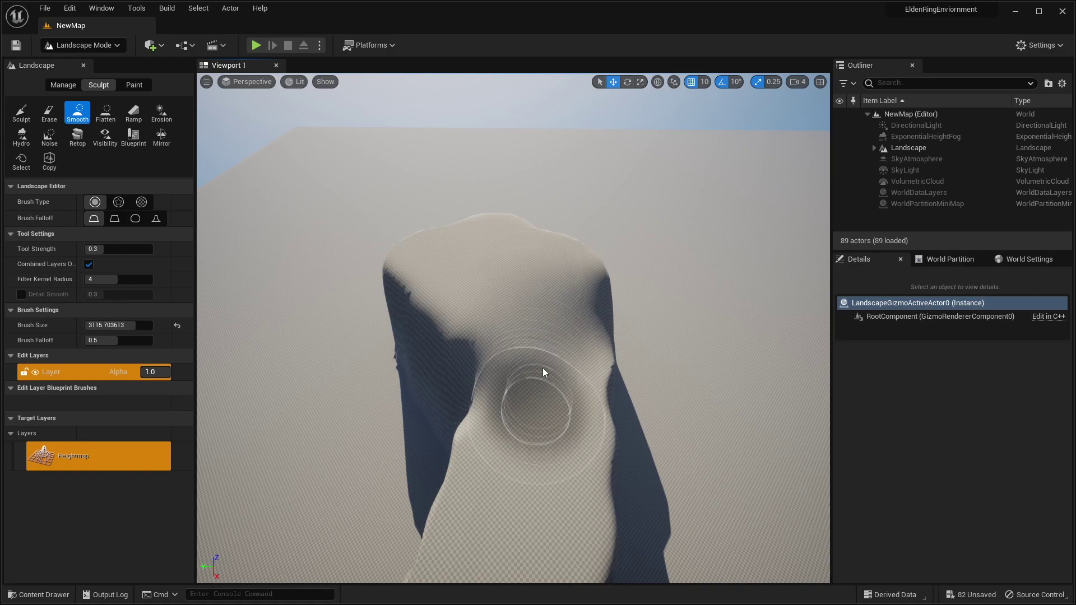
Examine the ridge and its raised plateau from ground level and from above
mouse_move(586, 392)
right_mouse_down()
mouse_move(580, 291)
mouse_move(580, 392)
mouse_move(594, 346)
right_mouse_up()
key("s")
key("w")
mouse_move(567, 527)
right_mouse_down()
mouse_move(567, 574)
mouse_move(581, 518)
right_mouse_up()
key("w")
key("s")
key("w")
right_click_drag(672, 375, 569, 362)
key("s")
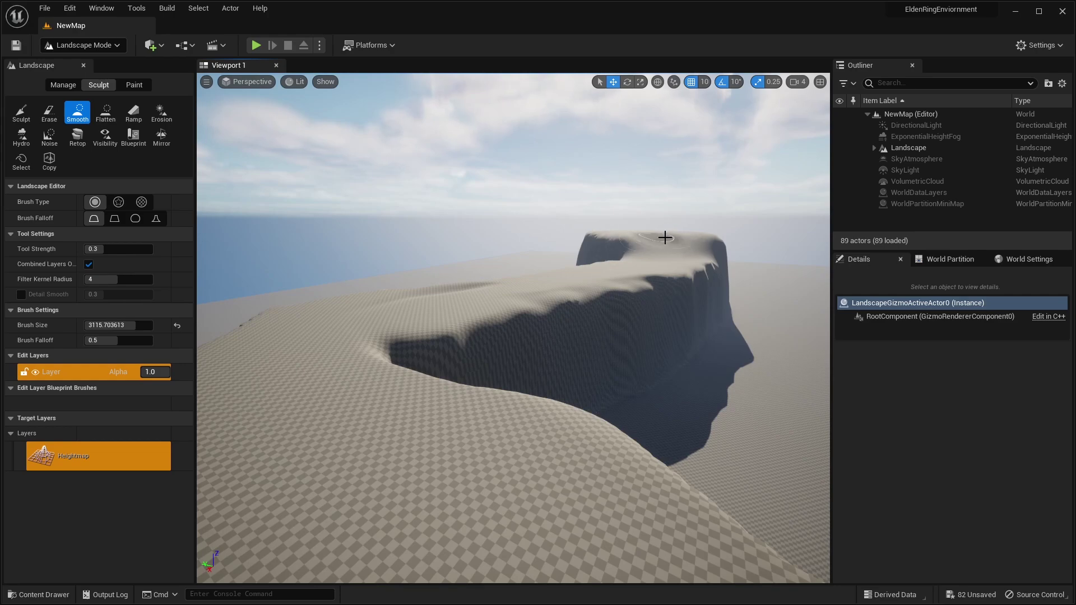
right_click_drag(654, 239, 709, 288)
key("s")
Flatten the terrain along both sides of the ridge below the high plateau to reshape its path
left_click(106, 112)
mouse_move(384, 241)
right_mouse_down()
mouse_move(400, 252)
mouse_move(385, 240)
right_mouse_up()
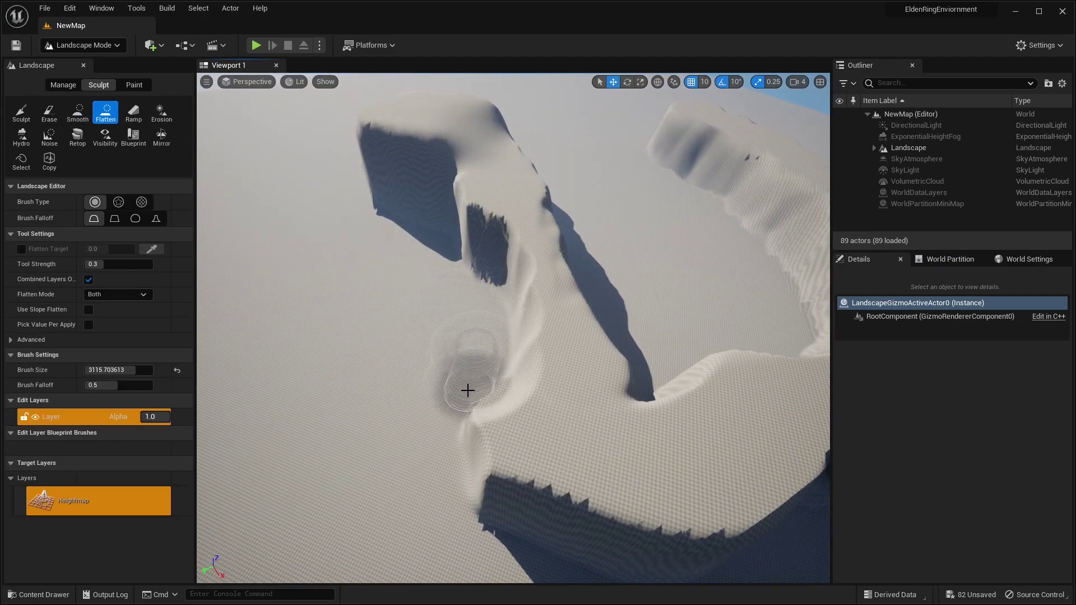
key("d")
right_click_drag(506, 208, 609, 274)
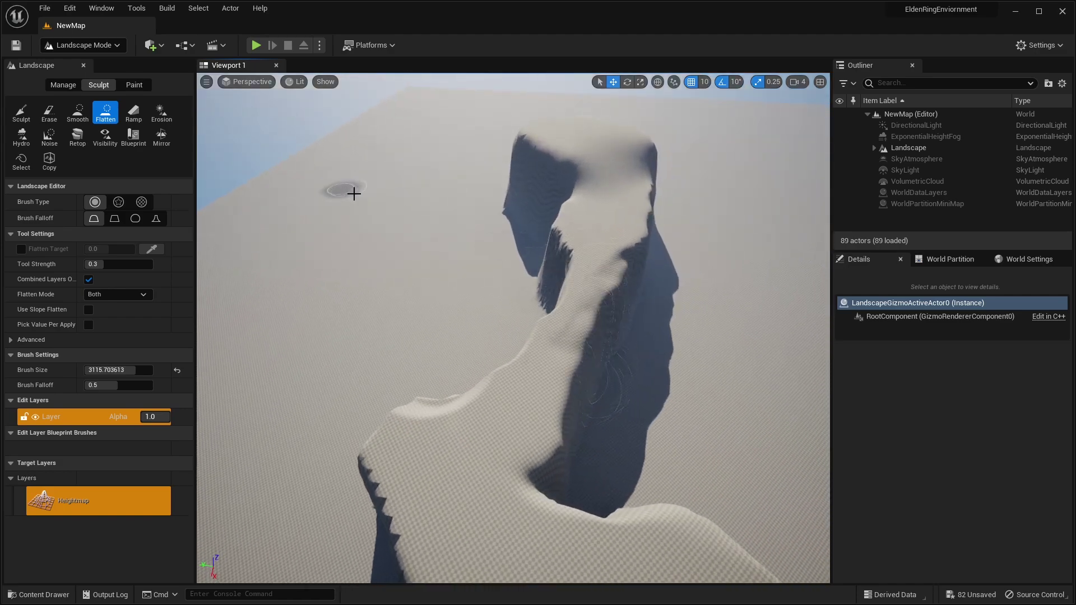
right_click_drag(353, 193, 366, 202)
left_click_drag(549, 185, 572, 247)
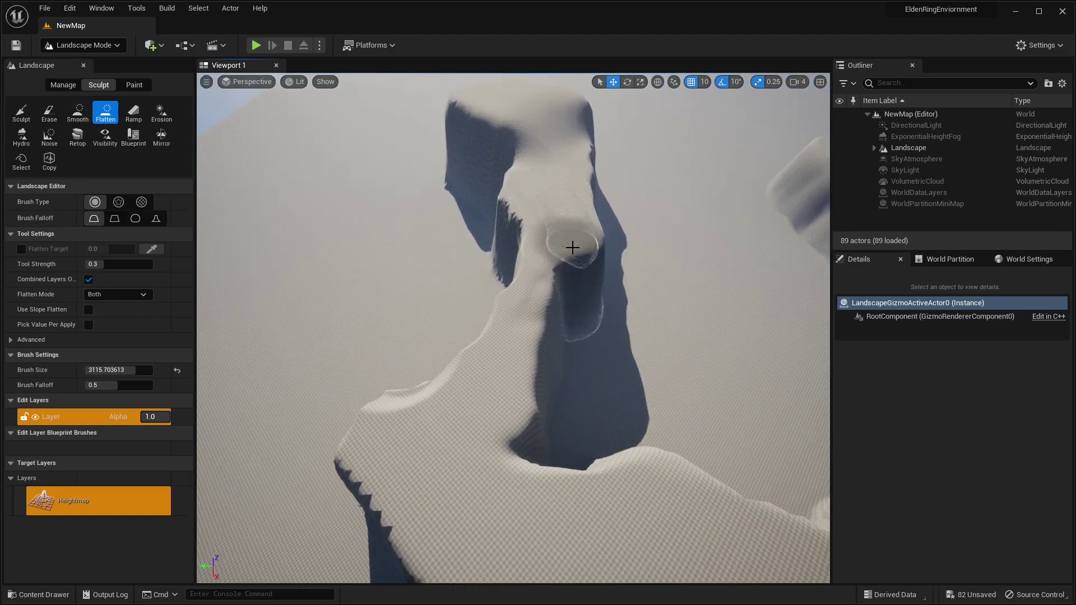
mouse_move(561, 199)
left_mouse_down()
mouse_move(523, 308)
mouse_move(394, 387)
left_mouse_up()
key("d")
mouse_move(394, 387)
right_mouse_down()
mouse_move(417, 367)
mouse_move(401, 358)
right_mouse_up()
key("a")
Flatten the ridge's inner flank outward so it forms a broad, curving path up to the high plateau
left_click_drag(533, 240, 538, 264)
right_click_drag(538, 263, 499, 255)
key("a")
mouse_move(447, 288)
right_mouse_down()
mouse_move(434, 283)
mouse_move(510, 294)
right_mouse_up()
key("a")
mouse_move(442, 295)
left_mouse_down()
mouse_move(435, 324)
mouse_move(471, 350)
left_mouse_up()
key("d")
mouse_move(479, 379)
right_mouse_down()
mouse_move(448, 359)
mouse_move(420, 364)
right_mouse_up()
left_click_drag(533, 298, 546, 267)
left_click_drag(465, 369, 417, 394)
right_click_drag(417, 394, 448, 381)
key("d")
right_click_drag(541, 366, 547, 358)
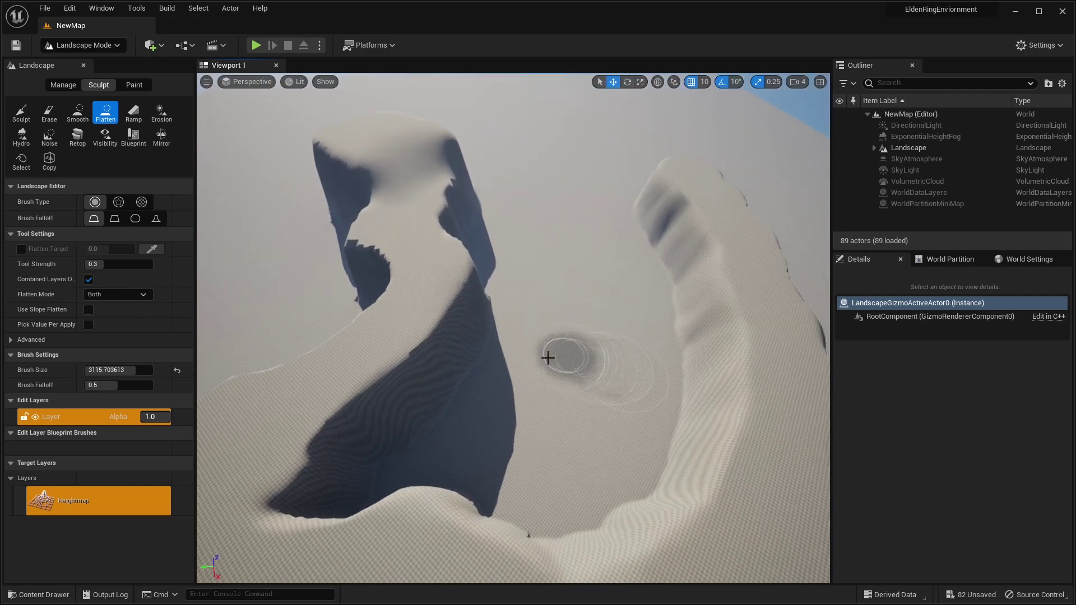
Flatten a lower terrace out from the opposite ridge across the valley floor
mouse_move(528, 524)
right_mouse_down()
mouse_move(532, 538)
mouse_move(529, 525)
right_mouse_up()
right_click_drag(528, 336, 653, 324)
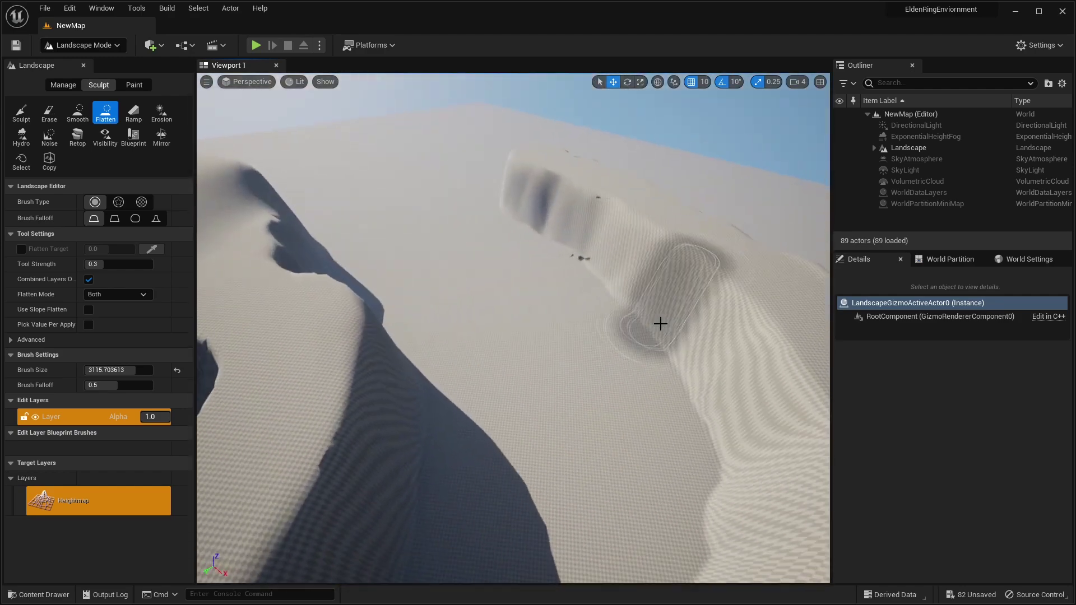
left_click_drag(665, 317, 647, 317)
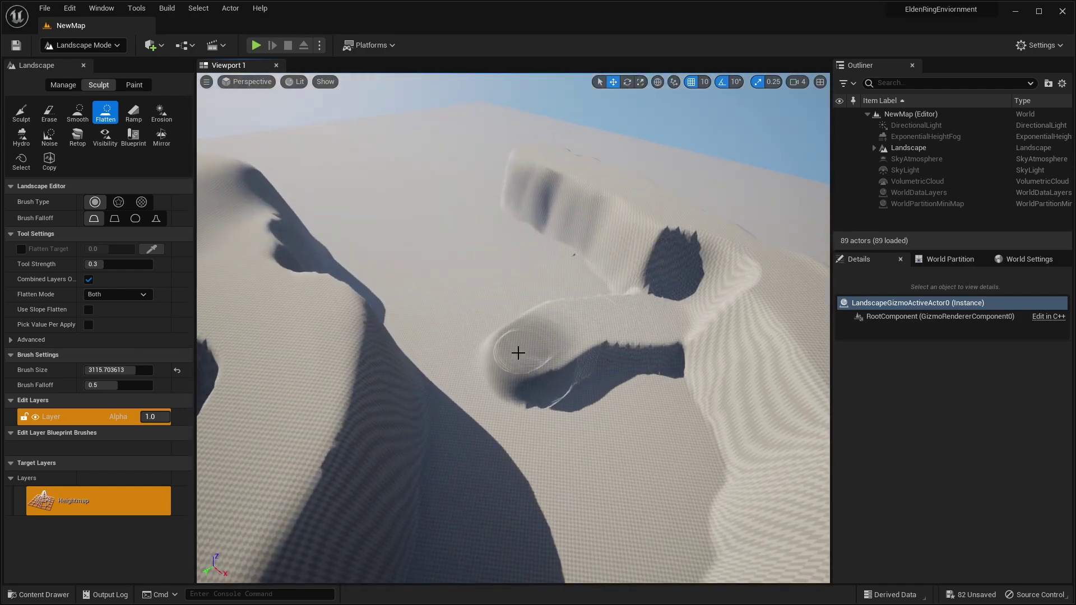
left_click_drag(650, 345, 654, 409)
mouse_move(653, 408)
right_mouse_down()
mouse_move(644, 408)
mouse_move(654, 409)
right_mouse_up()
left_click_drag(653, 409, 599, 406)
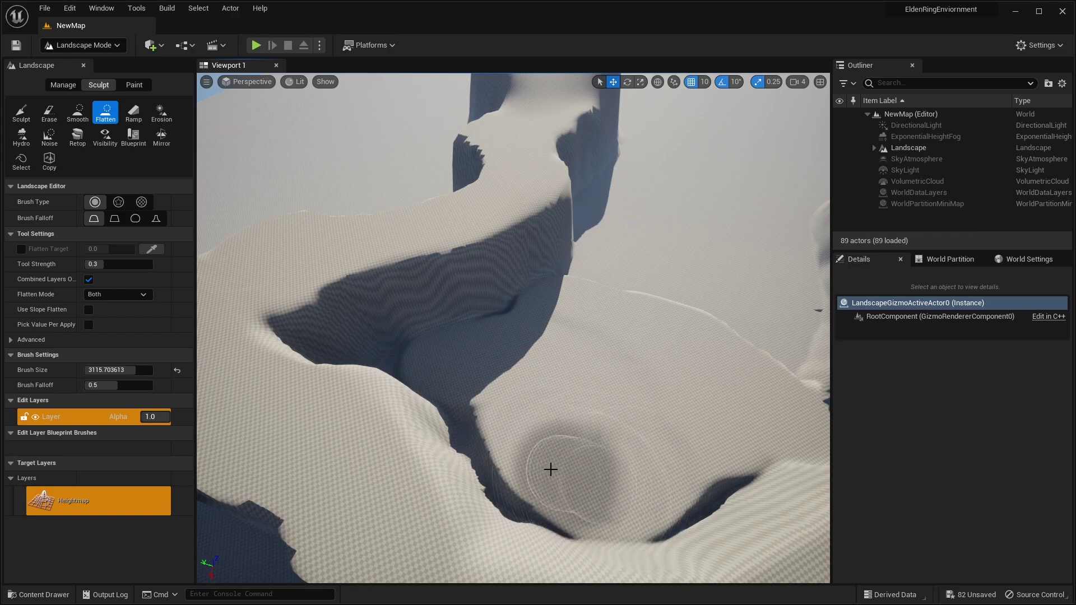
Extend the foreground ridge with Flatten into a sloping shelf beside the lower valley terrace
mouse_move(647, 481)
right_mouse_down()
mouse_move(560, 476)
mouse_move(521, 439)
right_mouse_up()
mouse_move(521, 440)
left_mouse_down()
mouse_move(432, 439)
mouse_move(469, 361)
mouse_move(471, 314)
left_mouse_up()
right_click_drag(470, 314, 523, 336)
mouse_move(524, 336)
left_mouse_down()
mouse_move(588, 299)
mouse_move(556, 293)
left_mouse_up()
right_click_drag(556, 292, 689, 283)
mouse_move(689, 282)
left_mouse_down()
mouse_move(634, 286)
mouse_move(608, 318)
left_mouse_up()
left_click_drag(631, 359, 659, 351)
right_click_drag(659, 350, 608, 413)
left_click_drag(607, 413, 493, 408)
right_click_drag(493, 408, 553, 402)
left_click_drag(552, 402, 455, 420)
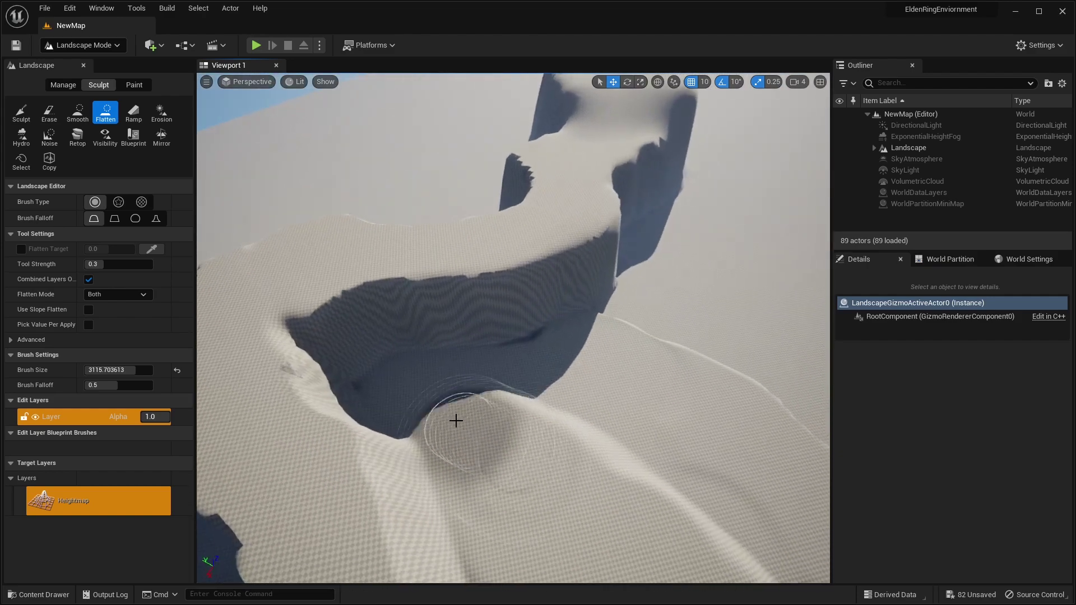
mouse_move(489, 379)
right_mouse_down()
mouse_move(582, 358)
mouse_move(610, 470)
right_mouse_up()
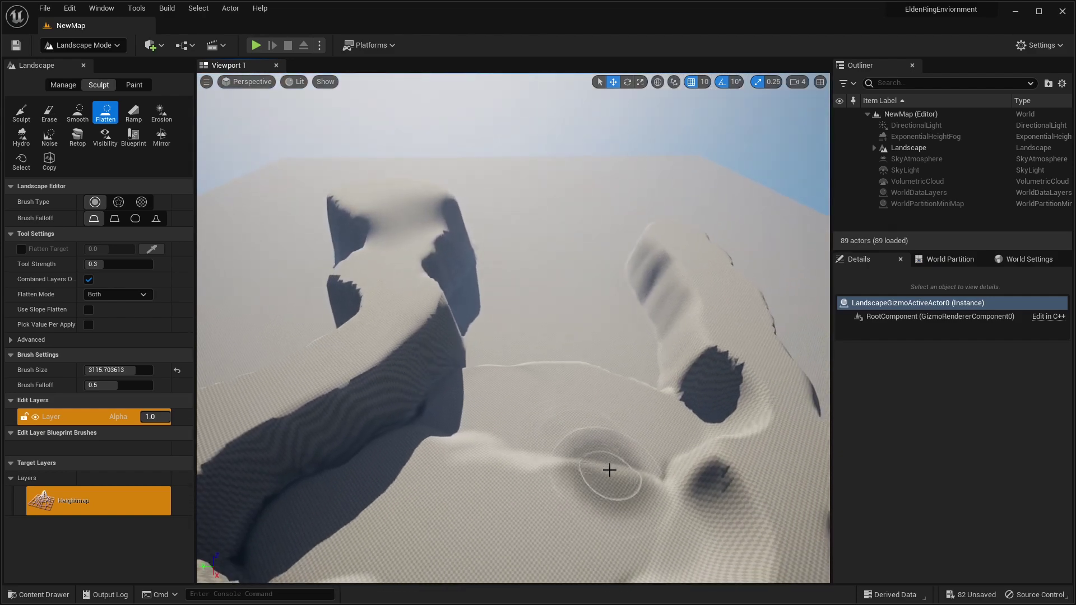
right_click_drag(491, 333, 449, 335)
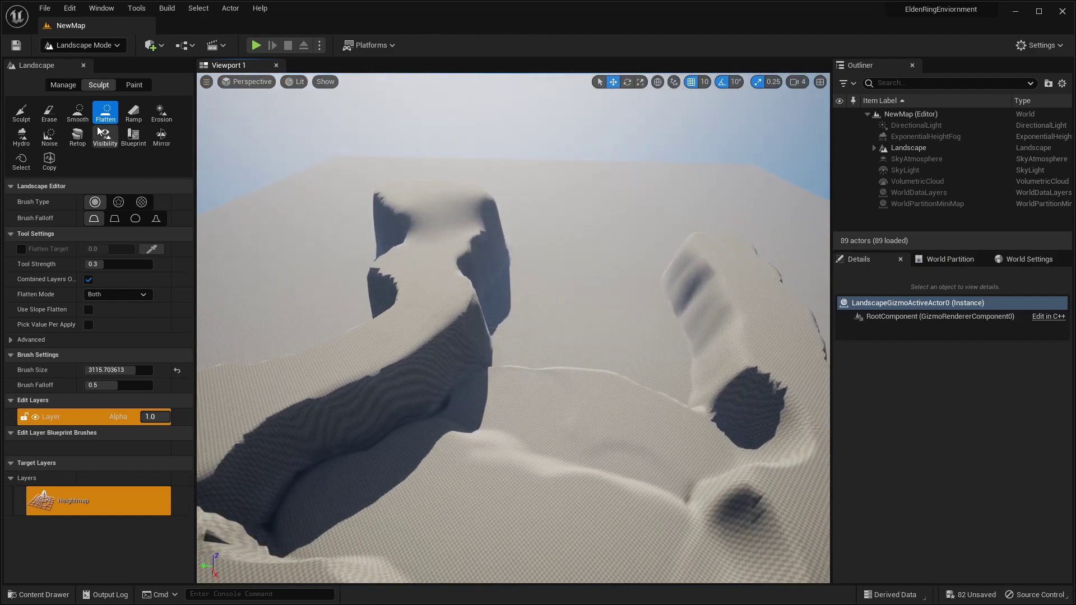
Smooth the edge between the valley terrace and the sloping shelf
left_click(81, 116)
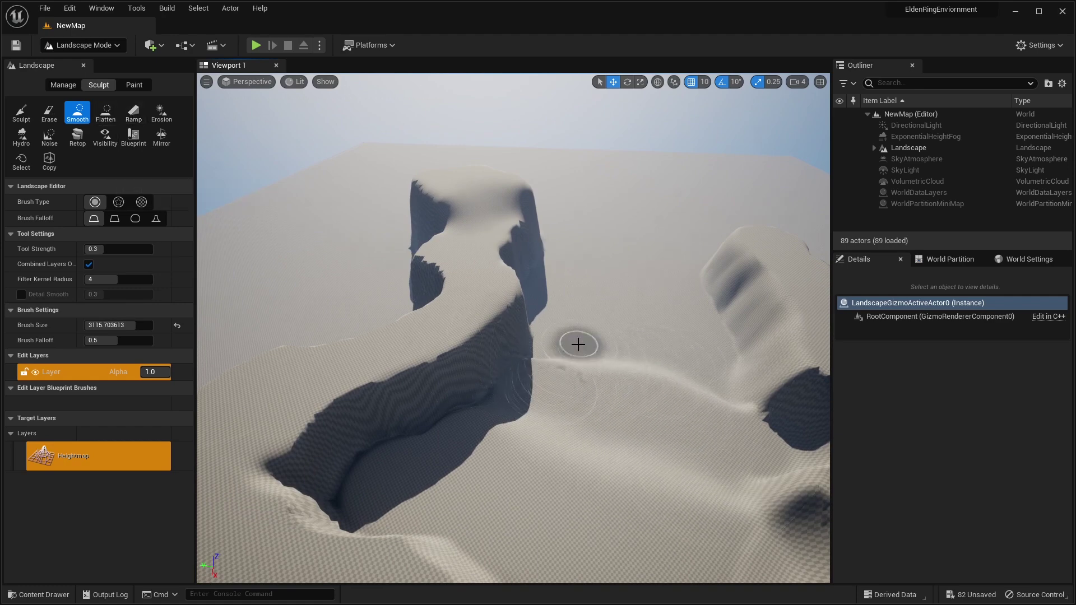
mouse_move(646, 425)
right_mouse_down()
mouse_move(463, 482)
mouse_move(510, 473)
mouse_move(561, 510)
right_mouse_up()
key("w")
Sculpt a raised mound along the near edge of the terrain, in front of the valley terrace
left_click(25, 113)
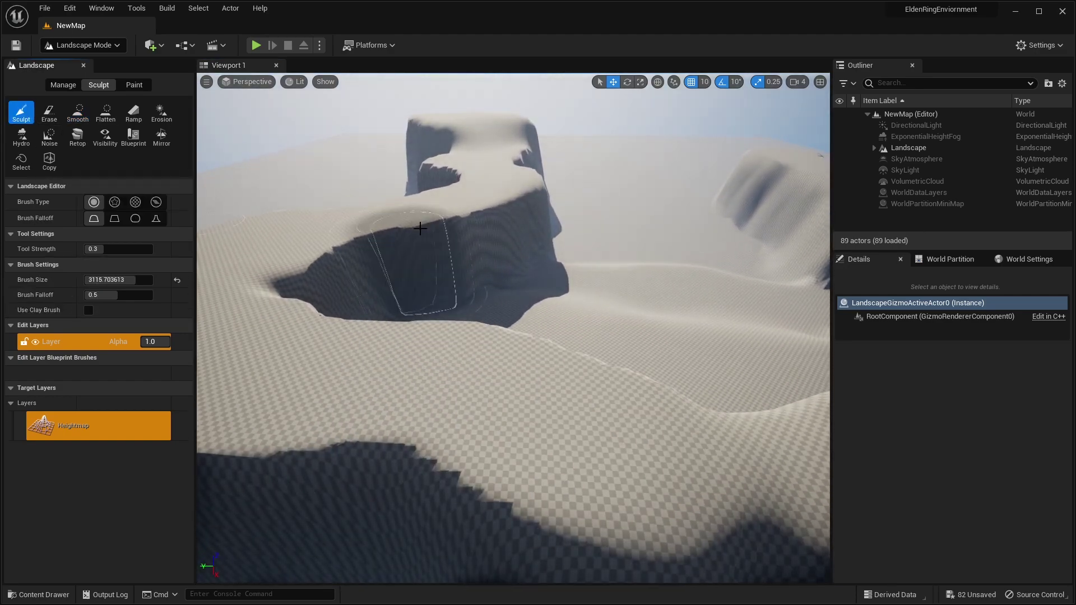
right_click_drag(494, 401, 459, 400)
key("s")
left_click_drag(494, 402, 494, 401)
left_click_drag(561, 417, 588, 426)
mouse_move(588, 426)
right_mouse_down()
mouse_move(582, 454)
mouse_move(597, 459)
right_mouse_up()
Flatten the new mound outward into a wide, rounded plateau at the terrain's near edge
left_click(103, 116)
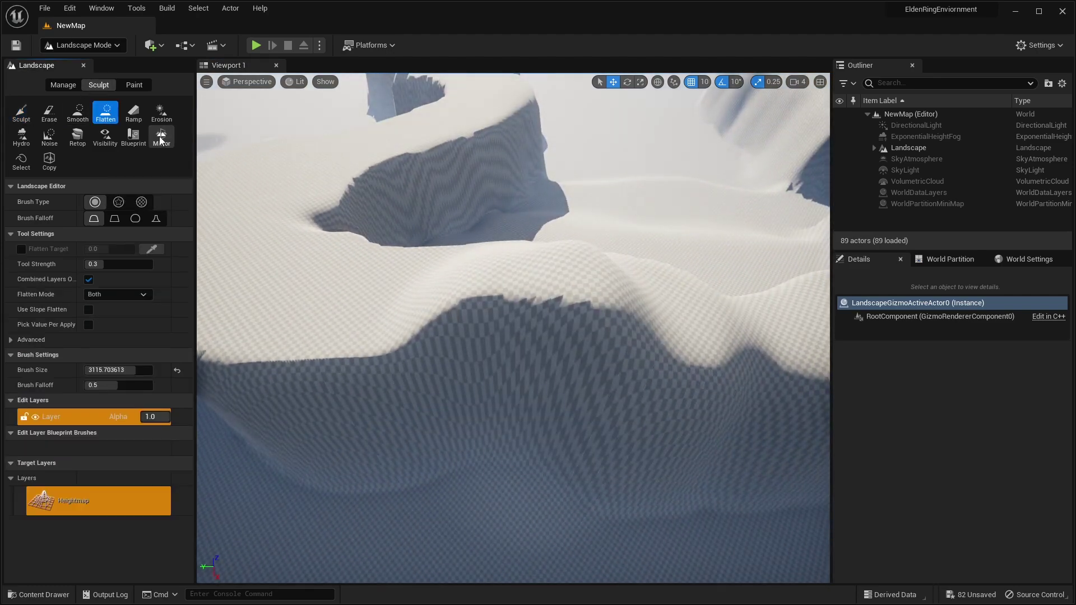
right_click_drag(572, 222, 607, 220)
mouse_move(607, 221)
left_mouse_down()
mouse_move(634, 245)
mouse_move(566, 306)
mouse_move(715, 286)
mouse_move(766, 262)
left_mouse_up()
right_click_drag(328, 133, 328, 133)
Smooth the rounded plateau so it blends into the neighboring slopes
left_click(77, 112)
right_click_drag(368, 302, 368, 303)
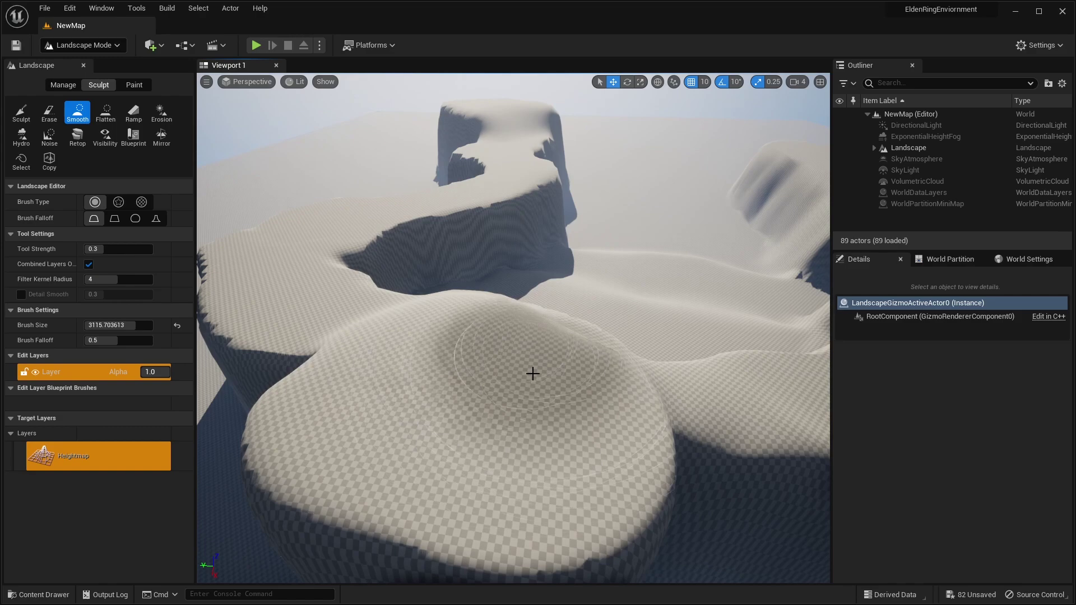
right_click_drag(468, 321, 532, 279)
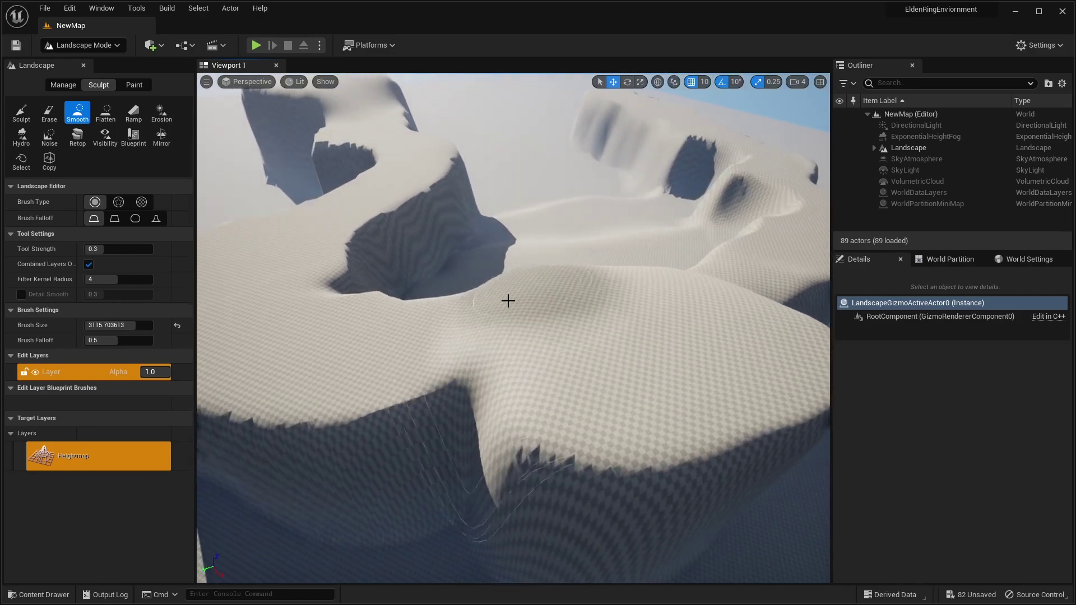
mouse_move(629, 334)
right_mouse_down()
mouse_move(548, 339)
mouse_move(600, 331)
right_mouse_up()
right_click_drag(366, 294, 366, 293)
right_click_drag(619, 215, 627, 220)
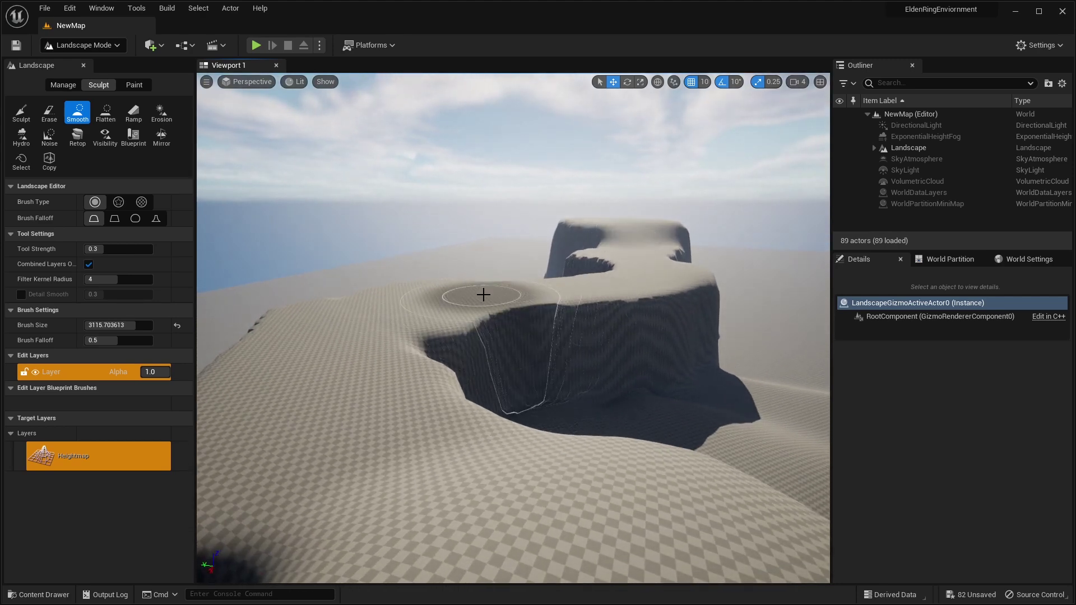
Sculpt small mounds along the sunken ridge between the wide slope and the tall cliff
left_click(22, 113)
right_click_drag(472, 225, 472, 225)
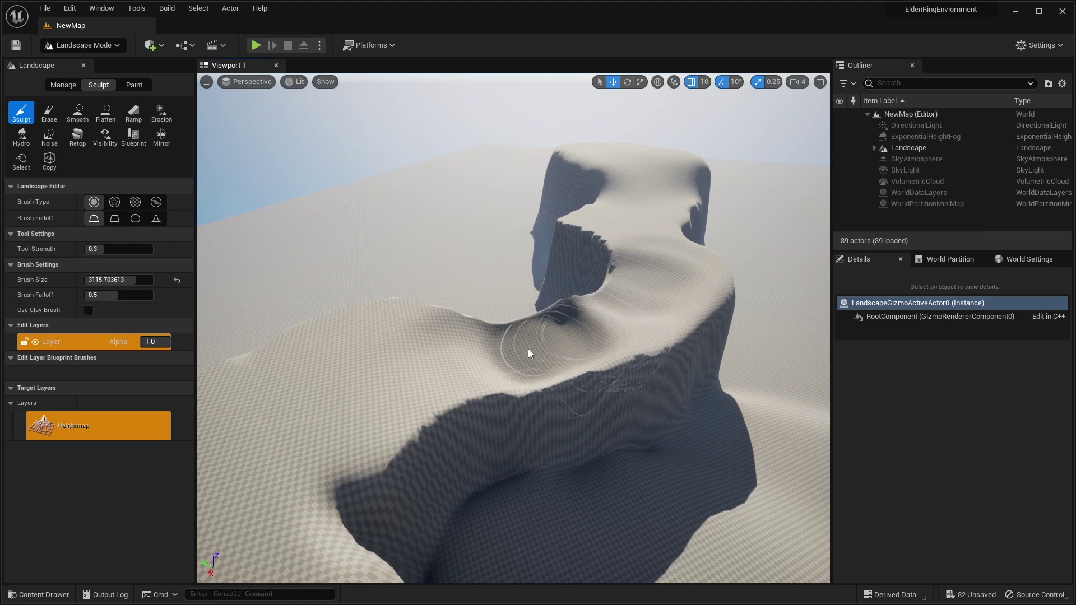
left_click_drag(529, 353, 440, 384)
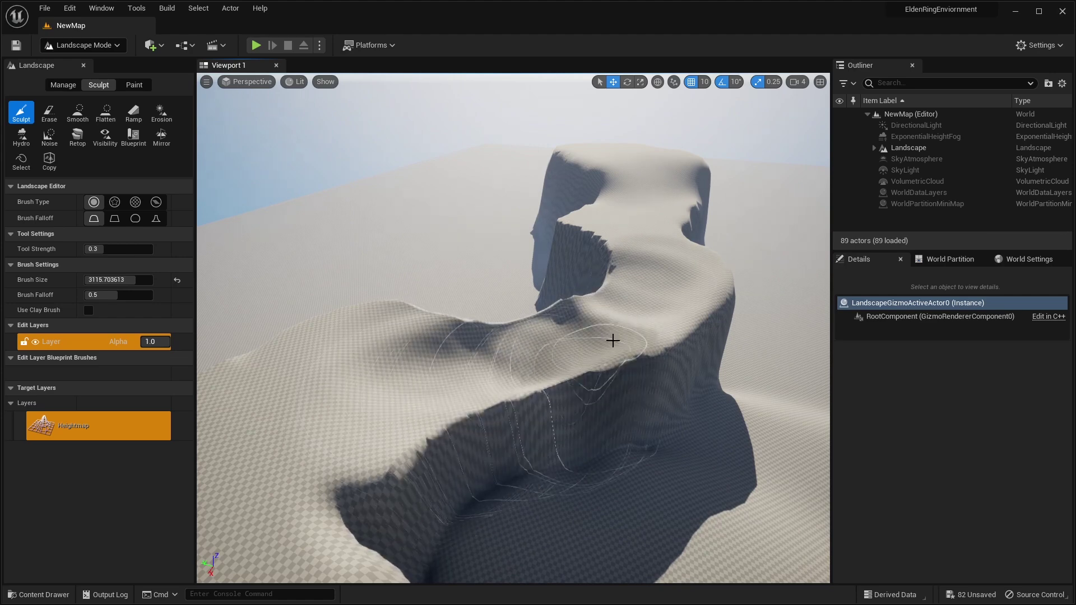
right_click_drag(676, 300, 677, 301)
left_click_drag(476, 348, 363, 360)
right_click_drag(362, 360, 362, 361)
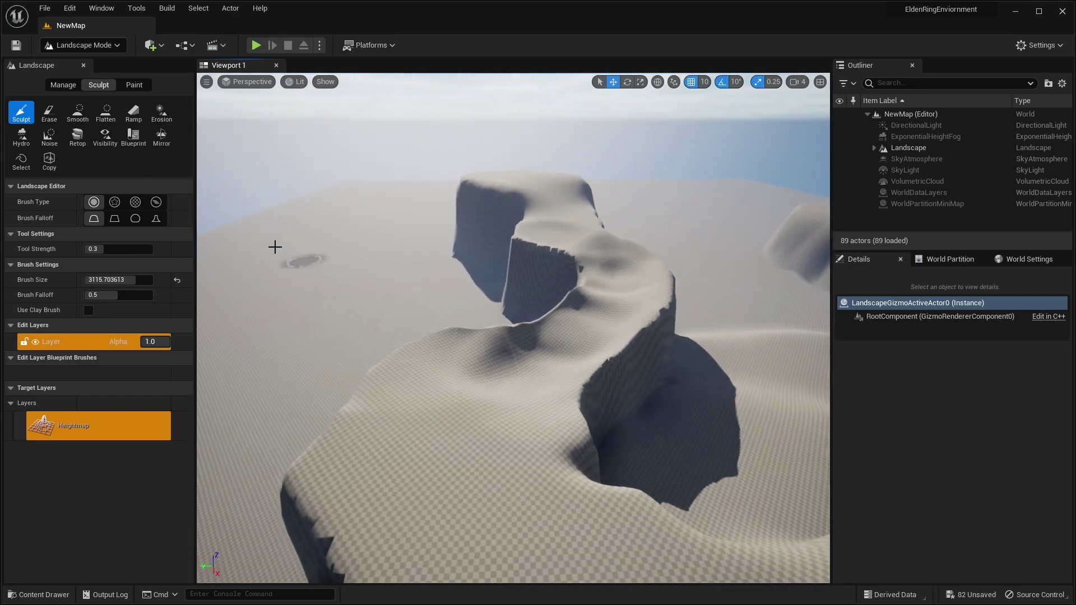
Smooth the new mounds and the saddle along the ridge up toward the tall cliff
left_click(79, 114)
left_click_drag(619, 366, 644, 354)
right_click_drag(644, 353, 644, 353)
mouse_move(644, 353)
left_mouse_down()
mouse_move(601, 325)
mouse_move(763, 346)
left_mouse_up()
right_click_drag(763, 345, 763, 346)
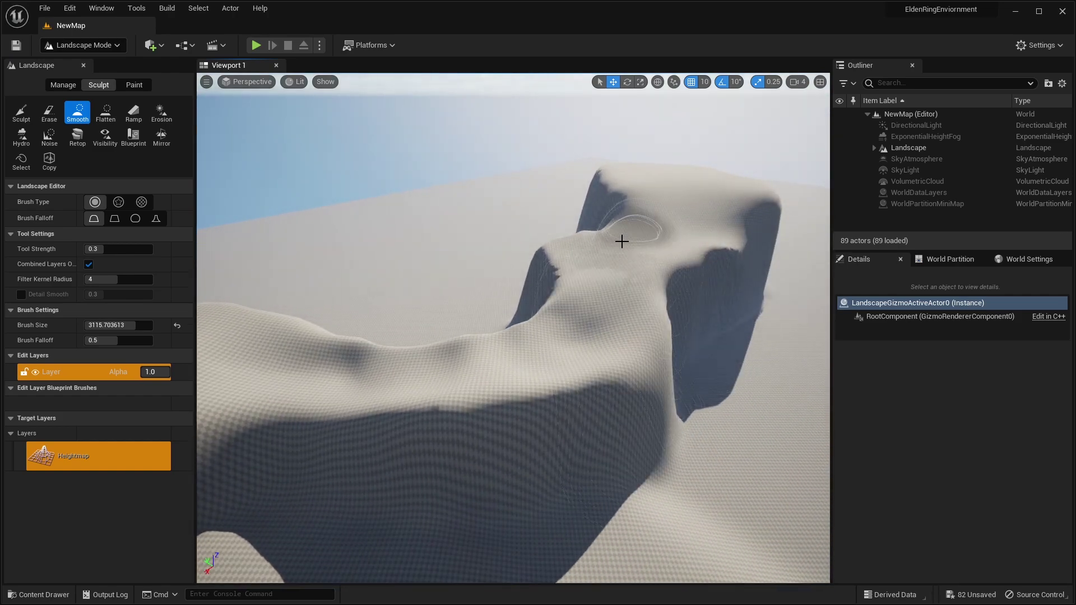
right_click_drag(598, 313, 598, 313)
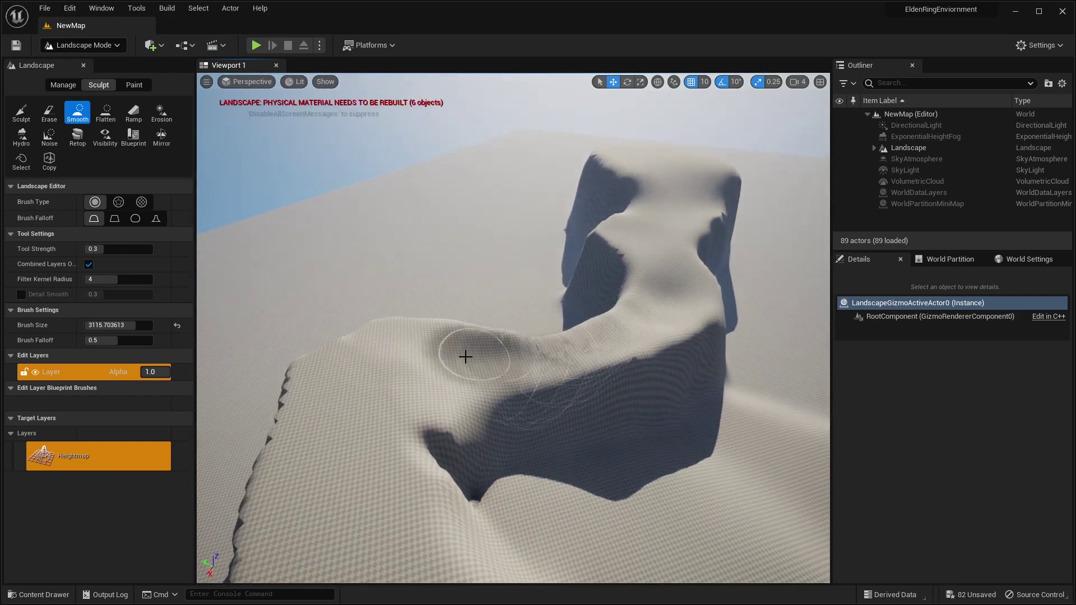
right_click_drag(439, 379, 440, 379)
Flatten the ridge into an even ramp climbing toward the tall cliff and smooth the ramp's upper edge
left_click(106, 112)
right_click_drag(607, 193, 606, 193)
mouse_move(622, 363)
right_mouse_down()
mouse_move(583, 384)
mouse_move(564, 352)
right_mouse_up()
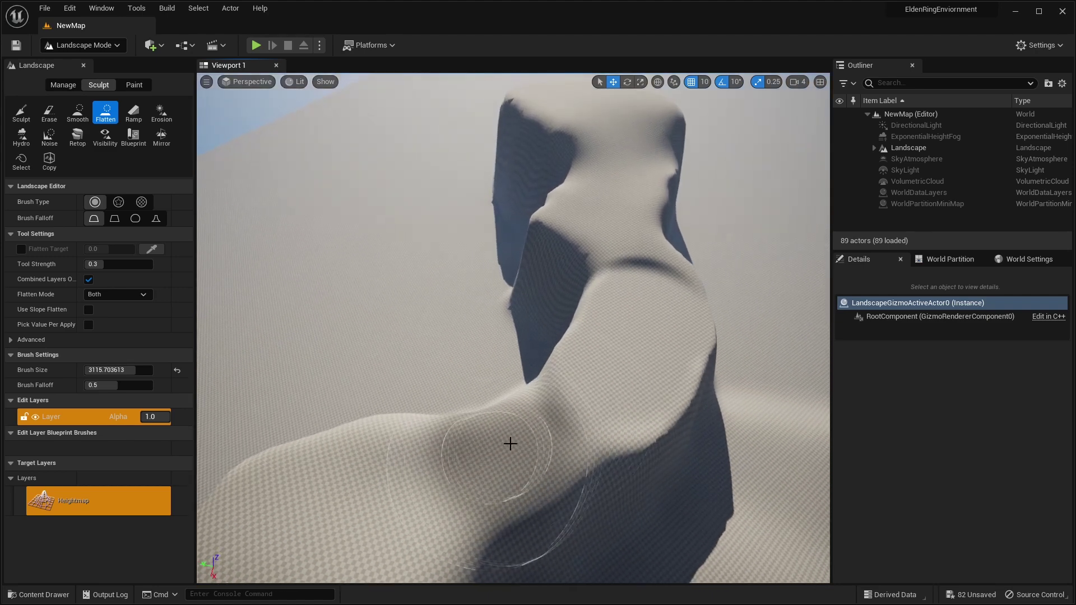
mouse_move(532, 430)
left_mouse_down()
mouse_move(624, 314)
mouse_move(617, 375)
left_mouse_up()
right_click_drag(617, 374, 617, 375)
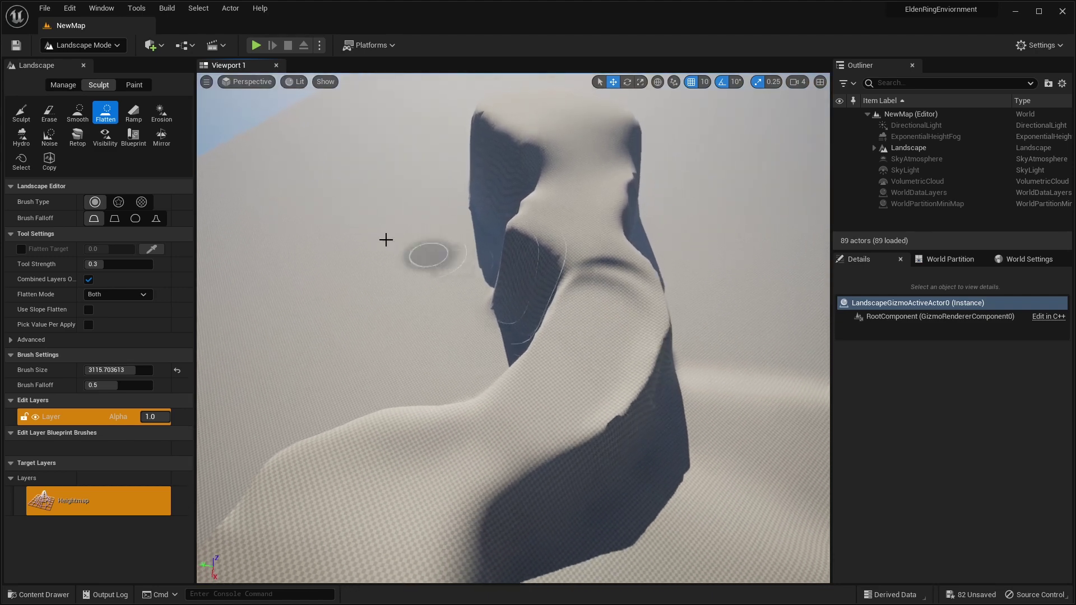
left_click(82, 111)
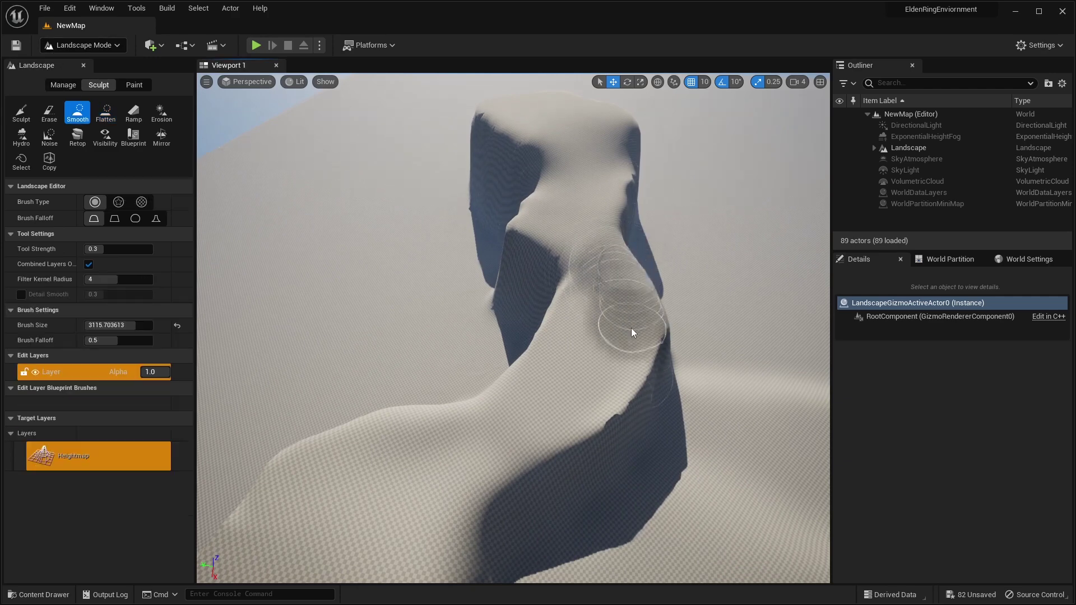
right_click_drag(586, 224, 586, 224)
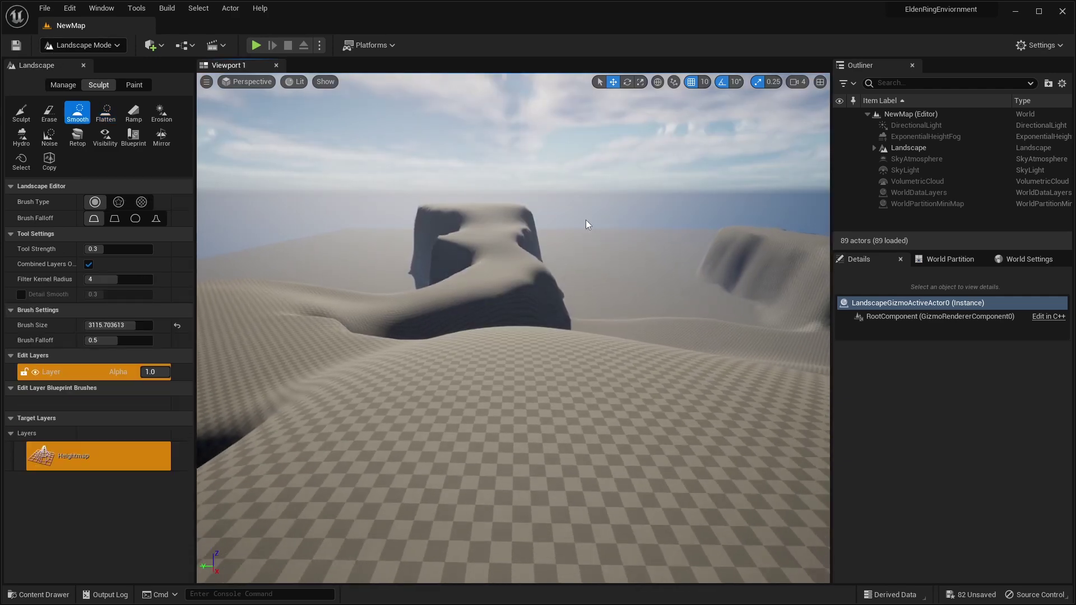
Switch to Selection mode and save all changes to the level
left_click(84, 45)
left_click(96, 63)
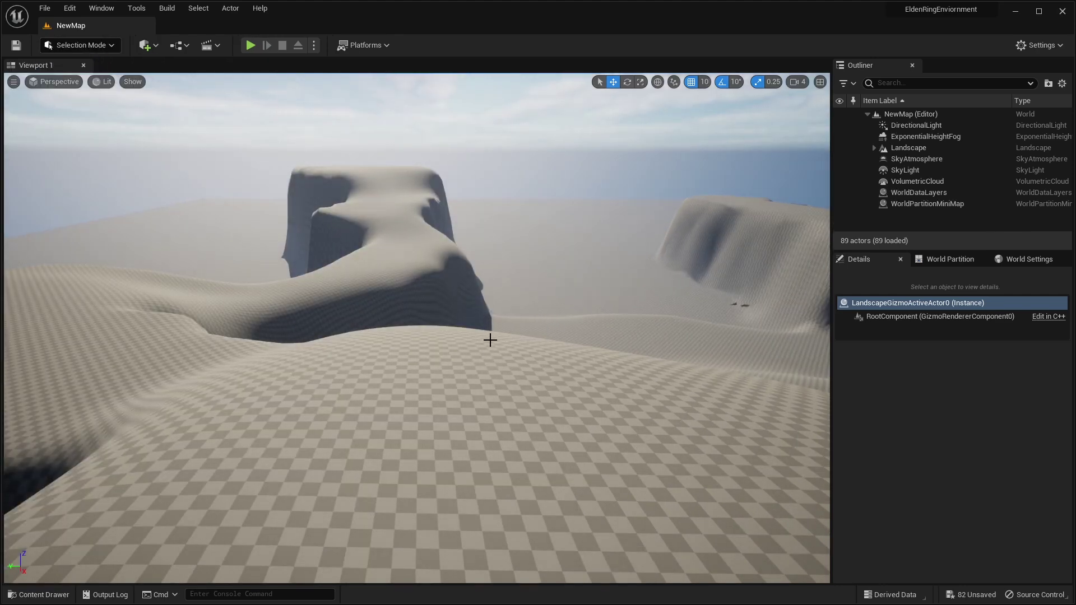
right_click_drag(487, 338, 487, 338)
right_click_drag(566, 431, 566, 431)
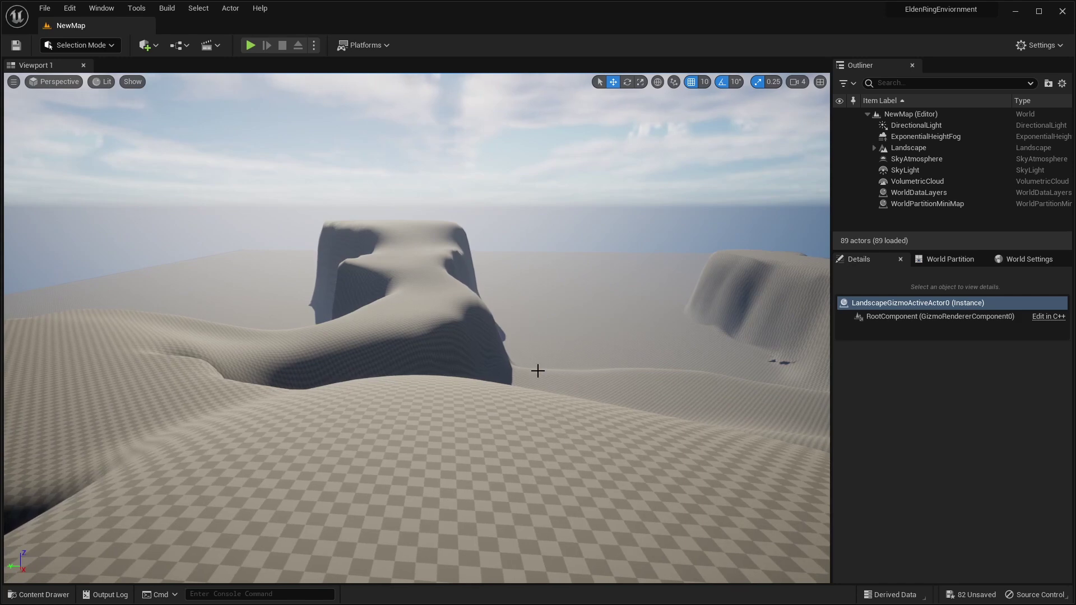
left_click(17, 46)
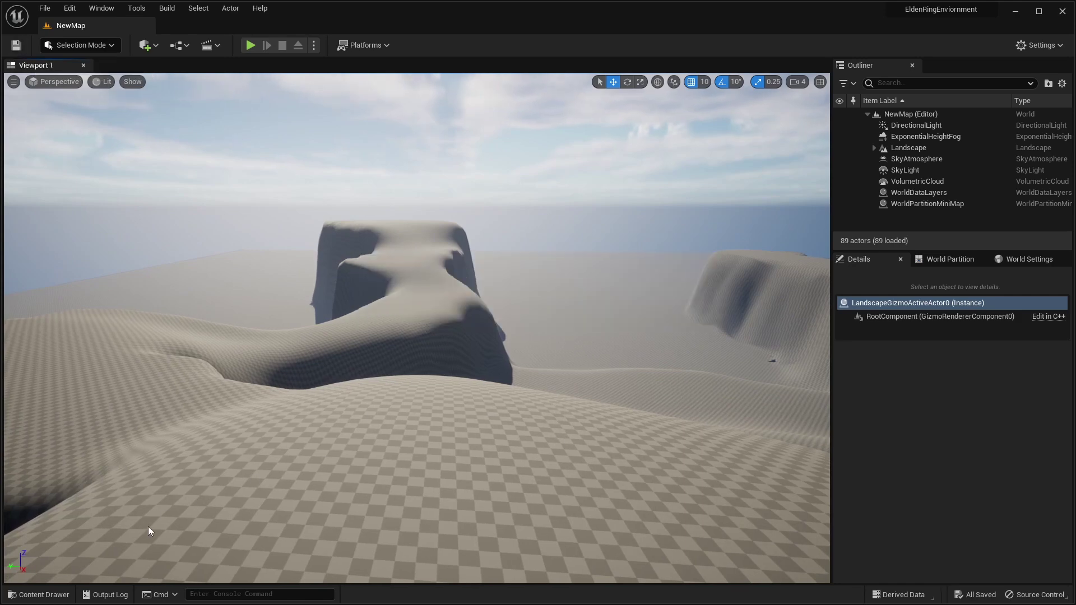
Place the SK_Mannequin mesh from Characters > Mannequin_UE4 > Meshes on the foreground hill as a scale reference
left_click(34, 594)
left_click(63, 450)
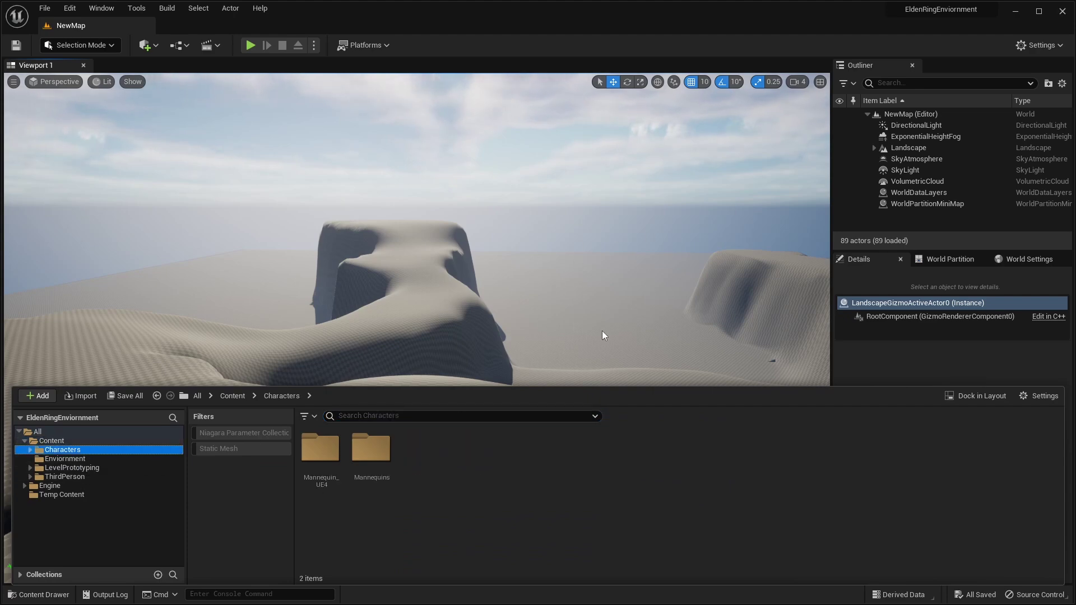
double_click(340, 463)
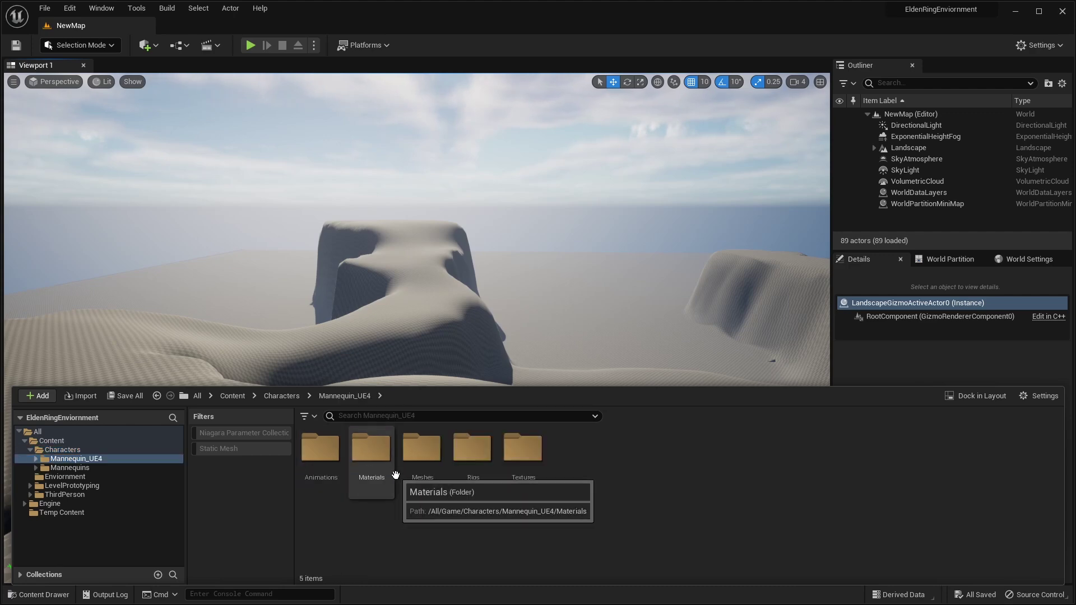
double_click(421, 448)
left_click(321, 448)
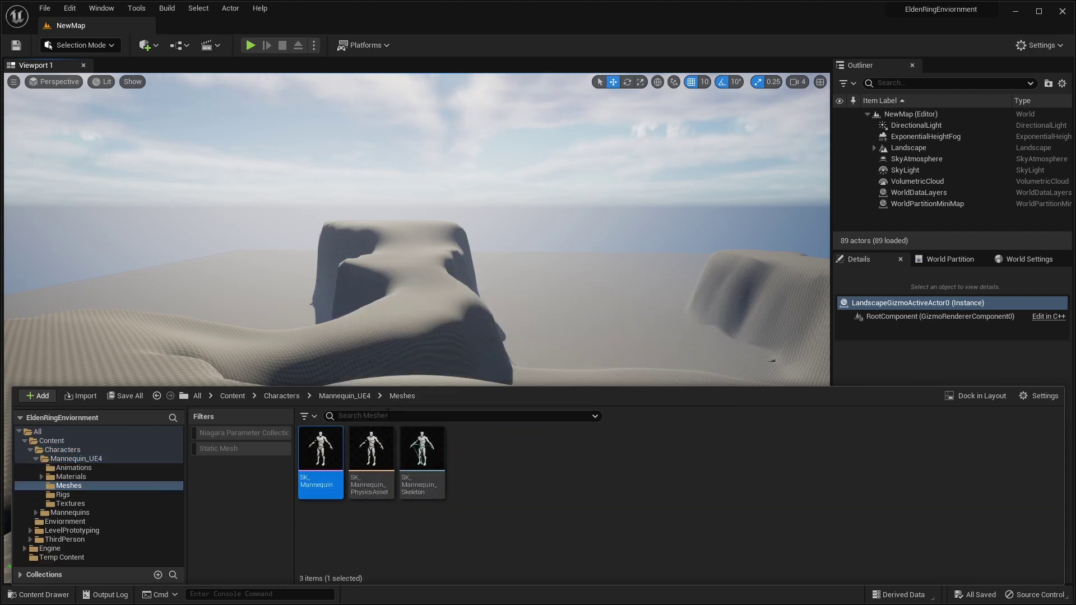
left_click_drag(322, 451, 490, 427)
key("f")
scroll(531, 448, "down", 5)
right_click_drag(531, 448, 504, 442)
key("f")
scroll(480, 442, "down", 5)
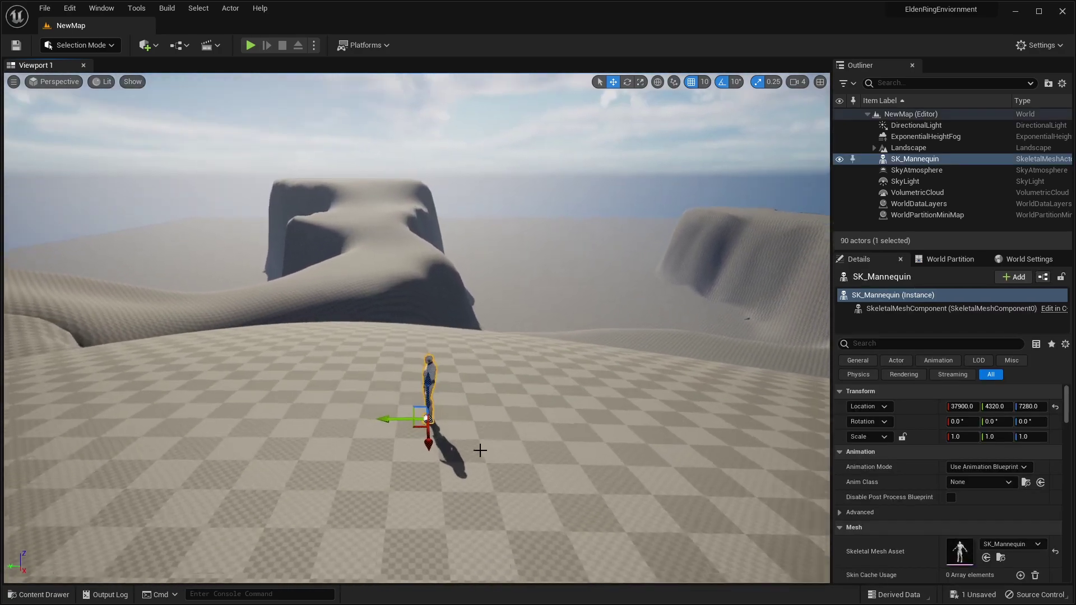
Rotate the mannequin about 90° around Z and lower it onto the ground at about 37520, 4450, 7210
scroll(480, 451, "up", 1)
key("e")
key("w")
right_click_drag(505, 299, 504, 300)
left_click_drag(522, 464, 488, 352)
right_click_drag(488, 352, 505, 349)
left_click_drag(459, 362, 459, 383)
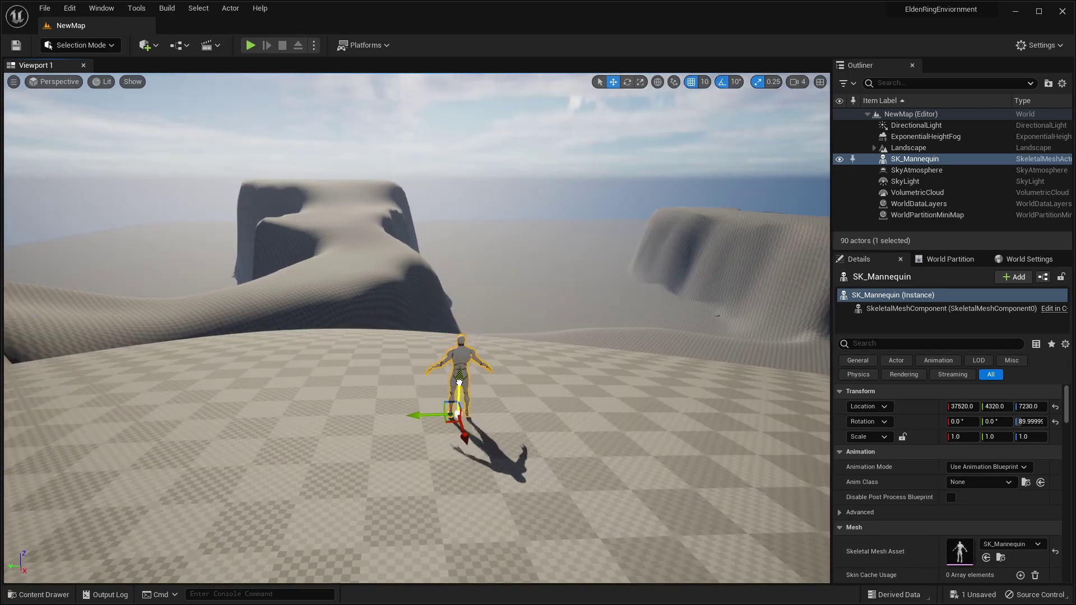
left_click_drag(434, 419, 379, 422)
mouse_move(379, 421)
right_mouse_down()
mouse_move(370, 408)
mouse_move(381, 448)
mouse_move(367, 415)
right_mouse_up()
Return to Landscape mode and flatten the ridge ramp along its length up to the narrow neck by the cliff
left_click(82, 46)
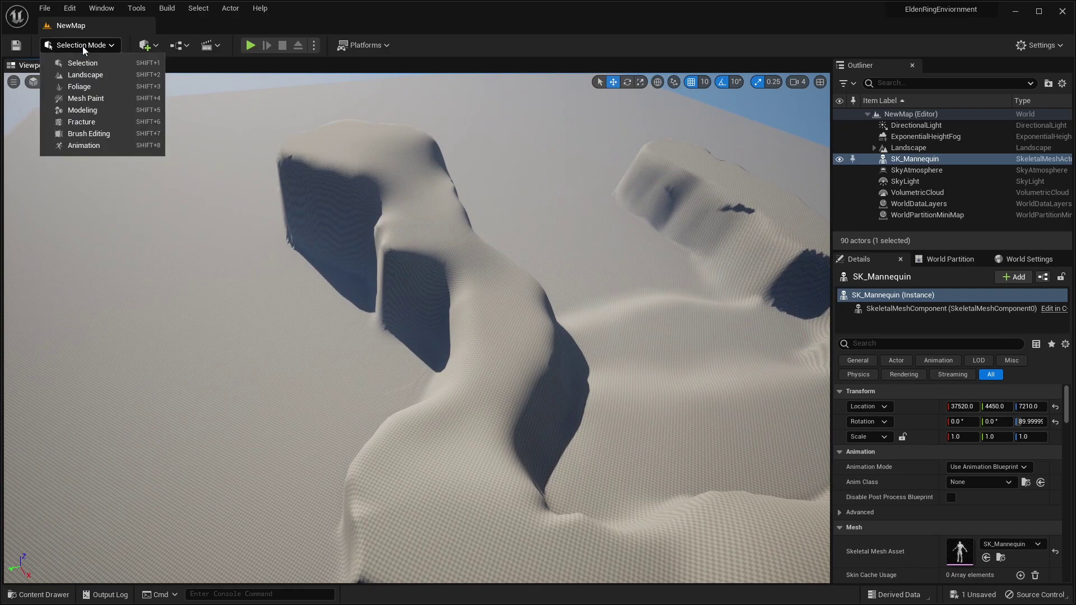
left_click(103, 75)
left_click(107, 114)
mouse_move(271, 149)
right_mouse_down()
mouse_move(249, 185)
mouse_move(269, 191)
right_mouse_up()
mouse_move(535, 365)
left_mouse_down()
mouse_move(551, 331)
mouse_move(518, 344)
mouse_move(595, 312)
mouse_move(611, 288)
left_mouse_up()
right_click_drag(652, 277, 599, 250)
mouse_move(622, 395)
left_mouse_down()
mouse_move(597, 375)
mouse_move(620, 313)
left_mouse_up()
left_click_drag(646, 260, 649, 250)
right_click_drag(648, 250, 577, 247)
mouse_move(577, 247)
left_mouse_down()
mouse_move(545, 401)
mouse_move(558, 196)
left_mouse_up()
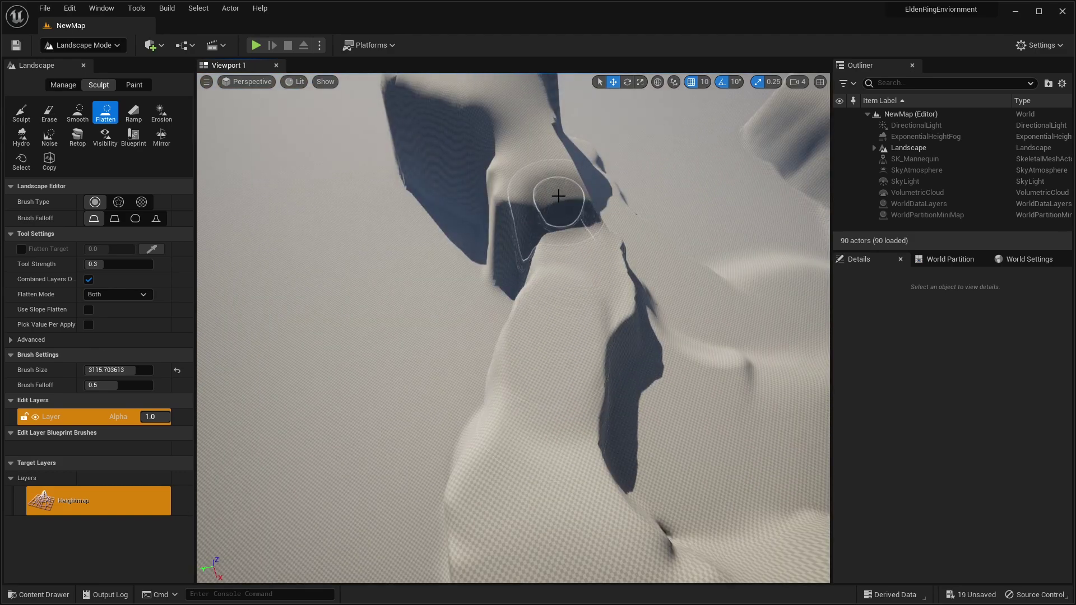
right_click_drag(565, 262, 550, 391)
scroll(535, 372, "down", 5)
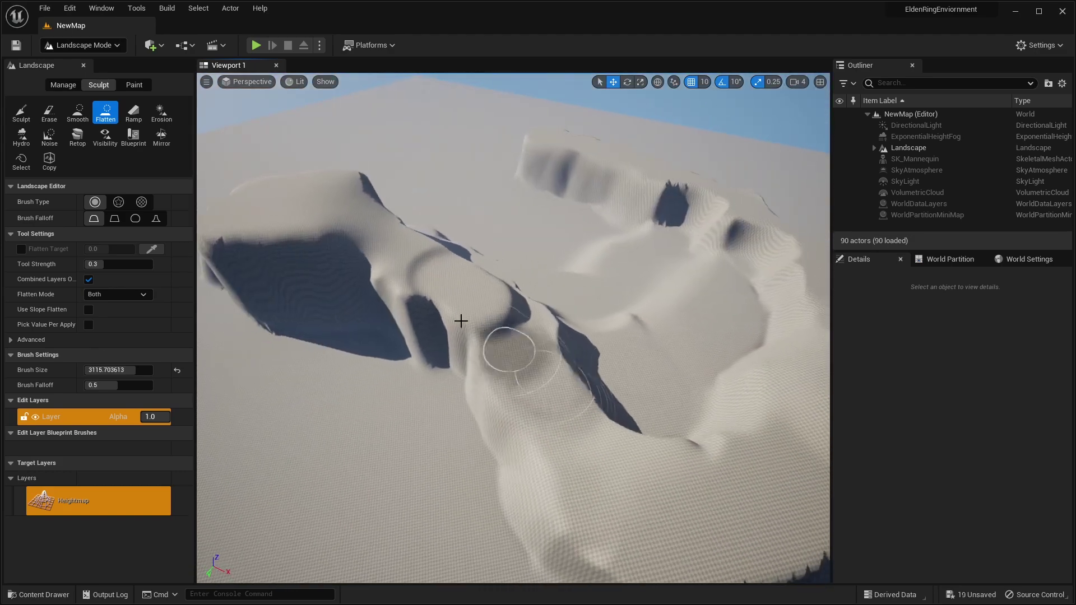
Smooth the flattened ridge path and its side slopes
left_click(78, 114)
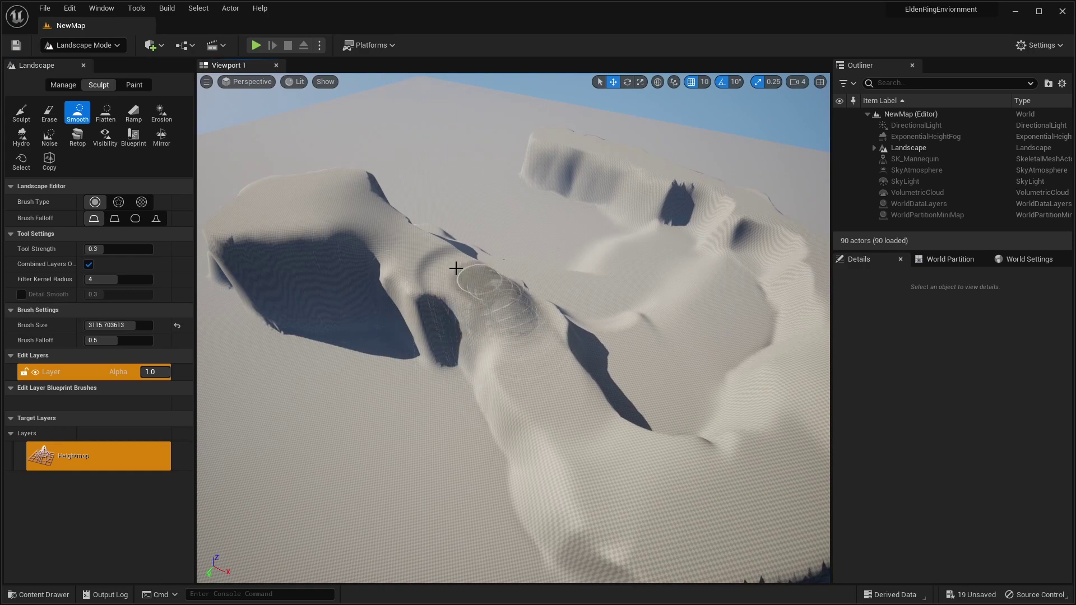
left_click_drag(455, 273, 600, 423)
mouse_move(600, 423)
right_mouse_down()
mouse_move(504, 400)
mouse_move(524, 439)
right_mouse_up()
mouse_move(523, 439)
left_mouse_down()
mouse_move(674, 355)
mouse_move(732, 355)
mouse_move(533, 435)
mouse_move(476, 497)
left_mouse_up()
mouse_move(476, 497)
right_mouse_down()
mouse_move(537, 470)
mouse_move(566, 392)
mouse_move(588, 395)
right_mouse_up()
Flatten the small spur beside the tall cliff to merge its two recesses
key("w")
left_click_drag(502, 411, 466, 353)
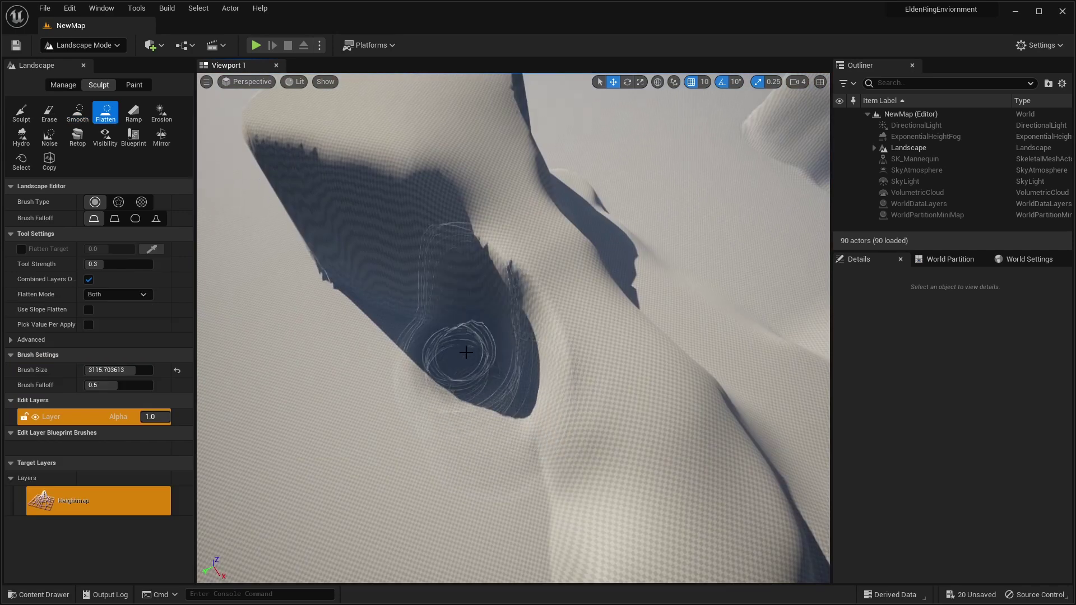
mouse_move(465, 353)
right_mouse_down()
mouse_move(415, 336)
mouse_move(482, 364)
right_mouse_up()
left_click_drag(555, 443, 564, 449)
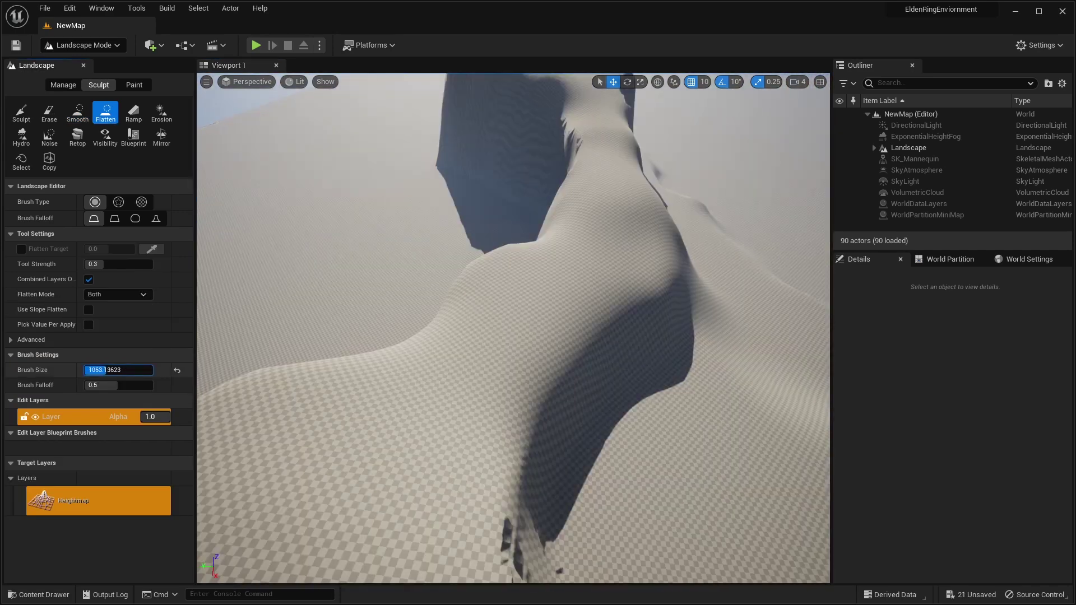
Set the Flatten brush size to about 1513.5 and flatten the terrain at the foot of the ridge's steep side
left_click_drag(106, 370, 115, 369)
mouse_move(540, 335)
left_mouse_down()
mouse_move(472, 358)
mouse_move(625, 254)
left_mouse_up()
mouse_move(625, 254)
right_mouse_down()
mouse_move(538, 249)
mouse_move(524, 260)
right_mouse_up()
mouse_move(648, 301)
left_mouse_down()
mouse_move(683, 271)
mouse_move(679, 253)
mouse_move(624, 314)
left_mouse_up()
right_click_drag(624, 315, 556, 197)
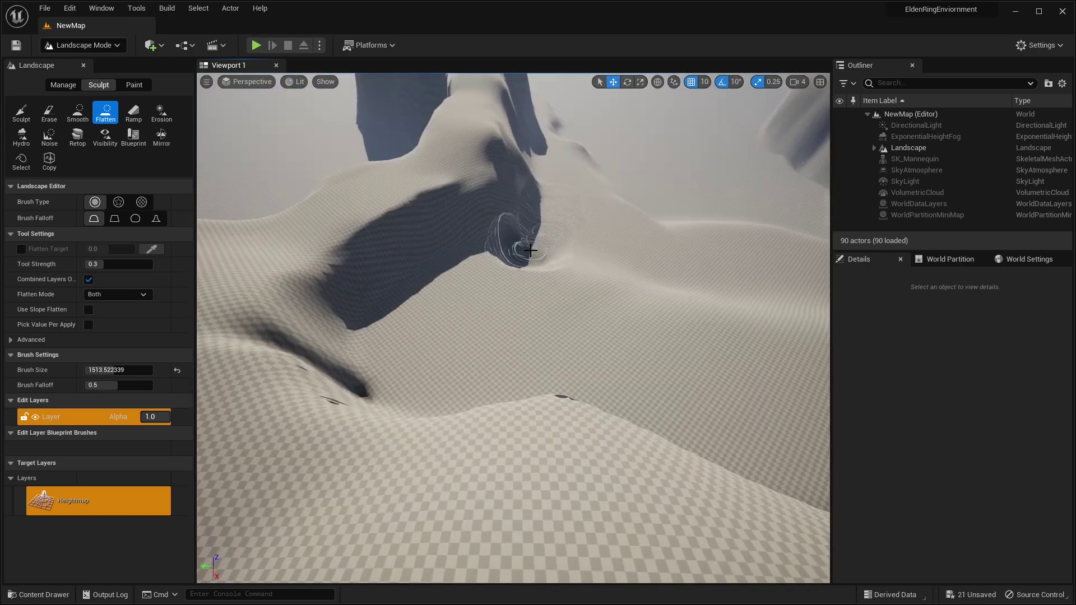
Flatten patches of the valley floor and cut uneven notches into the inner slope of the opposite plateau
left_click_drag(471, 293, 447, 365)
right_click_drag(549, 317, 545, 312)
mouse_move(566, 342)
left_mouse_down()
mouse_move(615, 375)
mouse_move(602, 440)
mouse_move(671, 385)
mouse_move(648, 346)
left_mouse_up()
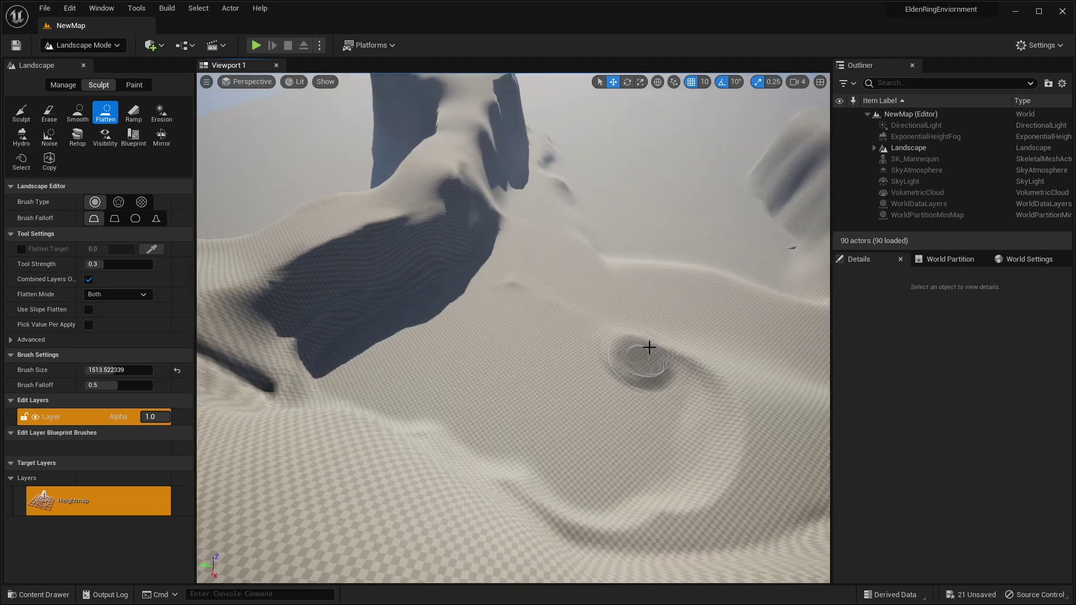
right_click_drag(648, 346, 591, 306)
key("ctrl+z")
left_click_drag(594, 432, 627, 423)
right_click_drag(628, 423, 644, 331)
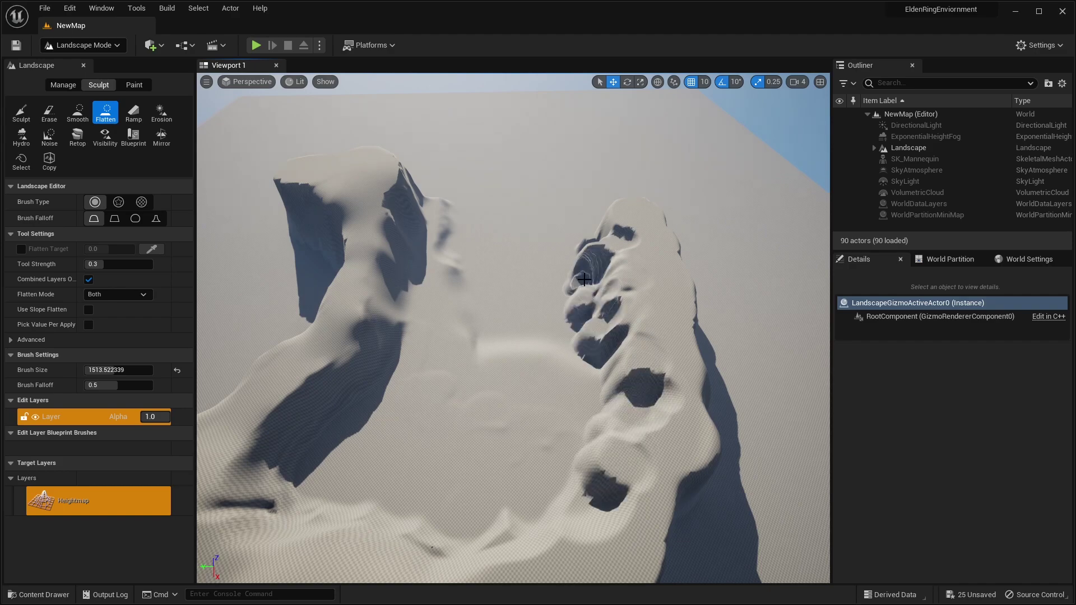
Smooth the notched opposite plateau into soft folds using a brush size of about 4467
left_click(77, 113)
right_click_drag(314, 252, 493, 214)
left_click_drag(100, 329, 132, 329)
mouse_move(359, 303)
left_mouse_down()
mouse_move(521, 367)
mouse_move(657, 370)
mouse_move(379, 280)
mouse_move(359, 302)
left_mouse_up()
right_click_drag(448, 314, 674, 411)
left_click_drag(673, 411, 733, 418)
mouse_move(734, 417)
right_mouse_down()
mouse_move(736, 460)
mouse_move(695, 406)
mouse_move(547, 435)
right_mouse_up()
key("s")
key("w")
left_click_drag(530, 425, 563, 333)
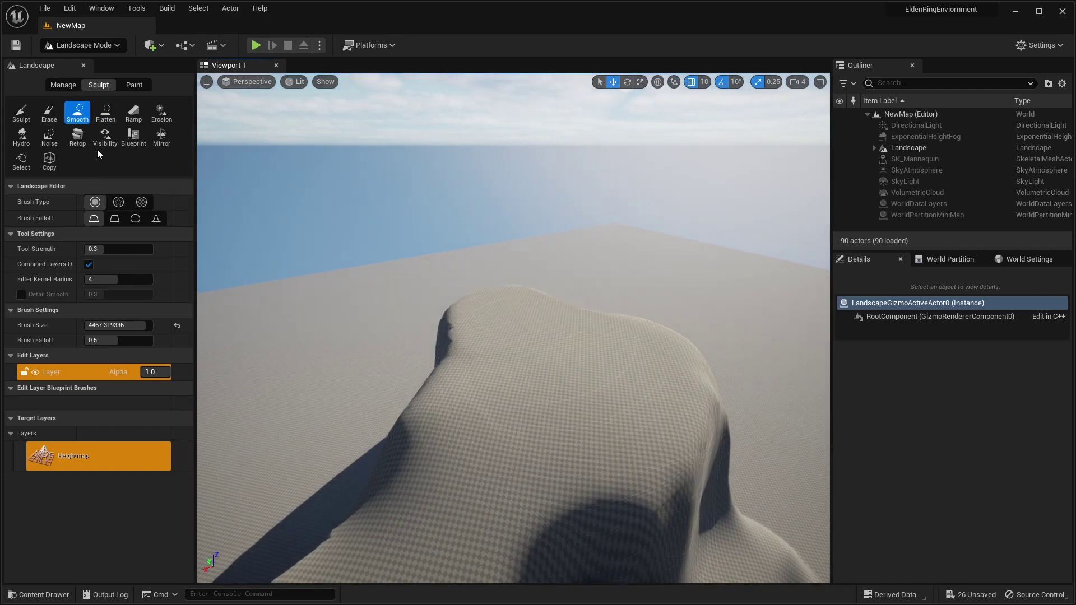
Sculpt raised areas on top of the opposite plateau with a brush size of about 3354
left_click(22, 112)
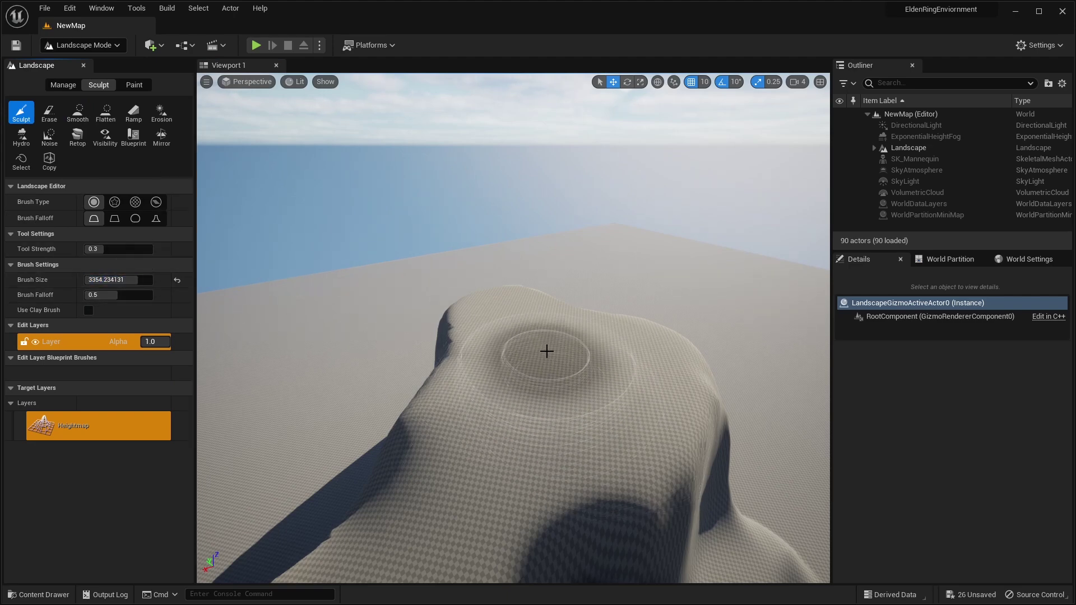
mouse_move(556, 395)
left_mouse_down()
mouse_move(511, 412)
mouse_move(559, 343)
left_mouse_up()
mouse_move(514, 325)
right_mouse_down()
mouse_move(519, 303)
mouse_move(602, 323)
right_mouse_up()
mouse_move(563, 275)
left_mouse_down()
mouse_move(437, 281)
mouse_move(392, 305)
left_mouse_up()
right_click_drag(392, 306, 455, 312)
Smooth the raised areas on the opposite plateau so they blend into its slopes
left_click(78, 114)
mouse_move(423, 311)
left_mouse_down()
mouse_move(463, 353)
mouse_move(402, 352)
left_mouse_up()
mouse_move(452, 305)
left_mouse_down()
mouse_move(511, 334)
mouse_move(524, 325)
left_mouse_up()
mouse_move(429, 300)
right_mouse_down()
mouse_move(504, 286)
mouse_move(543, 252)
mouse_move(510, 264)
mouse_move(465, 252)
mouse_move(477, 316)
mouse_move(448, 303)
mouse_move(447, 272)
mouse_move(457, 314)
right_mouse_up()
key("w")
mouse_move(468, 449)
left_mouse_down()
mouse_move(459, 390)
mouse_move(426, 376)
mouse_move(537, 365)
left_mouse_up()
mouse_move(537, 365)
right_mouse_down()
mouse_move(750, 364)
mouse_move(560, 342)
mouse_move(538, 350)
mouse_move(562, 378)
right_mouse_up()
Check the terrain from behind the mannequin, save the level and switch back to Selection mode
key("w")
key("w")
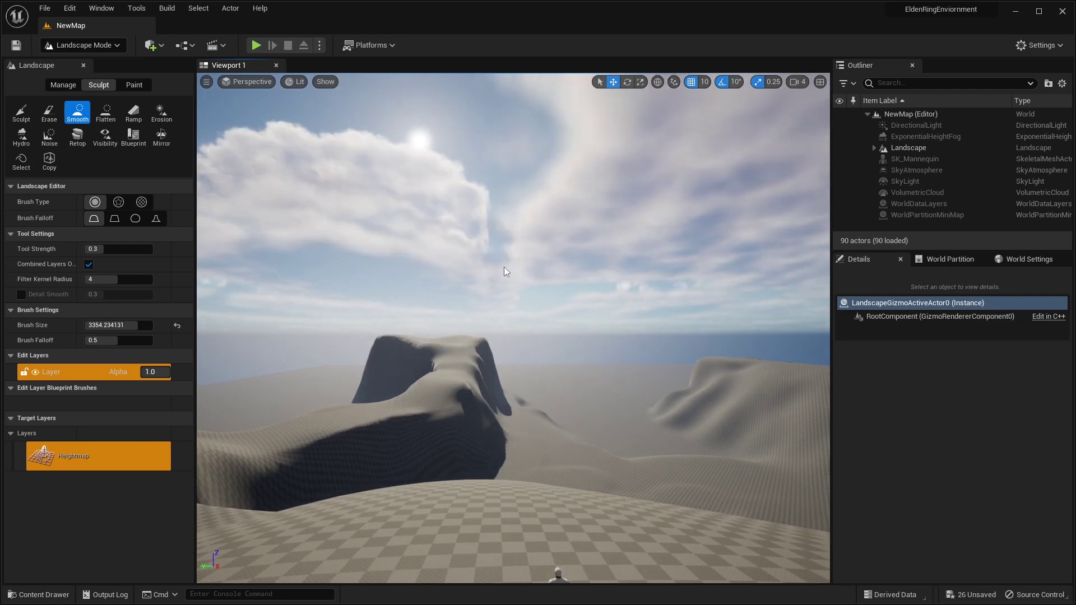
right_click_drag(519, 290, 508, 303)
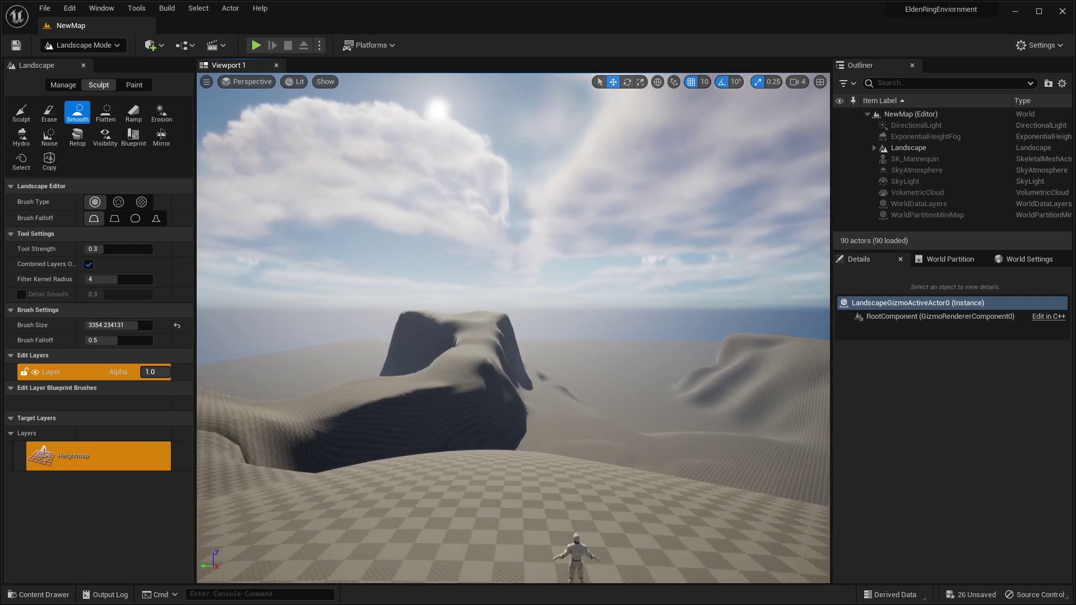
key("s")
right_click_drag(535, 324, 537, 353)
left_click(16, 46)
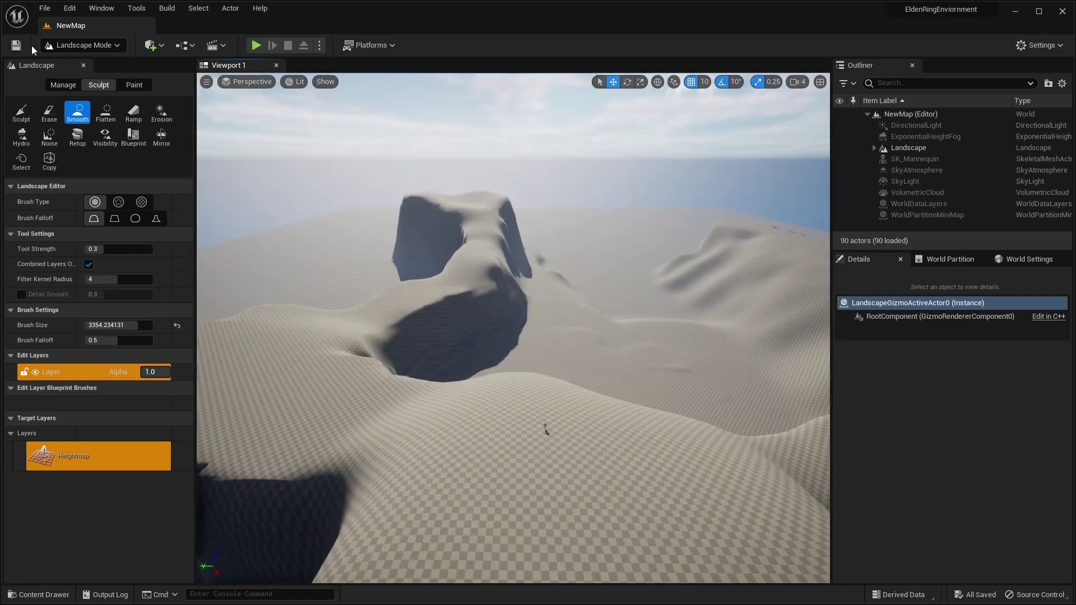
left_click(84, 45)
left_click(85, 64)
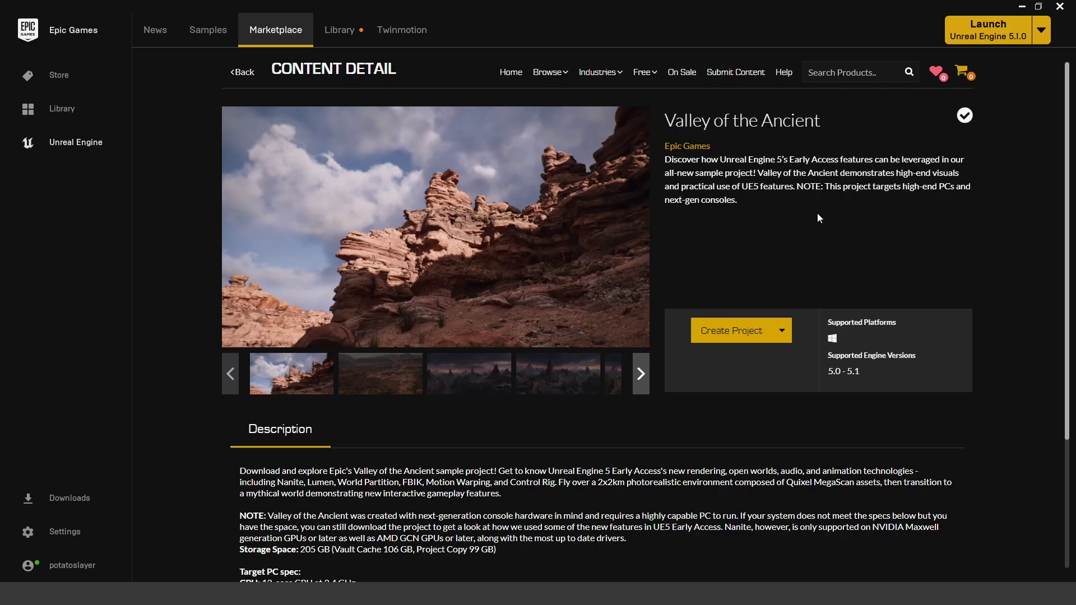
Preview Valley of the Ancient in the Epic Games Launcher and open AncientContent's Geometry > SpireRockCollection folder in File Explorer
left_click(480, 374)
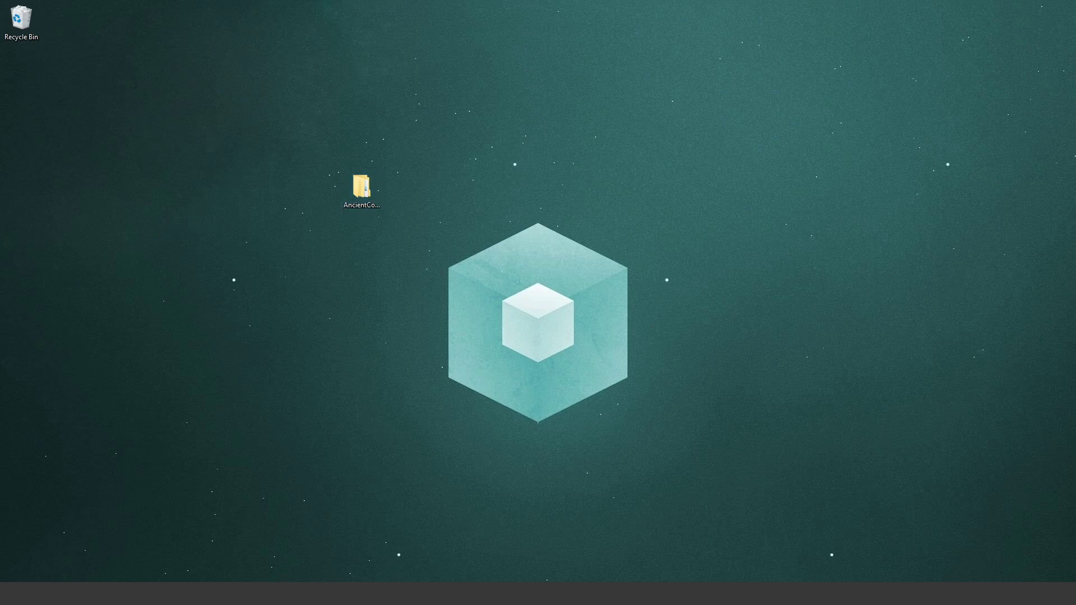
double_click(361, 188)
left_click_drag(600, 184, 515, 119)
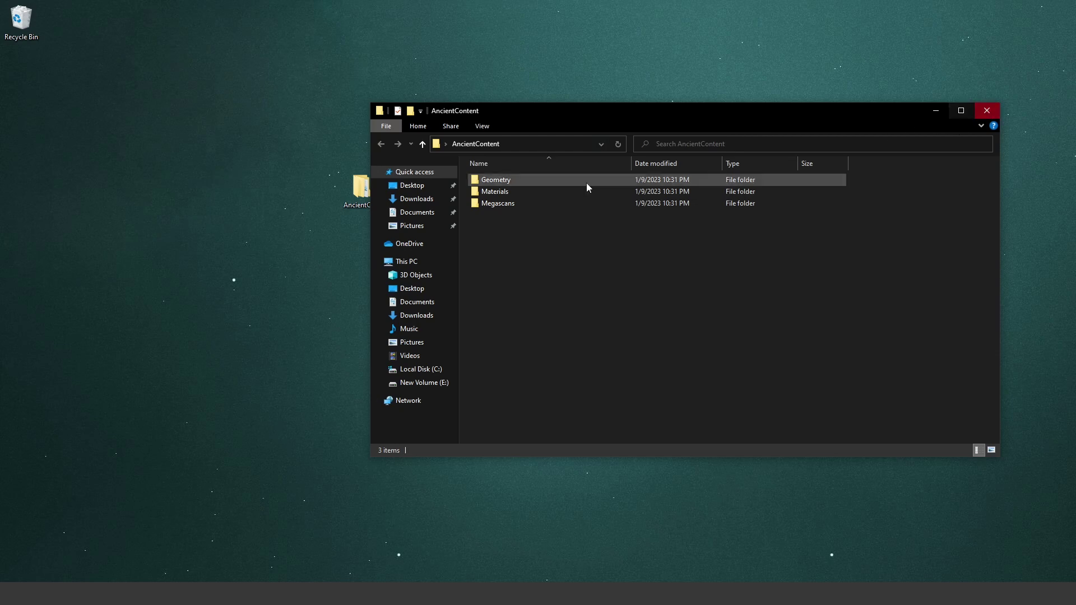
double_click(526, 180)
double_click(526, 180)
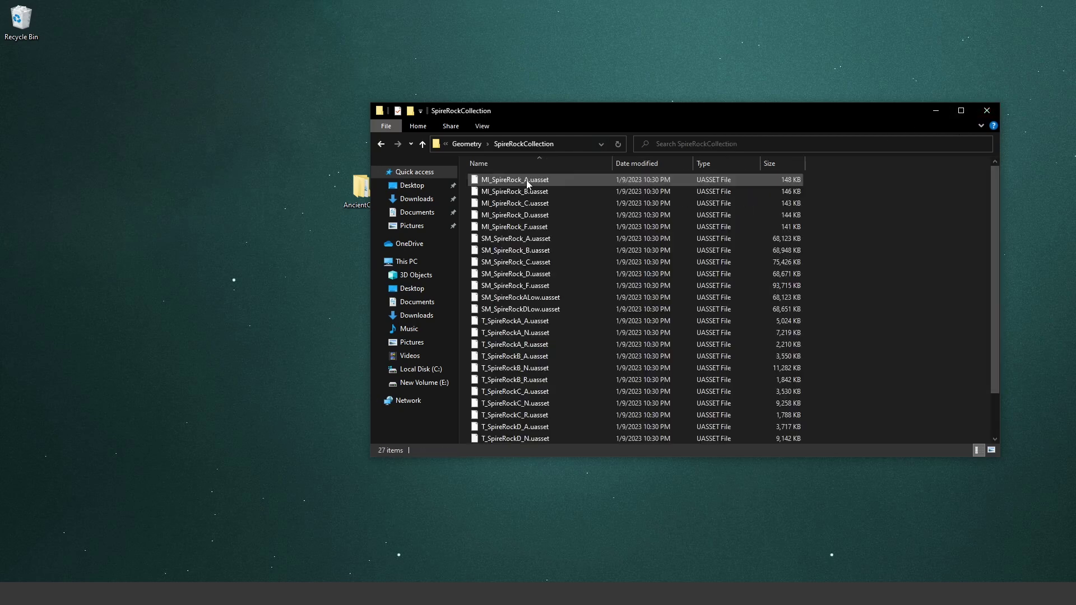
Close the SpireRockCollection folder window and view the available actions for the desktop's AncientContent folder
left_click(987, 110)
right_click(375, 194)
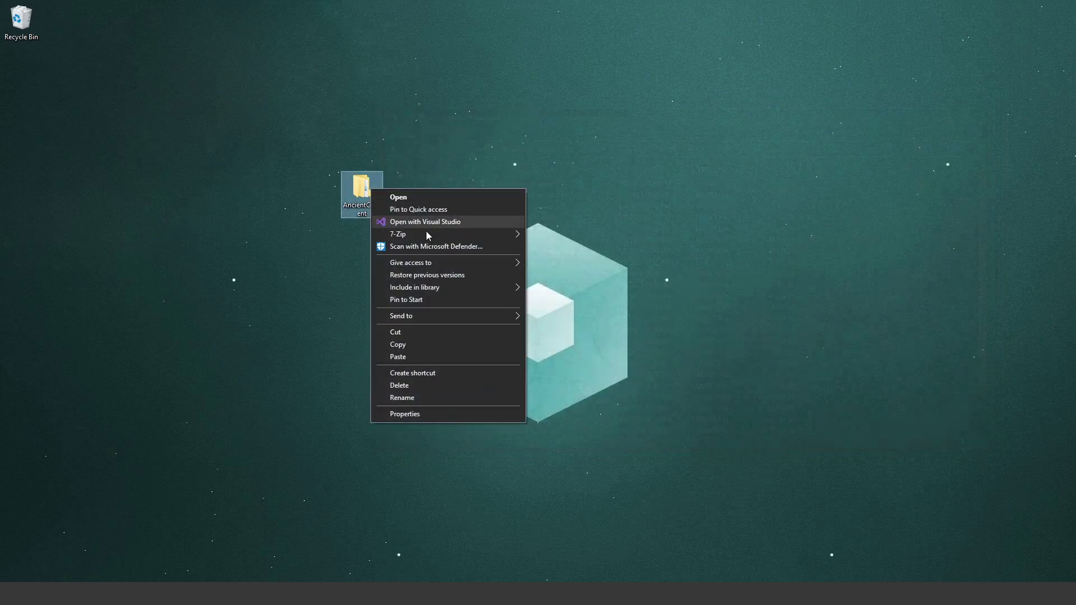
mouse_move(424, 233)
right_click(366, 185)
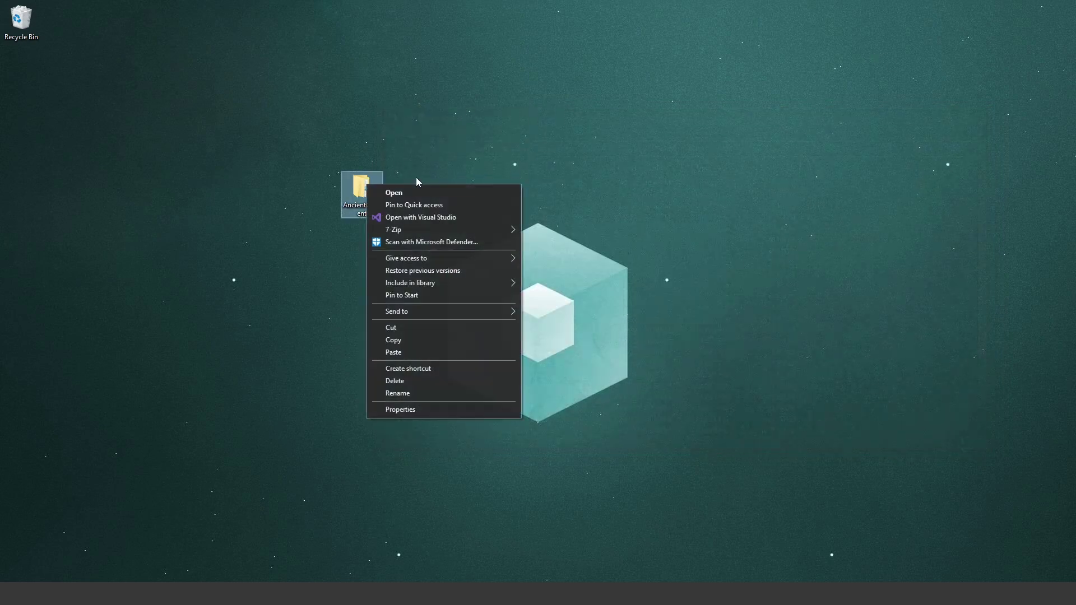
left_click(535, 178)
Open Unreal Projects > EldenRingEnviornment > Content in File Explorer and move its window clear of the desktop's AncientContent folder
key("alt+Tab")
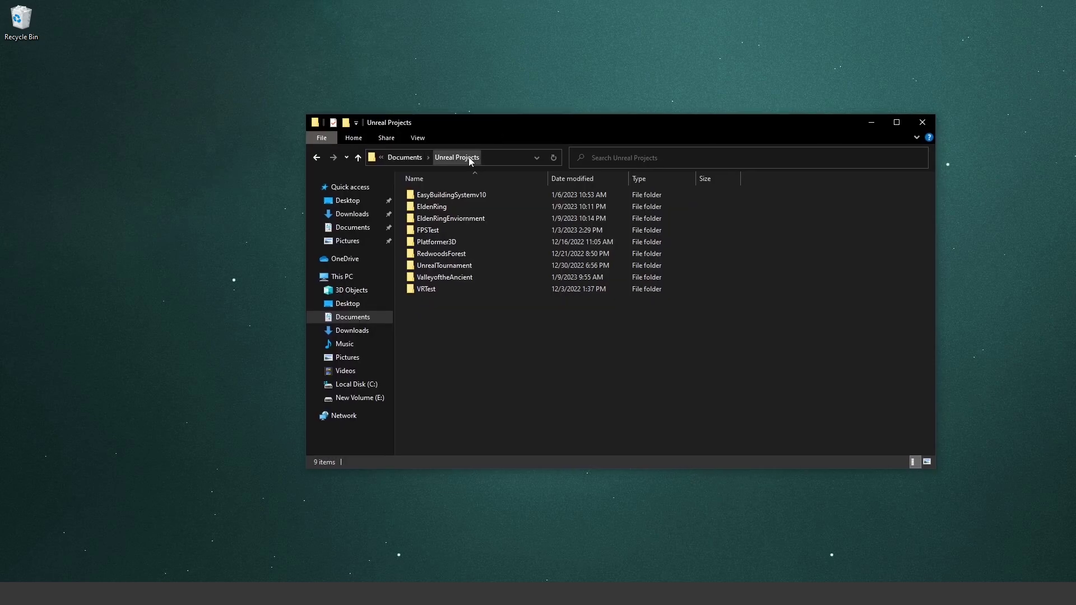
double_click(448, 218)
left_click_drag(515, 134, 436, 137)
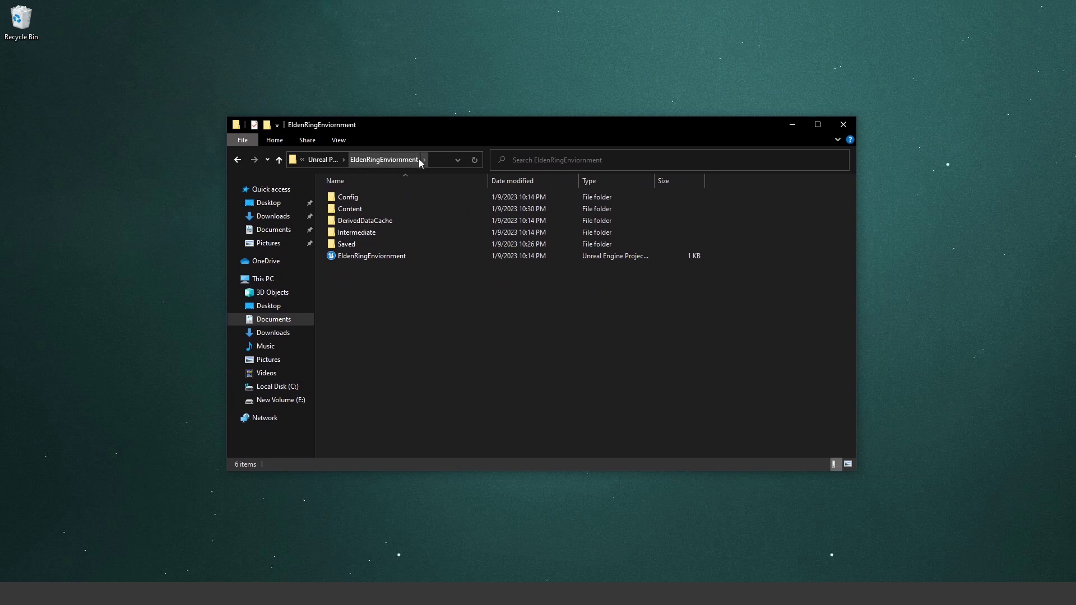
double_click(352, 209)
left_click_drag(468, 125, 483, 234)
left_click_drag(409, 167, 351, 176)
left_click_drag(496, 195, 375, 173)
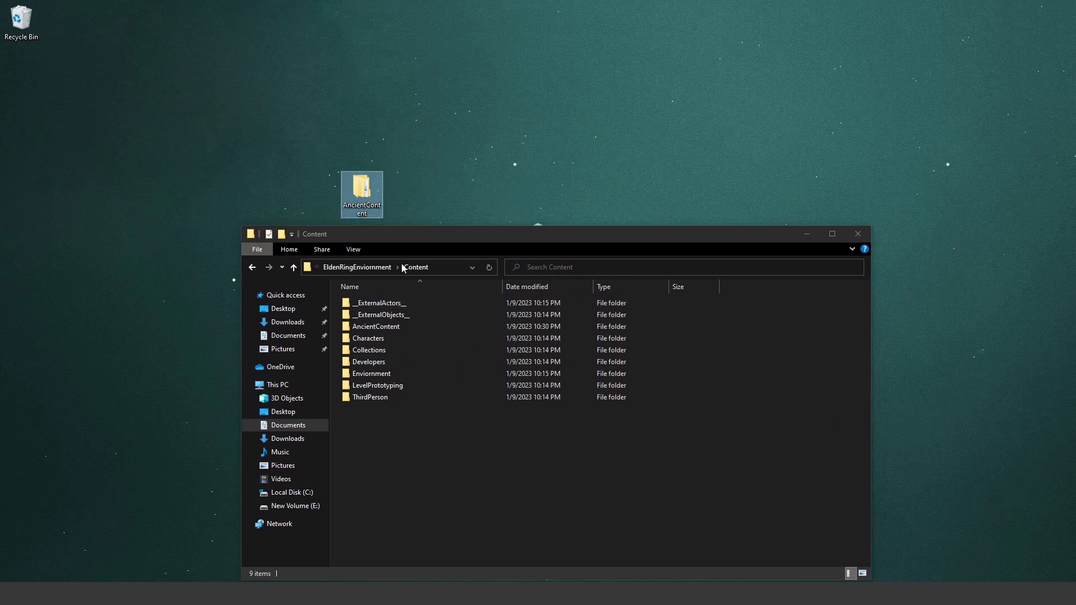
left_click_drag(487, 238, 473, 202)
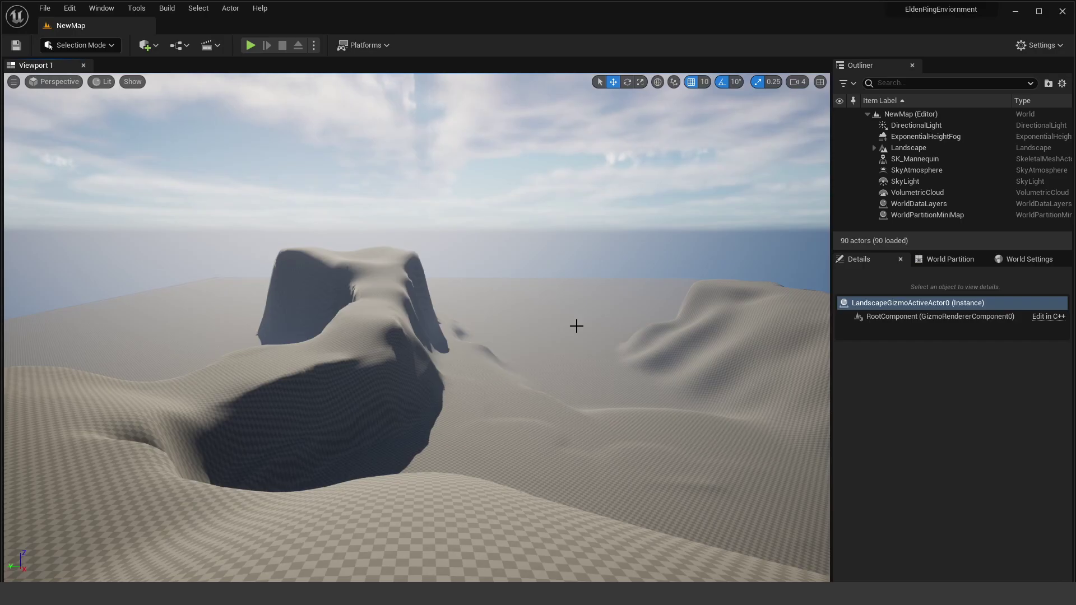
Switch to Unreal Editor, dock the Content Browser in the layout and open AncientContent > Geometry > SpireRockCollection
key("ctrl+space")
left_click(959, 400)
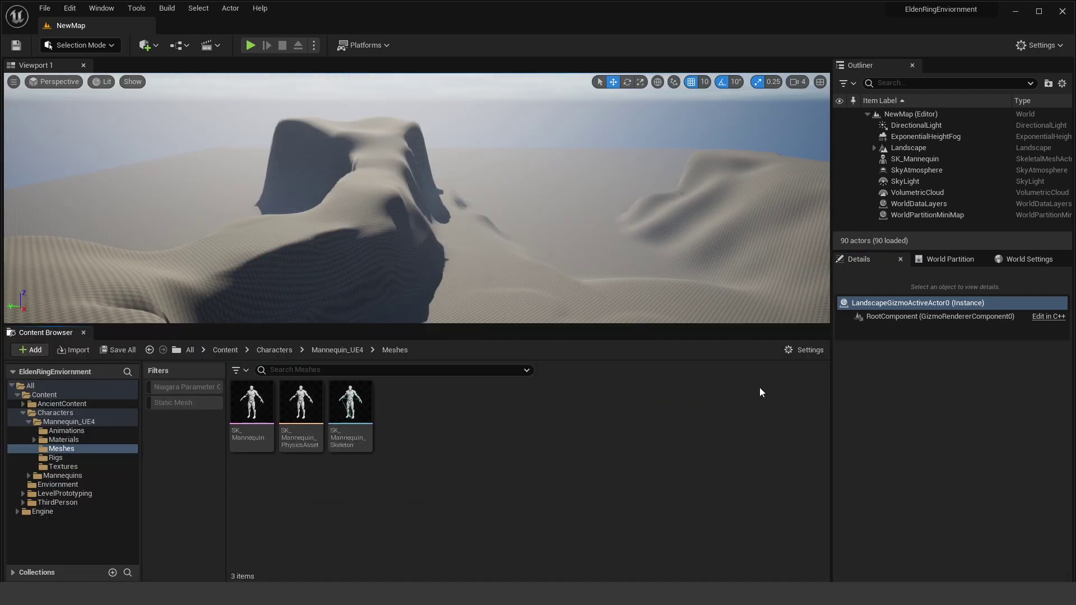
left_click(84, 403)
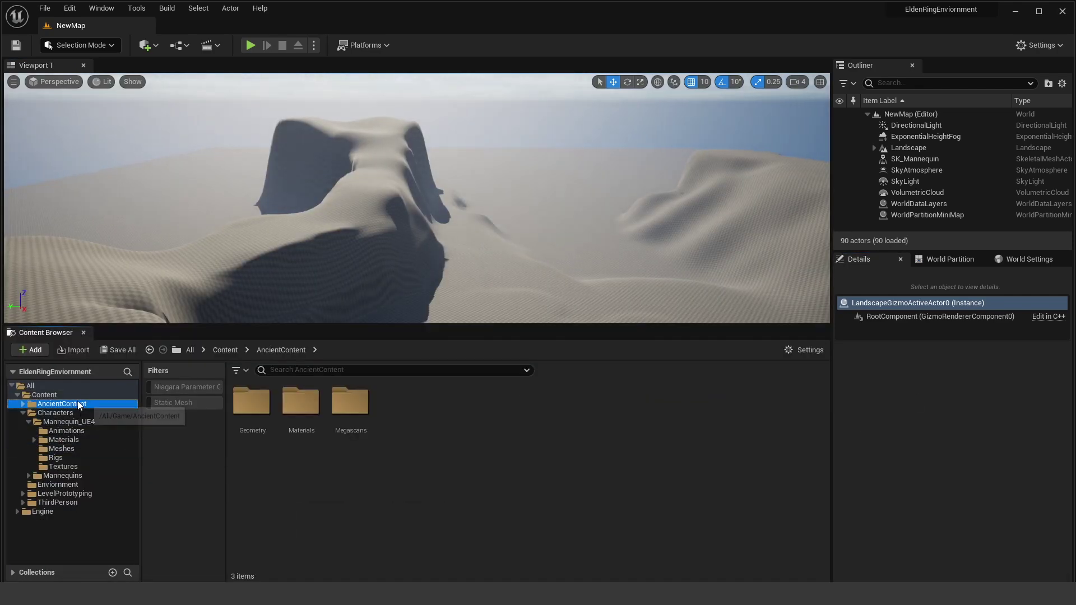
left_click(301, 418)
double_click(300, 418)
left_click(298, 351)
left_click(259, 419)
double_click(261, 419)
double_click(261, 419)
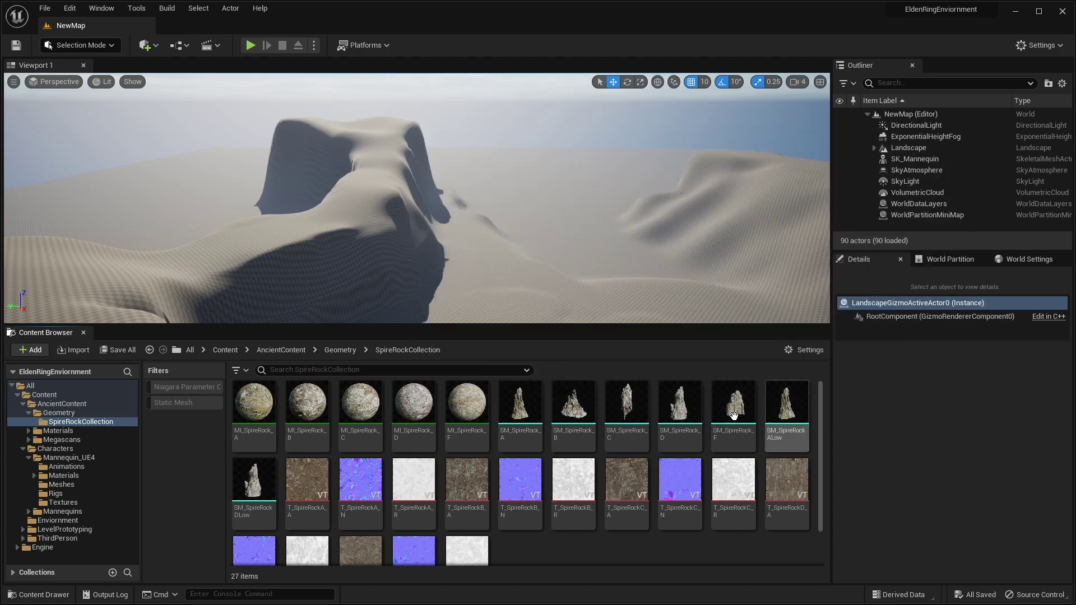
Place all seven SpireRock static meshes in the level together and move the group to Y 3580, Z 2820
mouse_move(525, 408)
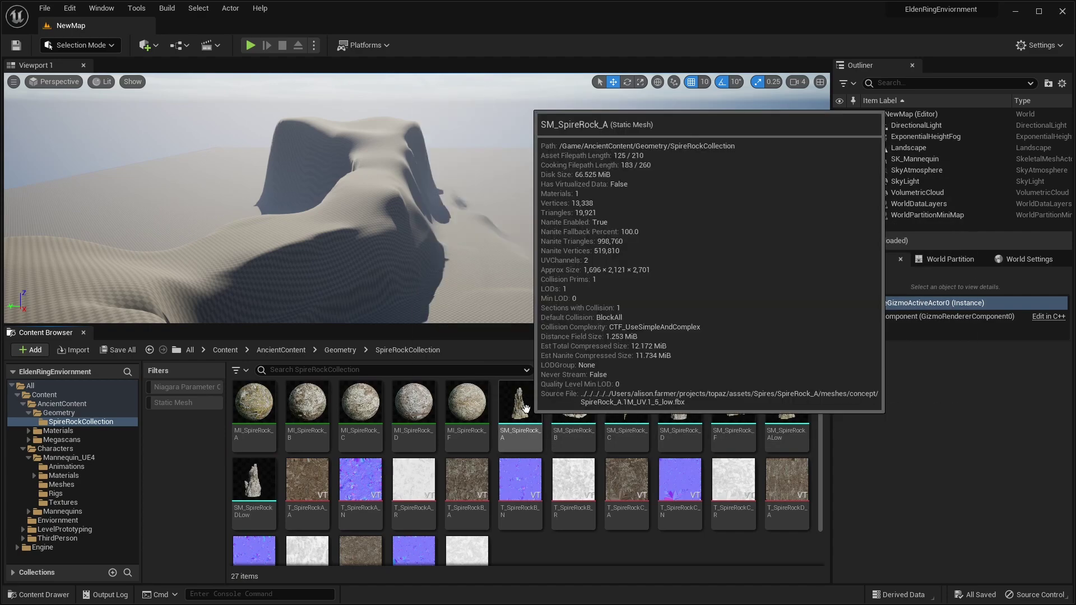
mouse_move(583, 416)
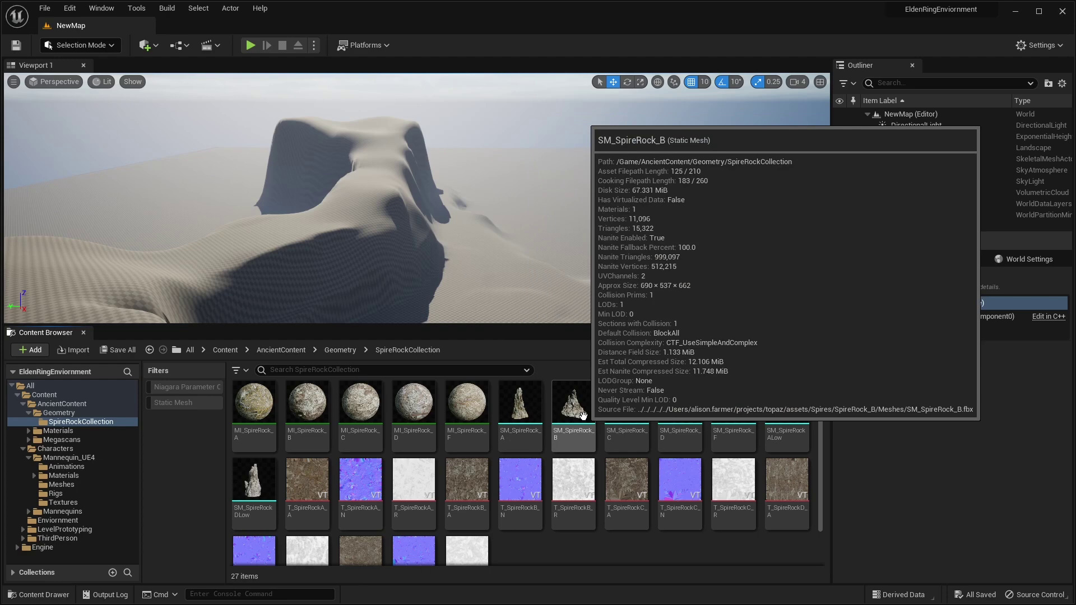
mouse_move(675, 412)
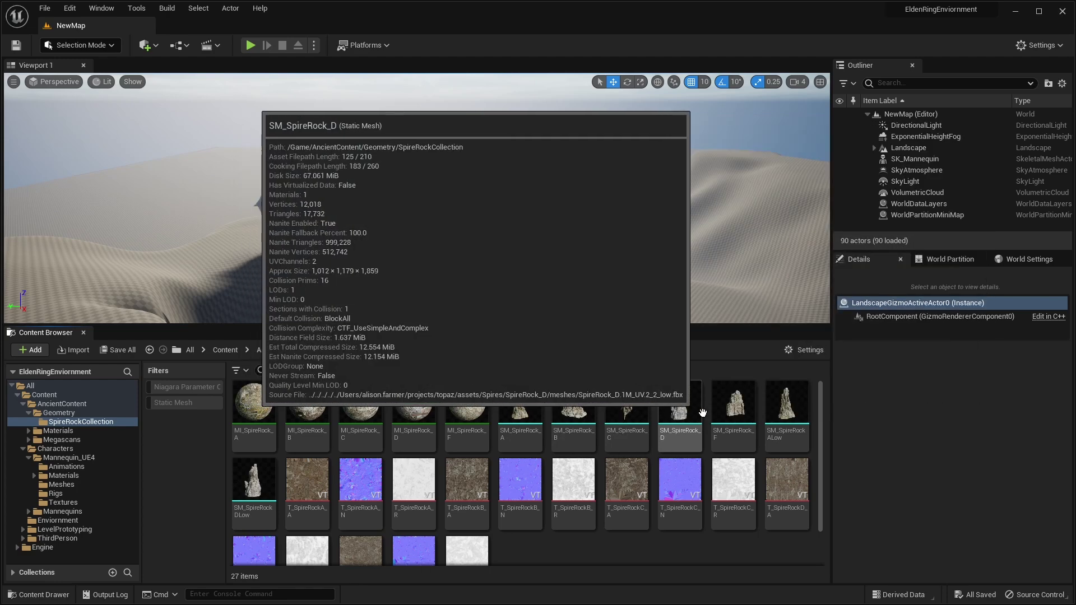
left_click(520, 409)
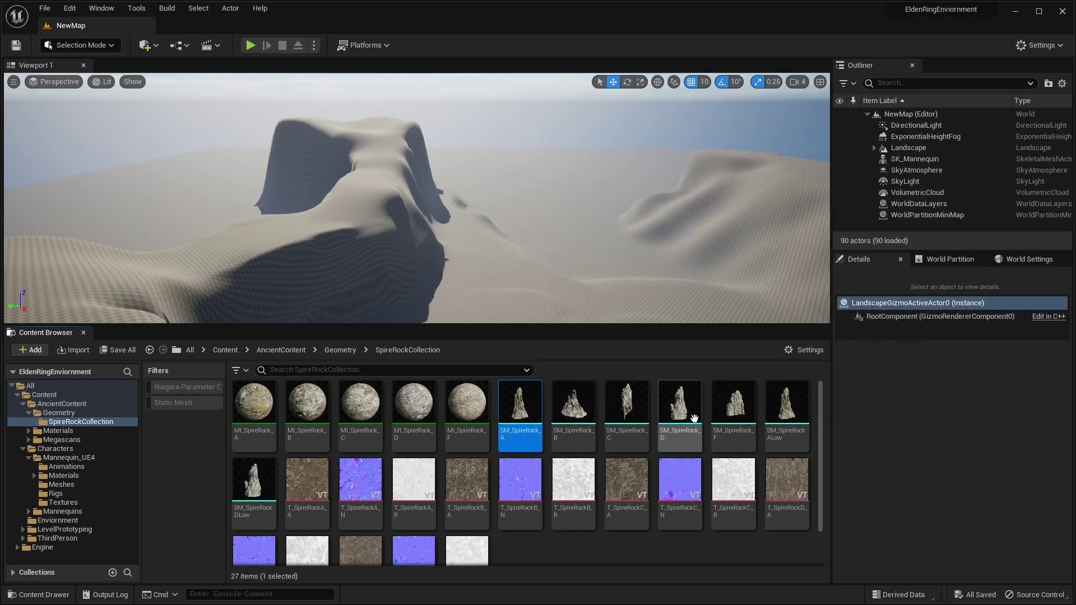
right_click_drag(573, 282, 567, 273)
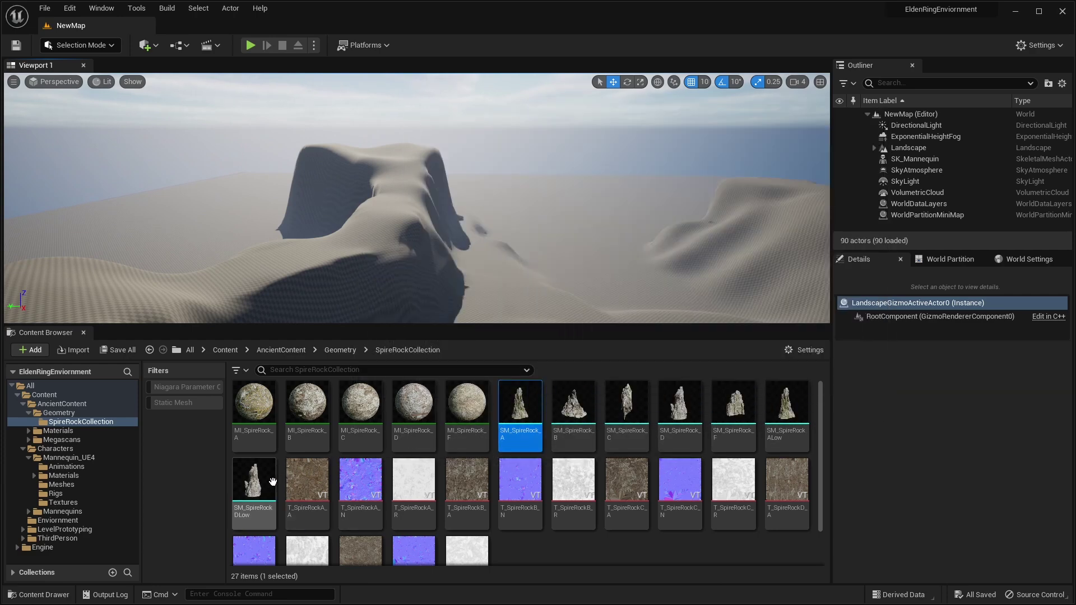
left_click(254, 482, "shift")
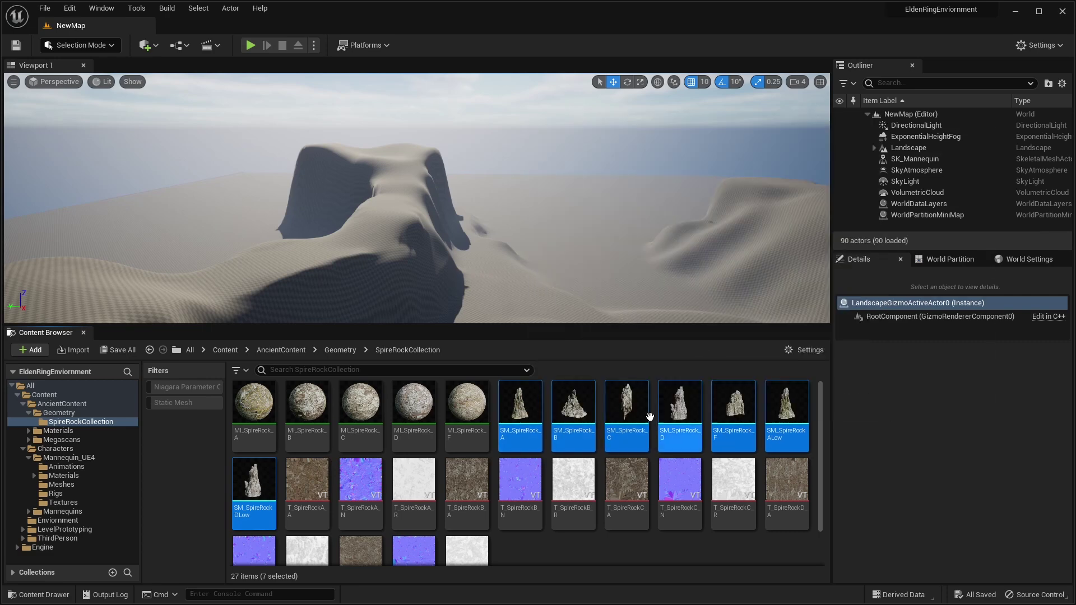
left_click_drag(519, 409, 498, 294)
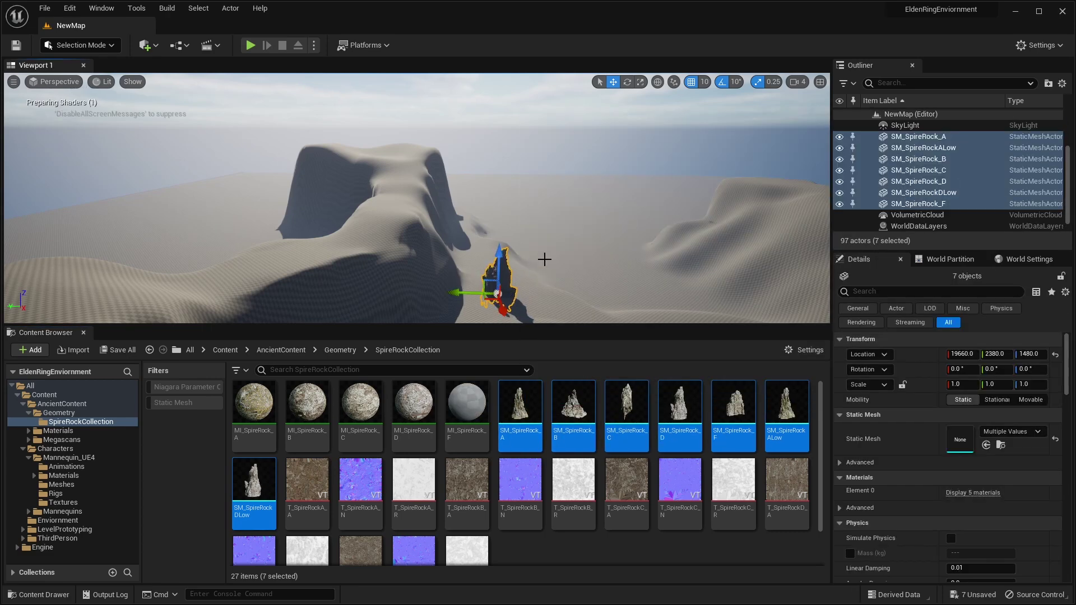
right_click_drag(543, 258, 560, 269)
left_click_drag(466, 230, 446, 204)
Start separating the overlapping spire rocks, moving SM_SpireRock_F to one end of a row and another spire to the opposite end
right_click_drag(470, 221, 364, 231)
key("w")
key("d")
left_click(470, 221)
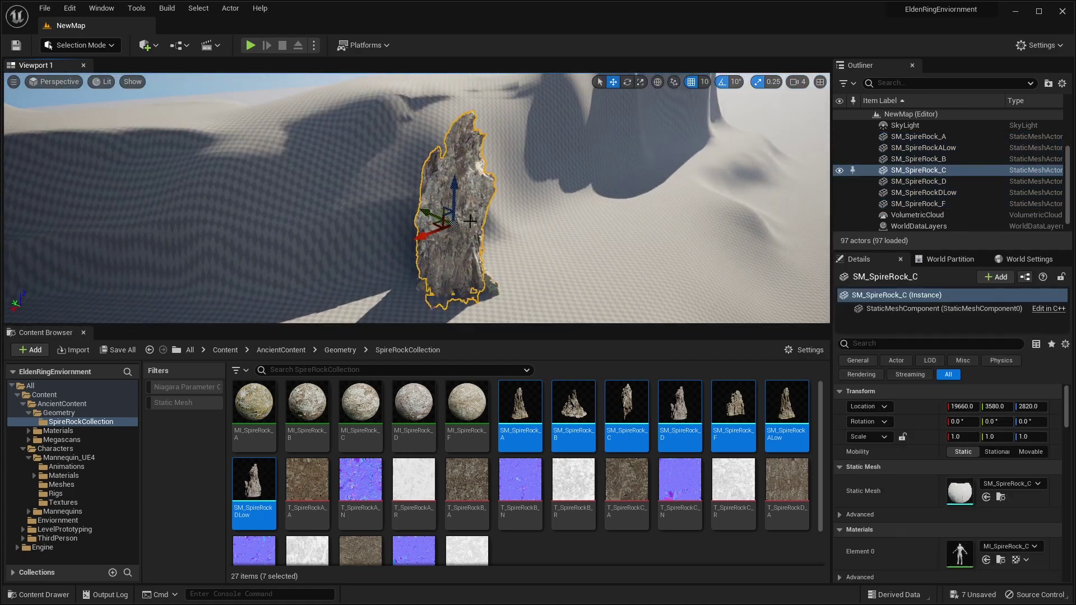
scroll(470, 222, "down", 5)
left_click(484, 256)
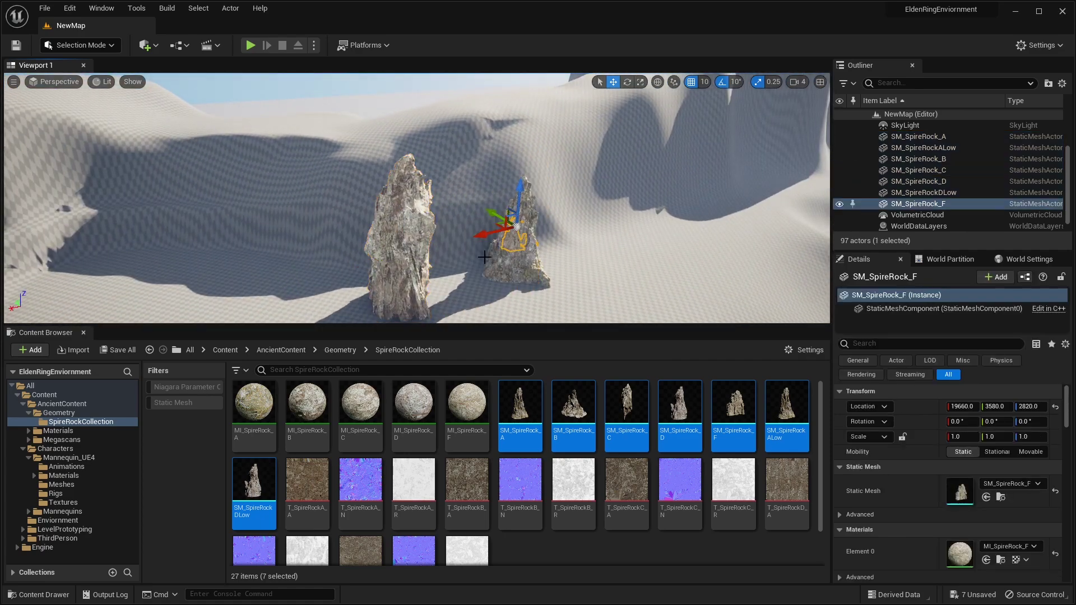
left_click_drag(498, 233, 287, 268)
left_click(515, 255)
left_click_drag(495, 234, 574, 212)
Separate the remaining overlapping spires along the row, including SM_SpireRockDLow, and move SM_SpireRock_D to X 20470
right_click_drag(516, 250, 520, 250)
left_click(520, 250)
left_click_drag(489, 233, 425, 246)
left_click(512, 249)
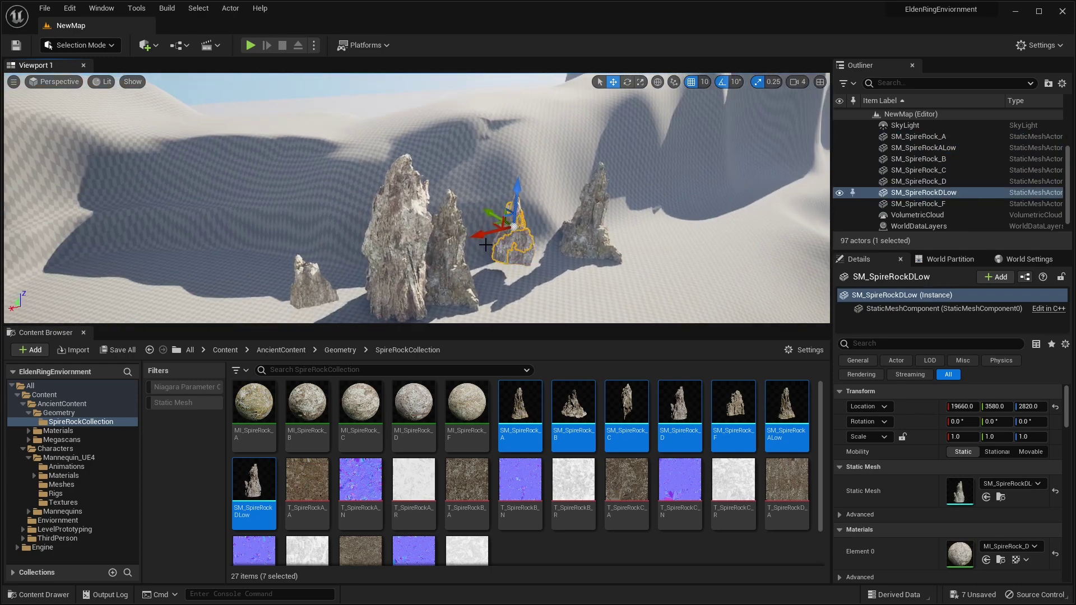
left_click(514, 243)
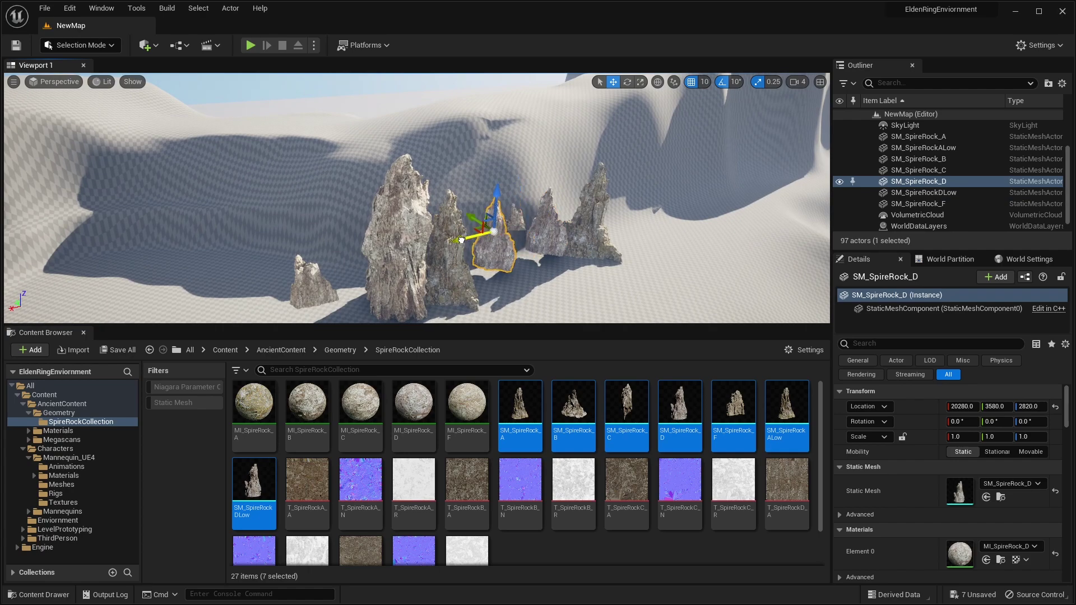
right_click_drag(521, 234, 546, 203)
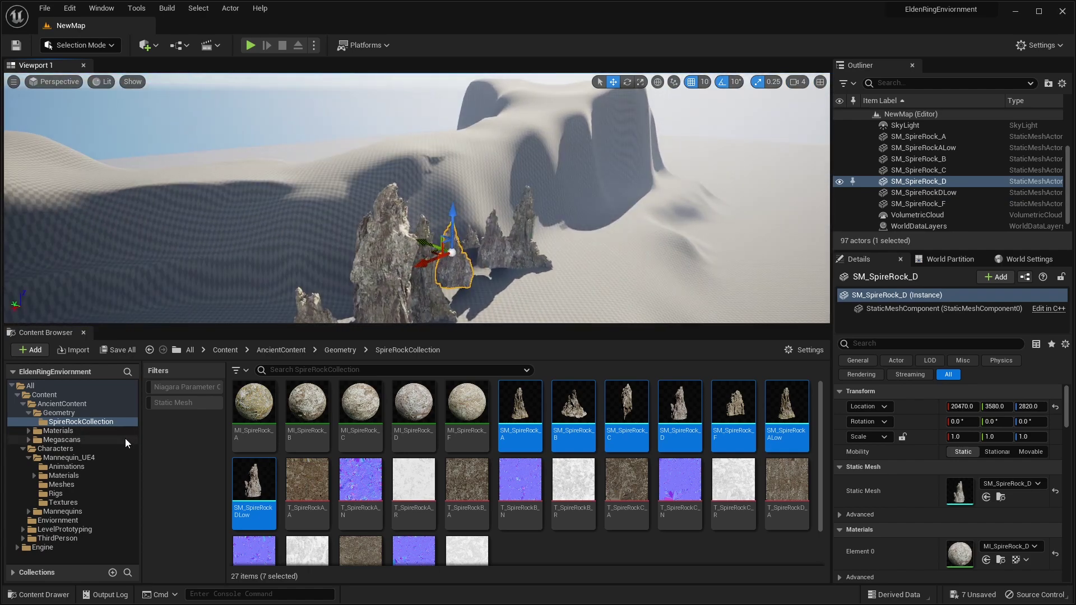
Open the AncientContent > Megascans > 3DAssets > NordicCliff folder in the Content Browser
left_click(62, 439)
left_click(70, 404)
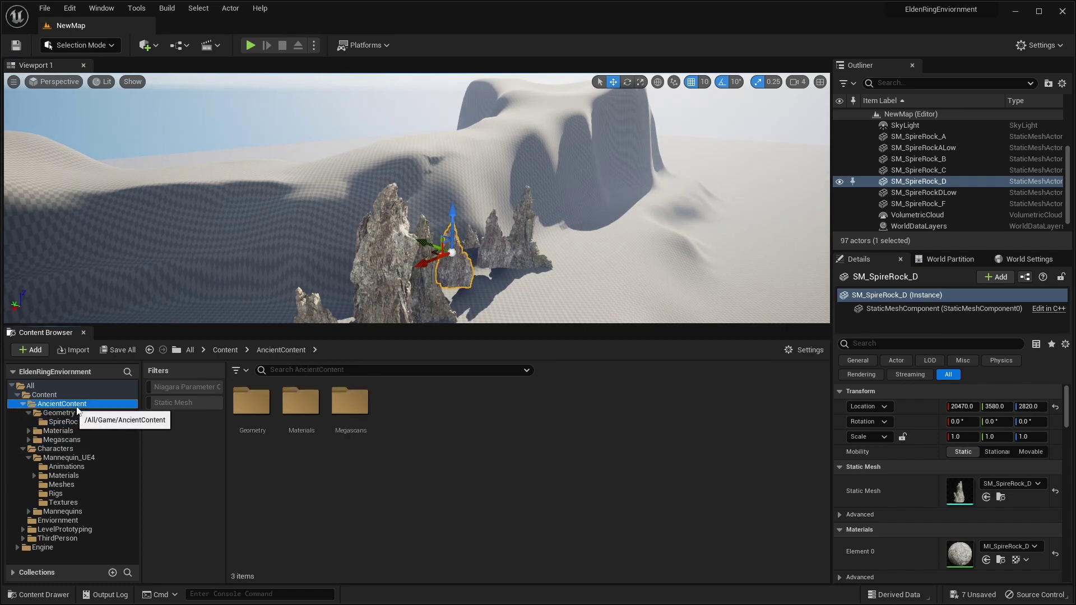
double_click(345, 413)
double_click(258, 413)
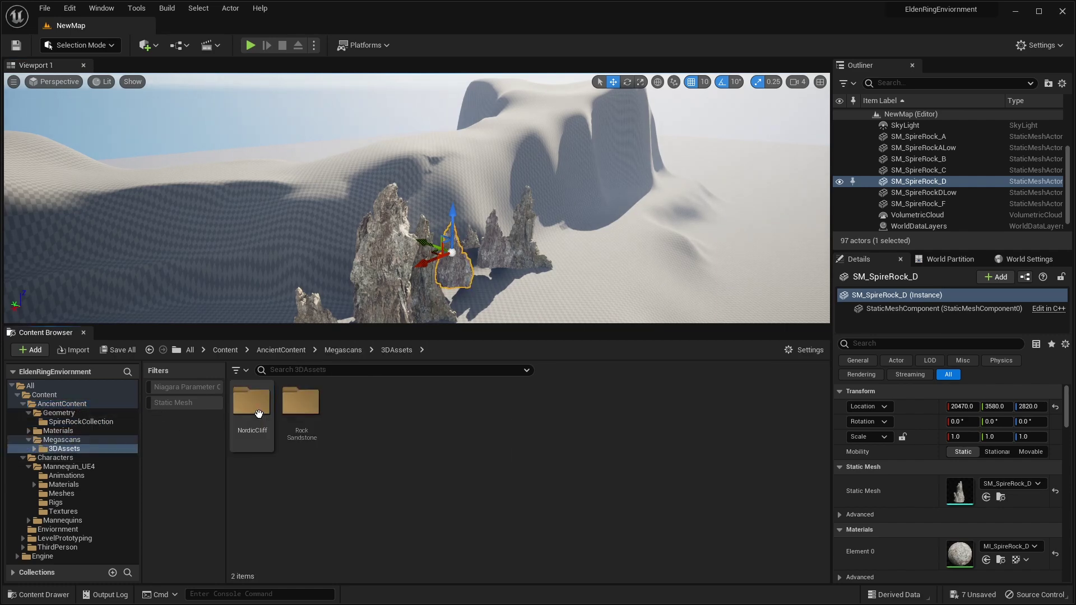
double_click(252, 409)
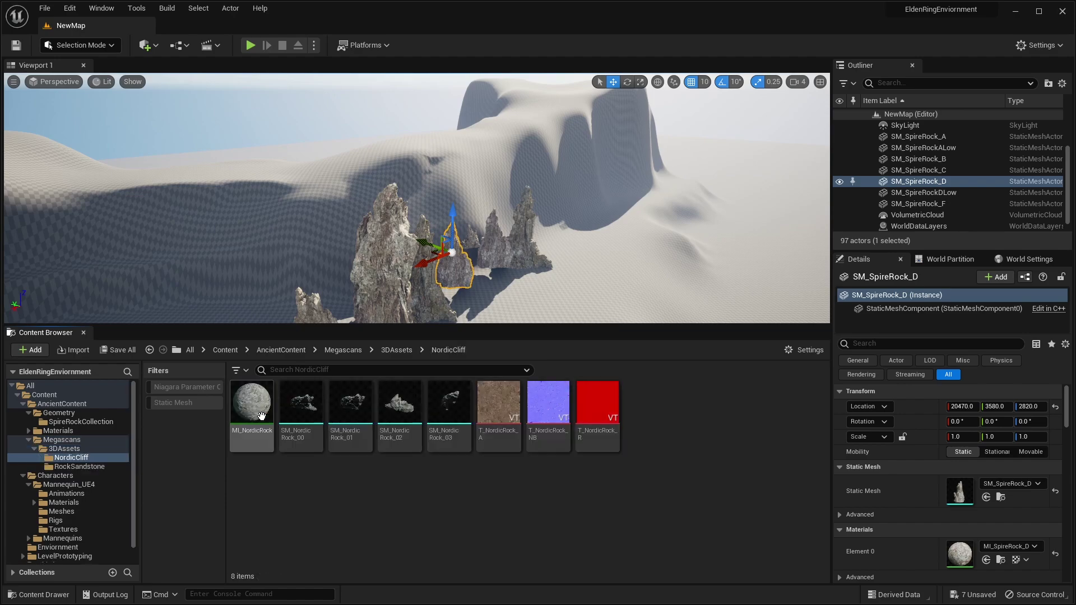
Place SM_NordicRock_00 through SM_NordicRock_03 in the level beyond the spire rocks and lower them to Z 2630
left_click(449, 420, "shift")
left_click(330, 474)
left_click(303, 432)
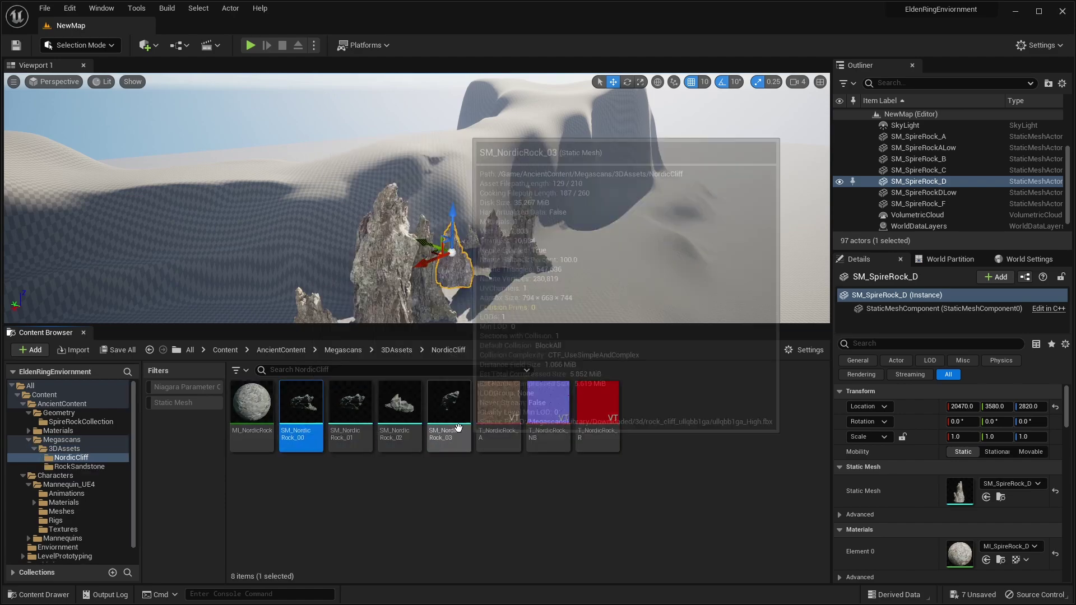
left_click(456, 428, "shift")
left_click_drag(402, 426, 608, 284)
left_click_drag(610, 246, 610, 207)
right_click_drag(610, 207, 583, 215)
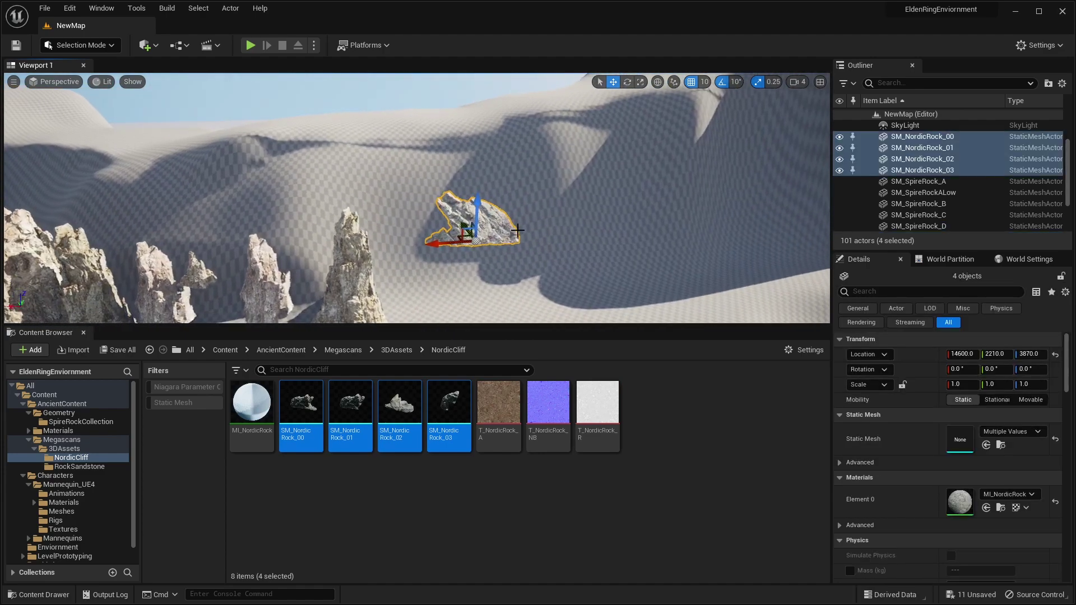
left_click_drag(474, 244, 473, 280)
key("w")
right_click_drag(473, 280, 448, 286)
Spread the overlapping NordicRock meshes apart in line with the spires at scale 2.25 and save the level
left_click(532, 207)
right_click_drag(532, 208, 566, 210)
left_click_drag(456, 246, 597, 238)
left_click(482, 216)
right_click_drag(482, 216, 513, 216)
left_click_drag(393, 247, 658, 242)
left_click(475, 235)
right_click_drag(367, 248, 322, 249)
key("ctrl+s")
Select all eleven NordicRock and SpireRock actors and move them together sideways, putting SM_NordicRock_00 at Y -2710
left_click(927, 137)
scroll(930, 150, "down", 2)
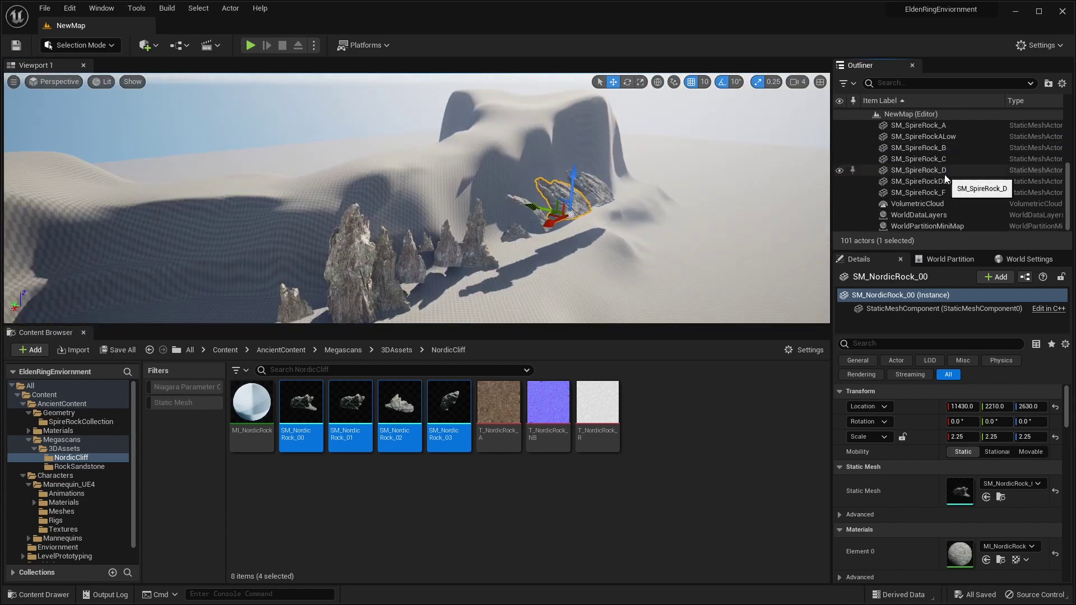
left_click(918, 192, "shift")
key("f")
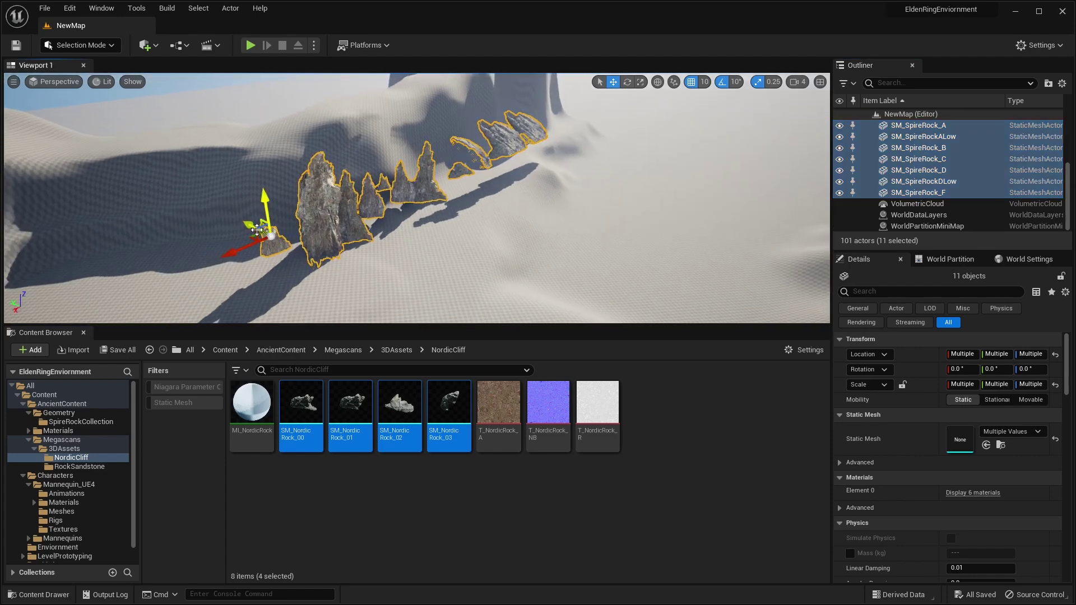
right_click_drag(475, 161, 560, 148)
right_click_drag(396, 187, 448, 178)
Rotate the directional light so that sunlight falls on the shaded faces of the rocks
left_click(554, 246)
key("ctrl+l")
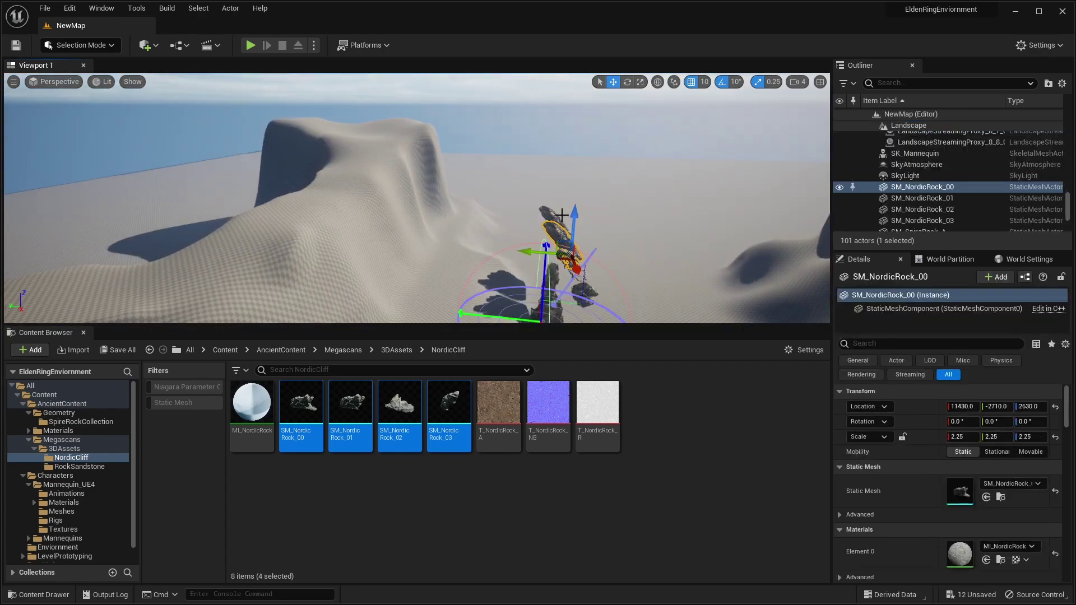
left_click(584, 215, "ctrl")
right_click_drag(584, 216, 426, 244)
Scale SM_NordicRock_00 uniformly to 4.25 and move it to Y 4830 against the slope of the sculpted ridge
left_click(426, 241)
key("r")
left_click_drag(486, 247, 504, 236)
key("w")
right_click_drag(488, 215, 426, 263)
left_click_drag(414, 246, 366, 178)
right_click_drag(367, 178, 406, 210)
left_click_drag(406, 211, 476, 211)
right_click_drag(477, 211, 490, 188)
Rotate SM_NordicRock_00 to -10° on X and lower it into the slope to Z 1720
key("e")
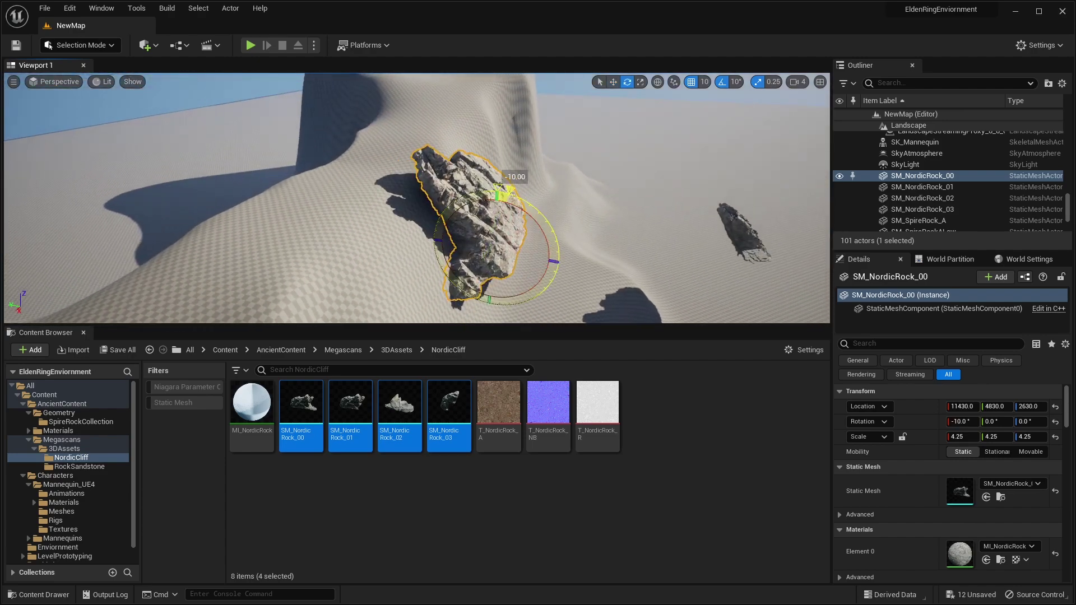
right_click_drag(509, 238, 425, 136)
right_click_drag(455, 252, 365, 134)
In Landscape mode, flatten the side of the ridge near the rocks with a brush size of about 1896
left_click(95, 48)
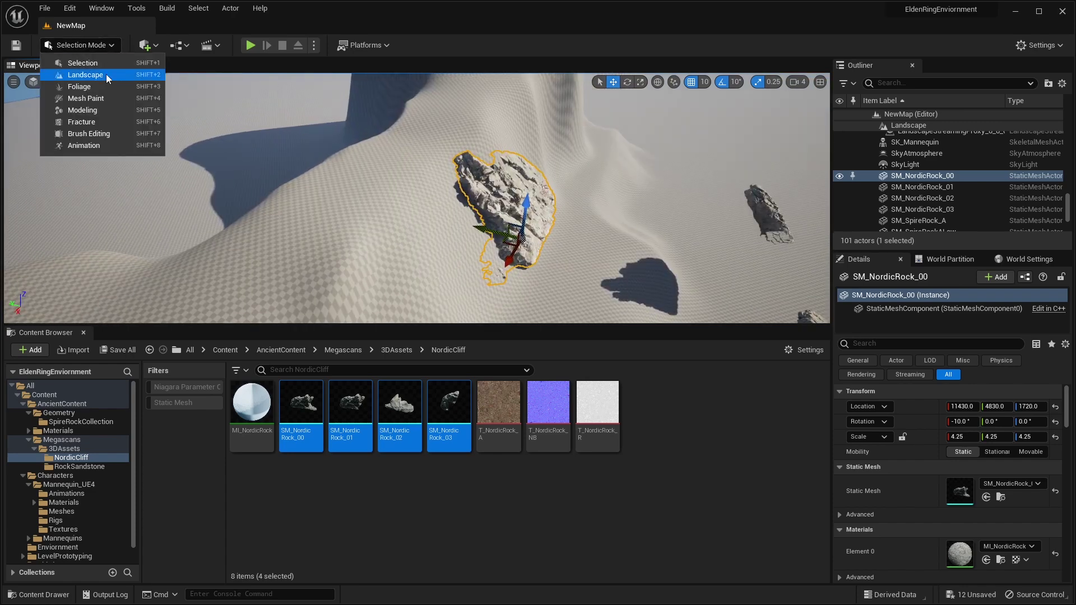
left_click(106, 74)
left_click(102, 119)
right_click_drag(364, 138, 389, 165)
scroll(123, 259, "down", 4)
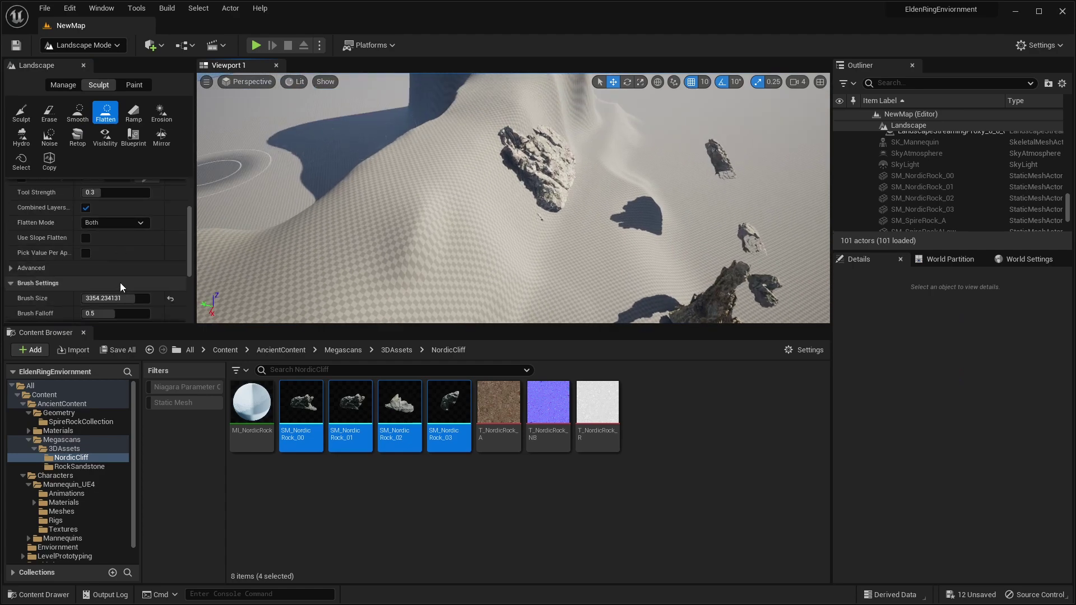
left_click_drag(128, 299, 117, 298)
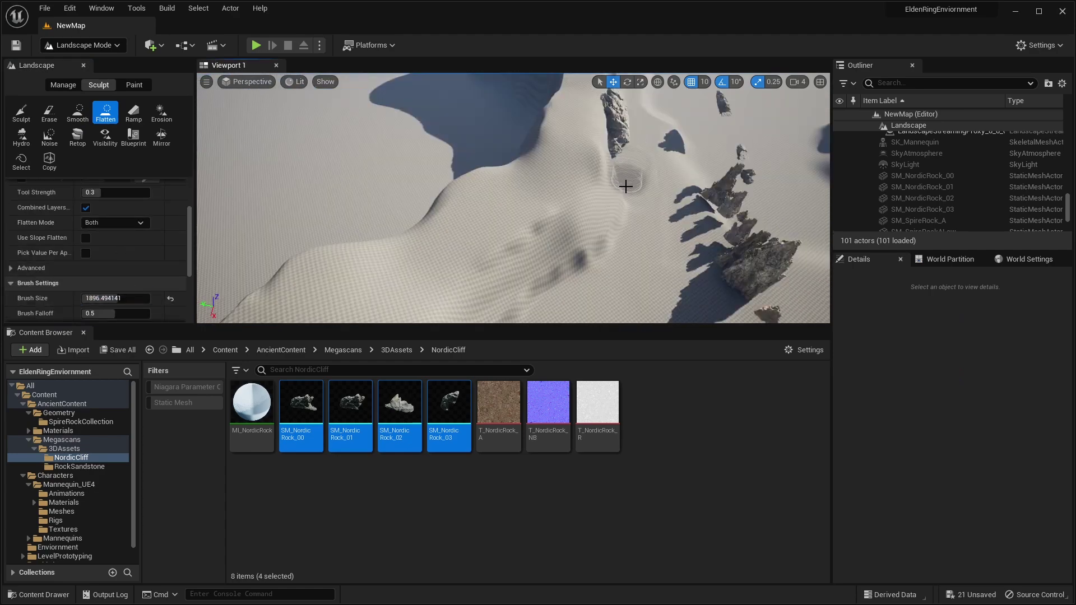
mouse_move(624, 185)
left_mouse_down()
mouse_move(598, 253)
mouse_move(542, 298)
left_mouse_up()
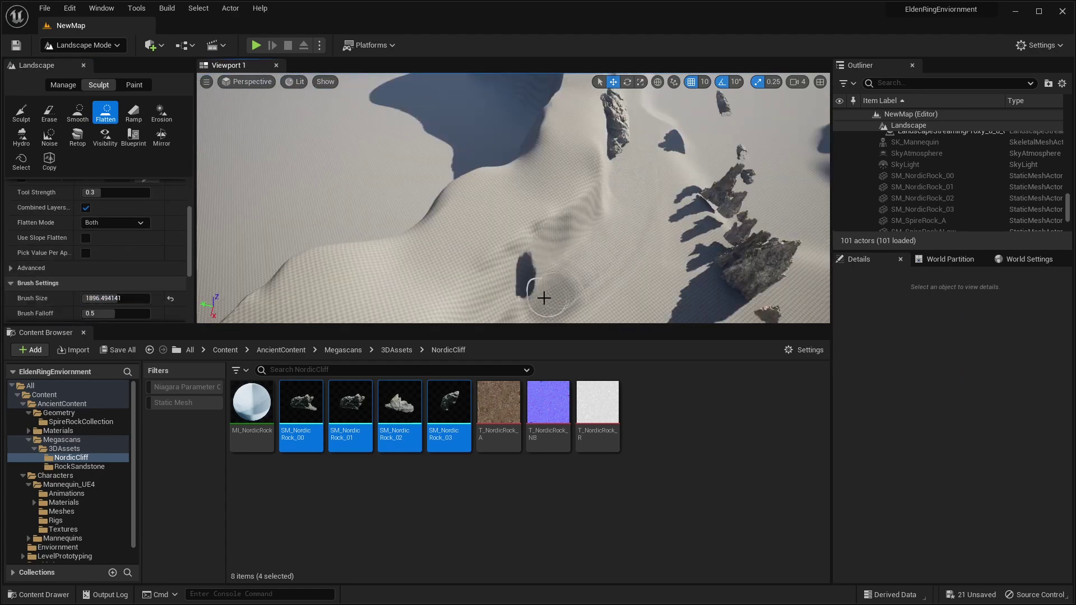
right_click_drag(543, 299, 583, 269)
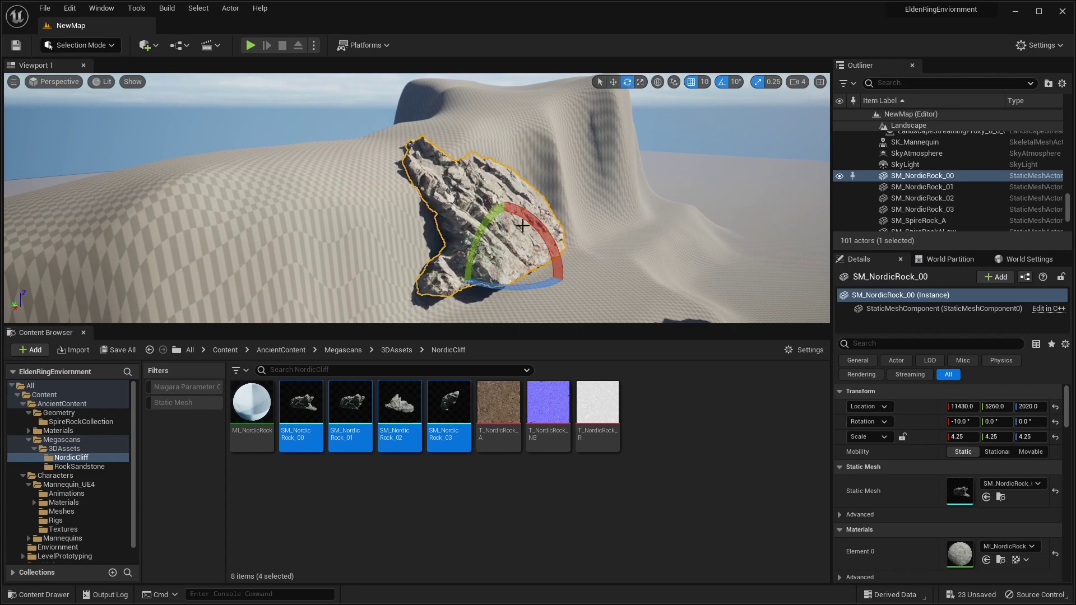
Duplicate SM_NordicRock_00 alongside itself on the ridge, scale the copy uniformly to 5.5 and place it at X 14150, Y 4380, Z 1390
right_click_drag(474, 269, 504, 280)
mouse_move(470, 235)
left_mouse_down()
mouse_move(427, 230)
mouse_move(483, 238)
left_mouse_up()
right_click_drag(483, 237, 477, 261)
left_click_drag(574, 264, 467, 282)
right_click_drag(468, 282, 459, 316)
left_click_drag(516, 206, 472, 171)
mouse_move(471, 171)
right_mouse_down()
mouse_move(442, 134)
mouse_move(504, 163)
mouse_move(468, 151)
right_mouse_up()
key("e")
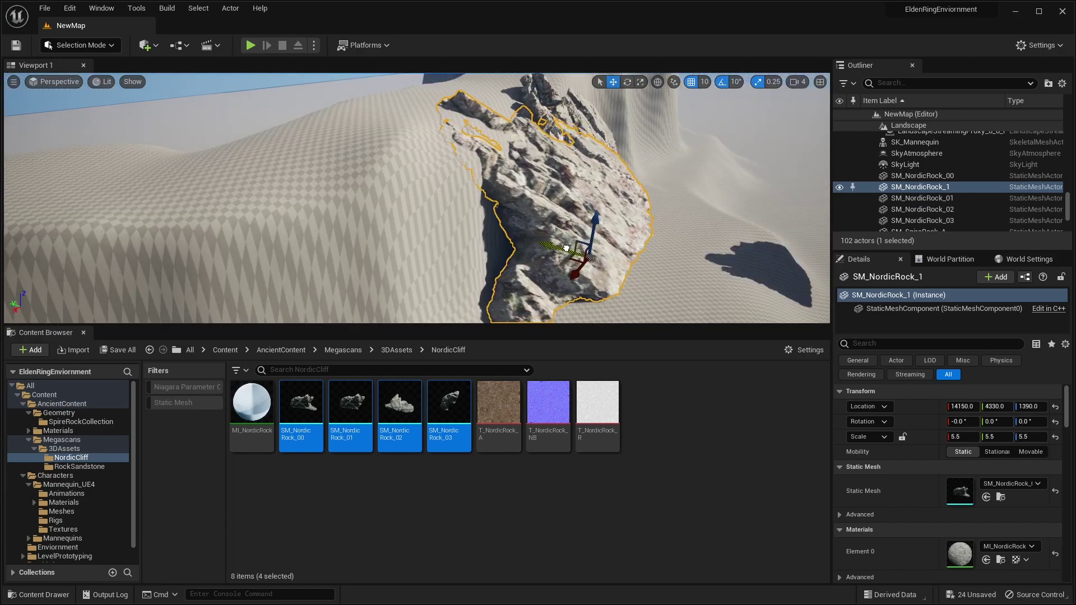
left_click_drag(566, 247, 563, 247)
right_click_drag(563, 247, 585, 228)
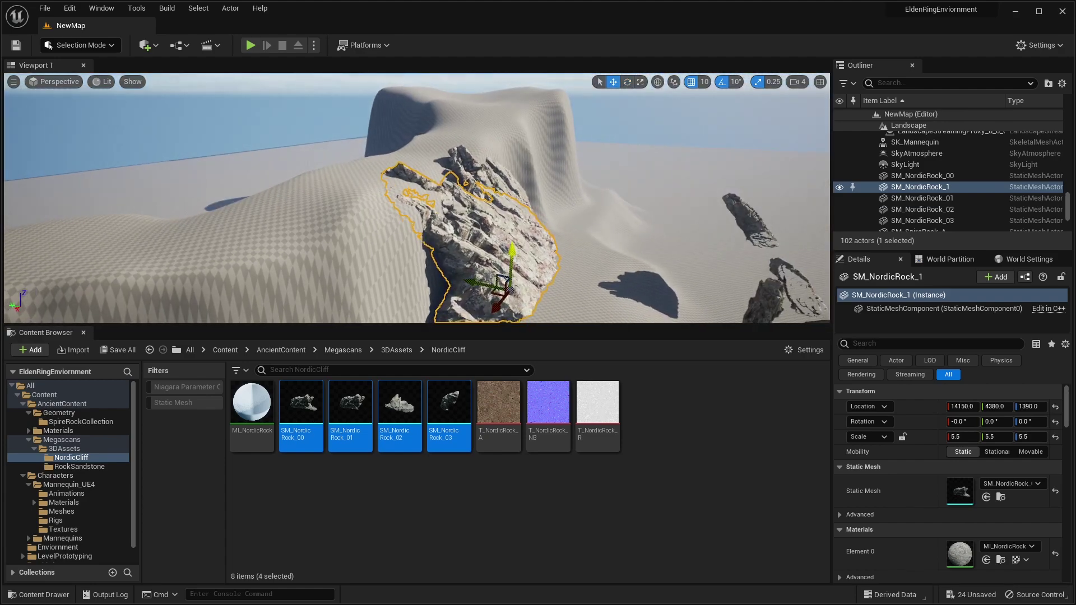
Duplicate SM_SpireRock_C over to the ridge at X 16550, Y 5220, Z 2820 and scale the copy uniformly to 1.5
left_click(579, 186)
right_click_drag(578, 187, 660, 242)
left_click(645, 234)
left_click_drag(554, 211, 339, 211, "alt")
right_click_drag(339, 211, 264, 253)
left_click_drag(265, 253, 449, 209)
right_click_drag(482, 200, 477, 275)
key("r")
Tilt the SM_SpireRock_C copy and move it to X 14290, between the Nordic rocks
key("e")
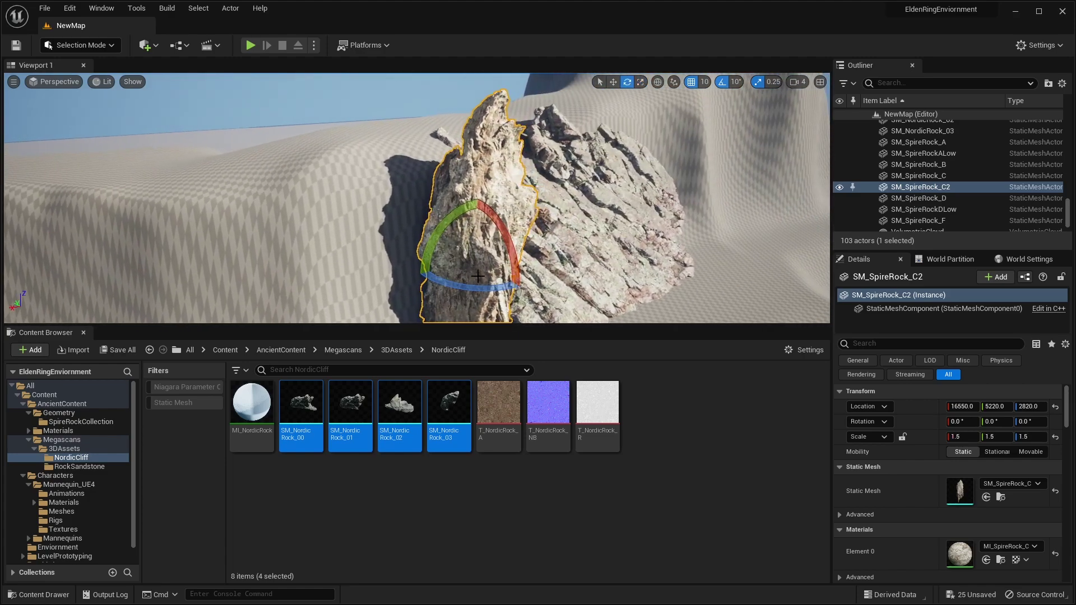
left_click_drag(455, 201, 450, 201)
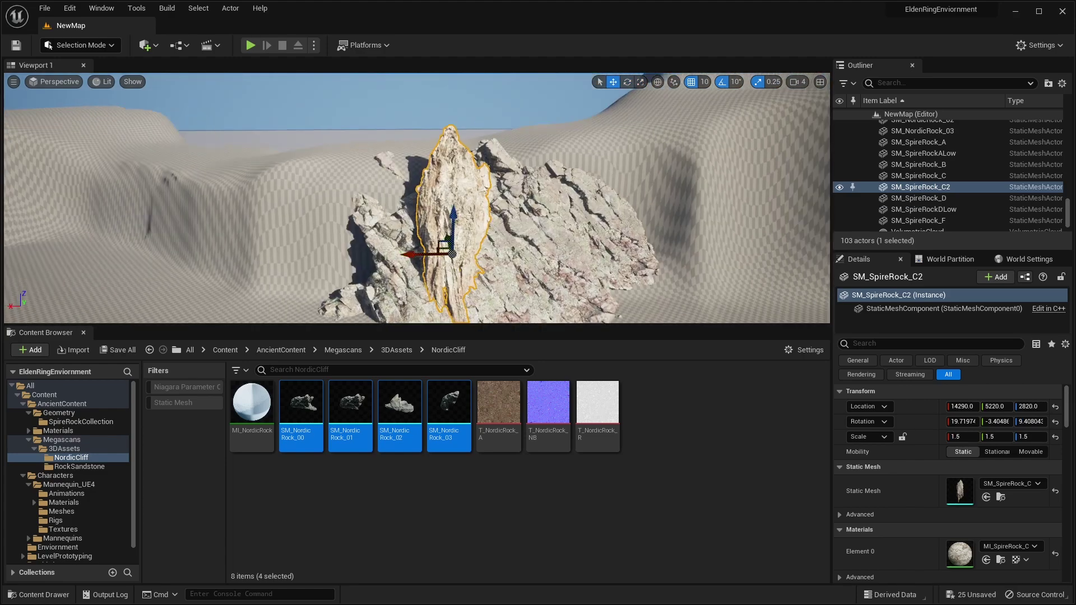
right_click_drag(521, 215, 445, 250)
left_click_drag(450, 258, 437, 256)
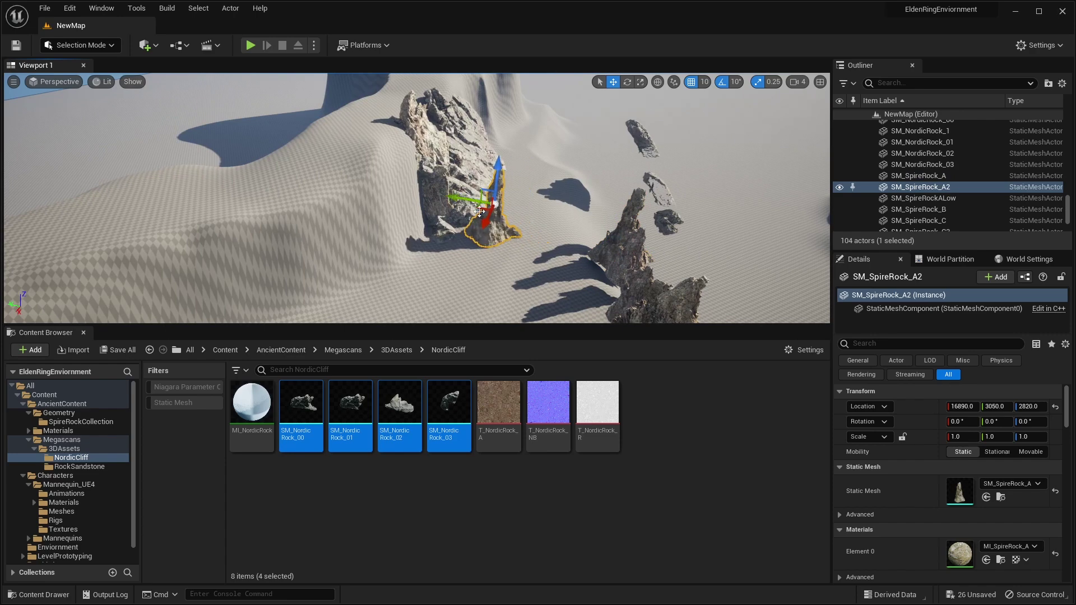
Place a copy of SM_SpireRock_A against the cliff at X 16890, Y 3050, Z 2820 and scale it uniformly to 1.5
right_click_drag(479, 211, 487, 216)
key("r")
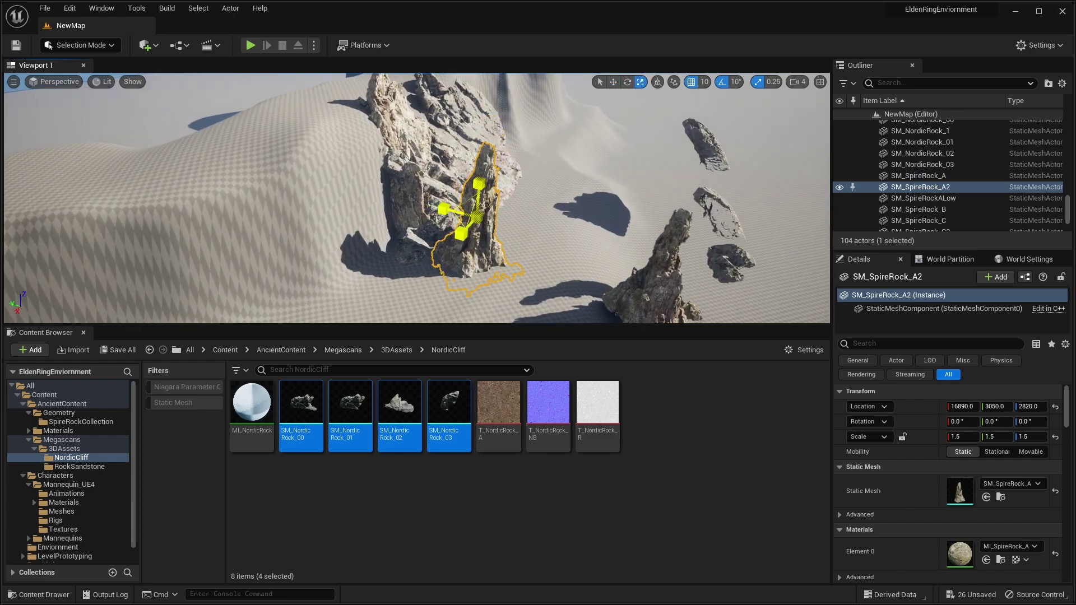
right_click_drag(485, 219, 474, 217)
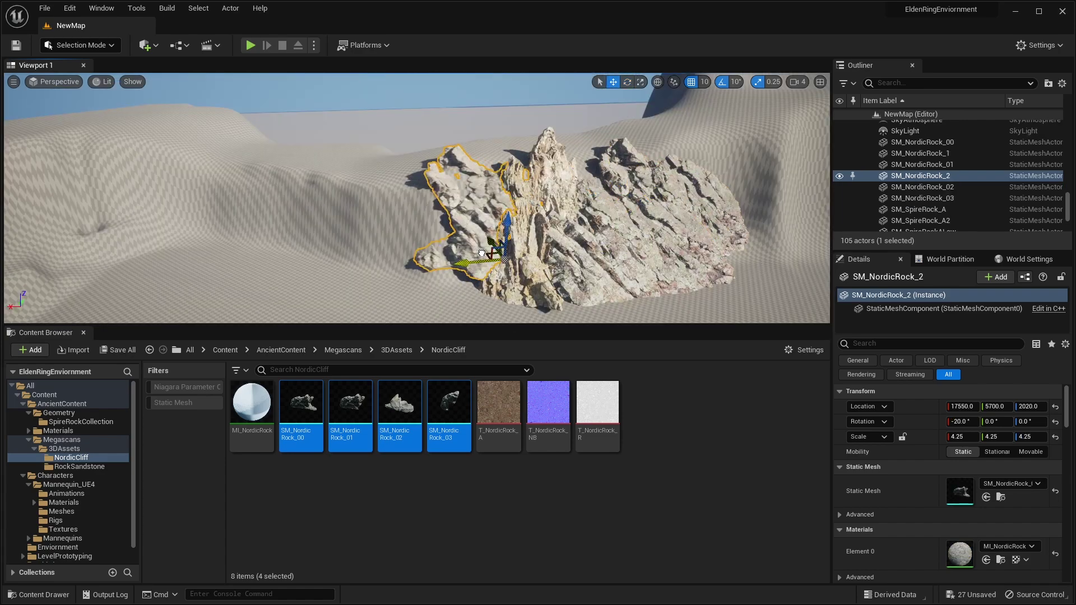
Rotate the copy of SM_NordicRock_00 beside the spires and move it to X 19880, Y 5710, Z 2020
mouse_move(476, 263)
right_mouse_down()
mouse_move(443, 264)
mouse_move(470, 268)
right_mouse_up()
key("e")
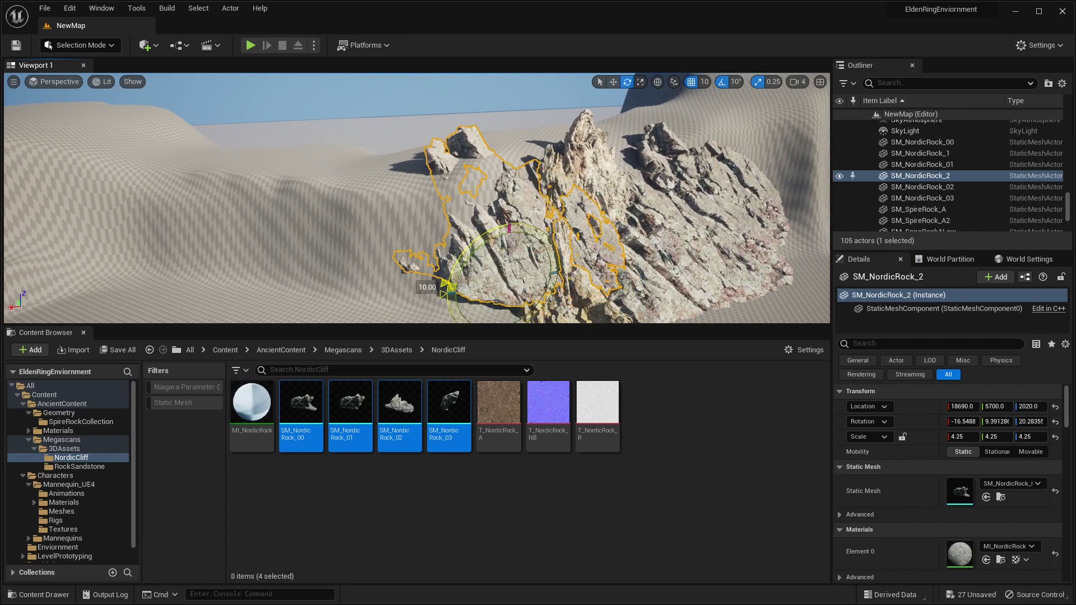
left_click_drag(444, 283, 432, 284)
right_click_drag(432, 285, 455, 291)
left_click_drag(475, 245, 492, 253)
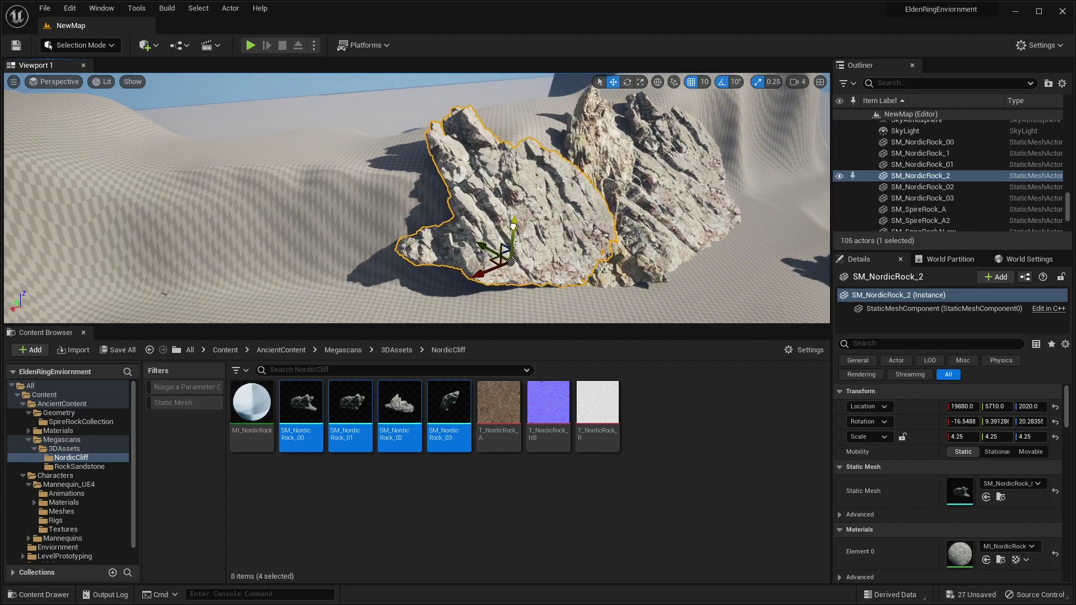
Lower SM_NordicRock_2 into the landscape and adjust its position against the ridge
left_click_drag(518, 239, 517, 256)
right_click_drag(517, 256, 537, 269)
left_click_drag(446, 268, 459, 271)
mouse_move(481, 224)
right_mouse_down()
mouse_move(515, 208)
mouse_move(521, 235)
mouse_move(482, 219)
right_mouse_up()
Duplicate SM_NordicRock_2 twice to extend the cliff along the ridge, placing the last copy at X 23190, Y 6430, Z 1260
left_click_drag(561, 285, 493, 302, "alt")
left_click_drag(481, 279, 488, 281, "alt")
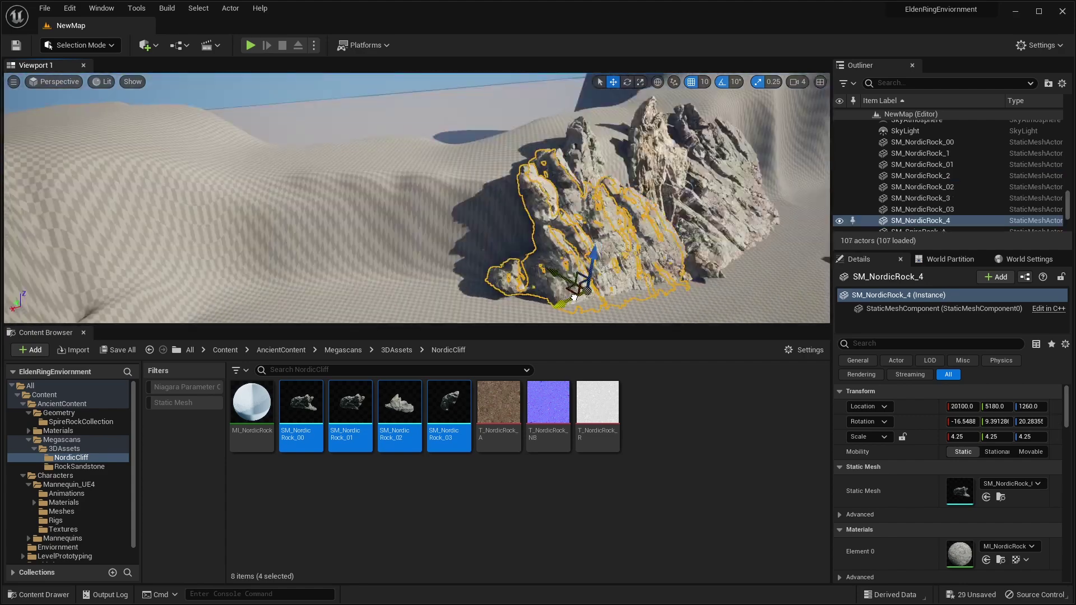
right_click_drag(488, 281, 511, 248)
left_click_drag(512, 248, 494, 223)
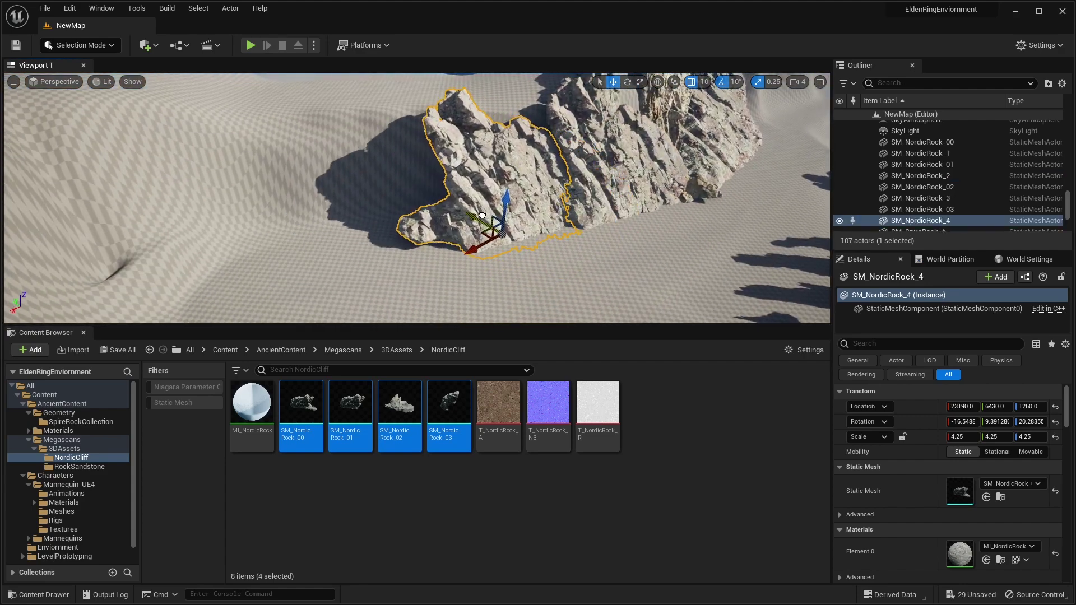
right_click_drag(482, 246, 468, 227)
left_click_drag(509, 245, 508, 247)
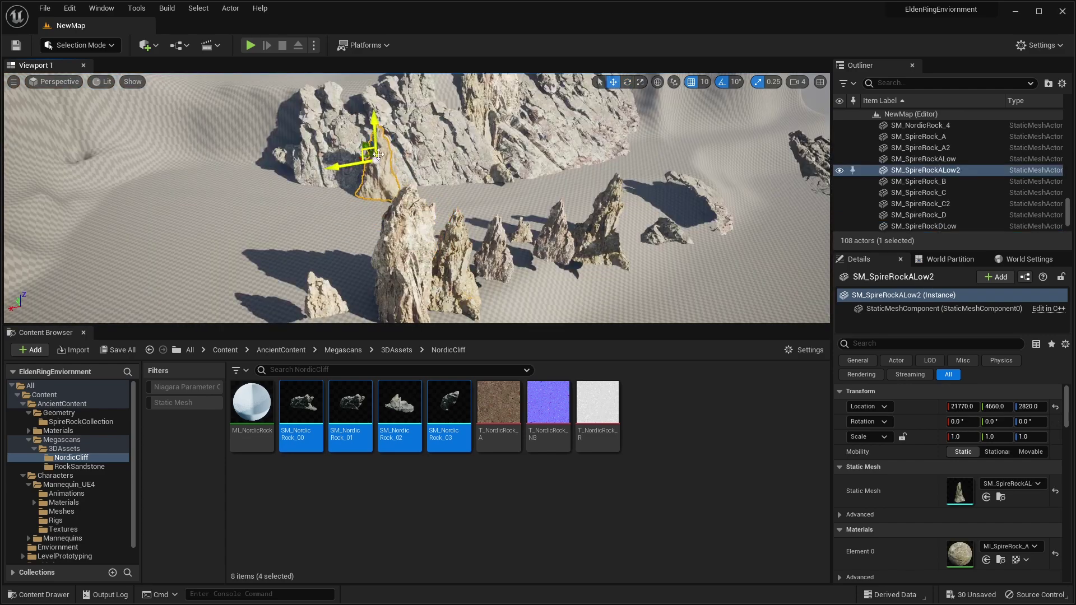
Try a copy of SM_SpireRockALow in front of the cliff at X 21770, Y 4660, Z 2820
key("w")
key("a")
right_click_drag(378, 155, 459, 120)
key("r")
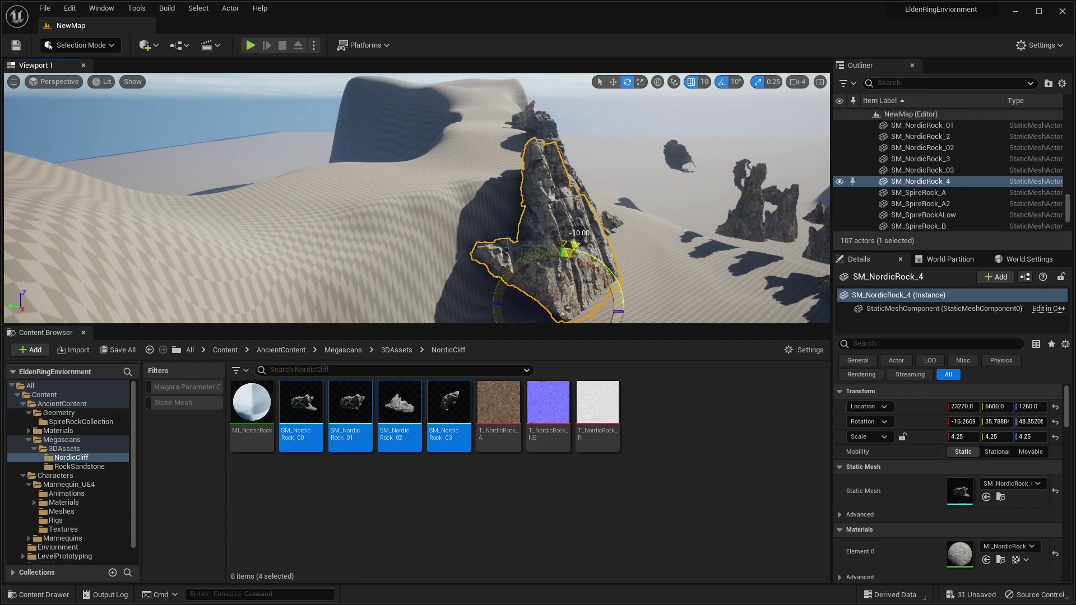
Rotate SM_NordicRock_4 at the end of the cliff and move it to X 23270, Y 7290
right_click_drag(561, 290, 516, 297)
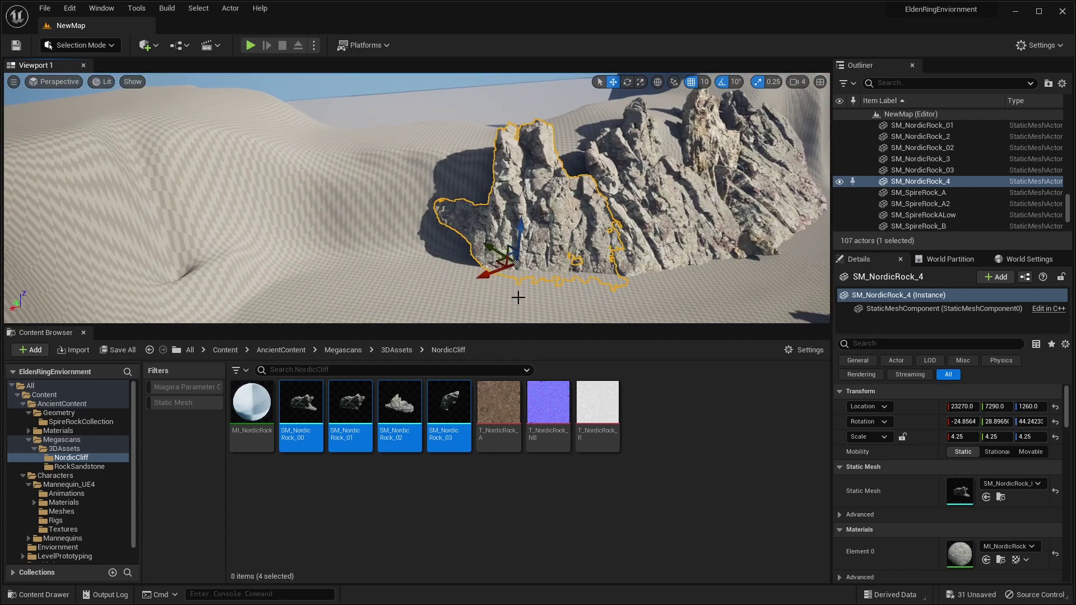
left_click(605, 224)
left_click(443, 219)
Duplicate the Nordic rock further along the ridge and bring a copy of SM_SpireRockDLow towards the end of the cliff
left_click_drag(482, 274, 437, 288, "alt")
key("e")
left_click(521, 174)
key("w")
key("e")
key("w")
left_click(588, 112)
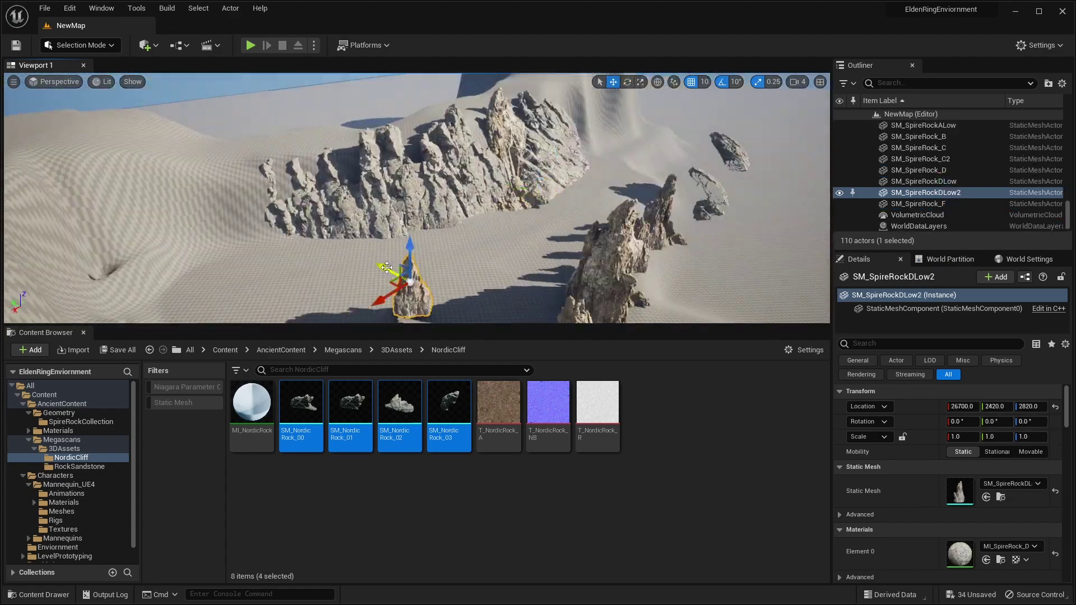
key("w")
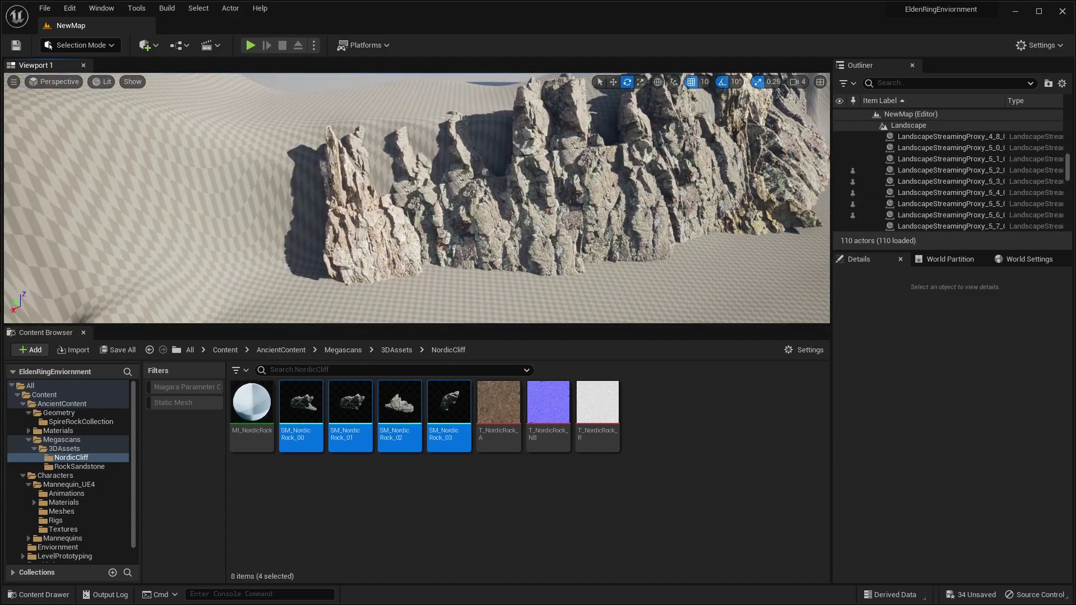
Add further copies of the Nordic rock and SM_SpireRock_C to build up the far end of the cliff
left_click(530, 208)
left_click_drag(459, 243, 532, 233, "alt")
left_click(457, 241)
left_click(332, 209)
left_click_drag(465, 253, 467, 198, "alt")
right_click_drag(437, 231, 482, 246)
left_click(425, 224)
left_click(440, 223)
Delete SM_NordicRock_8 from the far end of the cliff
left_click(560, 221)
right_click_drag(561, 221, 567, 247)
key("e")
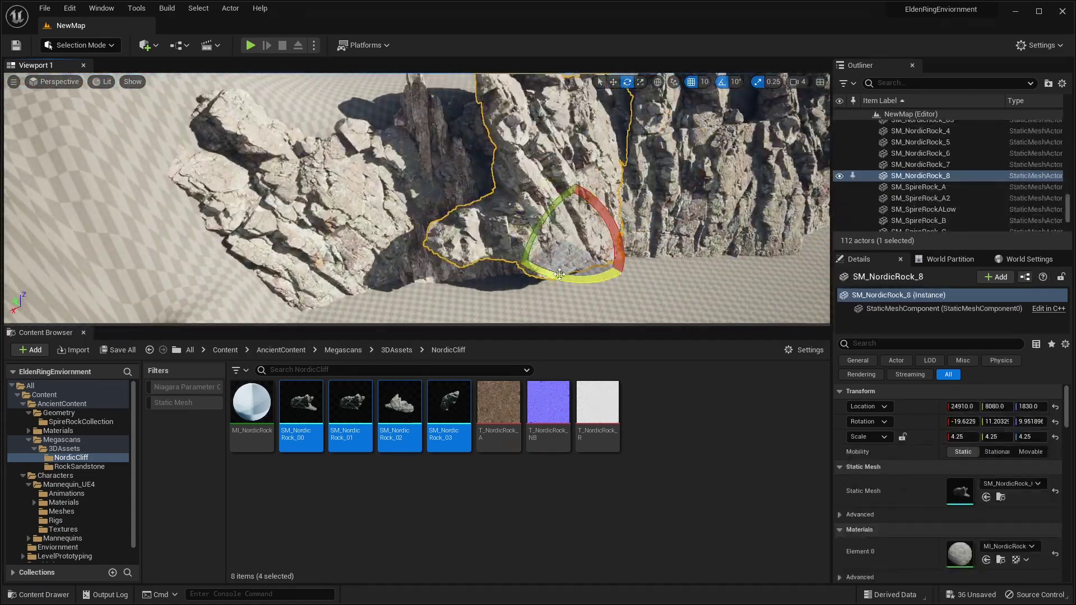
key("Delete")
Reposition the rocks at the far end of the cliff to form a continuous wall
left_click(482, 235)
mouse_move(482, 236)
right_mouse_down()
mouse_move(448, 241)
mouse_move(488, 224)
right_mouse_up()
left_click(476, 224)
key("w")
left_click(448, 246)
left_click(482, 224)
left_click_drag(488, 193, 512, 187)
right_click_drag(511, 187, 482, 240)
left_click(482, 224)
left_click(798, 216)
left_click_drag(482, 224, 347, 235, "alt")
key("e")
left_click_drag(448, 247, 420, 252)
key("e")
left_click_drag(369, 279, 458, 272)
right_click_drag(458, 272, 414, 241)
key("Delete")
Duplicate SM_SpireRock_D over to the cliff and scale the copy uniformly to 1.5
left_click(505, 229)
left_click_drag(504, 230, 519, 240, "alt")
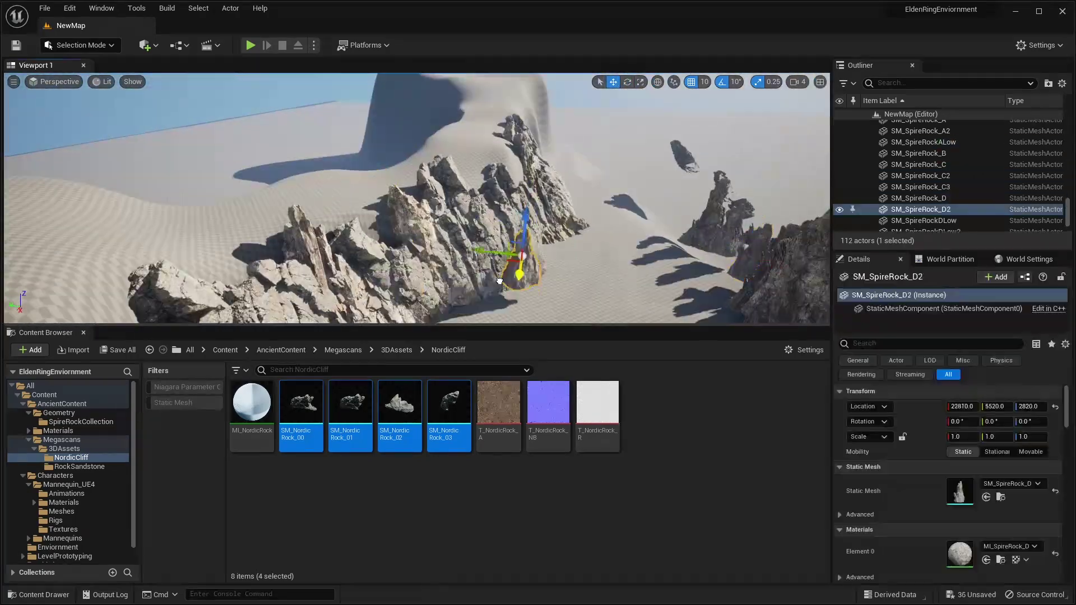
right_click_drag(519, 240, 431, 193)
key("r")
left_click_drag(387, 180, 404, 171)
key("ctrl+z")
Move the SM_SpireRock_D copy to X 24800, Y 9140, Z 3860 and rotate it into the gap behind the Nordic rocks
right_click_drag(403, 171, 471, 207)
key("w")
left_click_drag(473, 208, 456, 241)
right_click_drag(457, 241, 442, 275)
key("e")
left_click_drag(442, 274, 519, 249)
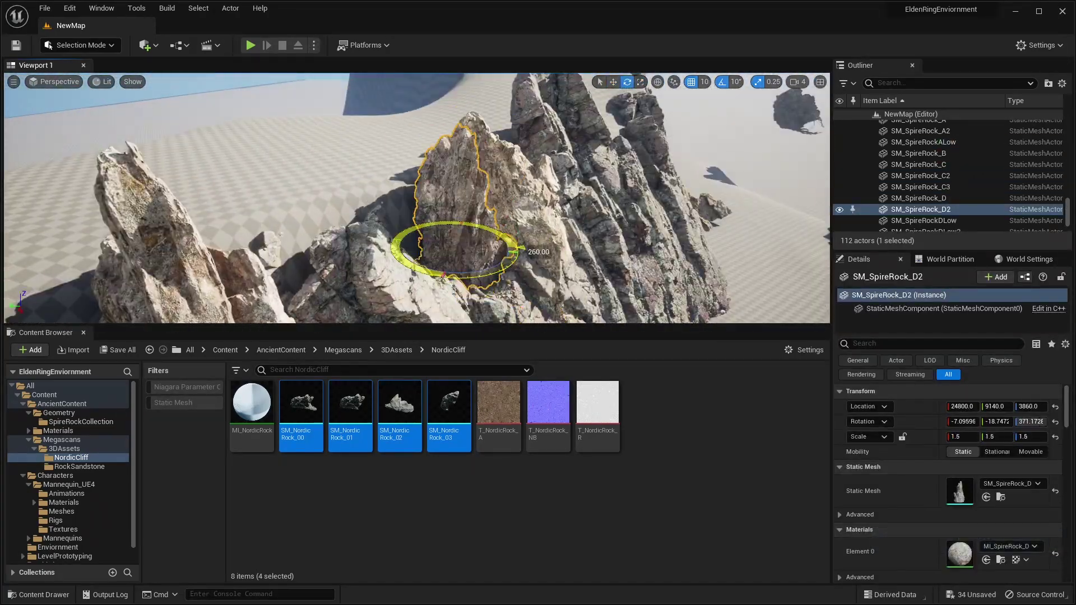
Delete a surplus rock and rotate a neighbouring one to blend it into the cliff
key("Delete")
right_click_drag(312, 192, 392, 224)
left_click(469, 241)
left_click(395, 286)
right_click_drag(469, 240, 448, 263)
left_click(457, 252)
key("e")
left_click_drag(395, 264, 386, 275)
Try a copy of SM_SpireRockALow against the foot of the cliff at X 21770, Y 5320, Z 2820
left_click(504, 224)
right_click_drag(489, 210, 537, 246)
left_click(613, 269)
left_click_drag(600, 246, 376, 168, "alt")
key("Delete")
left_click(498, 247)
left_click_drag(498, 248, 409, 225, "alt")
right_click_drag(409, 224, 392, 247)
key("r")
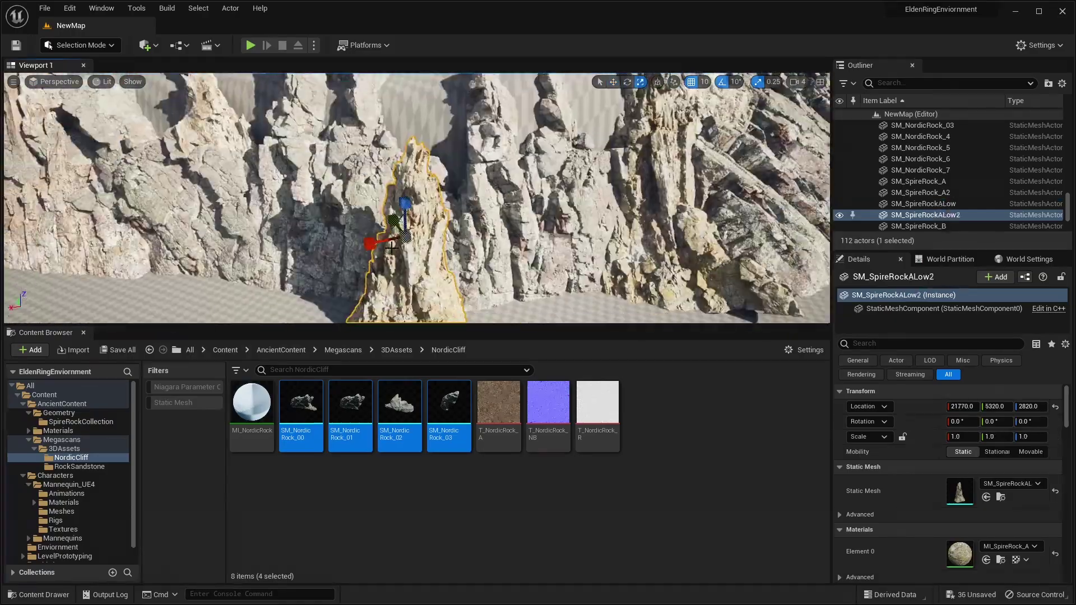
key("Delete")
Duplicate SM_SpireRock_A to the foot of the cliff at X 20770, Y 4450, Z 2820
right_click_drag(525, 236, 560, 241)
left_click(683, 219)
left_click_drag(661, 191, 482, 246, "alt")
right_click_drag(482, 247, 453, 274)
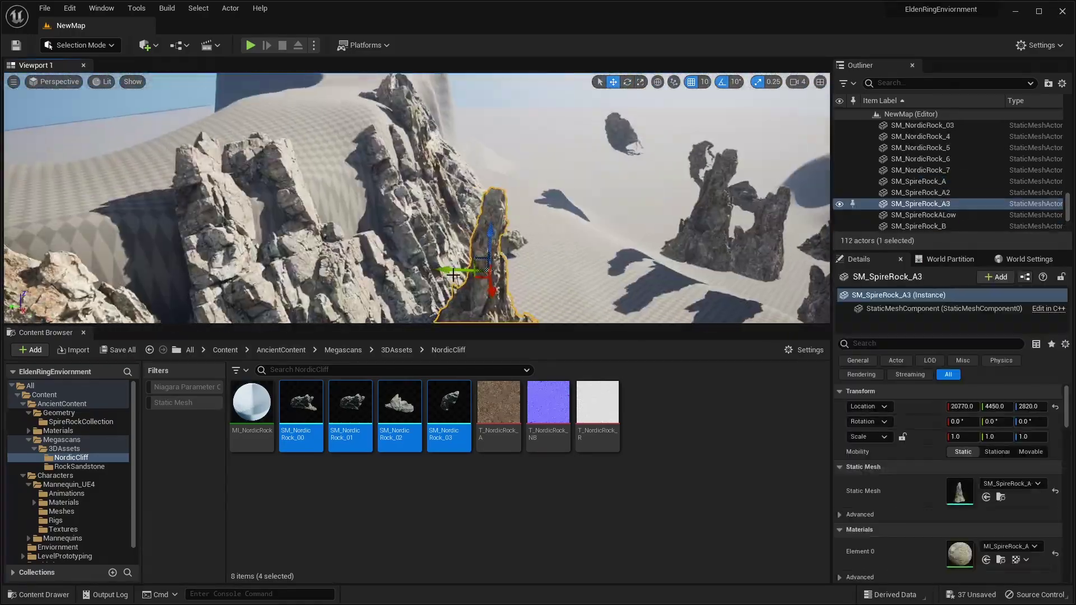
Turn SM_NordicRock_2 around to show a different face and place it at X 18560, Y 5500, Z 820
left_click(437, 196)
right_click_drag(422, 223, 482, 246)
left_click(493, 213)
key("e")
left_click_drag(449, 313, 566, 304)
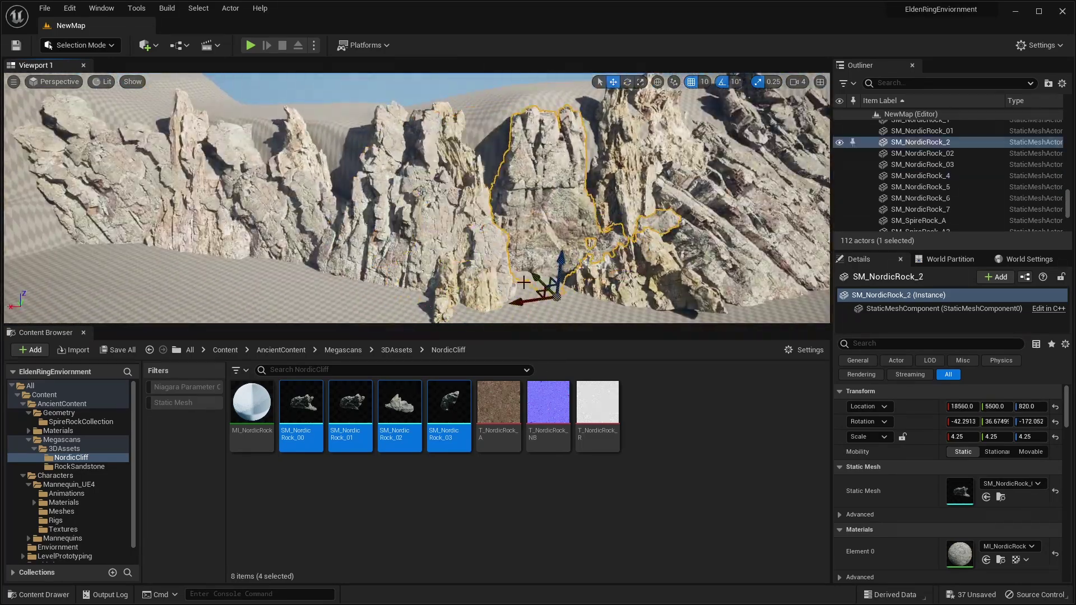
key("w")
right_click_drag(575, 269, 521, 274)
Duplicate a Nordic rock to X 20770, Y 5770, Z 930 and delete a rock from the cliff wall
left_click_drag(521, 275, 389, 273, "alt")
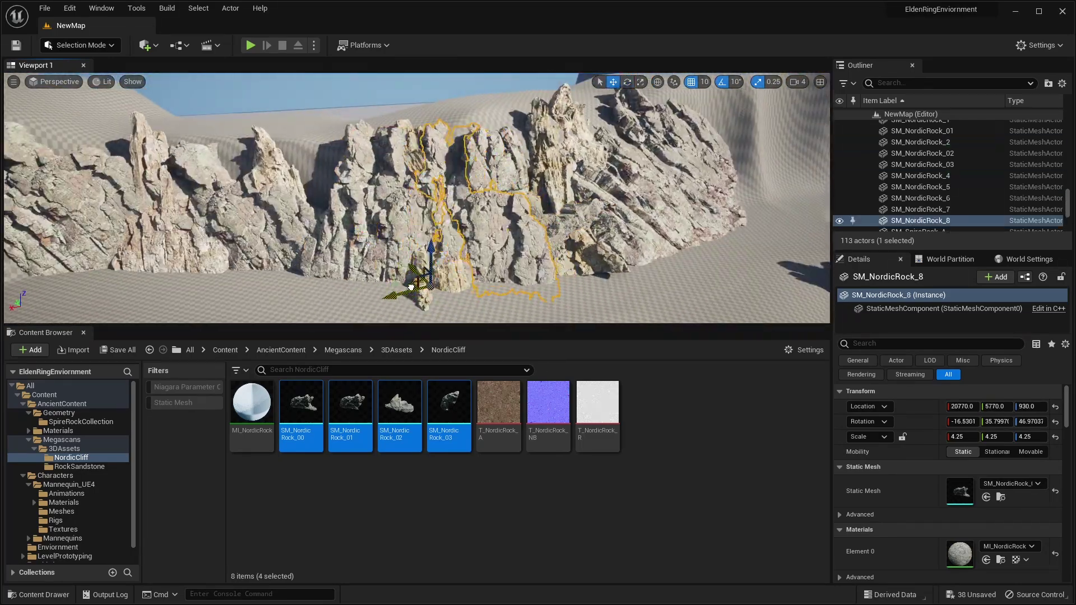
left_click(392, 236)
key("Delete")
Duplicate another Nordic rock into the middle of the cliff at X 23950, Y 8110, Z 930 and rotate it to fit
left_click(452, 276)
right_click_drag(451, 275, 415, 269)
left_click(402, 202)
right_click_drag(402, 202, 414, 224)
left_click_drag(415, 302, 476, 303, "alt")
right_click_drag(476, 303, 426, 269)
key("Delete")
key("ctrl+z")
right_click_drag(560, 249, 504, 269)
left_click_drag(504, 269, 466, 285)
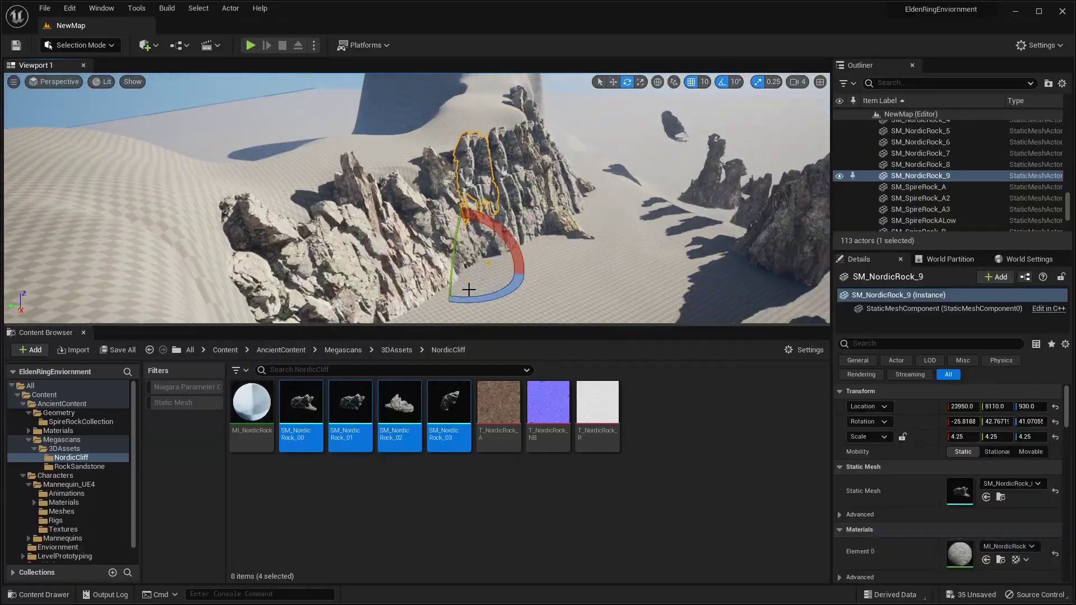
right_click_drag(497, 283, 426, 263)
Add another Nordic rock copy to the cliff wall and save all changed files
left_click(412, 233)
left_click(675, 235)
left_click_drag(680, 289, 315, 242, "alt")
left_click_drag(436, 254, 386, 241)
right_click_drag(386, 241, 448, 258)
left_click(421, 202)
key("ctrl+shift+s")
Scale the tilted SM_SpireRock_A3 in the cliff wall to 1.75, 1.75, 2.25
left_click(499, 224)
key("e")
right_click_drag(458, 299, 456, 149)
left_click(456, 149)
left_click(377, 168)
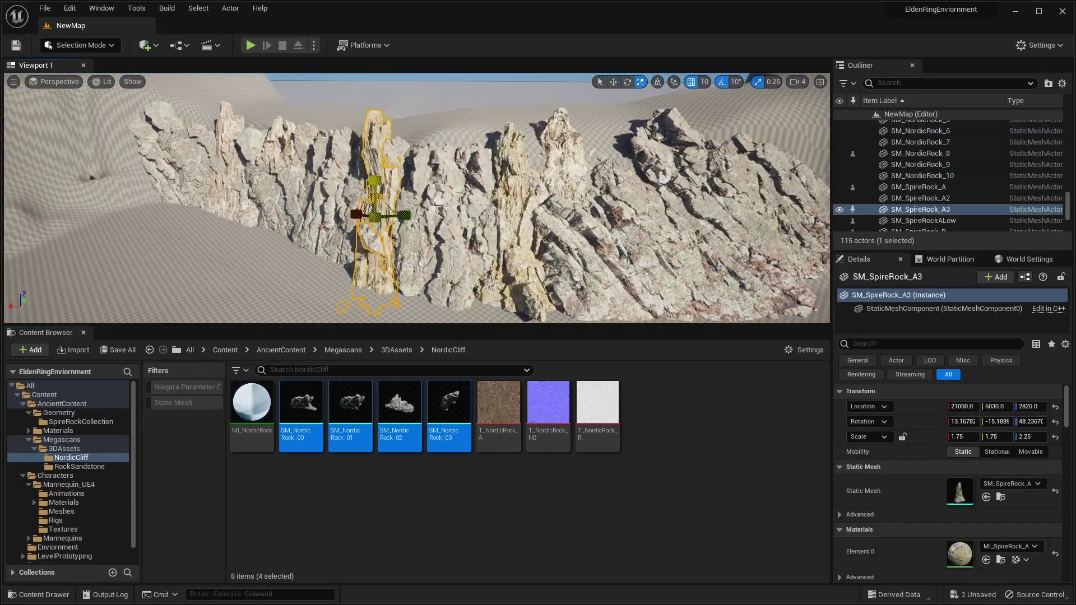
Duplicate the 5.5-scale Nordic rock to the opposite end of the cliff at X 5390, Y 4380, Z 1160
right_click_drag(377, 216, 538, 185)
left_click_drag(538, 185, 571, 176, "alt")
right_click_drag(455, 227, 437, 202)
left_click(543, 258)
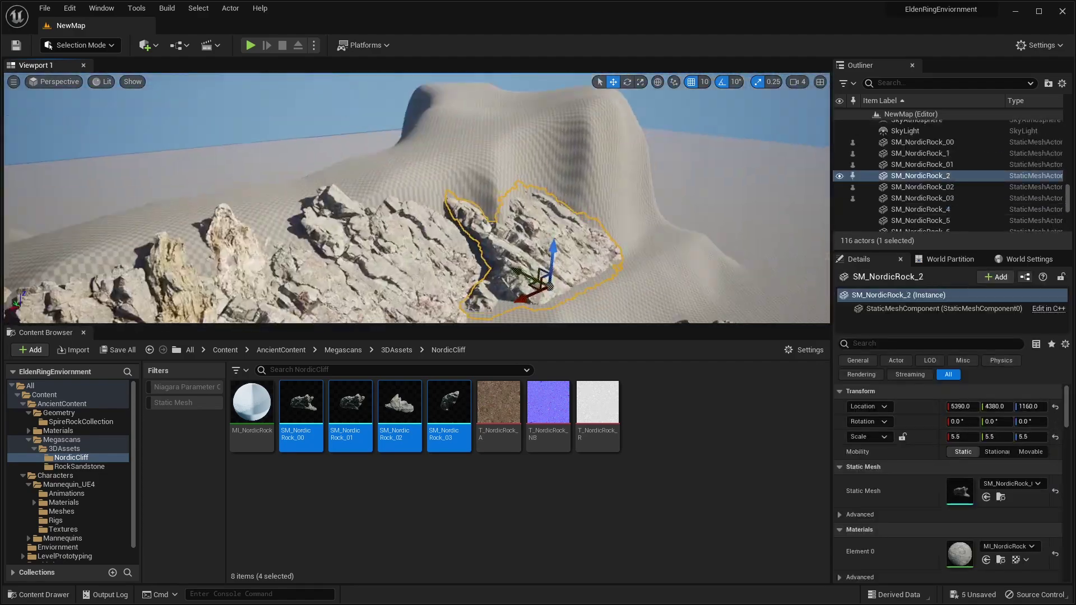
Add more rock copies to the cliff, placing a 2.25-scale SM_SpireRock_A copy at X -260, Y 5060, Z 5360
right_click_drag(421, 224, 347, 247)
left_click_drag(343, 278, 430, 278, "alt")
left_click_drag(467, 252, 443, 243)
key("e")
key("w")
left_click(409, 269)
left_click_drag(409, 280, 717, 213, "alt")
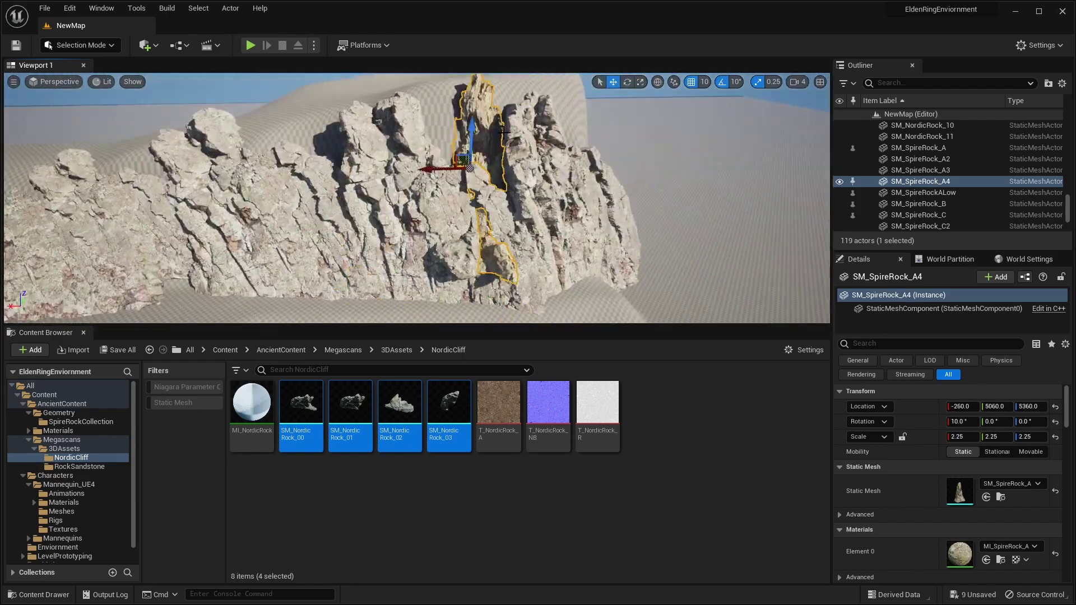
Duplicate another rock along the cliff face to fill out the wall
right_click_drag(417, 199, 504, 168)
left_click(500, 224)
right_click_drag(536, 264, 417, 198)
left_click(392, 232)
left_click_drag(400, 247, 570, 247, "alt")
Place a 1.5-scale SM_SpireRock_C copy in the cliff at X 10340, Y 5540, Z 2820, rotated 20, 0, -50 degrees
left_click(616, 263)
key("e")
right_click_drag(569, 224, 417, 198)
left_click(512, 204)
key("w")
left_click_drag(532, 221, 375, 149, "alt")
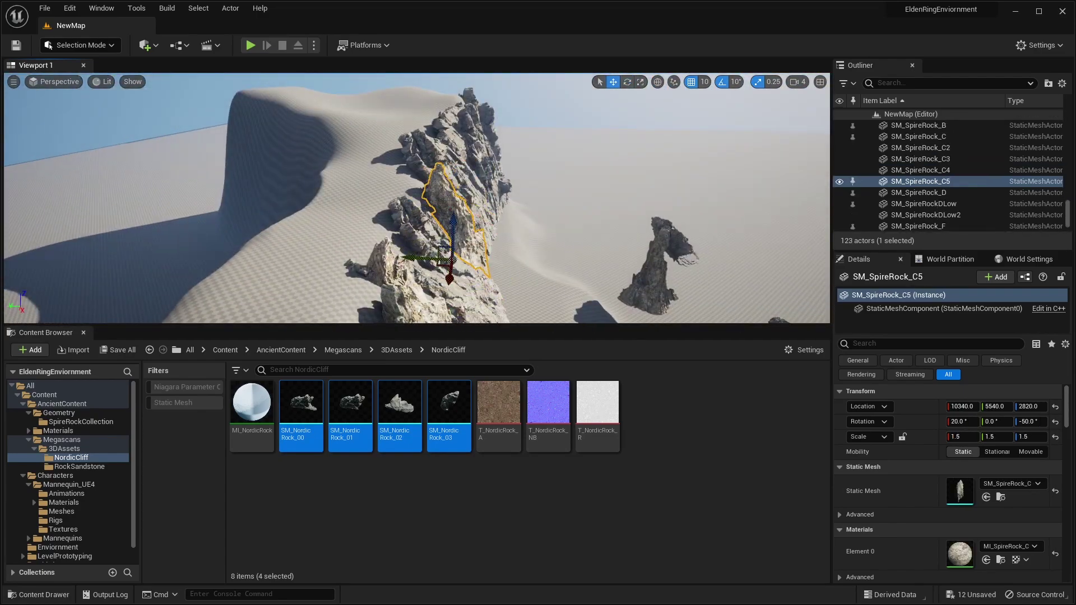
Duplicate three 4.25-scale Nordic rocks to the opposite side of the ridge at Z 930 and rotate them along the slope
right_click_drag(476, 189, 417, 199)
left_click(518, 238)
key("w")
key("Escape")
right_click_drag(518, 238, 417, 241)
left_click(406, 230)
left_click(426, 280, "ctrl")
left_click_drag(428, 291, 384, 242, "alt")
key("e")
left_click_drag(442, 247, 339, 209)
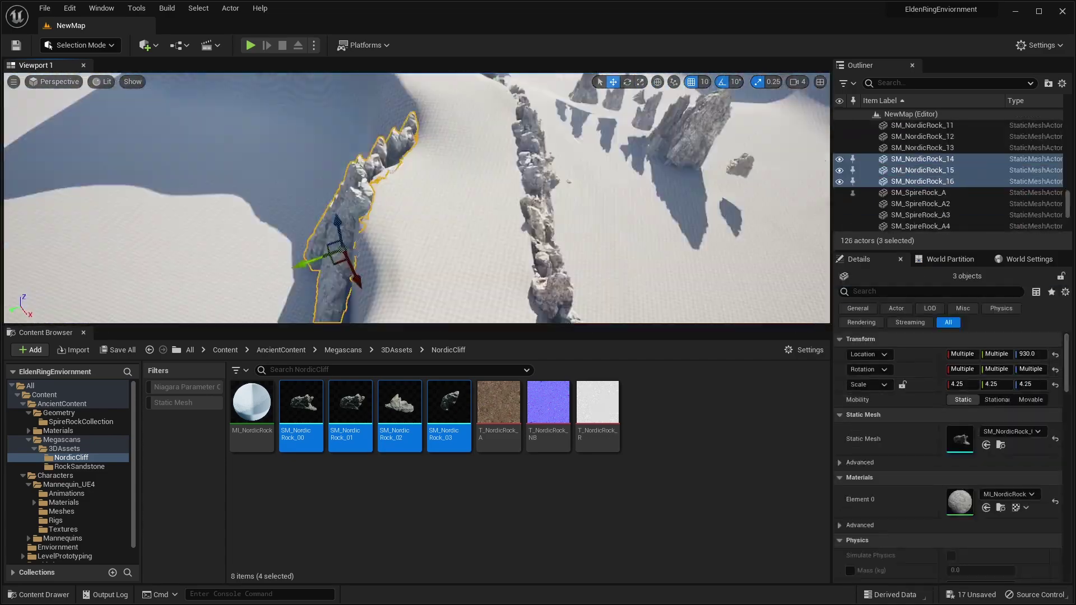
Extend the second cliff wall on the opposite side of the ridge with another rock duplicate
right_click_drag(417, 198, 505, 198)
left_click(426, 190)
left_click_drag(449, 241, 533, 259, "alt")
left_click(432, 185)
left_click(549, 168, "ctrl")
right_click_drag(532, 224, 417, 257)
Select rocks in the second cliff wall and shift them to fit the ridge slope
left_click(355, 269)
left_click(422, 168)
left_click(392, 286, "ctrl")
left_click(622, 268)
left_click(403, 132, "ctrl")
right_click_drag(417, 199, 477, 168)
left_click_drag(443, 226, 452, 227)
Duplicate a further rock into the second cliff wall and move it into place
right_click_drag(452, 227, 416, 198)
left_click(578, 149)
right_click_drag(579, 149, 417, 199)
left_click(504, 224)
left_click_drag(504, 268, 468, 269, "alt")
right_click_drag(468, 269, 469, 313)
left_click_drag(468, 246, 507, 224)
Reposition the added rocks so they close the gaps in the second cliff wall
right_click_drag(507, 223, 417, 198)
left_click_drag(409, 275, 505, 241)
left_click_drag(549, 213, 580, 230)
right_click_drag(580, 229, 504, 185)
left_click_drag(487, 287, 538, 275)
left_click(417, 198)
Adjust the position of another cliff rock and rotate it to blend with its neighbours
right_click_drag(538, 276, 504, 224)
left_click(518, 219)
left_click_drag(451, 295, 444, 297)
left_click(482, 224)
right_click_drag(482, 224, 420, 224)
left_click(420, 224)
key("e")
left_click_drag(420, 247, 521, 252)
Duplicate SM_SpireRock_A5 to the second cliff at X 4200, Y 17180, Z 2820, rotated 10, 20, 110 degrees and scaled to 3.75
right_click_drag(521, 252, 534, 191)
left_click(533, 191)
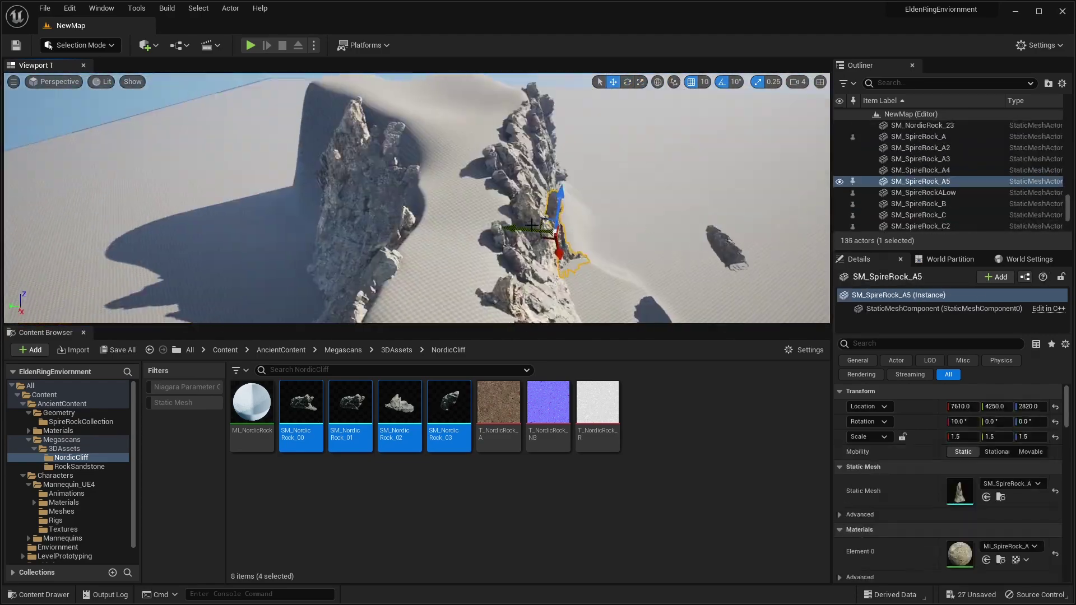
left_click_drag(499, 229, 448, 225, "alt")
right_click_drag(448, 225, 529, 236)
key("e")
left_click_drag(488, 196, 423, 211)
key("w")
right_click_drag(422, 211, 580, 233)
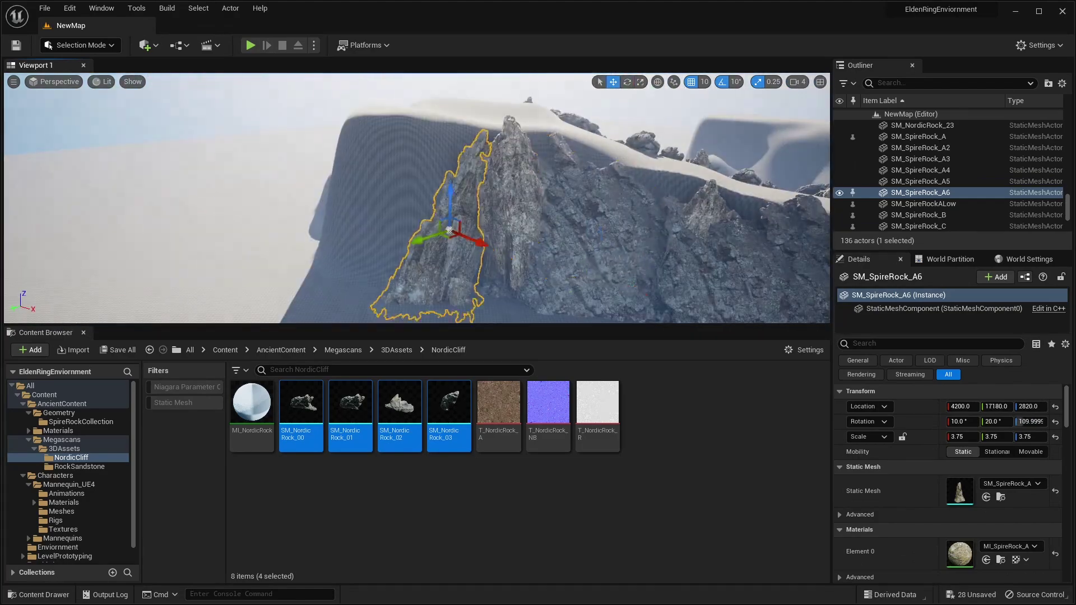
Add one more spire rock copy to the second cliff wall and adjust its position
left_click(581, 233)
left_click_drag(538, 229, 421, 224, "alt")
left_click_drag(523, 255, 504, 269)
left_click(456, 219)
right_click_drag(504, 269, 412, 255)
Switch to Landscape mode and sculpt the terrain around the two cliff walls
key("Escape")
left_click(81, 45)
left_click(112, 77)
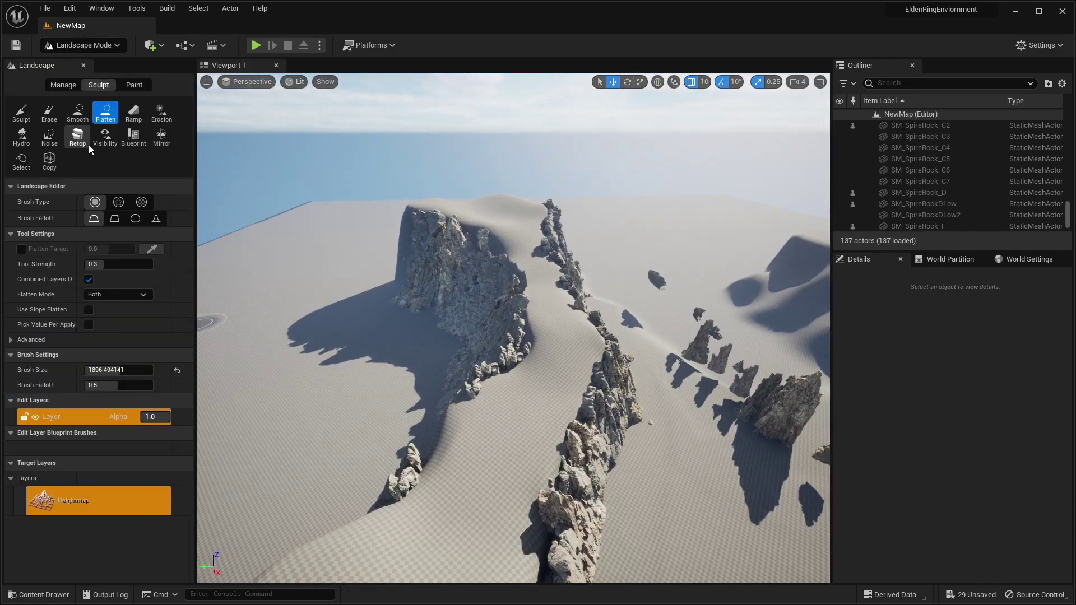
right_click_drag(448, 275, 431, 314)
mouse_move(505, 269)
right_mouse_down()
mouse_move(507, 302)
mouse_move(518, 283)
right_mouse_up()
left_click_drag(519, 283, 552, 293)
mouse_move(542, 330)
right_mouse_down()
mouse_move(611, 313)
mouse_move(633, 331)
right_mouse_up()
Select two neighbouring 4.25-scale Nordic rocks in the second cliff wall in Selection mode for repositioning
left_click_drag(535, 300, 411, 269)
mouse_move(411, 268)
right_mouse_down()
mouse_move(392, 264)
mouse_move(426, 254)
right_mouse_up()
left_click_drag(561, 302, 588, 326)
right_click_drag(588, 326, 622, 318)
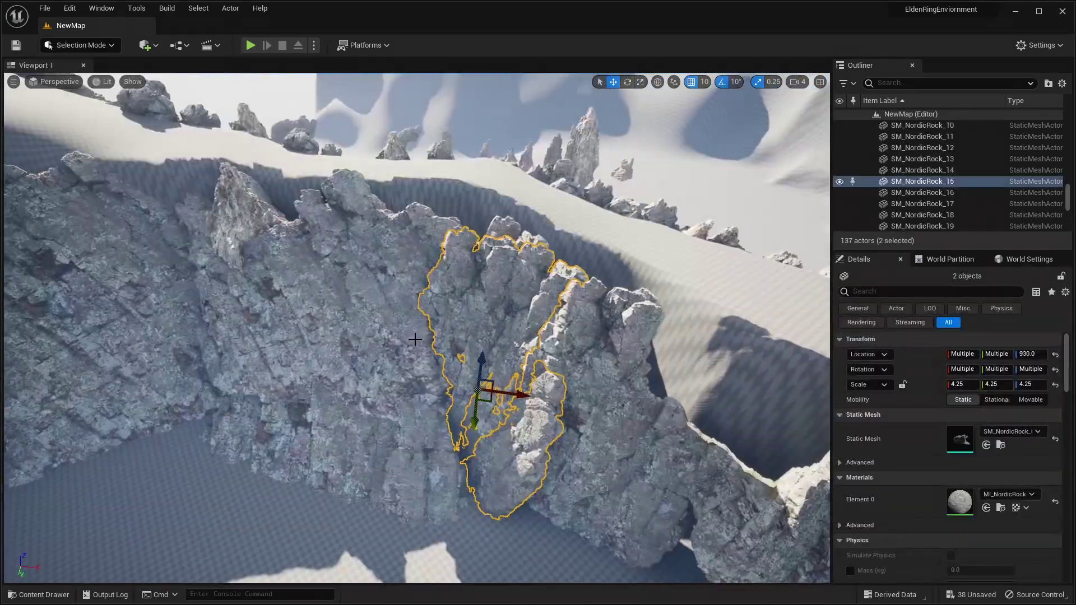
Duplicate several neighbouring Nordic rocks along the cliff face and rotate the copies to extend the rock wall
left_click(415, 340, "ctrl")
left_click(392, 305, "ctrl")
left_click(412, 238, "ctrl")
right_click_drag(412, 247, 418, 269)
left_click_drag(394, 305, 412, 287, "shift")
key("e")
left_click_drag(402, 334, 454, 310)
right_click_drag(454, 310, 359, 314)
key("w")
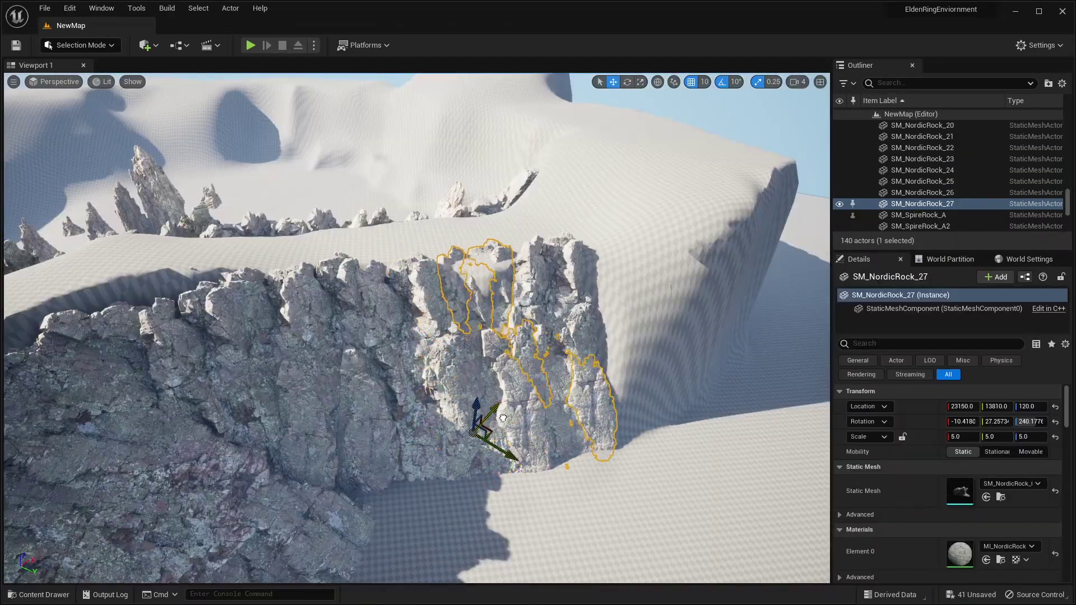
Rotate a Nordic rock copy at scale 7.0 to cover the bare far end of the cliff
left_click(565, 283)
key("w")
right_click_drag(565, 283, 334, 264)
key("s")
left_click(602, 259)
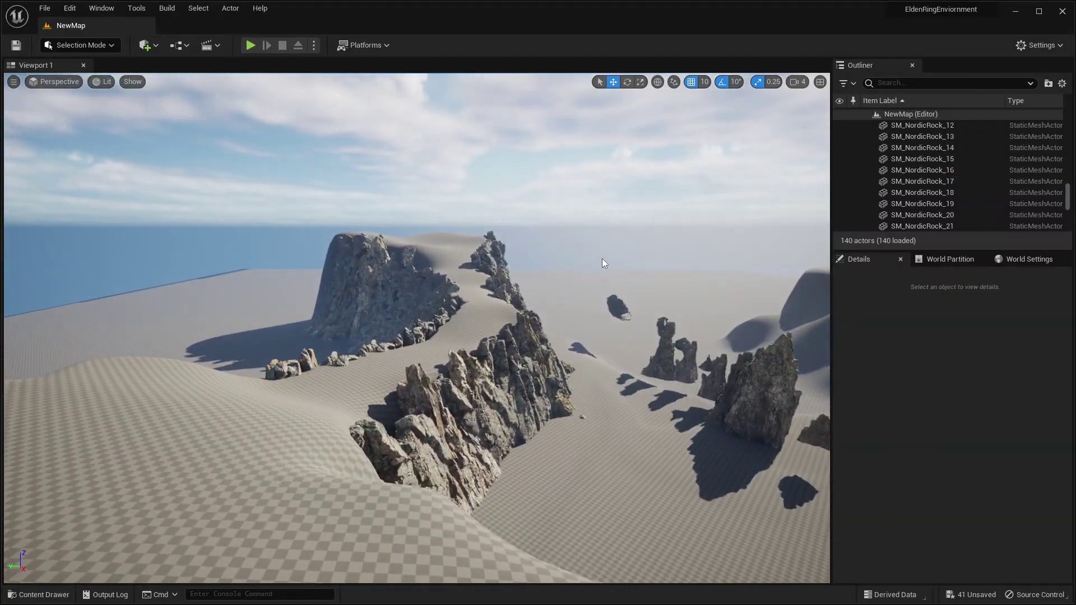
right_click_drag(601, 258, 608, 216)
key("w")
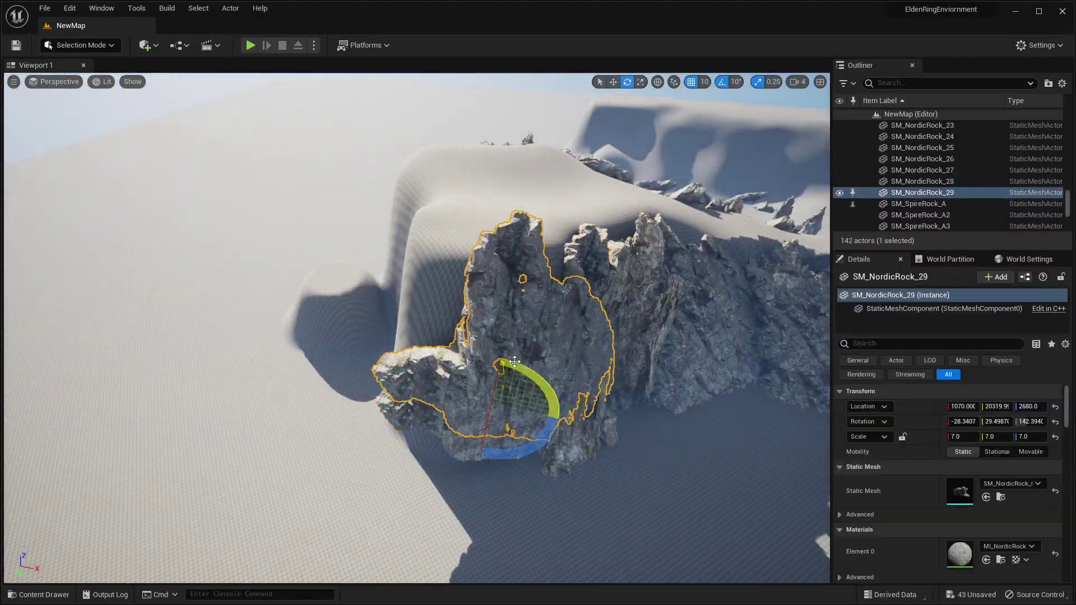
key("e")
left_click_drag(560, 387, 506, 421)
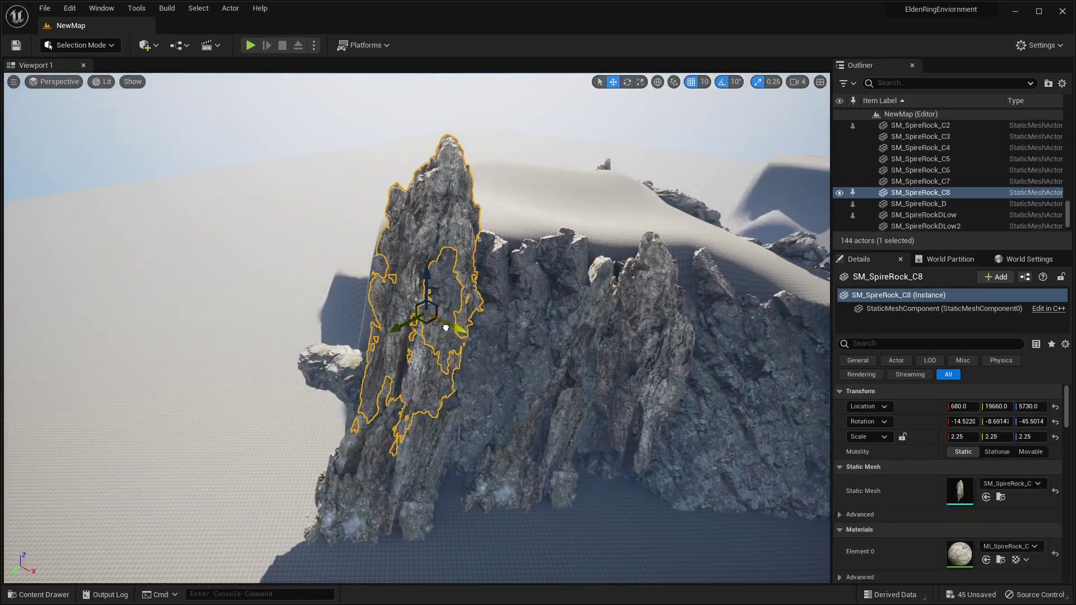
Duplicate the small SM_SpireRockDLow spire from the desert floor and move the copy onto the hilltop above the cliff
right_click_drag(457, 324, 454, 288)
left_click(509, 242)
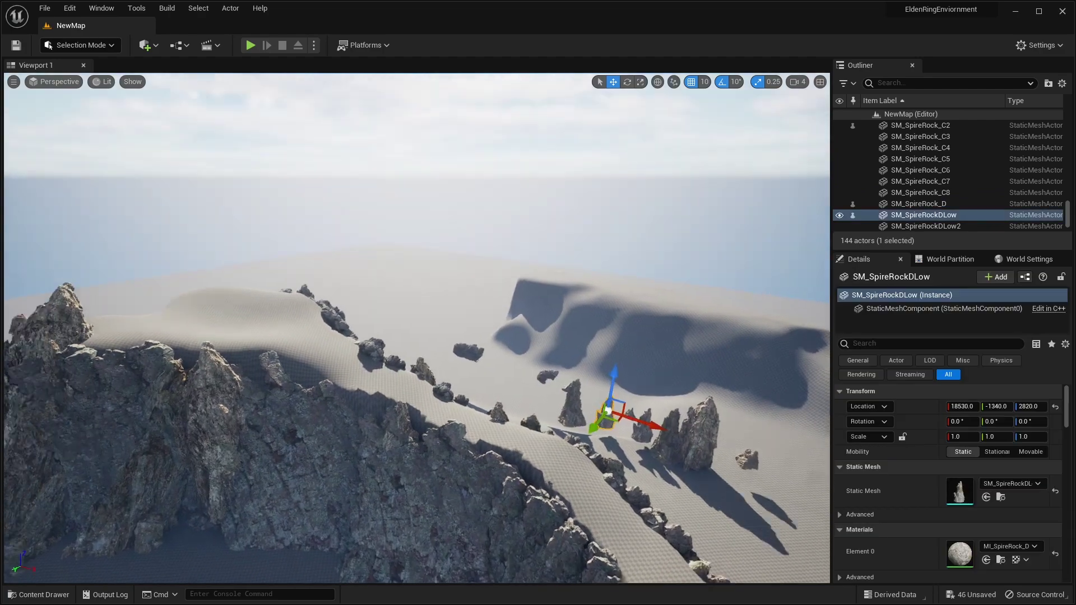
right_click_drag(608, 412, 596, 409)
left_click_drag(723, 421, 662, 406, "alt")
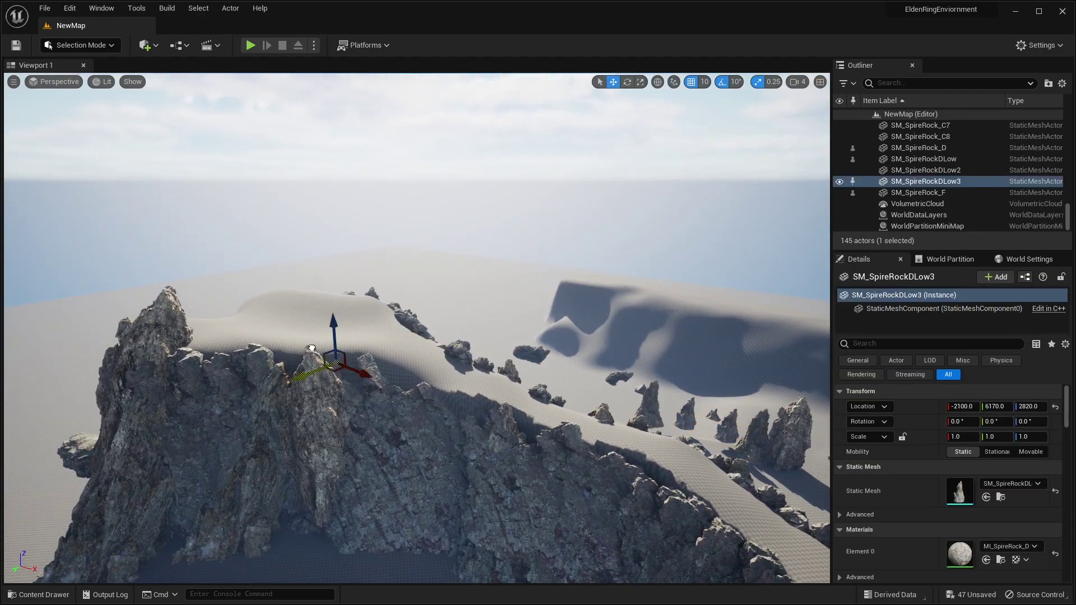
right_click_drag(261, 252, 185, 241)
key("w")
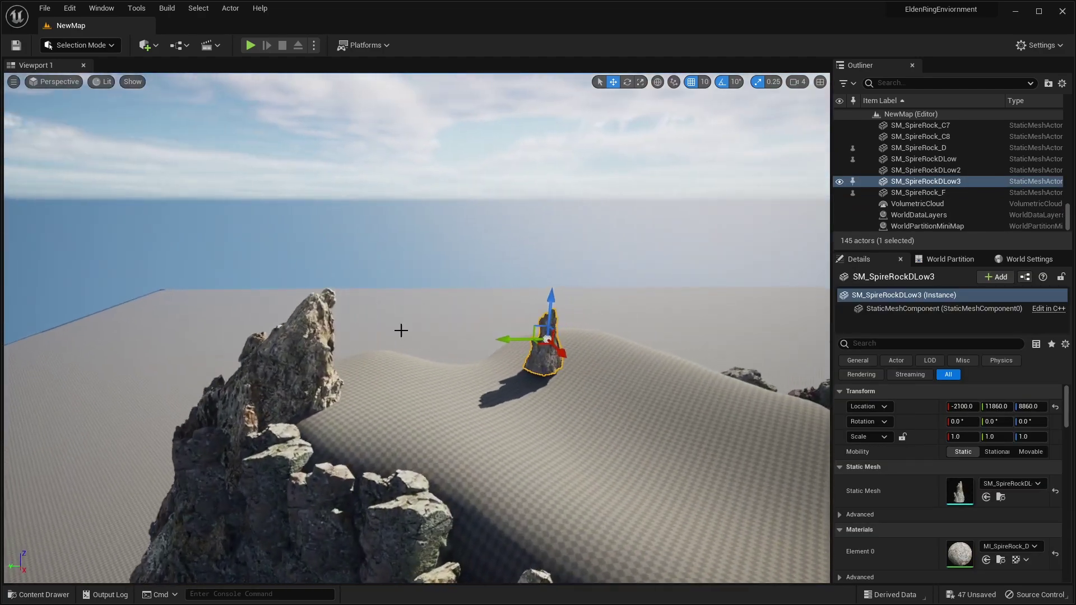
Scale the hilltop spire copy to 4.5 and rotate it so that it leans to one side
key("r")
left_click_drag(540, 339, 583, 345)
key("s")
right_click_drag(583, 346, 583, 336)
key("e")
right_click_drag(512, 300, 495, 300)
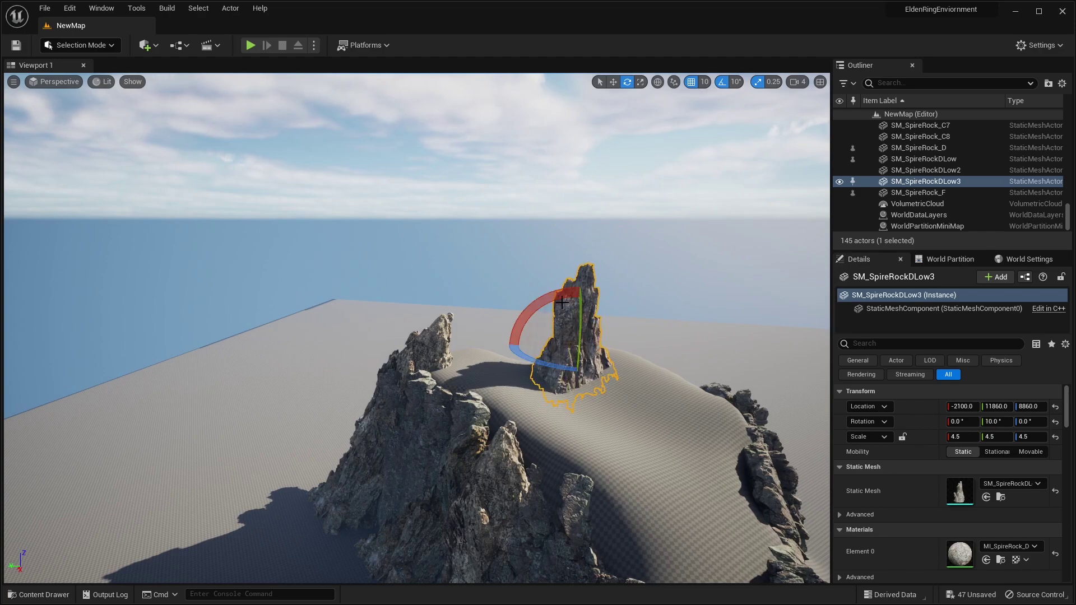
left_click_drag(549, 348, 572, 350)
right_click_drag(572, 350, 602, 336)
key("s")
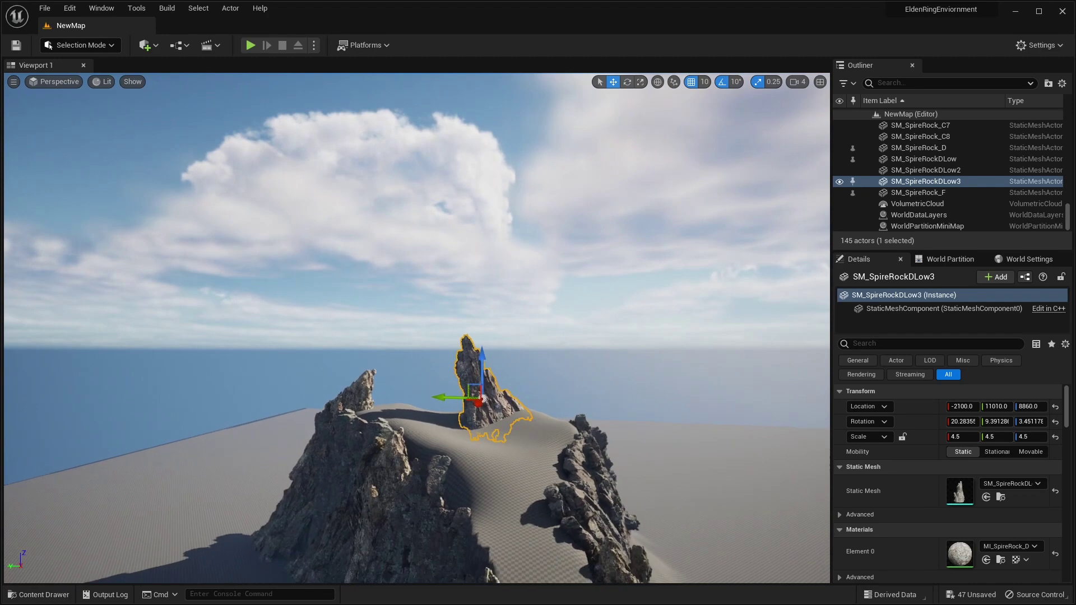
Place a SM_SpireRock_C copy beside the tall hilltop spire, and adjust the tall spire's position and tilt
left_click_drag(266, 424, 345, 425, "alt")
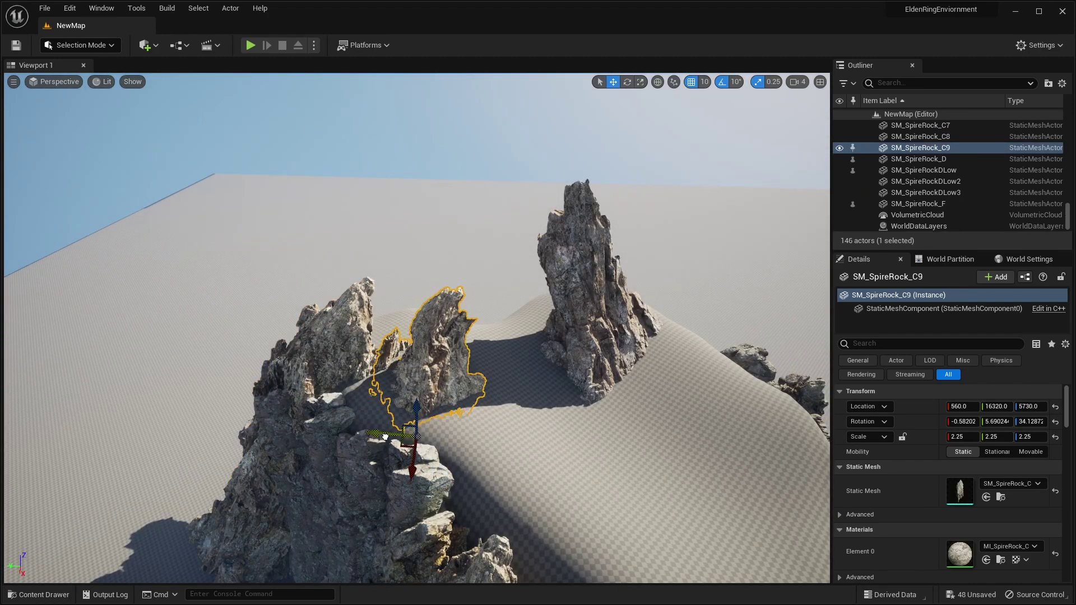
left_click_drag(451, 463, 476, 415)
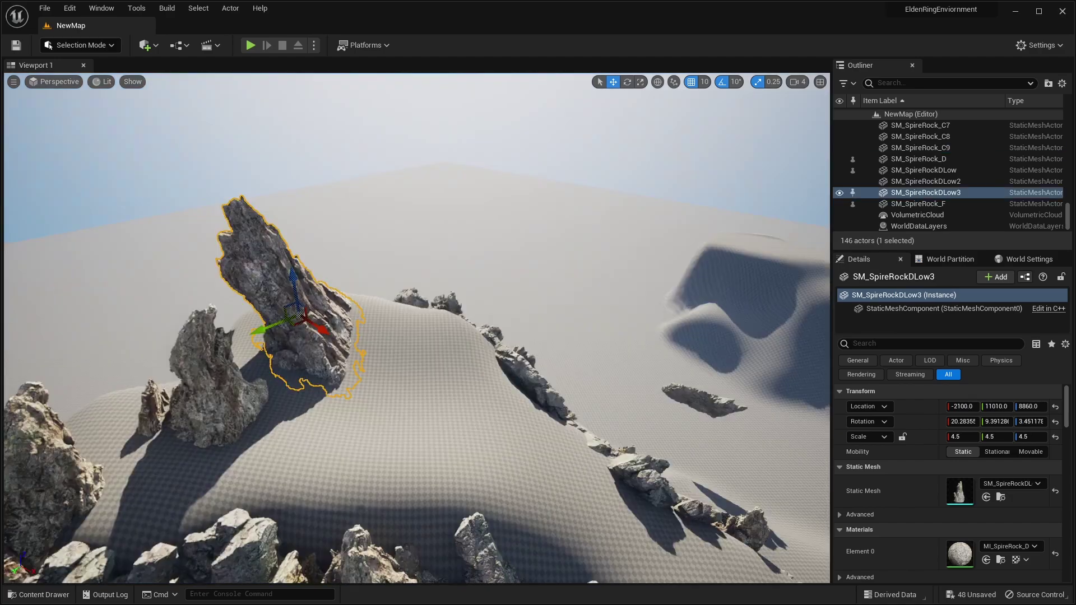
mouse_move(520, 269)
right_mouse_down()
mouse_move(504, 280)
mouse_move(519, 269)
right_mouse_up()
left_click_drag(520, 269, 521, 308)
mouse_move(575, 312)
right_mouse_down()
mouse_move(571, 336)
mouse_move(576, 314)
right_mouse_up()
key("e")
left_click_drag(556, 257, 541, 259)
key("w")
key("Escape")
right_click_drag(576, 266, 560, 292)
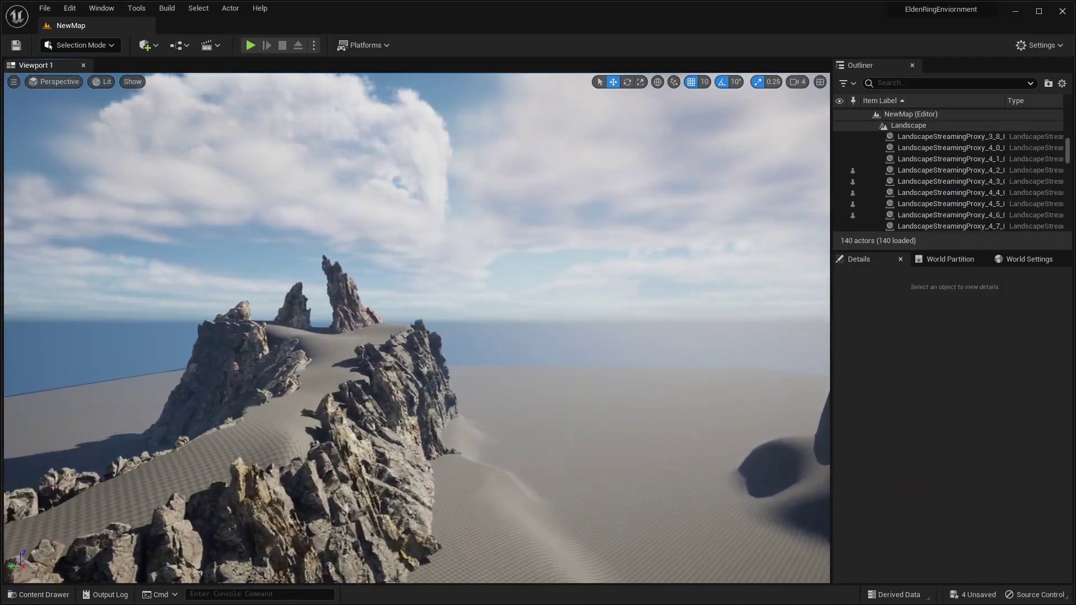
Select SM_NordicRock_1 and three neighbouring rocks on the inner cliff and duplicate the four across the valley
right_click_drag(636, 289, 610, 288)
left_click(420, 216)
right_click_drag(421, 216, 347, 196)
left_click(565, 283)
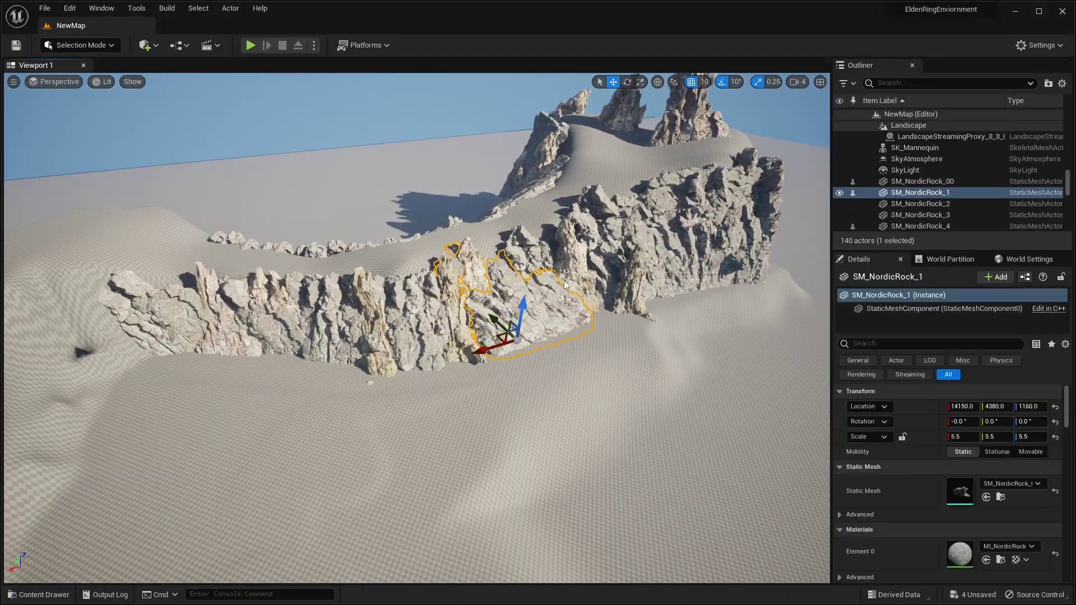
left_click(574, 260, "ctrl")
left_click(636, 293, "ctrl")
left_click(518, 252, "ctrl")
right_click_drag(518, 253, 588, 258)
left_click_drag(336, 294, 566, 306, "alt")
Move and rotate the four rock copies so they stand against the hill on the opposite side of the valley
key("e")
key("w")
right_click_drag(566, 305, 661, 330)
left_click_drag(392, 286, 561, 369)
left_click_drag(489, 360, 513, 361)
right_click_drag(513, 361, 592, 355)
key("e")
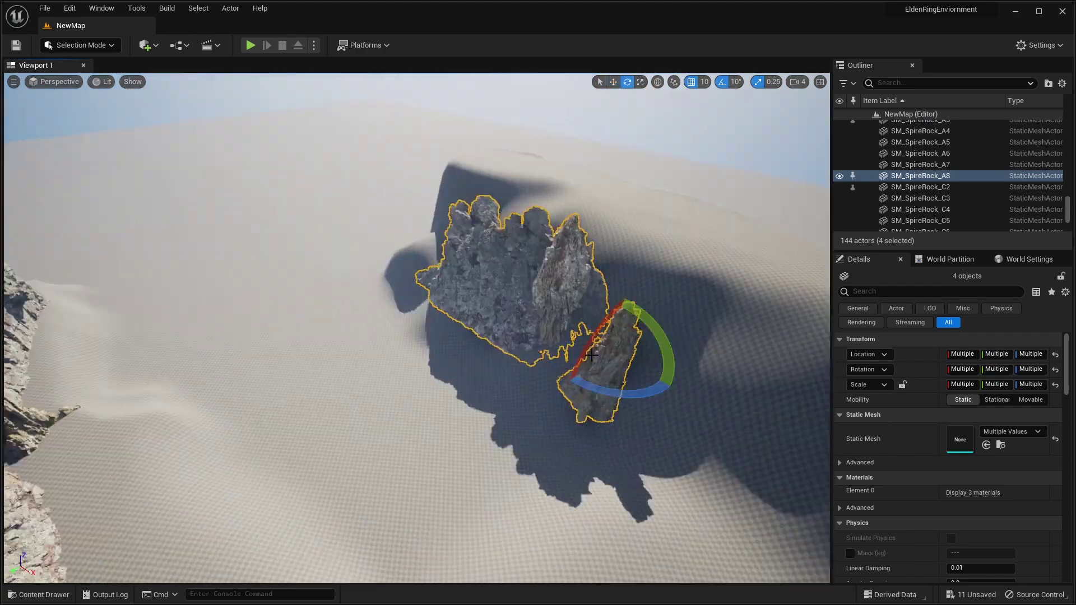
left_click_drag(627, 392, 591, 387)
key("w")
Duplicate the rock group farther along the opposite hillside and reposition individual rocks and spires within it
left_click_drag(577, 386, 601, 412, "alt")
left_click(487, 313)
left_click_drag(505, 339, 521, 344)
key("e")
left_click(439, 272)
key("w")
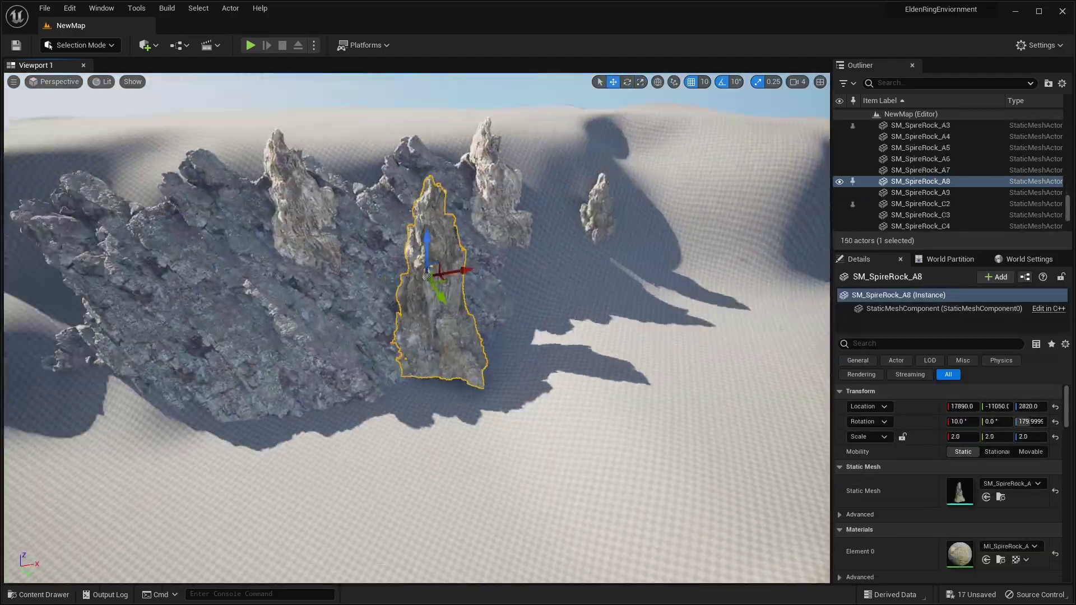
right_click_drag(439, 271, 538, 292)
left_click(583, 325)
right_click_drag(641, 386, 560, 358)
left_click(527, 314)
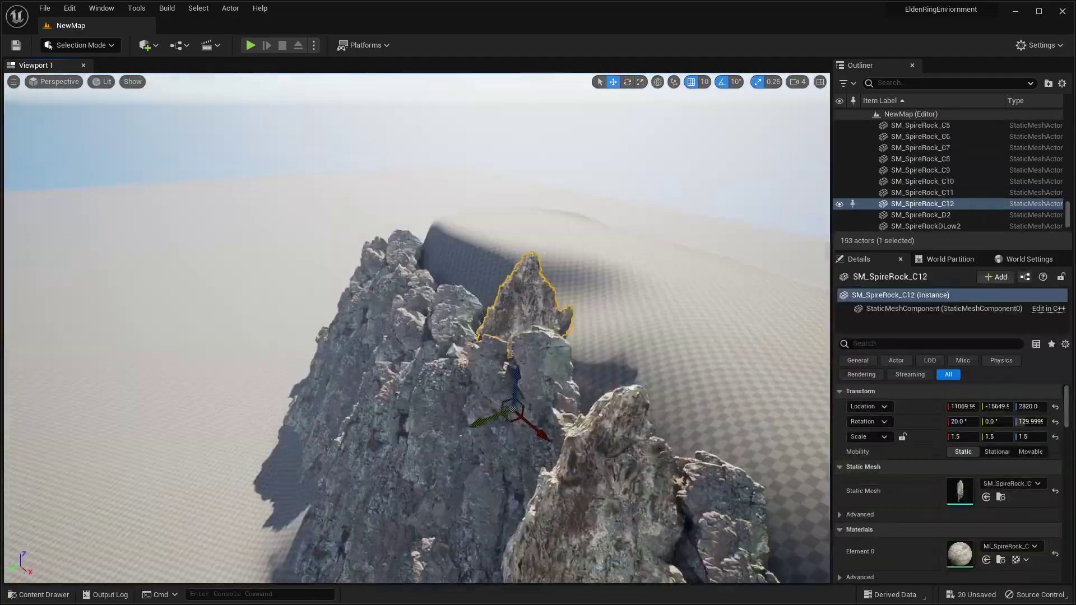
Adjust the spires and Nordic rocks along the crest of the opposite cliff to break up its outline
right_click_drag(512, 392, 488, 386)
key("e")
left_click(588, 428)
key("w")
right_click_drag(584, 444, 288, 440)
left_click_drag(549, 353, 511, 355)
left_click(573, 284)
right_click_drag(574, 283, 538, 302)
left_click(541, 303)
left_click_drag(549, 386, 547, 401)
right_click_drag(548, 401, 481, 358)
left_click(471, 291)
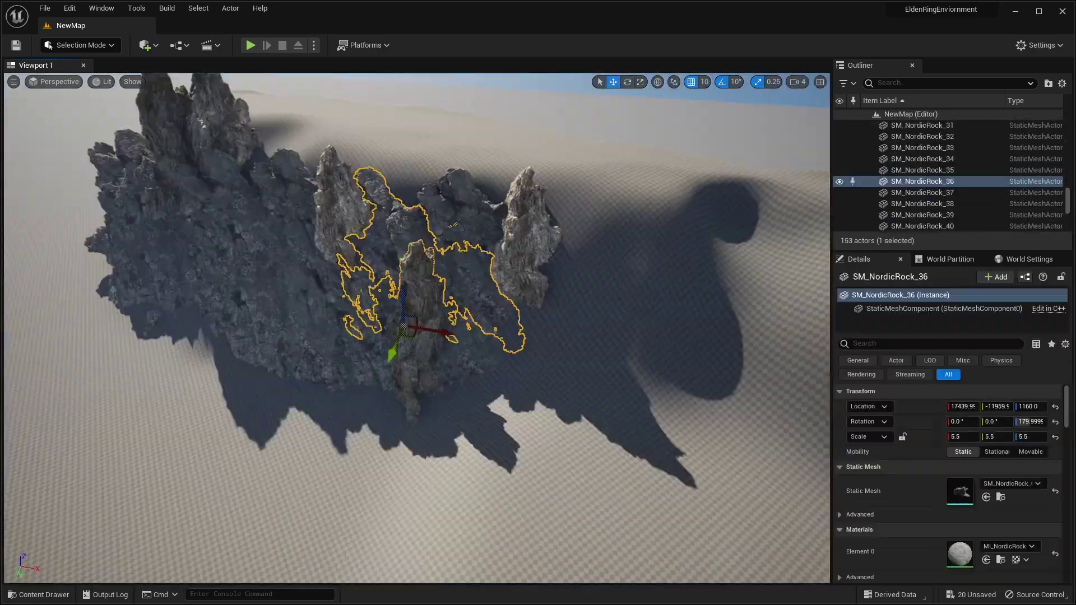
Duplicate rocks at the near end of the opposite cliff to fill its gaps, and save the level
left_click(577, 252, "shift")
right_click_drag(471, 291, 505, 359)
left_click(546, 403)
left_click_drag(516, 448, 509, 412, "alt")
right_click_drag(509, 412, 505, 336)
left_click(515, 280)
key("Escape")
right_click_drag(516, 280, 527, 336)
key("ctrl+s")
Duplicate Nordic rocks along the narrow ridge of the first cliff and rotate the copy to follow the slope
left_click(477, 314)
left_click_drag(481, 358, 525, 418, "alt")
right_click_drag(524, 418, 417, 336)
left_click(163, 347)
left_click_drag(168, 375, 582, 336, "alt")
key("e")
left_click_drag(582, 336, 600, 324)
Duplicate another Nordic rock at the end of the ridge and save the level
key("Escape")
right_click_drag(600, 324, 569, 252)
left_click(490, 263)
left_click(398, 364)
key("w")
left_click_drag(392, 381, 379, 369, "alt")
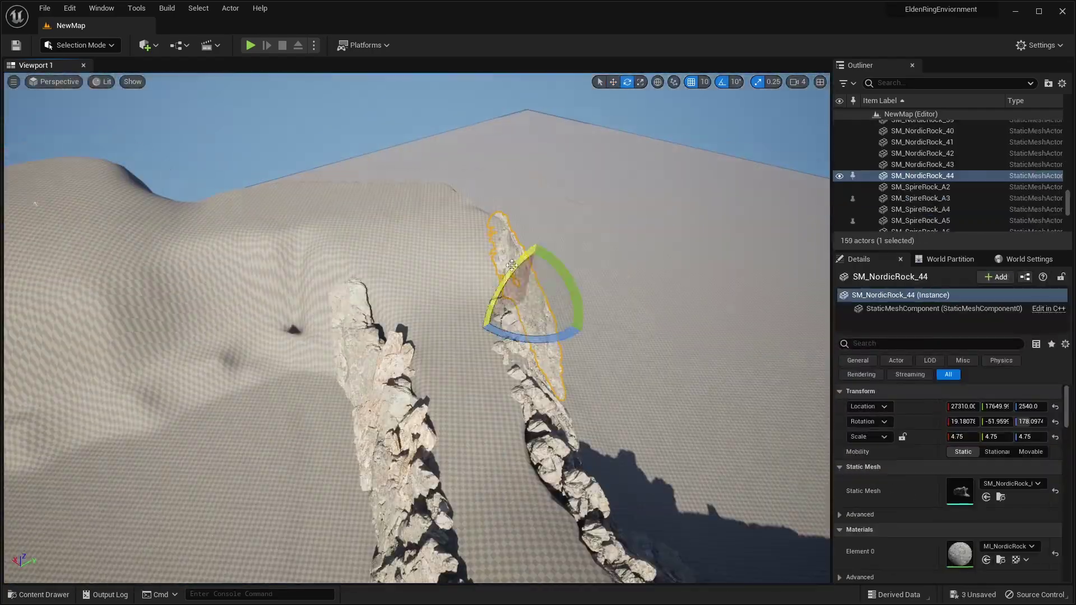
right_click_drag(417, 336, 381, 291)
left_click(417, 392)
key("Escape")
key("ctrl+s")
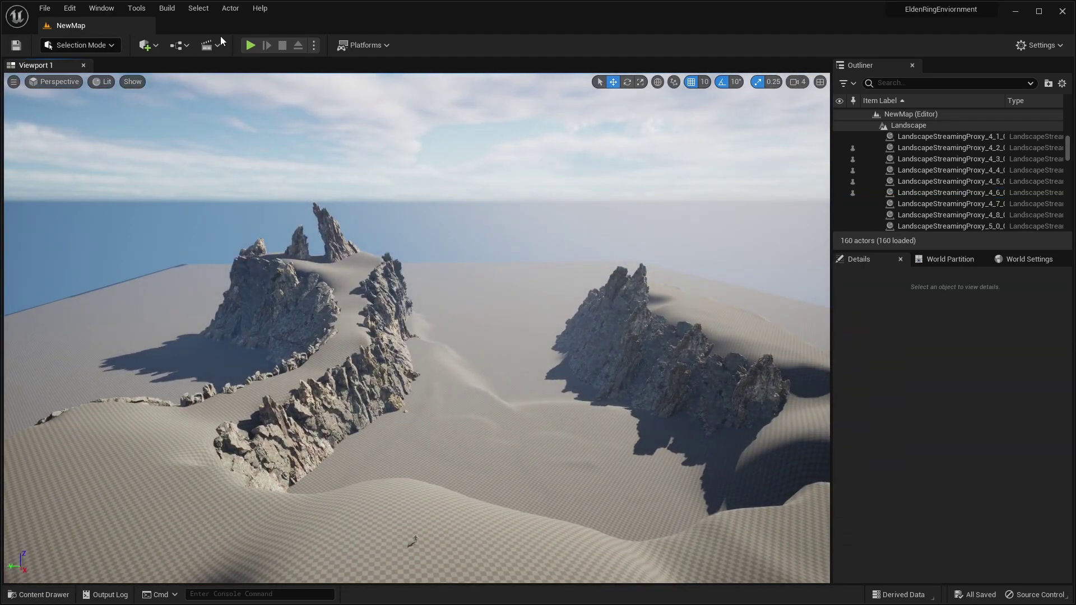
Open Quixel Bridge and browse the collections, surfaces, 3D models and plants on its home page
left_click(160, 44)
left_click(189, 90)
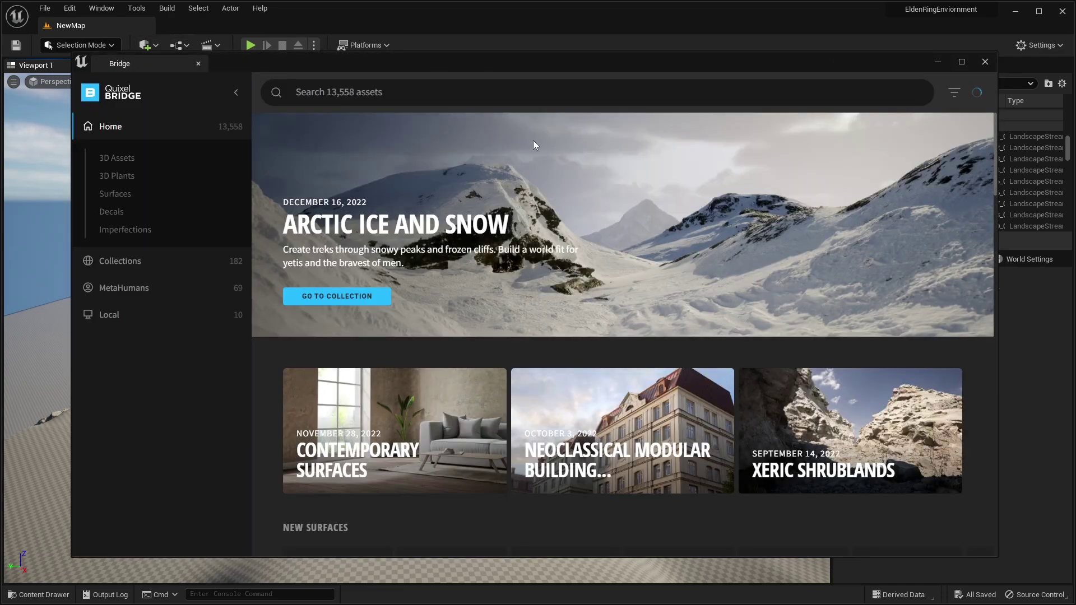
scroll(538, 141, "down", 10)
scroll(546, 191, "down", 15)
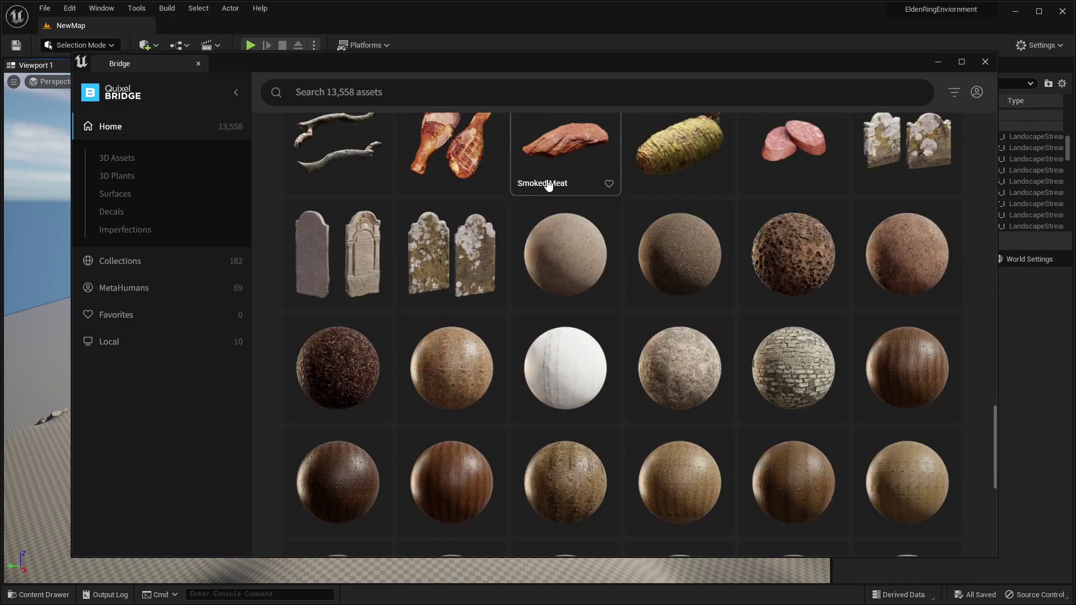
scroll(550, 183, "down", 3)
scroll(551, 183, "up", 6)
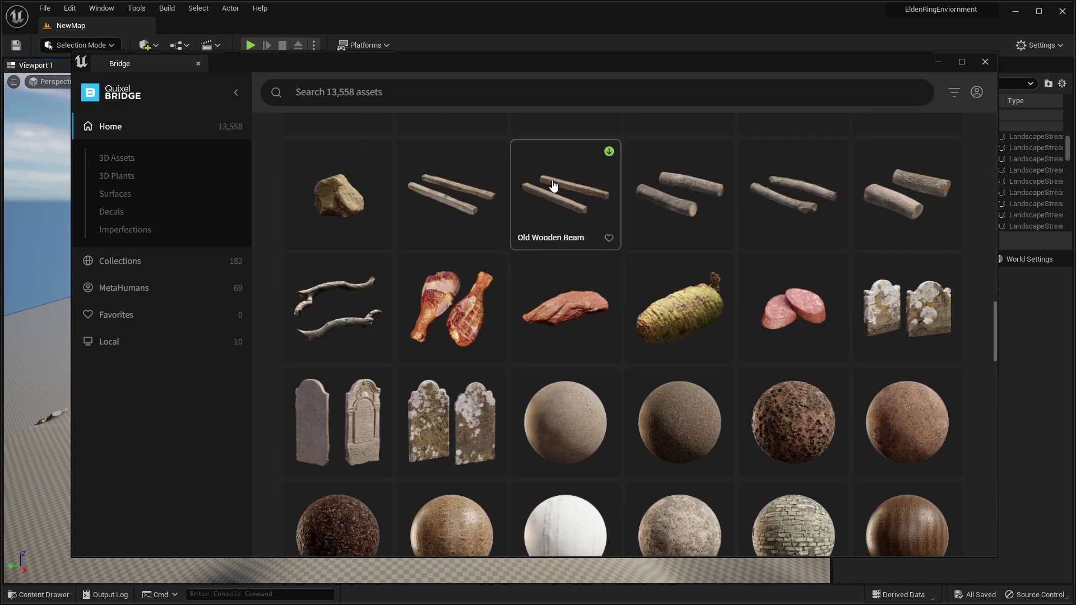
scroll(554, 185, "up", 15)
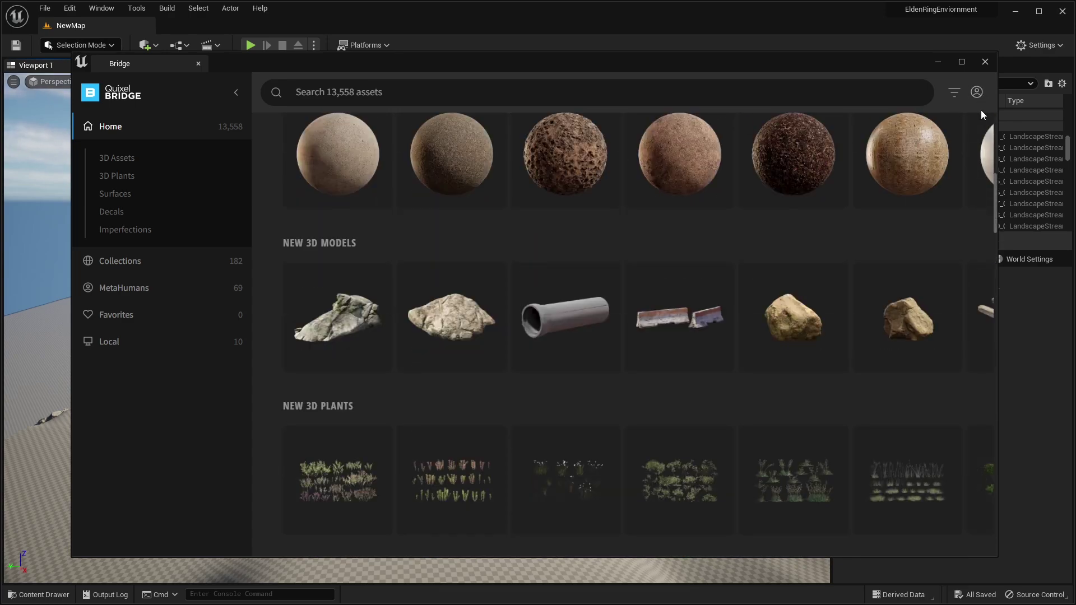
mouse_move(652, 269)
scroll(653, 265, "up", 2)
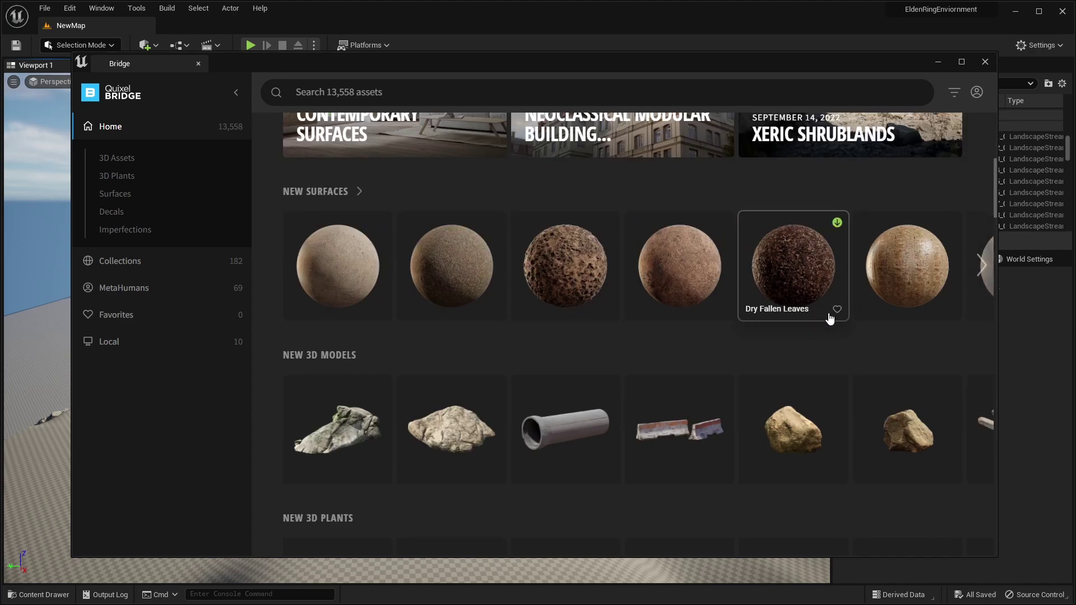
scroll(839, 322, "up", 3)
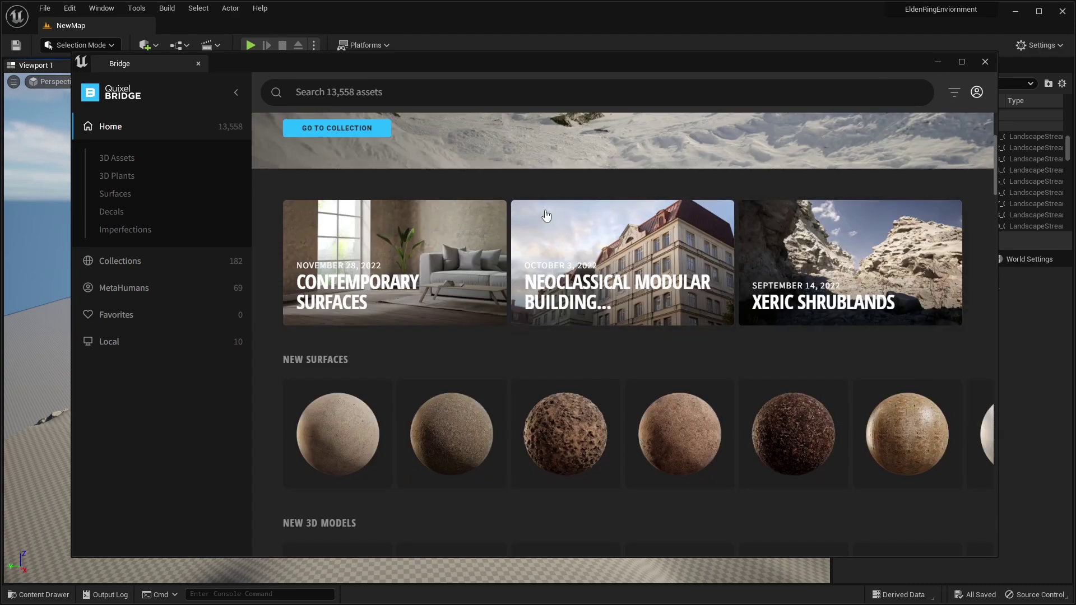
scroll(493, 168, "up", 3)
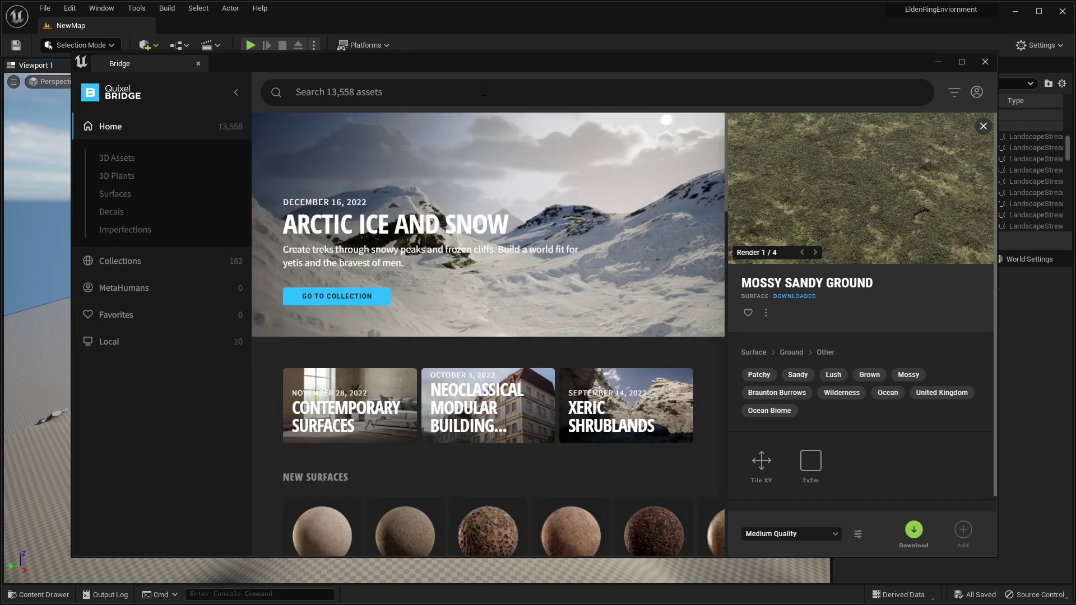
Search the Bridge library for "mossy sandy ground"
left_click(478, 90)
type("mosss")
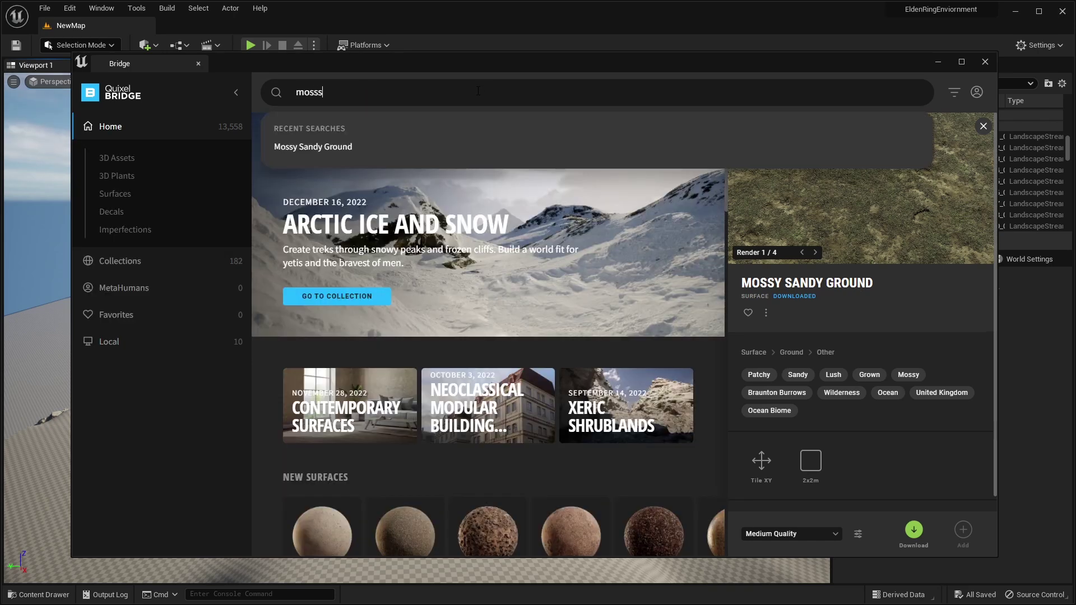
type("y sa")
type("y san")
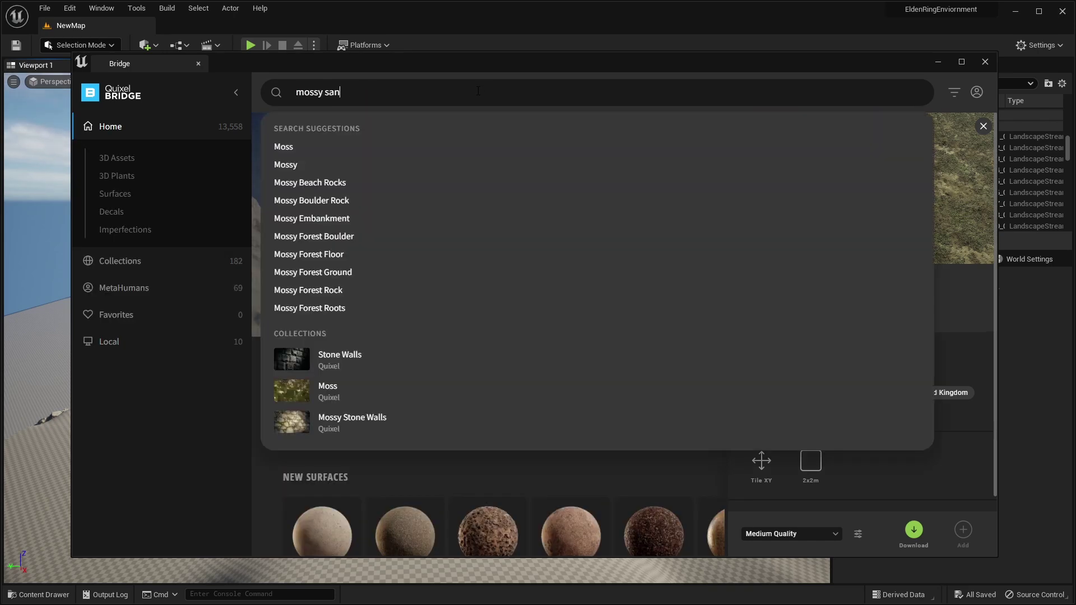
type("dy ground")
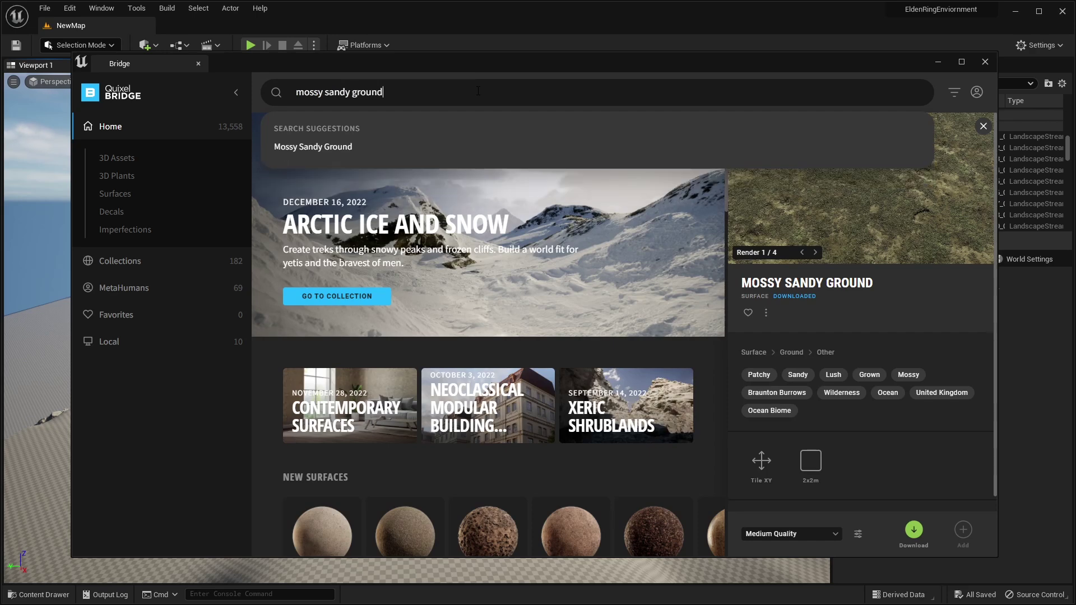
key("Return")
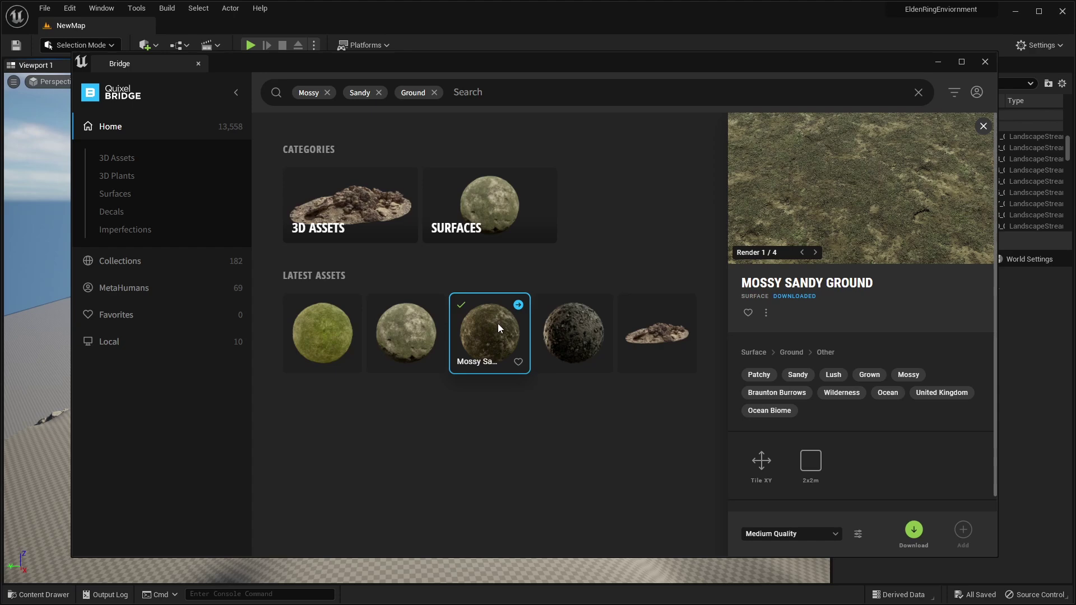
Download the Mossy Sandy Ground surface at Highest Quality and add it to the project from the local assets
left_click(810, 535)
left_click(894, 467)
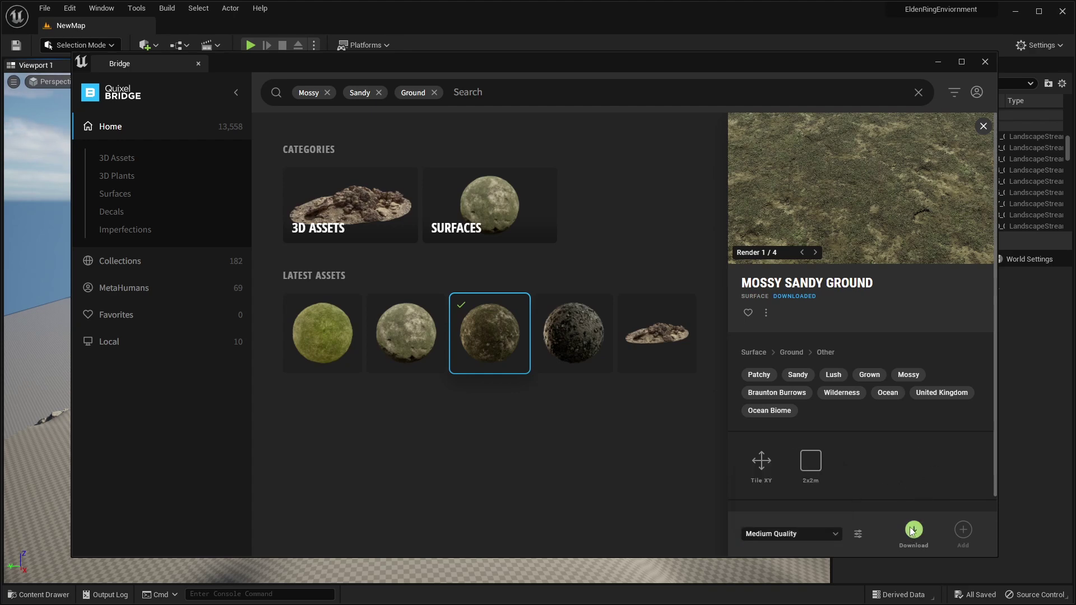
left_click(132, 341)
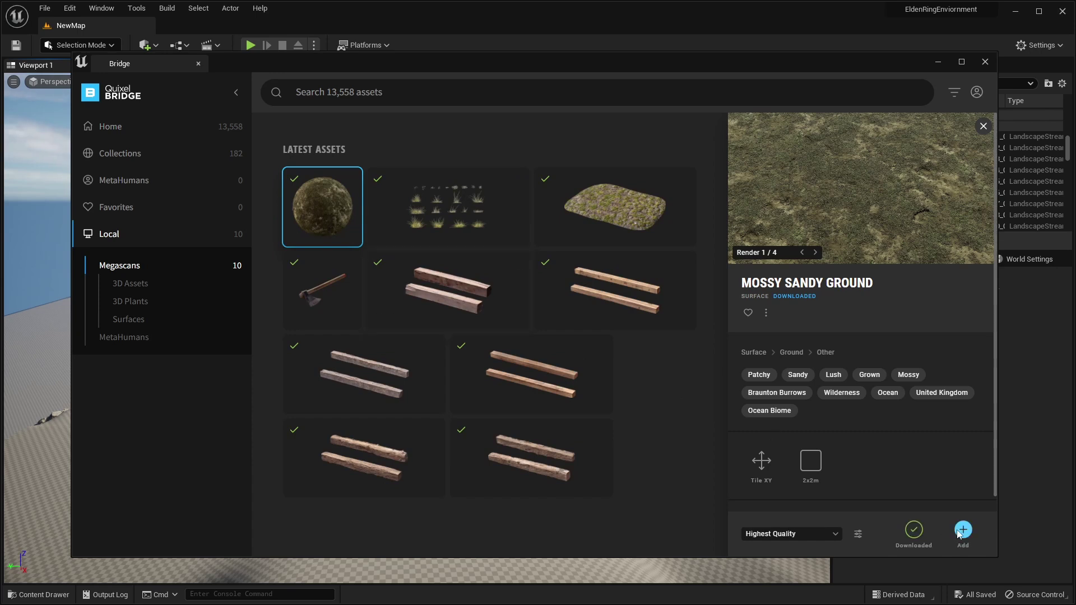
left_click(963, 530)
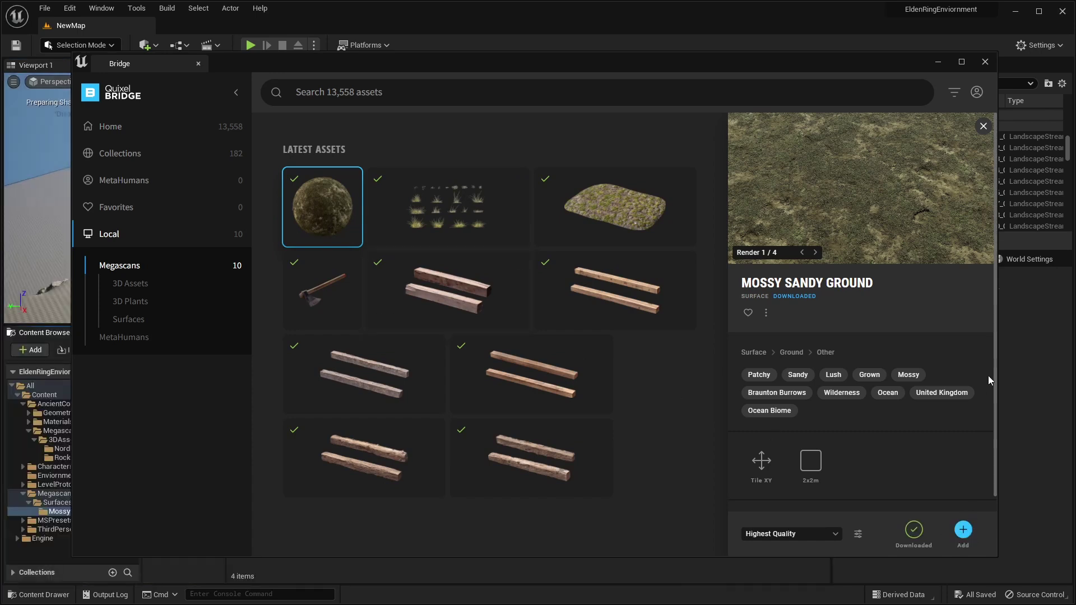
Minimize Bridge and select all the LandscapeStreamingProxy actors under Landscape in the Outliner
left_click(939, 62)
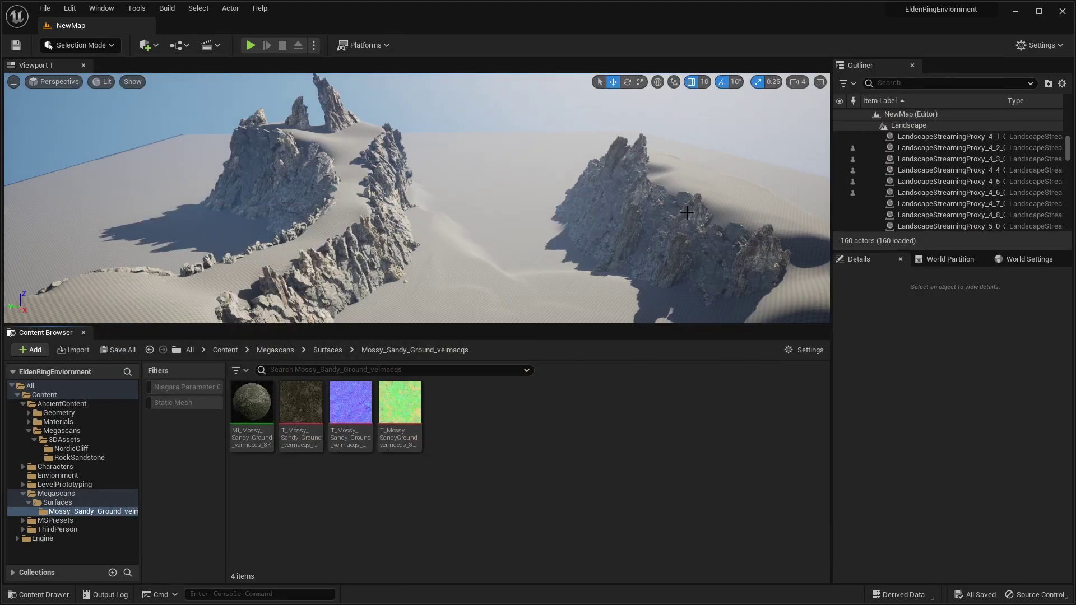
left_click(251, 403)
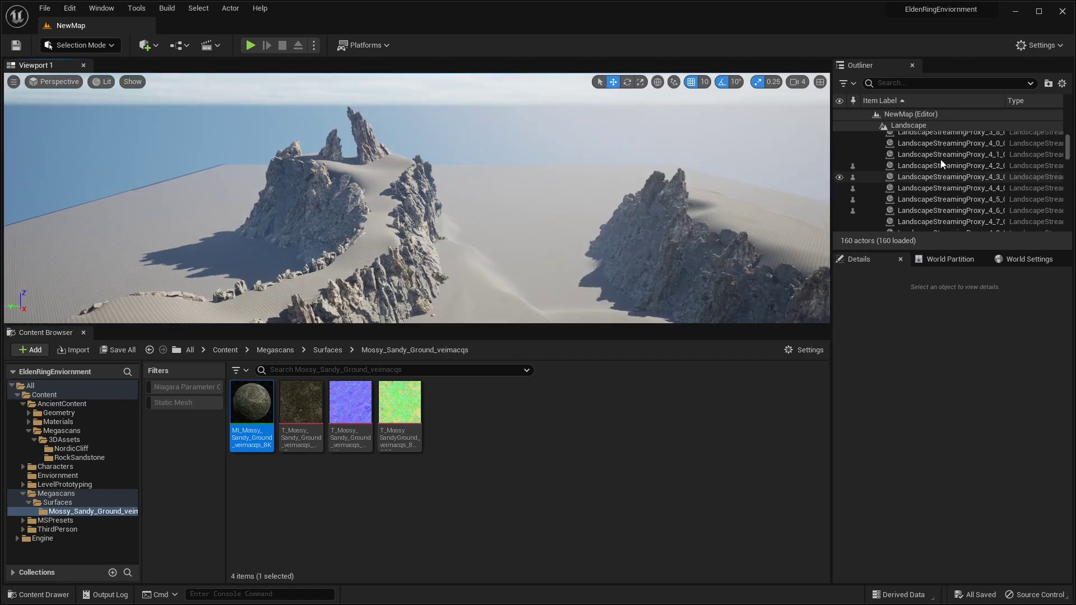
scroll(935, 159, "up", 10)
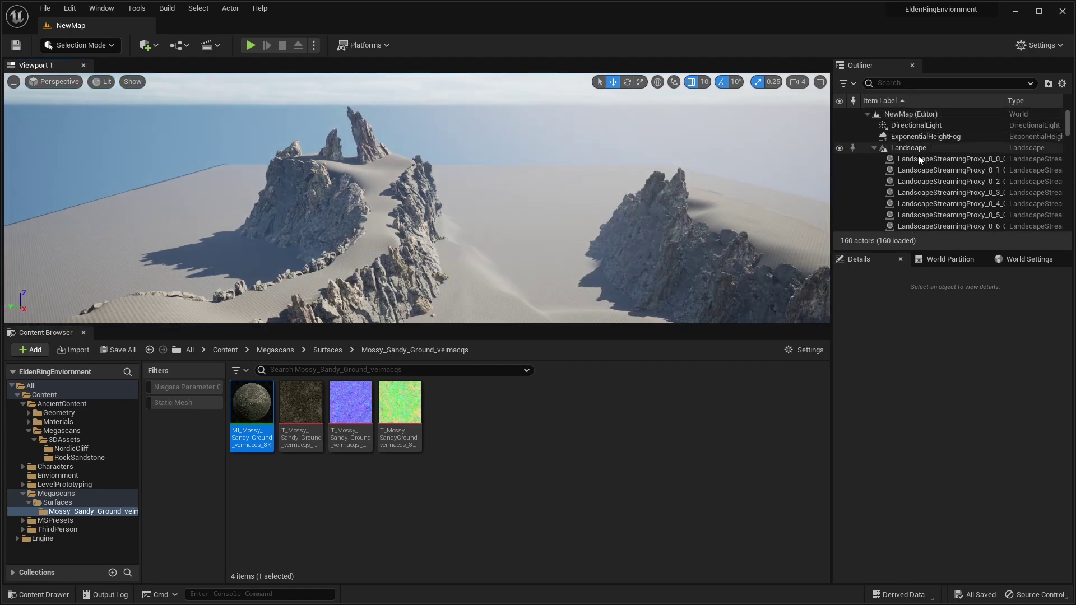
left_click(924, 149)
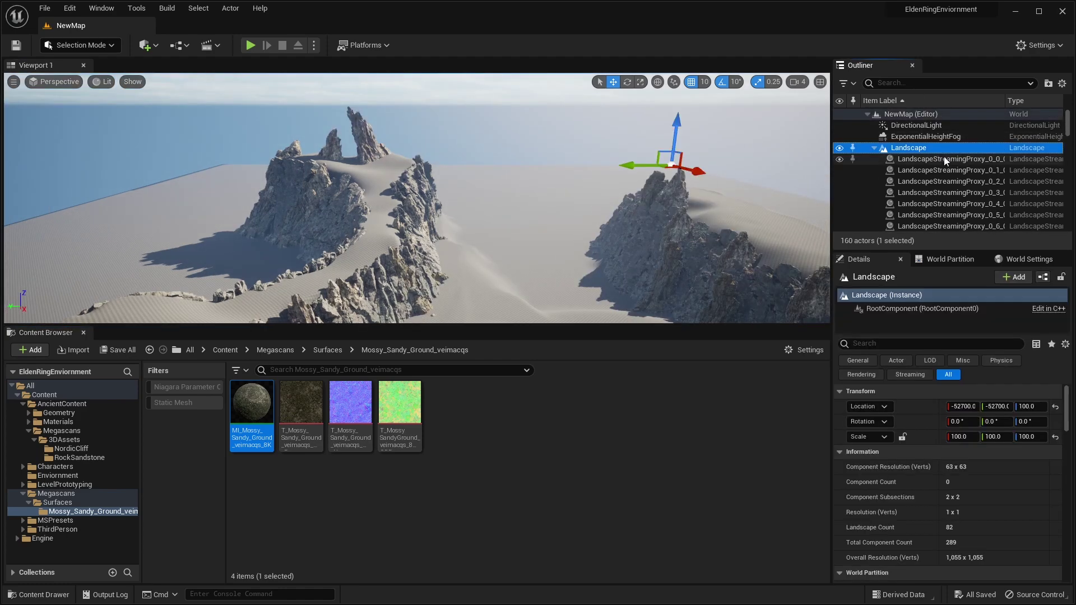
scroll(947, 157, "down", 15)
scroll(954, 167, "up", 4)
left_click(947, 165, "shift")
scroll(946, 165, "up", 8)
scroll(944, 169, "up", 7)
scroll(940, 165, "up", 6)
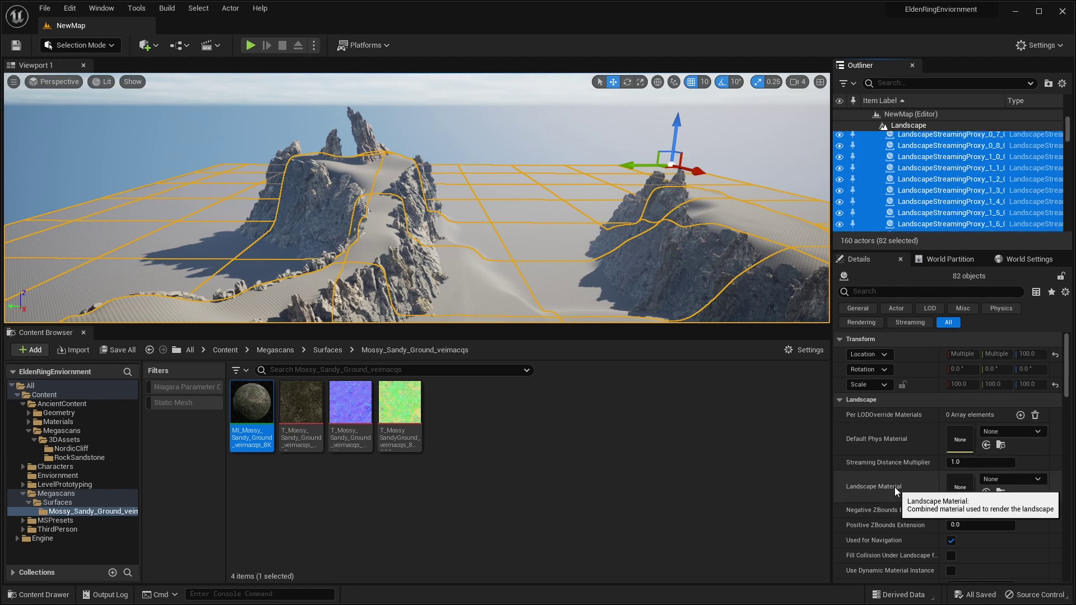
Assign the MI_Mossy_Sandy_Ground material instance as the Landscape Material of the selected landscape proxies
left_click(257, 412)
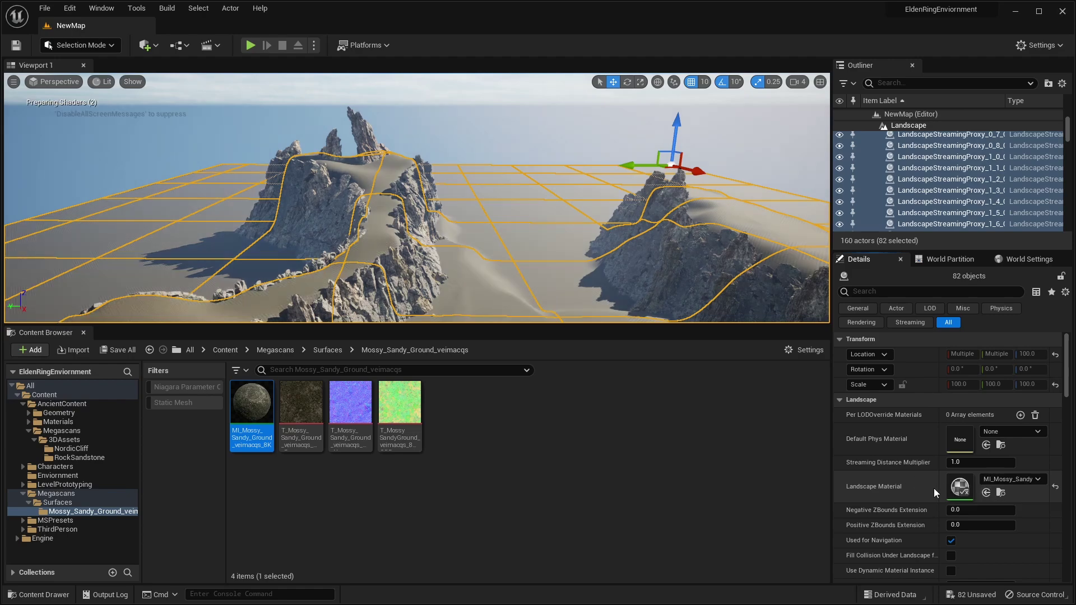
left_click(986, 493)
mouse_move(514, 169)
right_mouse_down()
mouse_move(514, 235)
mouse_move(513, 169)
right_mouse_up()
scroll(514, 169, "down", 3)
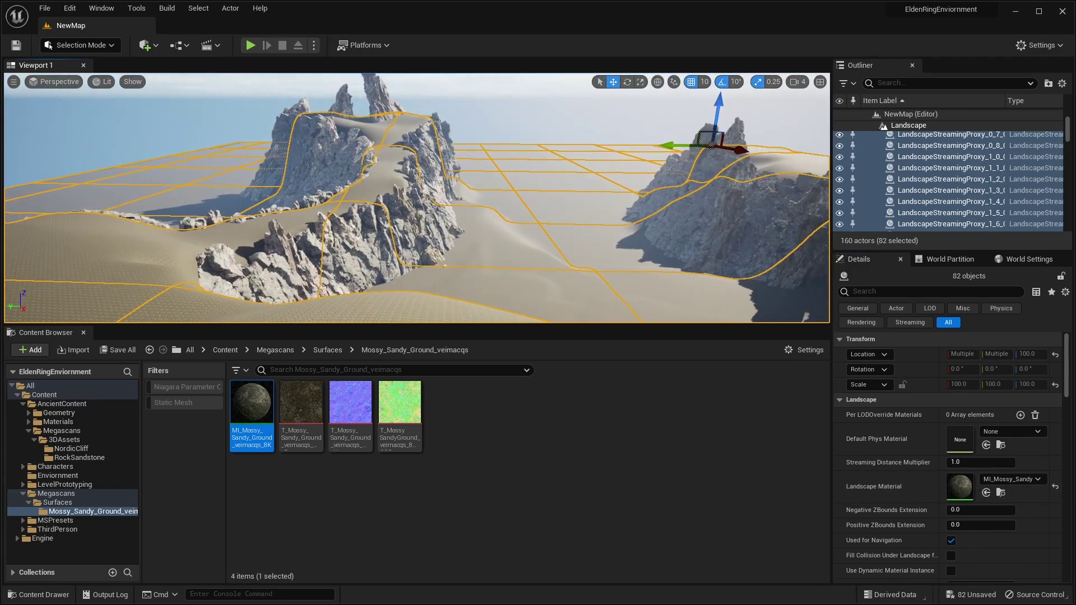
Open the Mossy Sandy Ground material instance beside the landscape view and enable its Tiling/Offset override
double_click(253, 396)
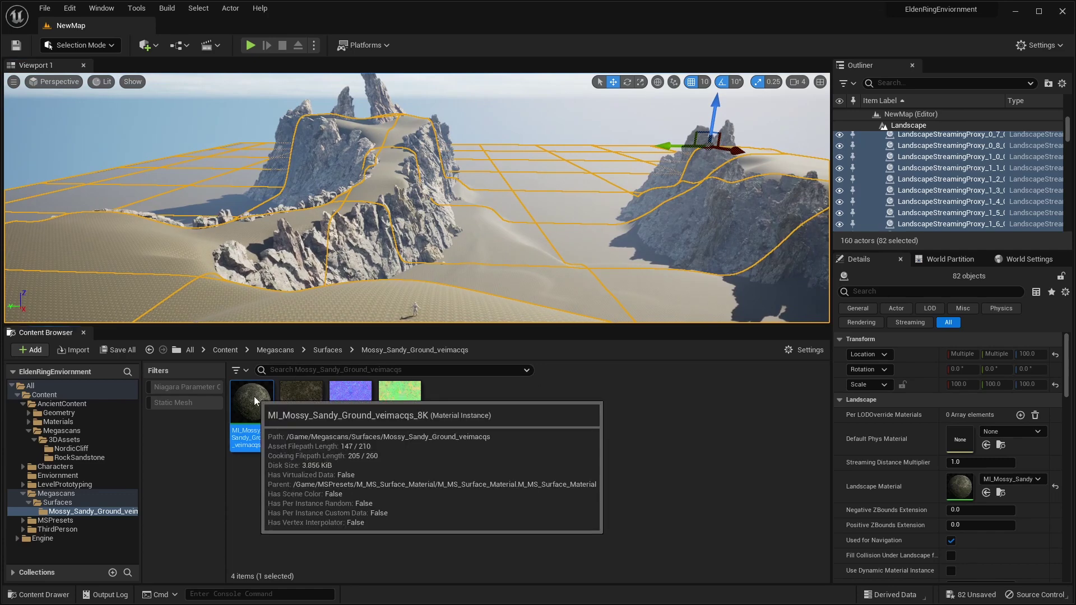
left_click_drag(645, 252, 681, 168)
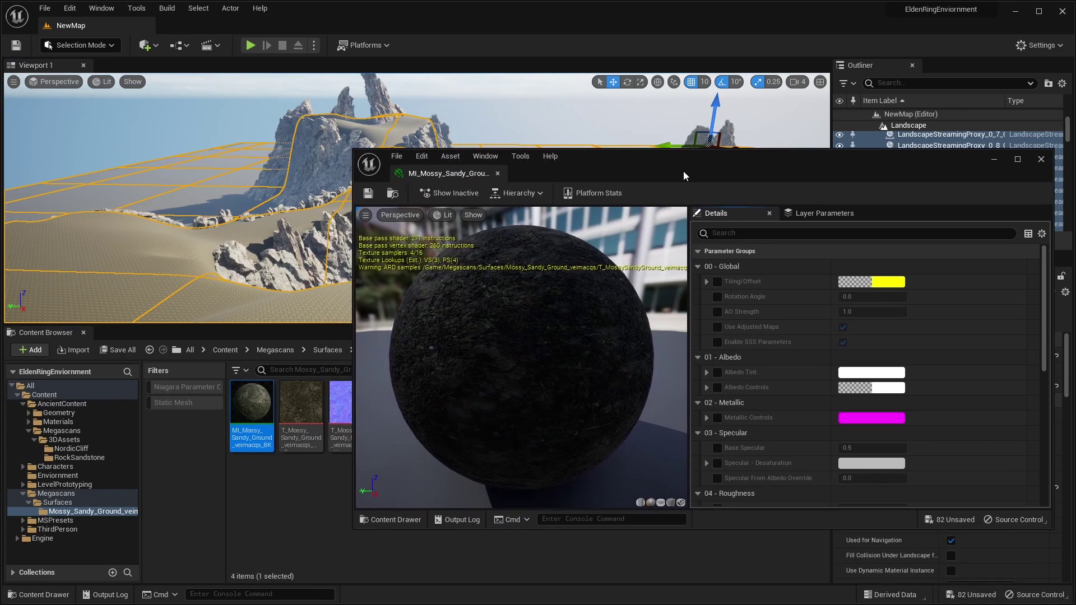
left_click(717, 282)
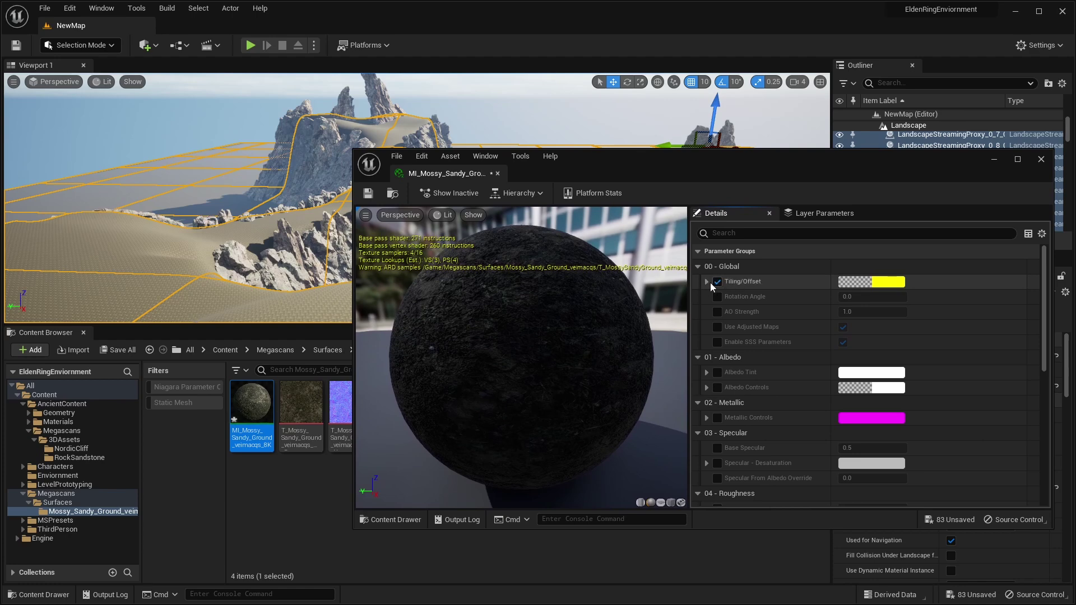
left_click(706, 282)
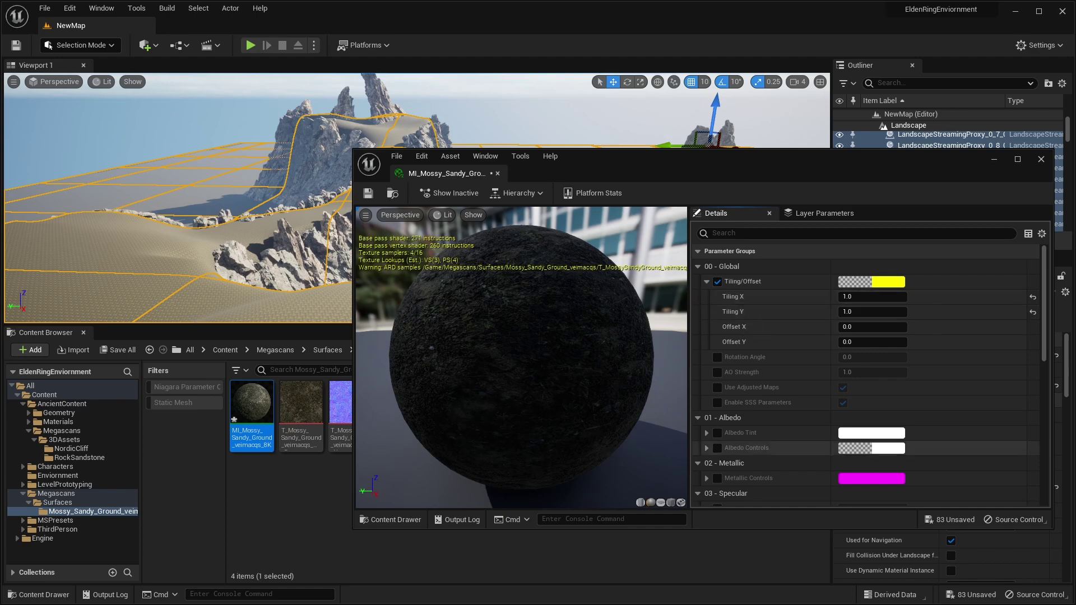
left_click_drag(722, 165, 630, 270)
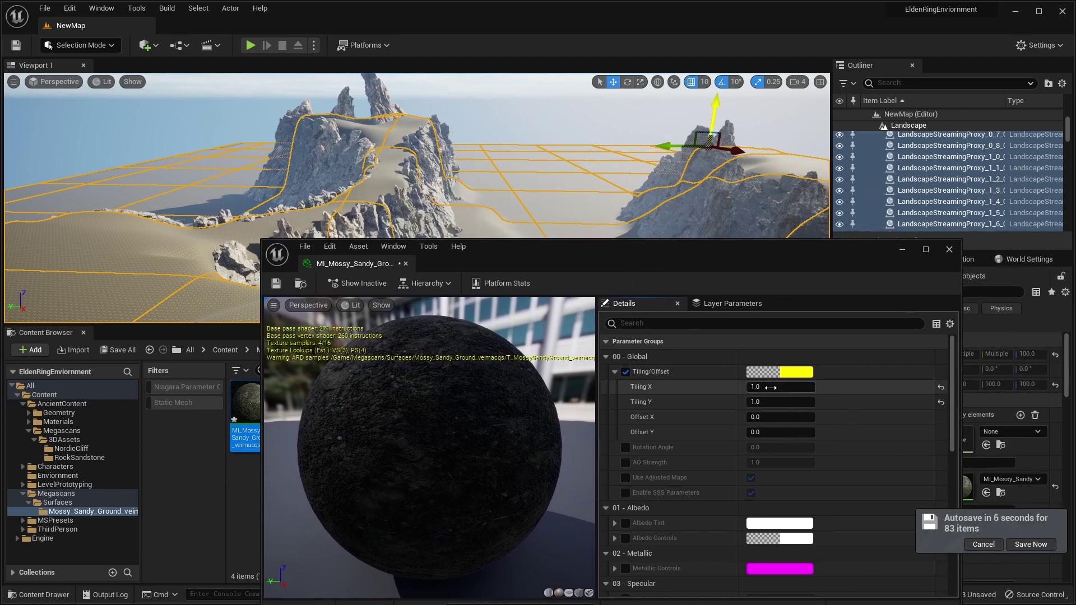
Set Tiling X and Tiling Y to 0.02, close the material instance and hide the editor overlays in the viewport
type("2")
key("Tab")
type(".02")
key("Return")
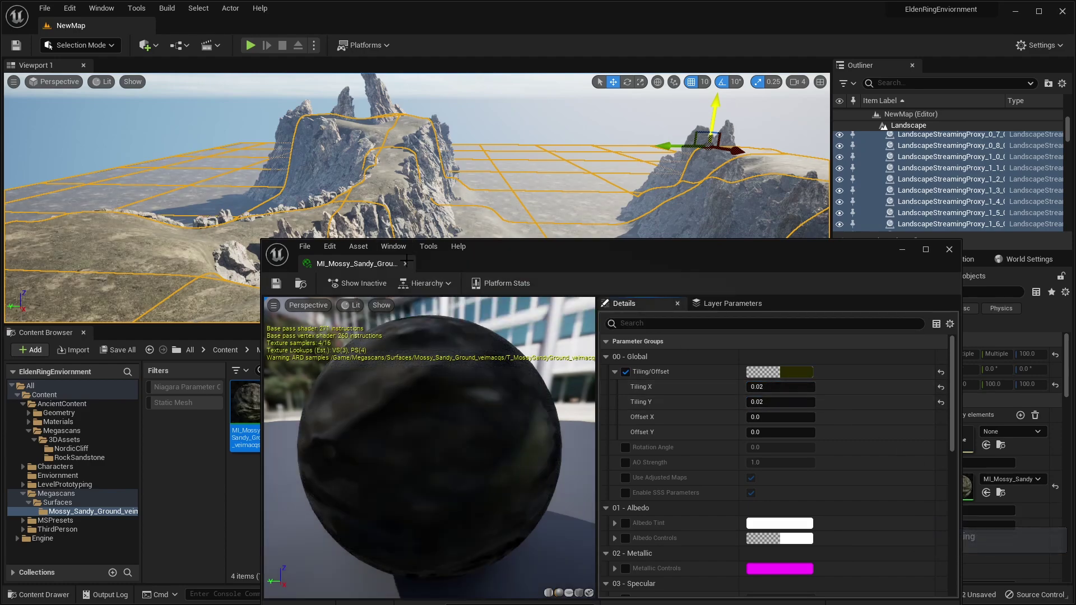
left_click(408, 262)
right_click_drag(455, 241, 446, 220)
key("g")
mouse_move(513, 170)
right_mouse_down()
mouse_move(536, 151)
mouse_move(523, 179)
right_mouse_up()
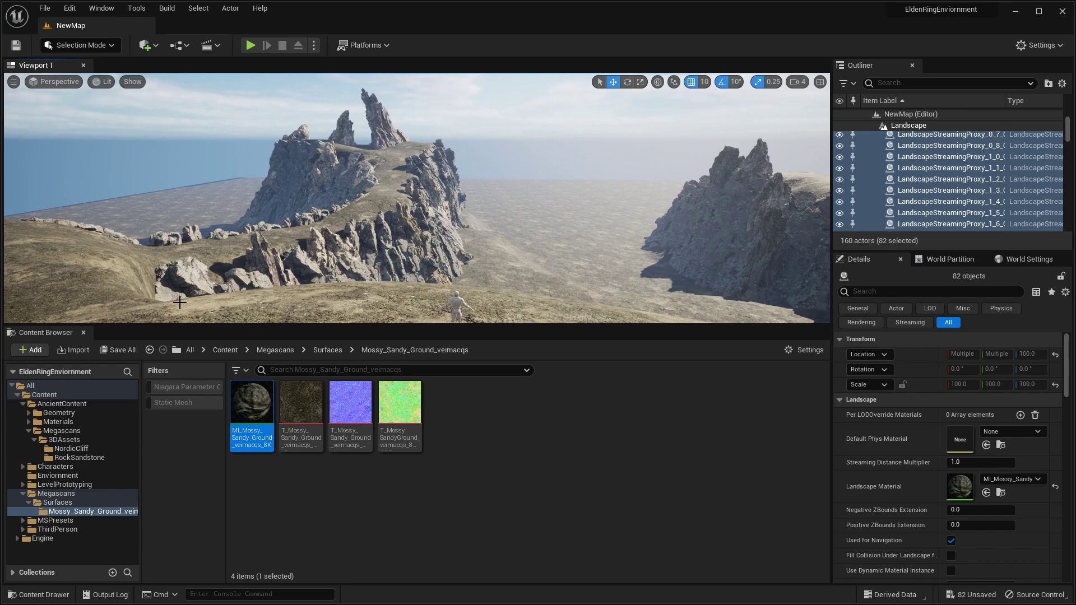
Enable Albedo Tint on the Mossy Sandy Ground material instance and tint it yellow with RGB about 1.0, 0.90, 0.13
key("alt+Tab")
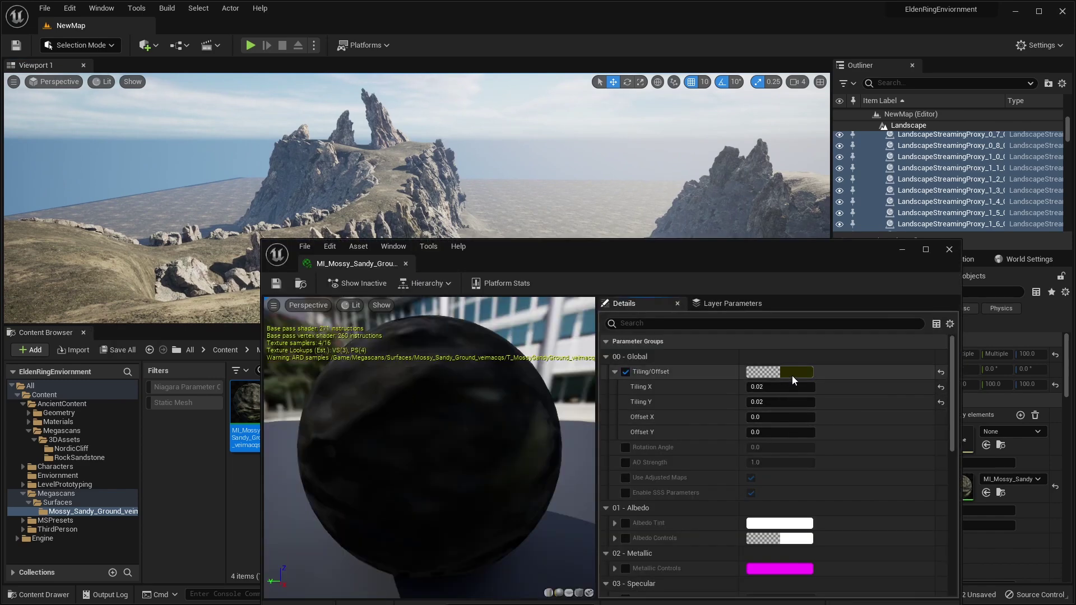
scroll(792, 375, "down", 3)
left_click(626, 469)
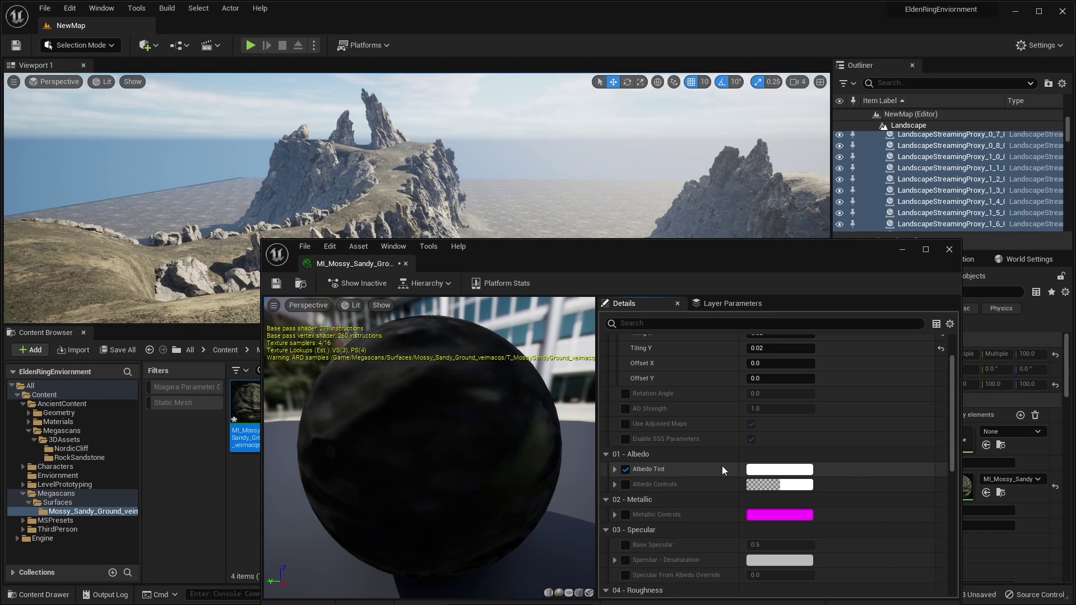
left_click(778, 470)
left_click(821, 399)
left_click_drag(821, 398, 874, 420)
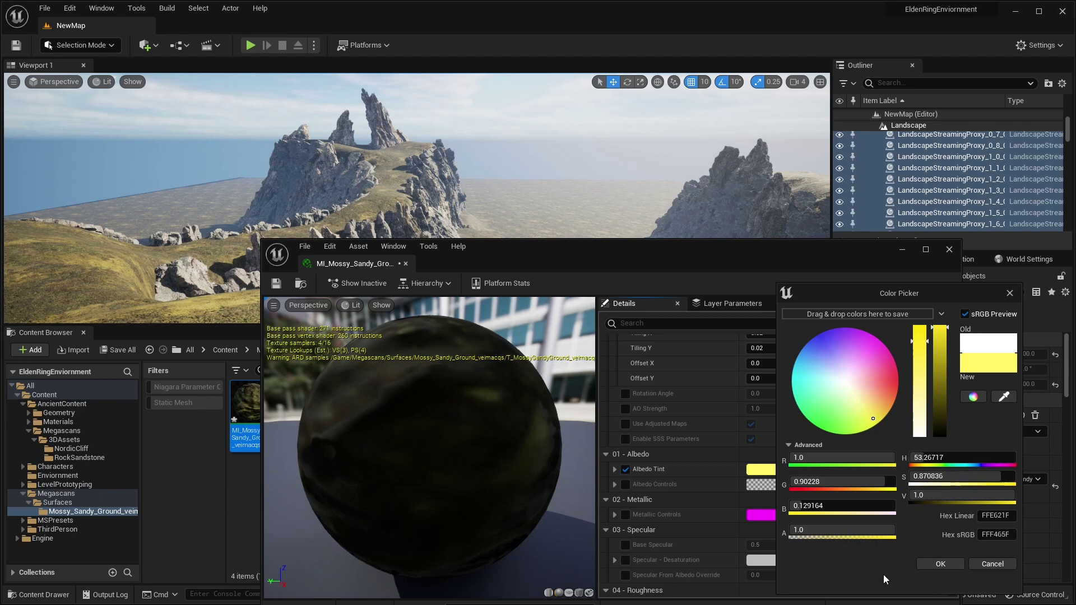
left_click(939, 563)
left_click(405, 263)
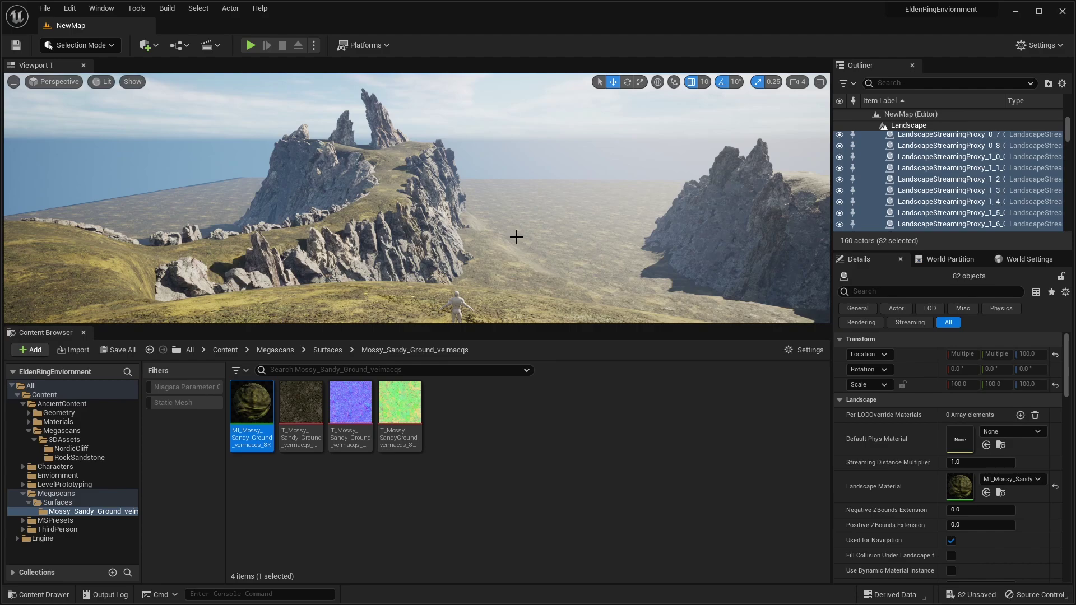
left_click(84, 332)
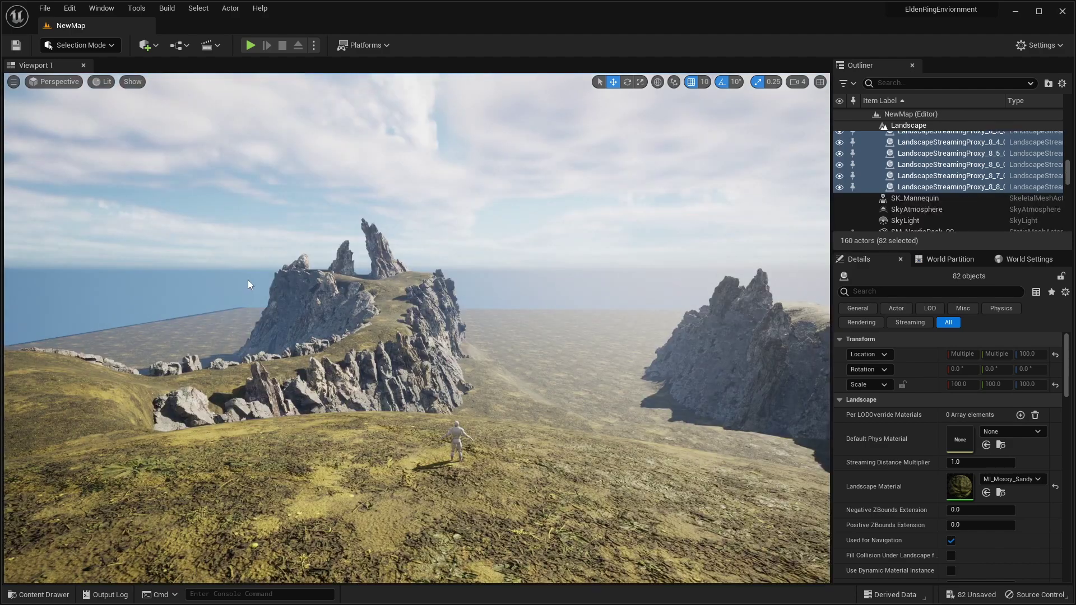
Switch to the Epic Games Launcher and look through the preview images of Megascans Trees: European Hornbeam
key("alt+Tab")
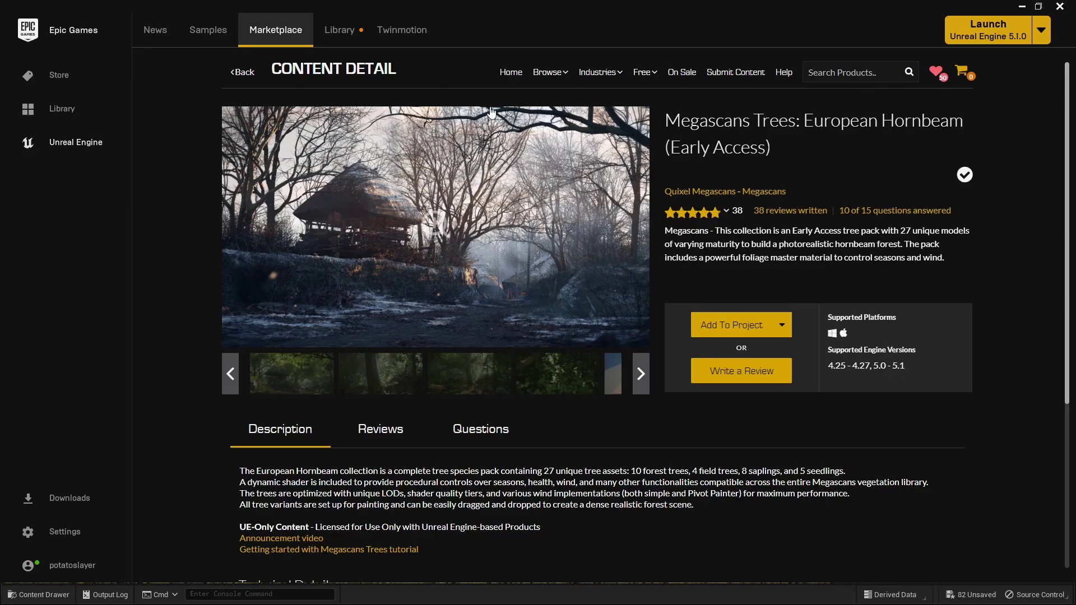
left_click_drag(680, 120, 796, 120)
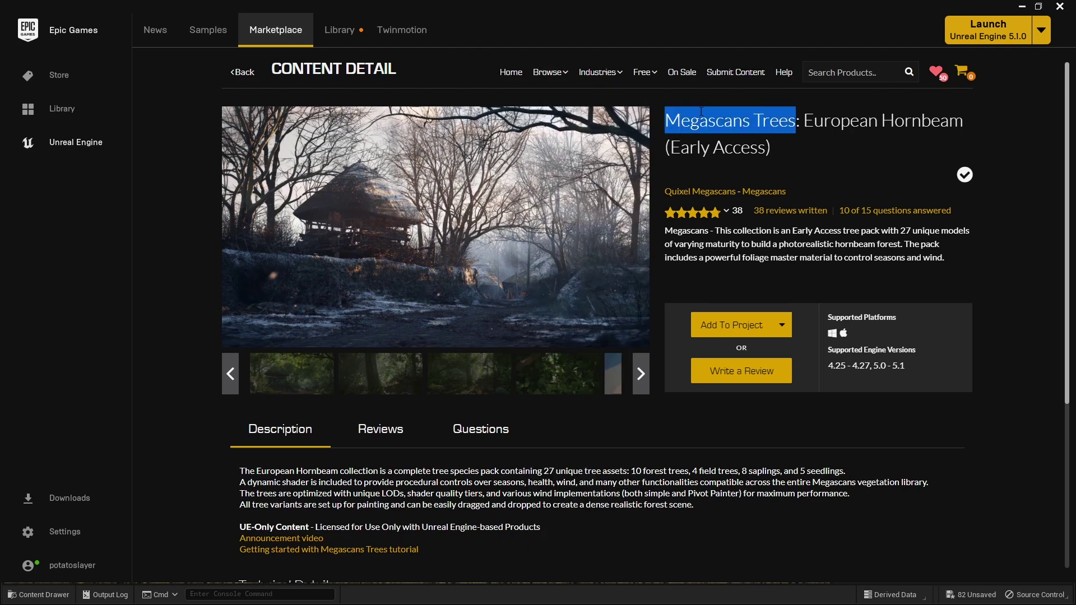
left_click(405, 375)
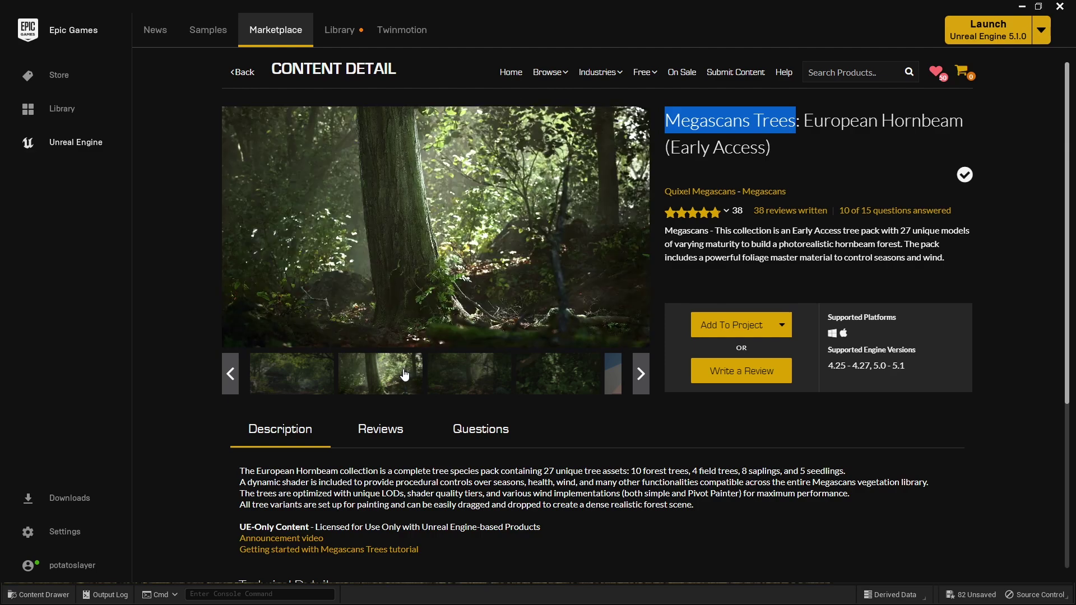
left_click(447, 385)
left_click(481, 388)
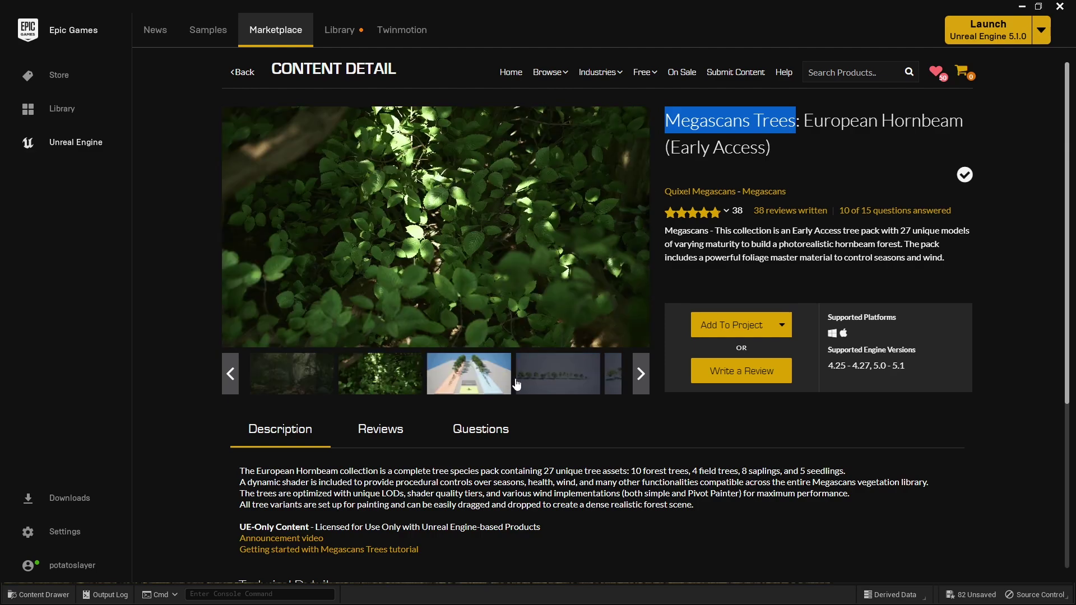
left_click(507, 384)
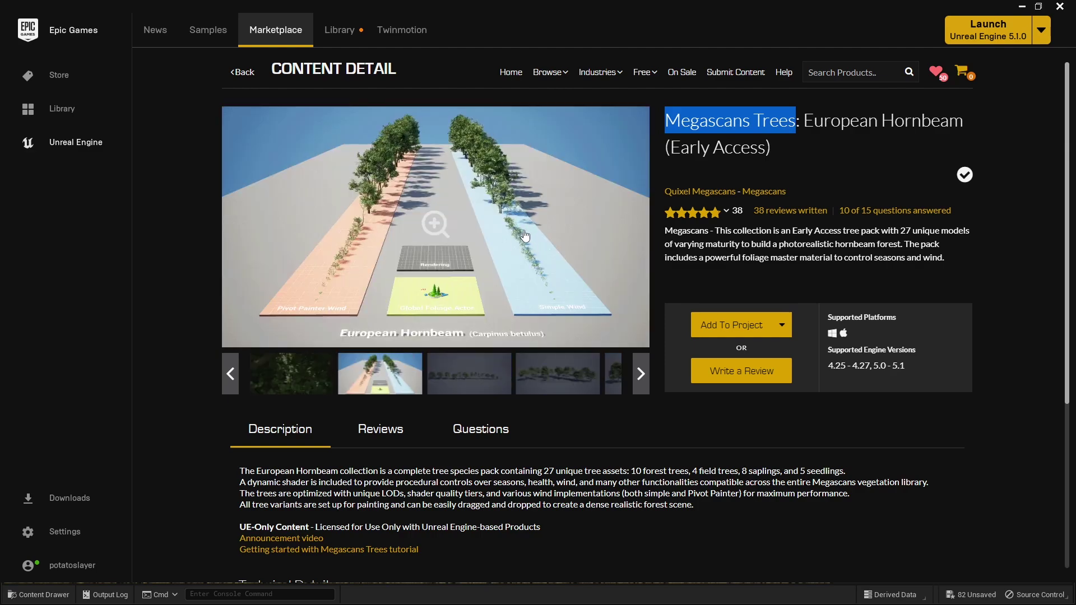
left_click(485, 387)
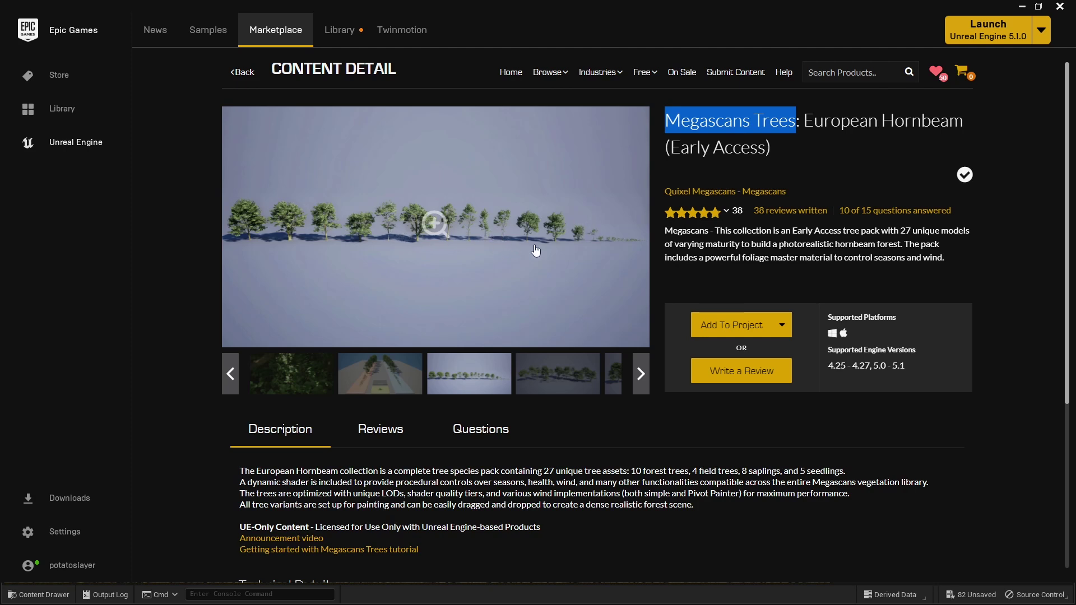
left_click(532, 386)
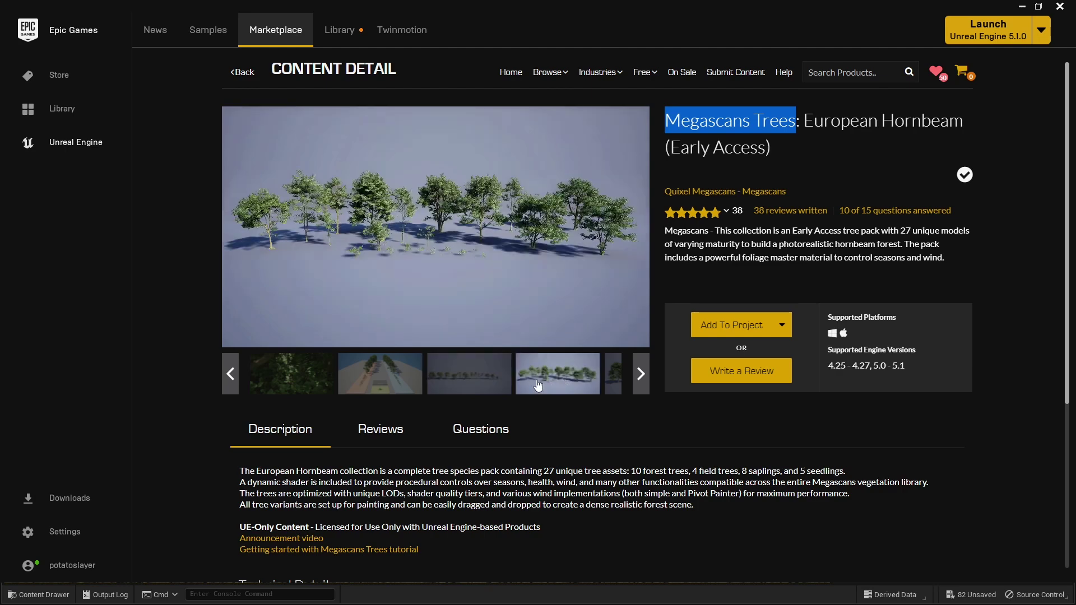
Add the European Hornbeam pack to the project and open its Foliage > PivotPainter folder in Unreal Engine
left_click(710, 330)
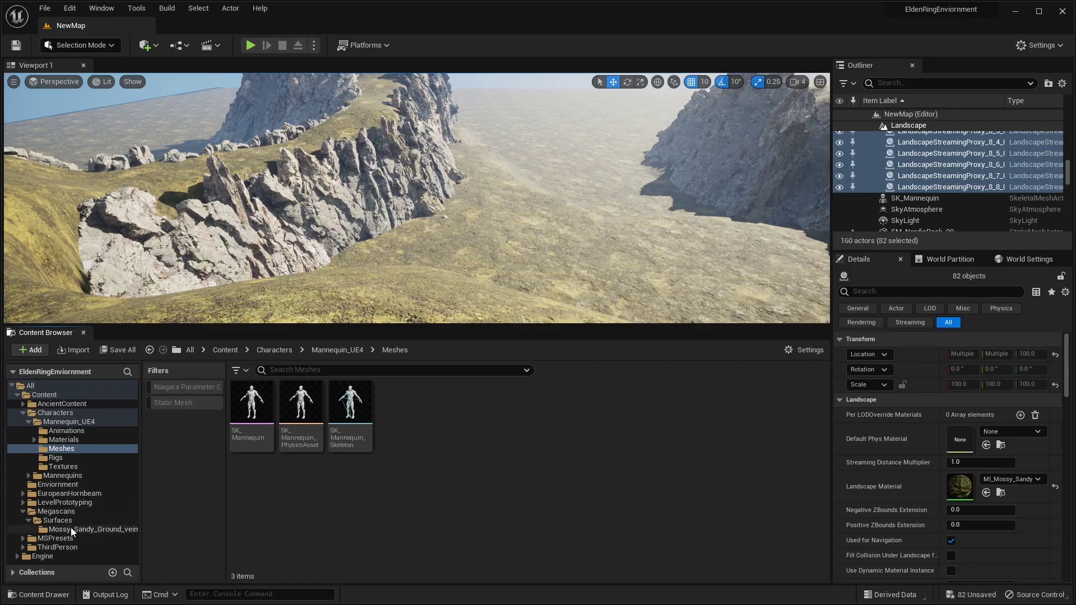
left_click(56, 538)
left_click(77, 494)
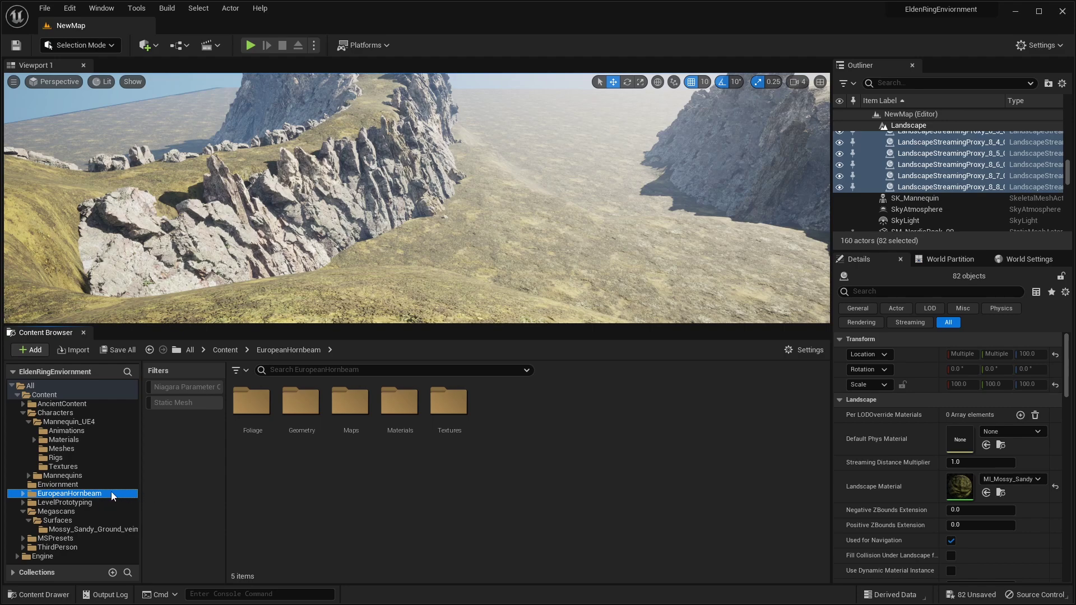
double_click(252, 418)
double_click(248, 421)
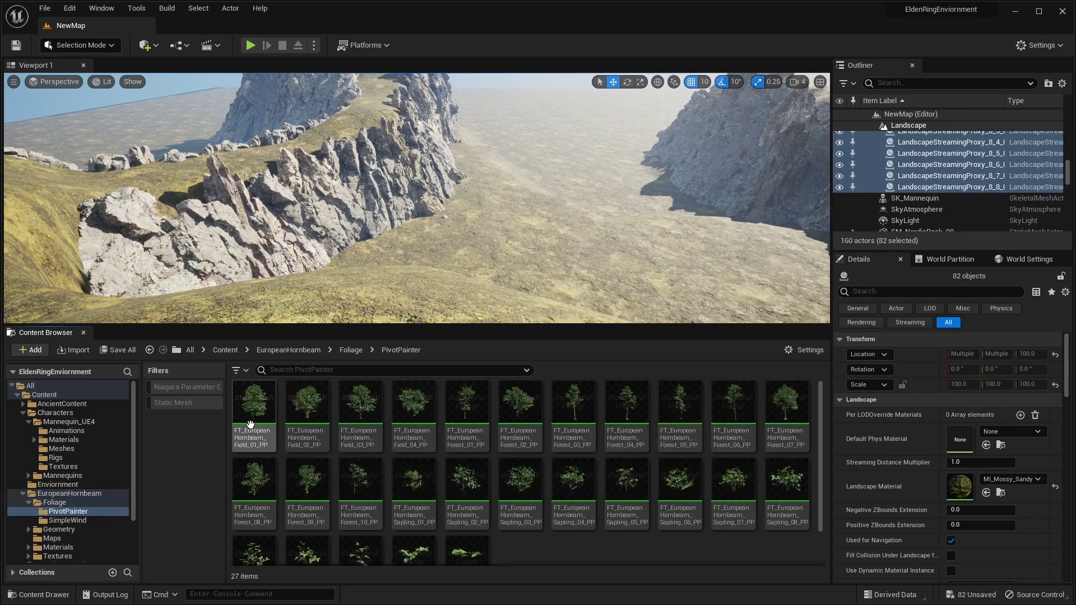
scroll(518, 421, "down", 3)
scroll(411, 459, "up", 3)
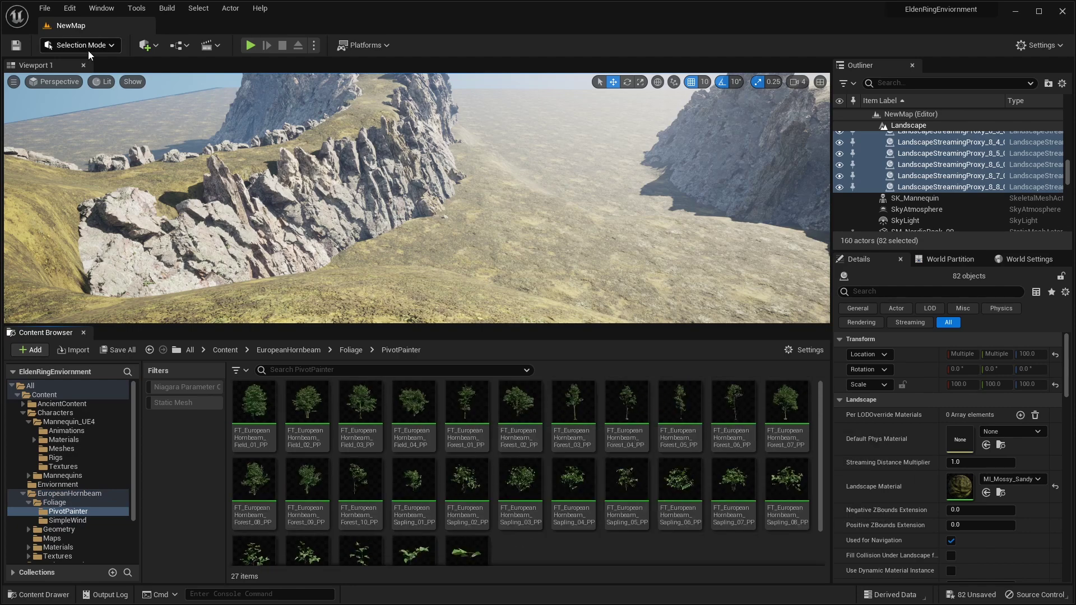
Switch the editor to Foliage Mode and shrink the Content Browser to make room for the foliage palette
left_click(88, 51)
left_click(85, 87)
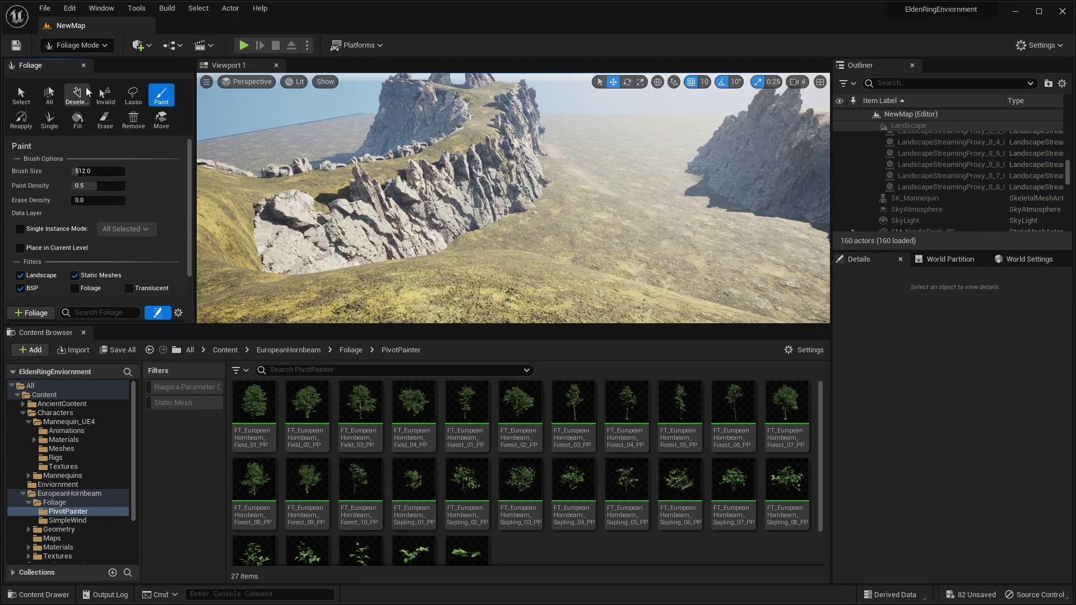
left_click_drag(182, 326, 180, 415)
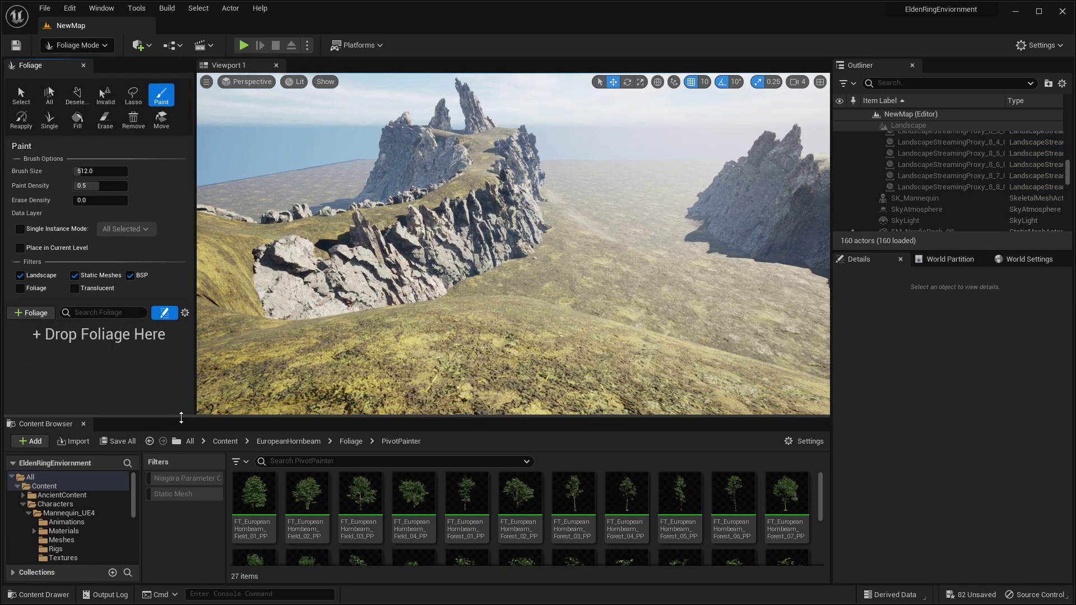
Add the European Hornbeam Field_01_PP, Field_02_PP and Field_03_PP trees to the foliage palette
left_click(339, 507)
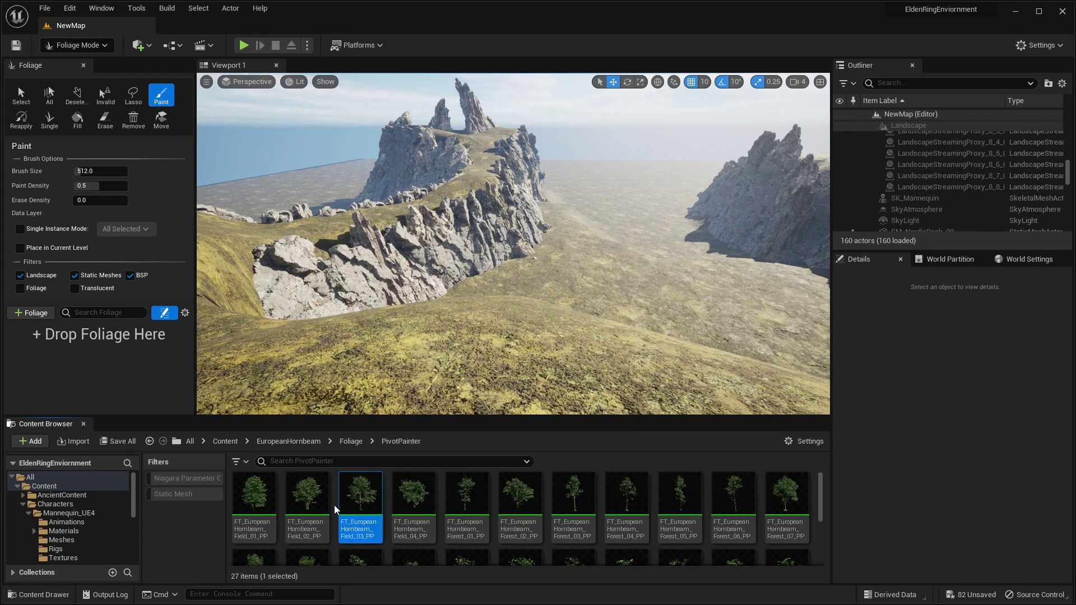
left_click(312, 499, "ctrl")
scroll(603, 508, "down", 1)
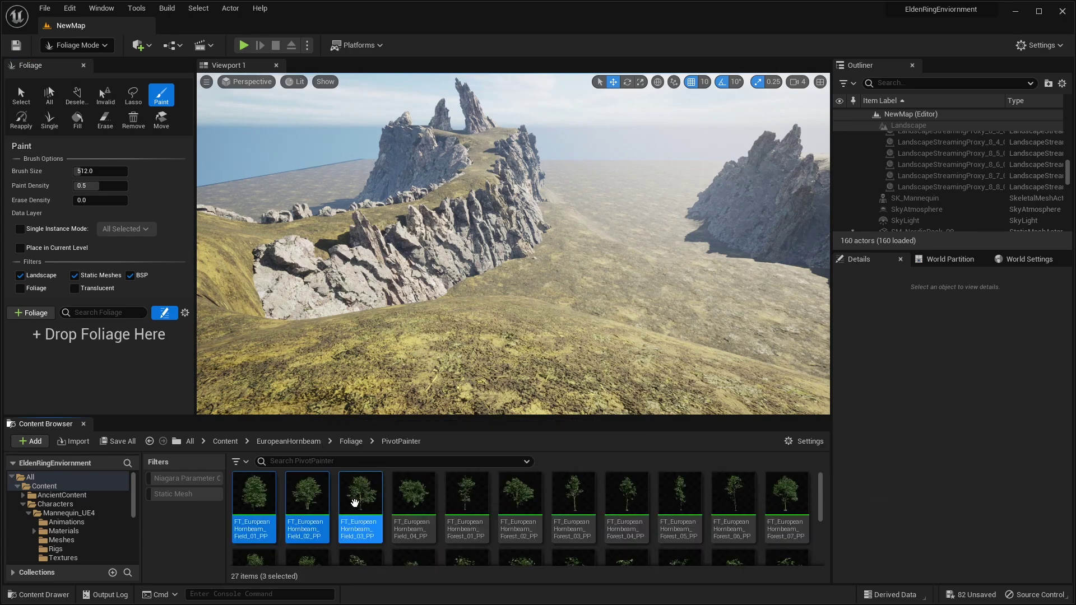
left_click_drag(355, 503, 131, 348)
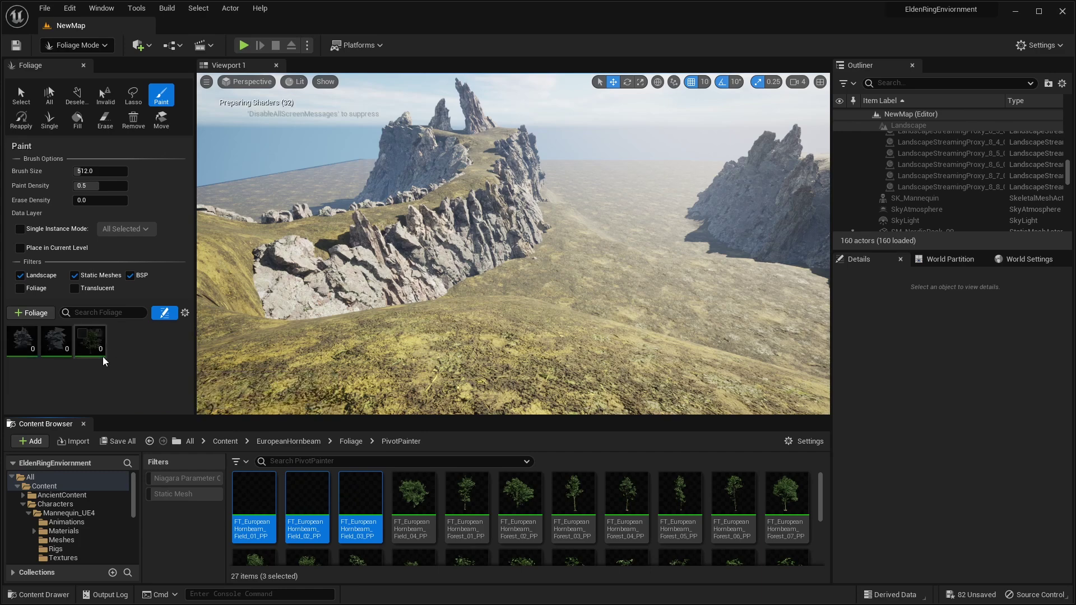
Activate the hornbeam foliage types for painting and set the paint density to 0.001 with a brush size of about 1760
left_click(84, 338)
left_click(24, 337)
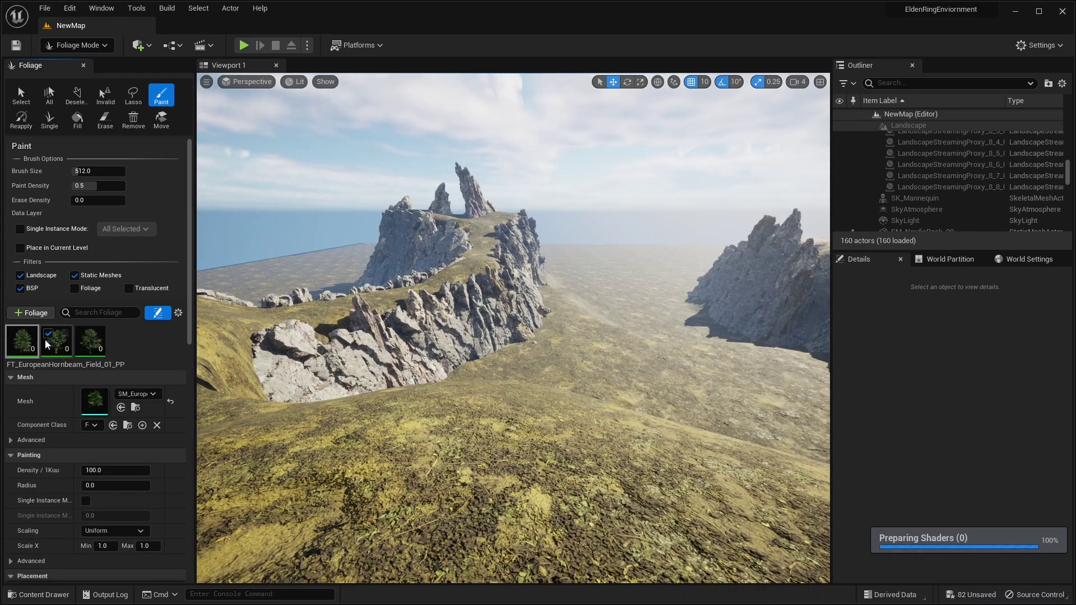
left_click(98, 185)
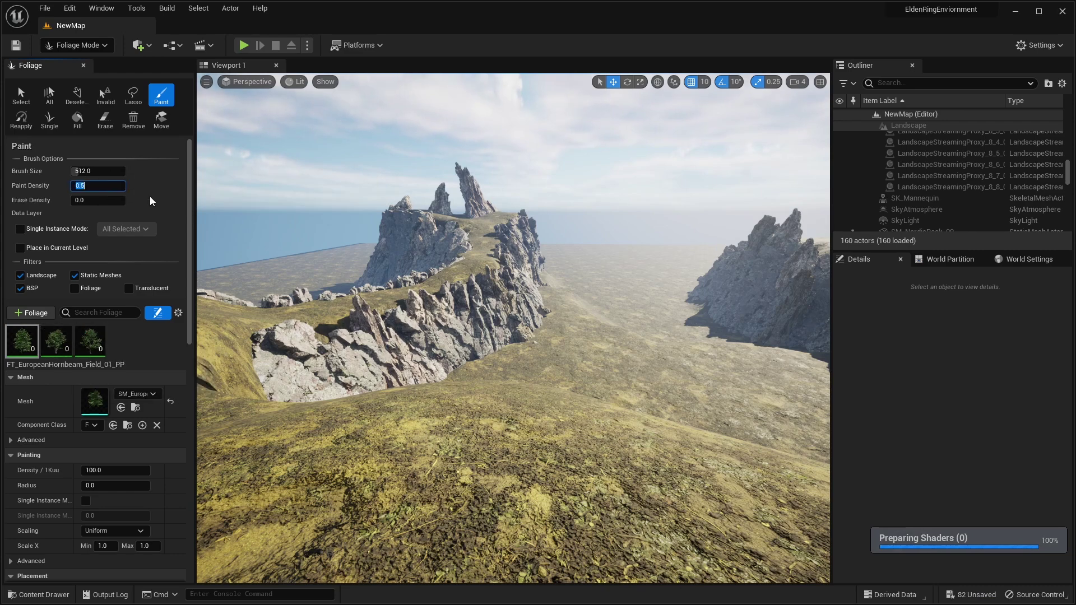
type("0.01")
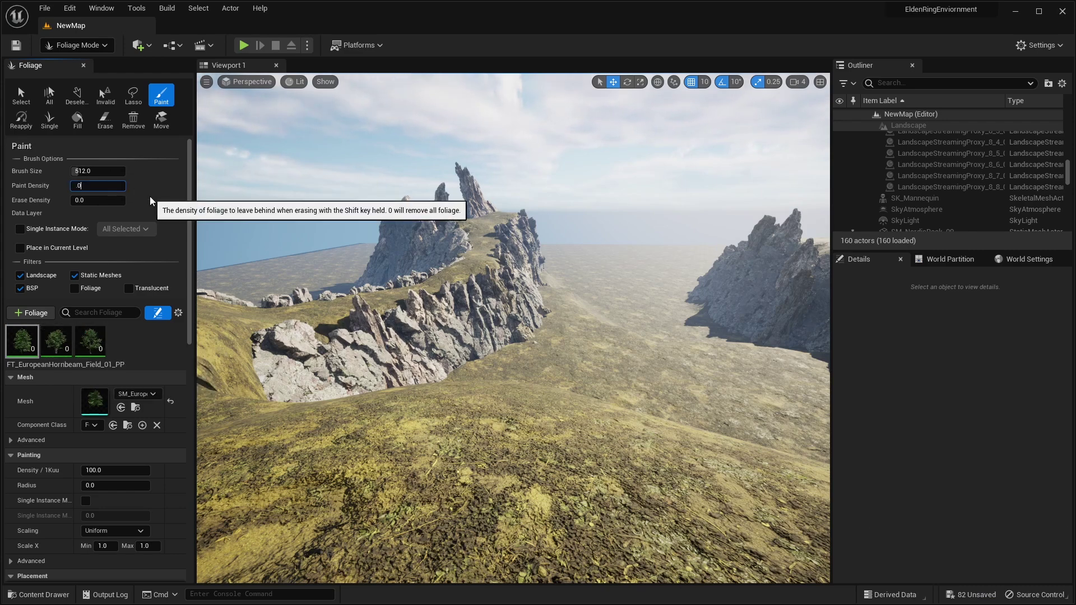
type("0.001")
key("Return")
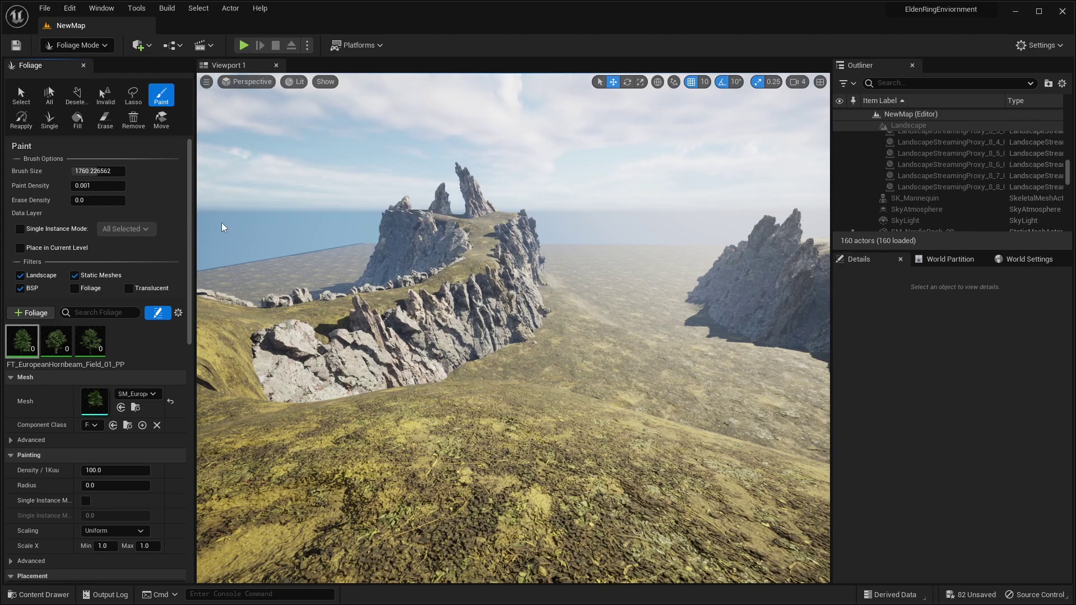
Try a foliage stroke across the valley floor between the cliffs and undo it
right_click_drag(302, 258, 306, 258)
key("w")
mouse_move(572, 302)
right_mouse_down()
mouse_move(572, 347)
mouse_move(571, 329)
right_mouse_up()
scroll(572, 329, "down", 3)
mouse_move(513, 320)
left_mouse_down()
mouse_move(453, 343)
mouse_move(589, 281)
mouse_move(547, 398)
mouse_move(552, 245)
mouse_move(699, 352)
left_mouse_up()
key("s")
mouse_move(699, 352)
right_mouse_down()
mouse_move(666, 319)
mouse_move(694, 297)
mouse_move(698, 336)
right_mouse_up()
key("ctrl+z")
key("w")
key("s")
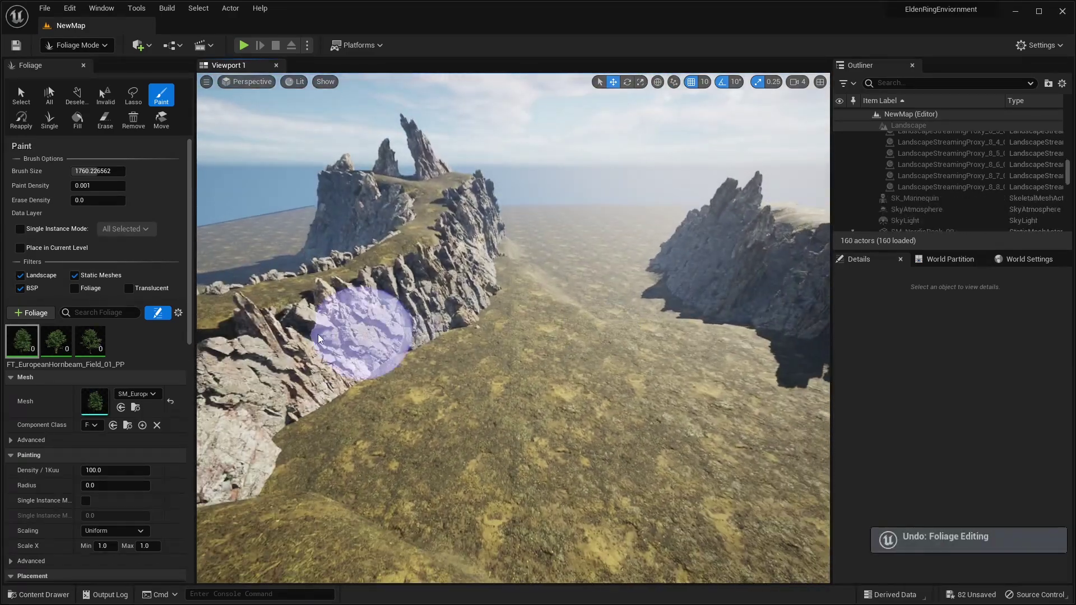
Set the foliage brush size to about 2684 and the paint density to 0.0001
left_click(95, 182)
left_click_drag(99, 171, 108, 171)
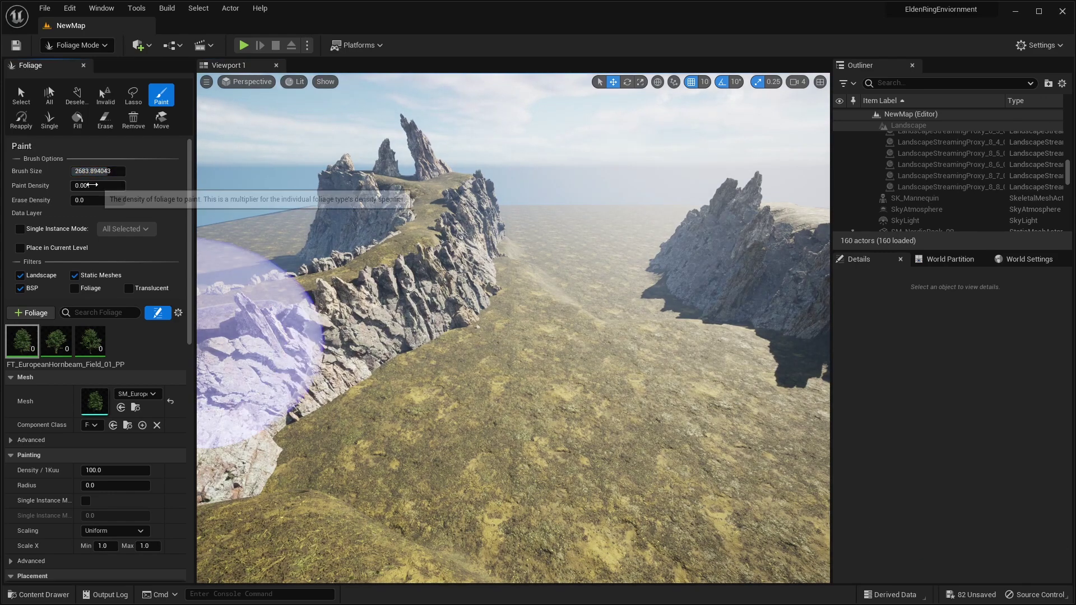
left_click(93, 184)
type(".0001")
key("Return")
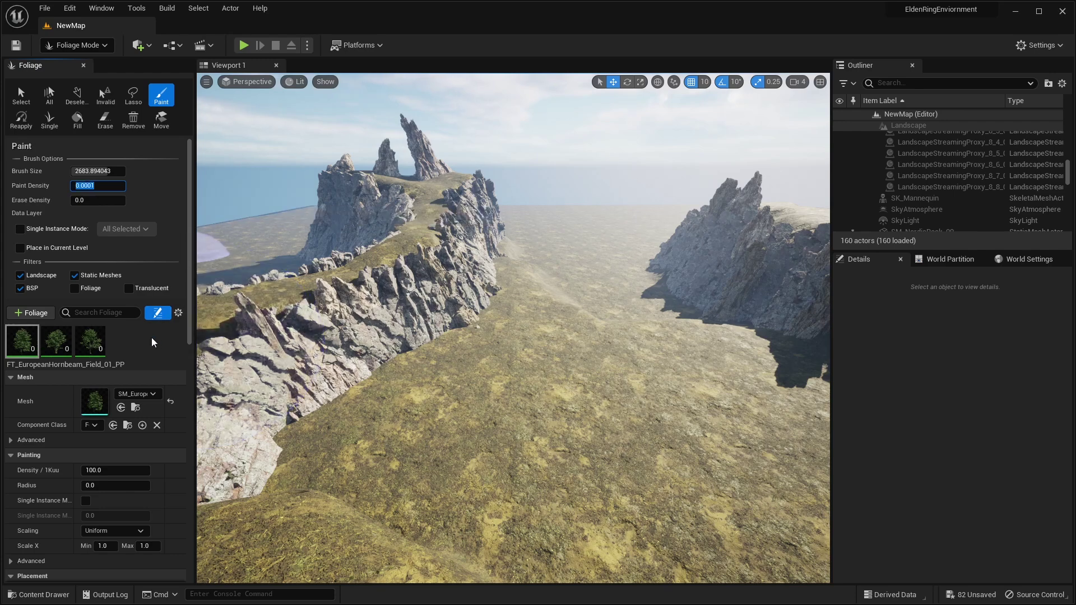
Set Scale X to 0.8 minimum and 1.3 maximum for all three hornbeam foliage types
left_click(93, 348)
left_click(33, 354, "shift")
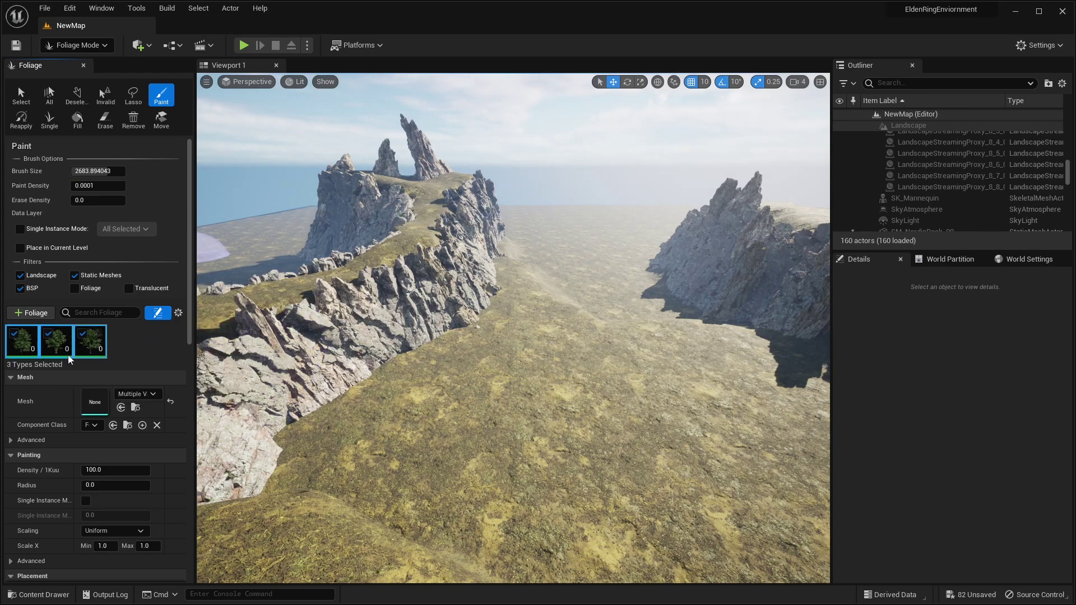
scroll(88, 358, "down", 2)
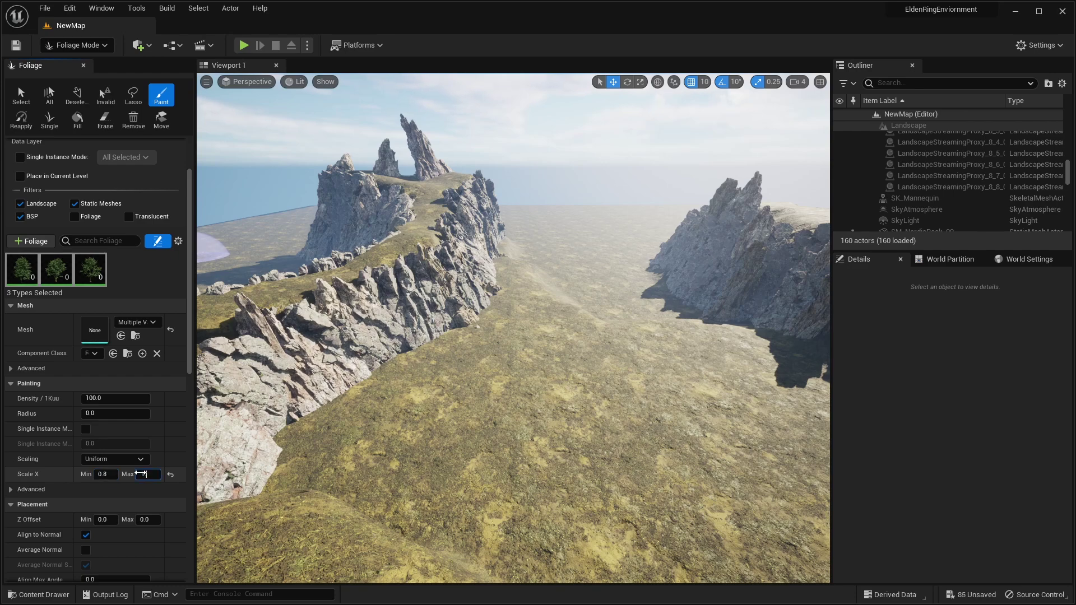
Paint hornbeam trees sparsely across the near valley floor between the cliffs
mouse_move(398, 442)
left_mouse_down()
mouse_move(490, 374)
mouse_move(550, 472)
mouse_move(563, 338)
mouse_move(627, 358)
left_mouse_up()
key("s")
right_click_drag(588, 454, 583, 395)
key("w")
mouse_move(502, 451)
left_mouse_down()
mouse_move(574, 375)
mouse_move(445, 437)
mouse_move(628, 329)
mouse_move(720, 367)
left_mouse_up()
key("s")
right_click_drag(719, 367, 720, 387)
left_click_drag(658, 367, 628, 460)
key("w")
mouse_move(599, 463)
right_mouse_down()
mouse_move(588, 464)
mouse_move(594, 477)
right_mouse_up()
Fill in more hornbeams along the foot of the near rocky cliff with a brush size of about 450
scroll(96, 175, "up", 2)
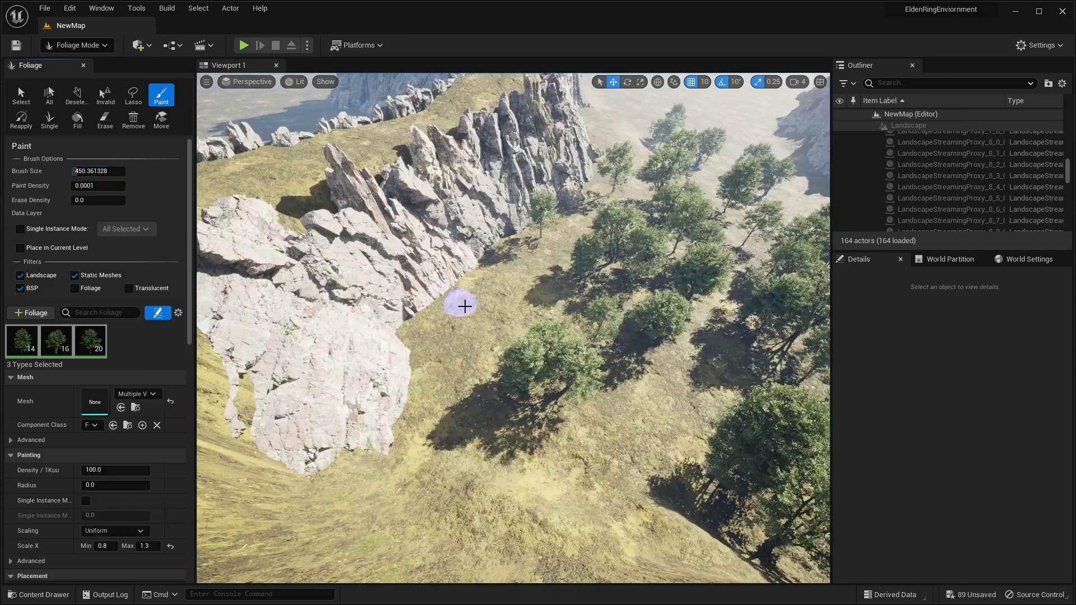
left_click_drag(444, 331, 518, 275)
left_click_drag(455, 369, 512, 320)
right_click_drag(512, 320, 561, 305)
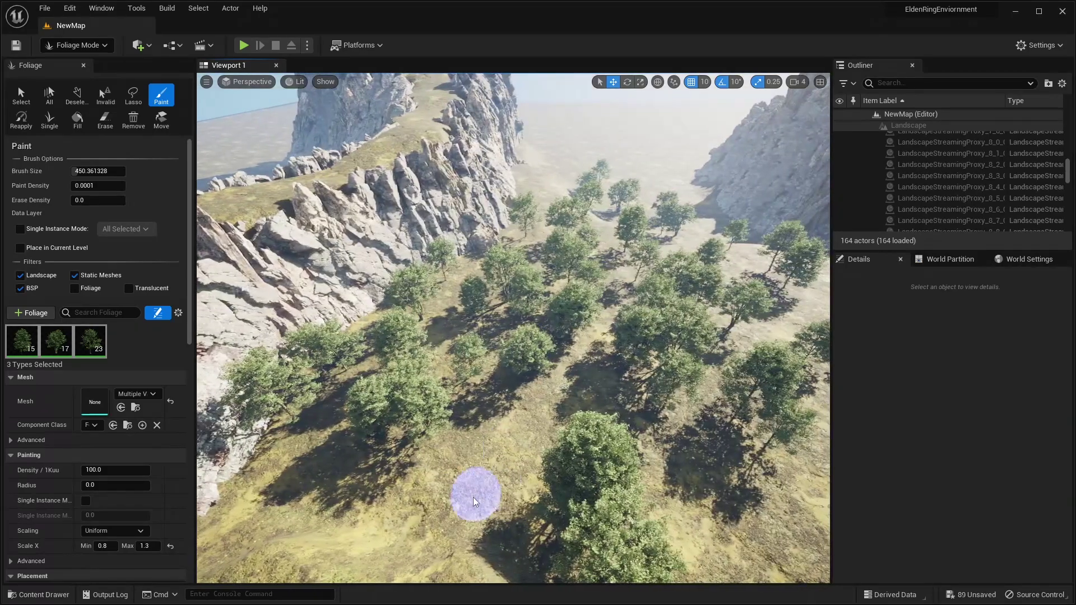
right_click_drag(487, 422, 576, 428)
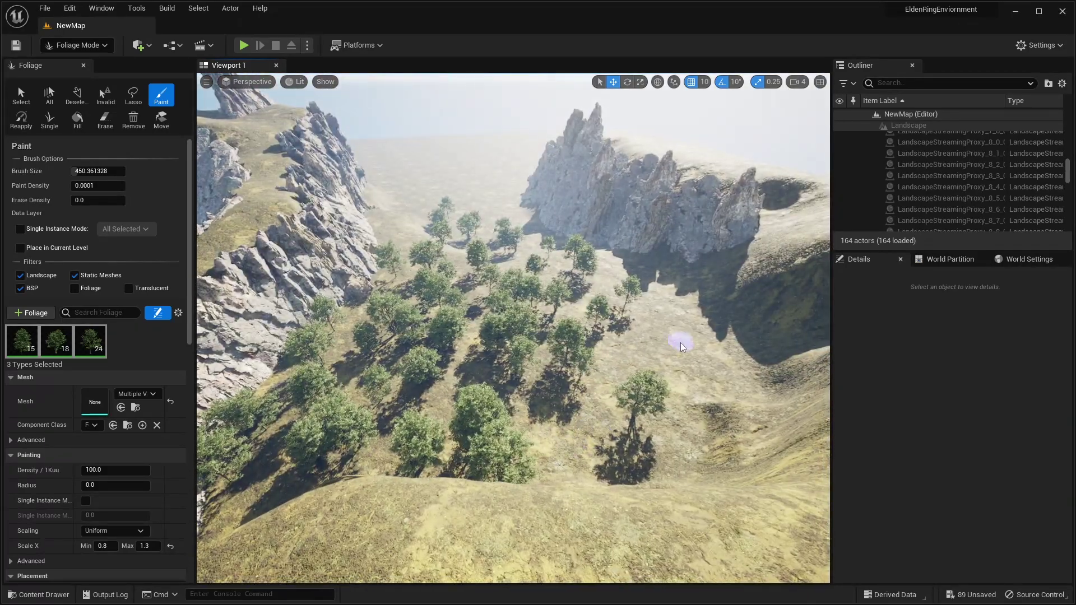
Enlarge the brush to about 3073 and paint hornbeams deeper into the valley between the two cliffs
left_click_drag(90, 172, 156, 175)
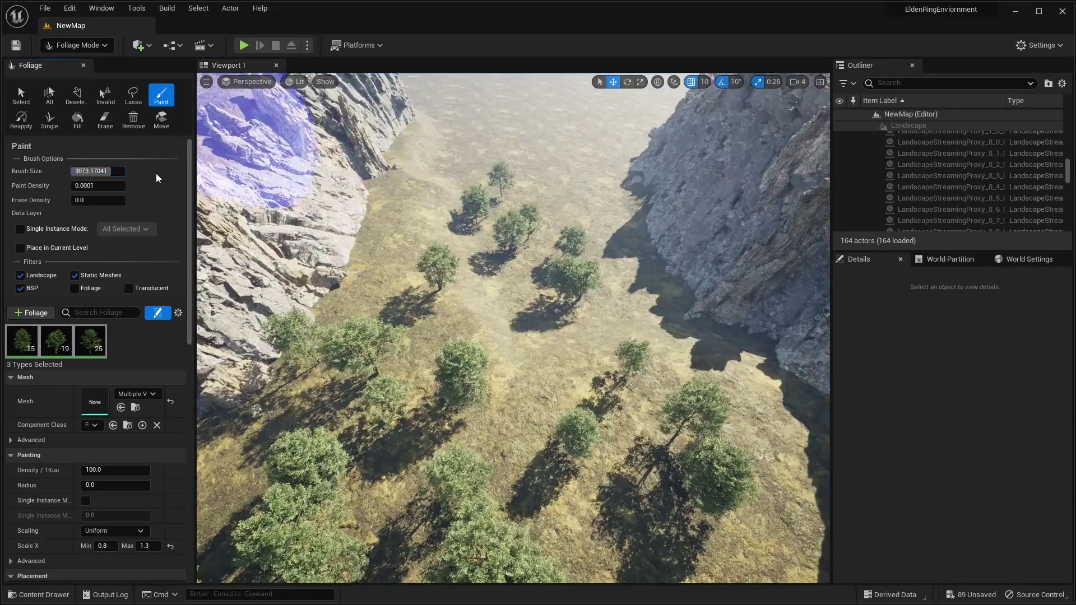
right_click_drag(364, 246, 406, 213)
left_click(414, 269)
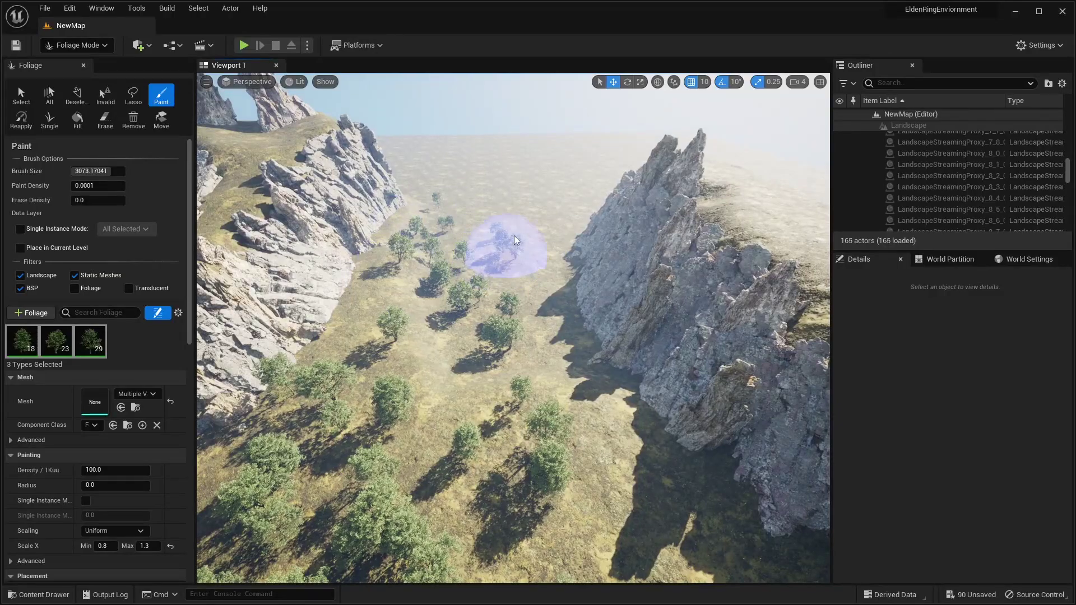
mouse_move(433, 186)
left_mouse_down()
mouse_move(387, 301)
mouse_move(555, 411)
left_mouse_up()
right_click_drag(553, 376, 650, 384)
left_click_drag(552, 377, 435, 320)
Extend the painted hornbeam forest onto the open plain beyond the cliffs
mouse_move(424, 337)
right_mouse_down()
mouse_move(268, 331)
mouse_move(196, 358)
right_mouse_up()
right_click_drag(500, 431, 656, 431)
left_click_drag(443, 416, 695, 448)
right_click_drag(695, 448, 784, 432)
mouse_move(610, 428)
left_mouse_down()
mouse_move(644, 493)
mouse_move(706, 341)
left_mouse_up()
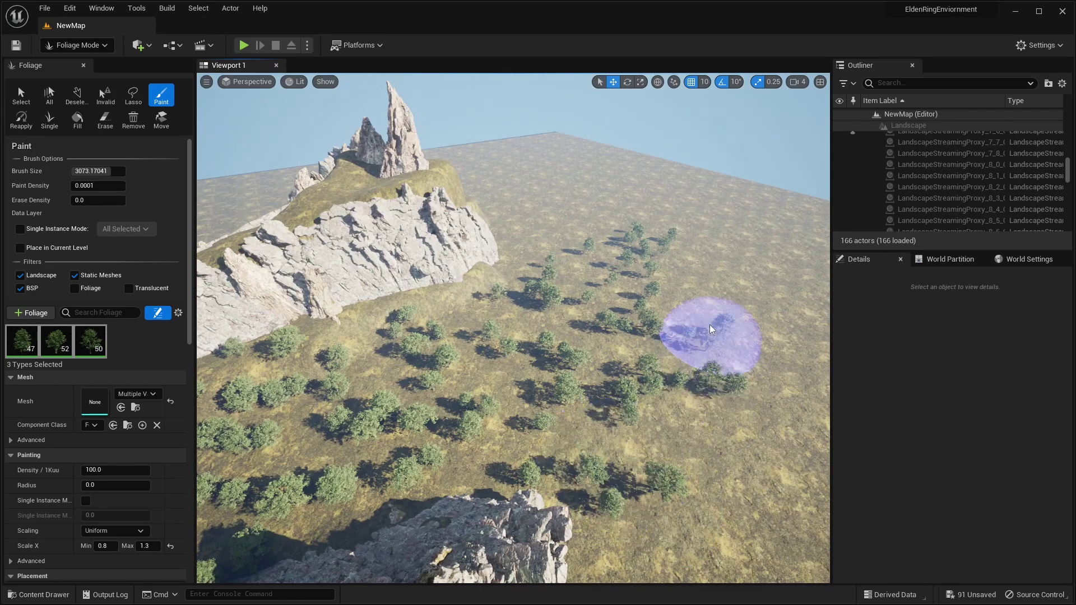
left_click_drag(566, 249, 541, 262)
mouse_move(540, 262)
right_mouse_down()
mouse_move(336, 257)
mouse_move(504, 235)
mouse_move(500, 203)
right_mouse_up()
key("w")
key("s")
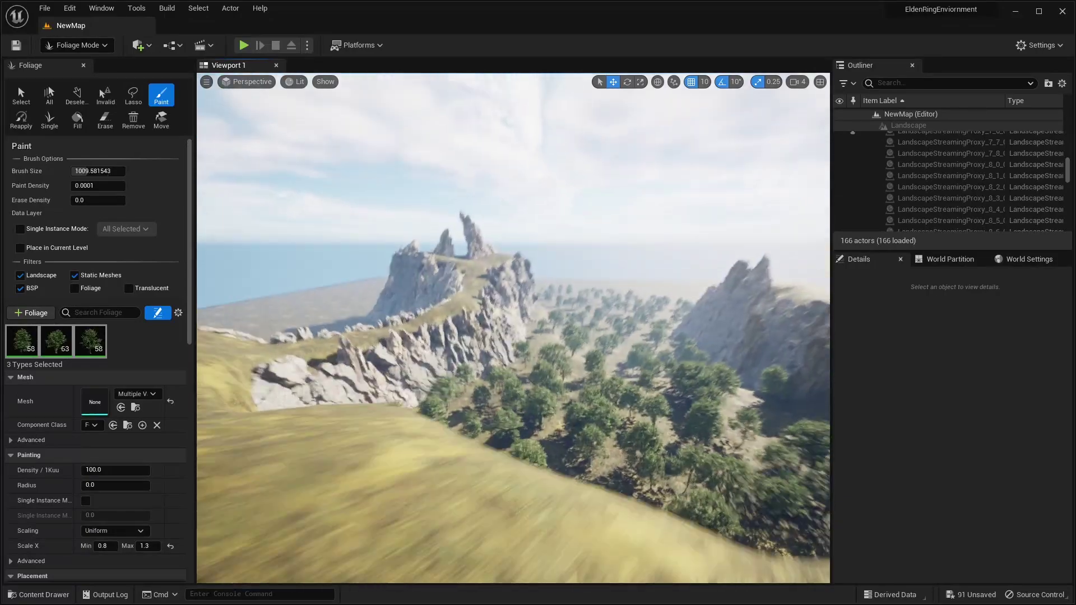
Switch to single-instance placement with only European Hornbeam Field_01_PP and plant the first trees on the grassy clifftop
mouse_move(633, 324)
right_mouse_down()
mouse_move(631, 312)
mouse_move(652, 332)
mouse_move(641, 333)
right_mouse_up()
key("w")
key("s")
left_click(51, 334)
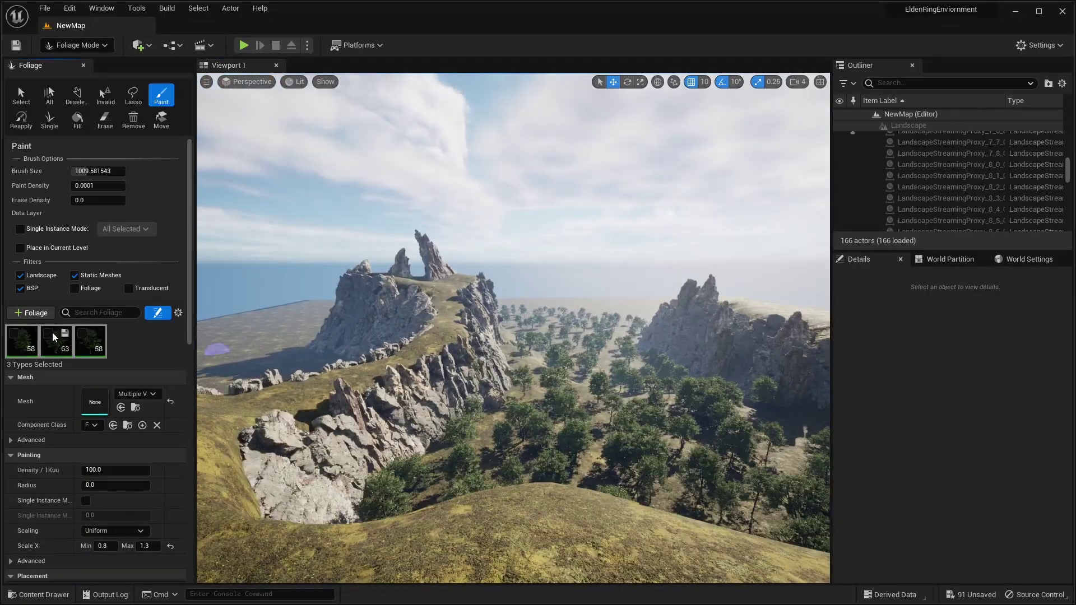
left_click(15, 337)
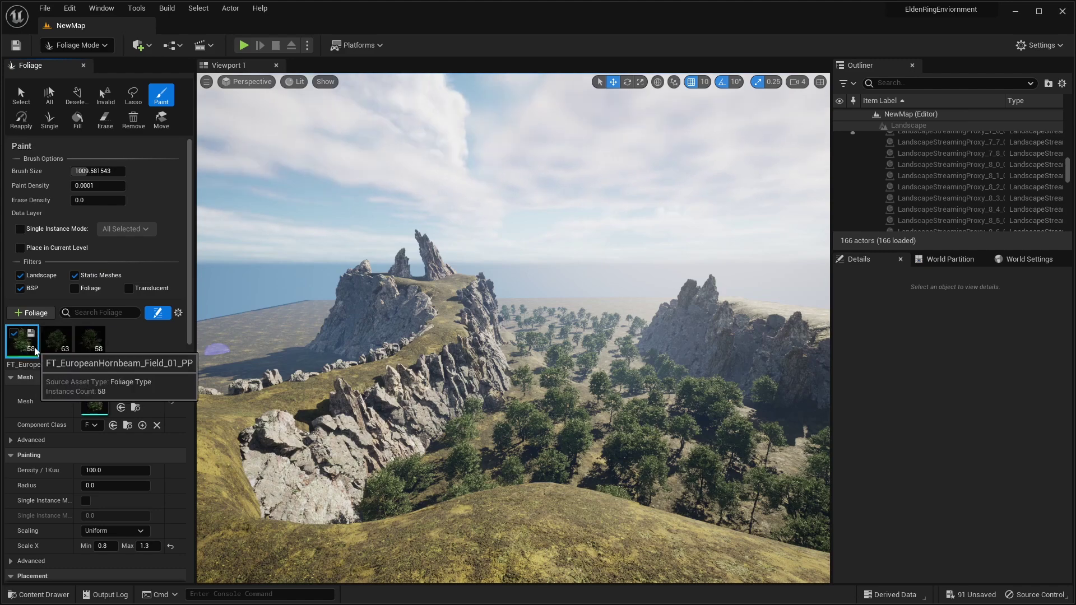
left_click(50, 124)
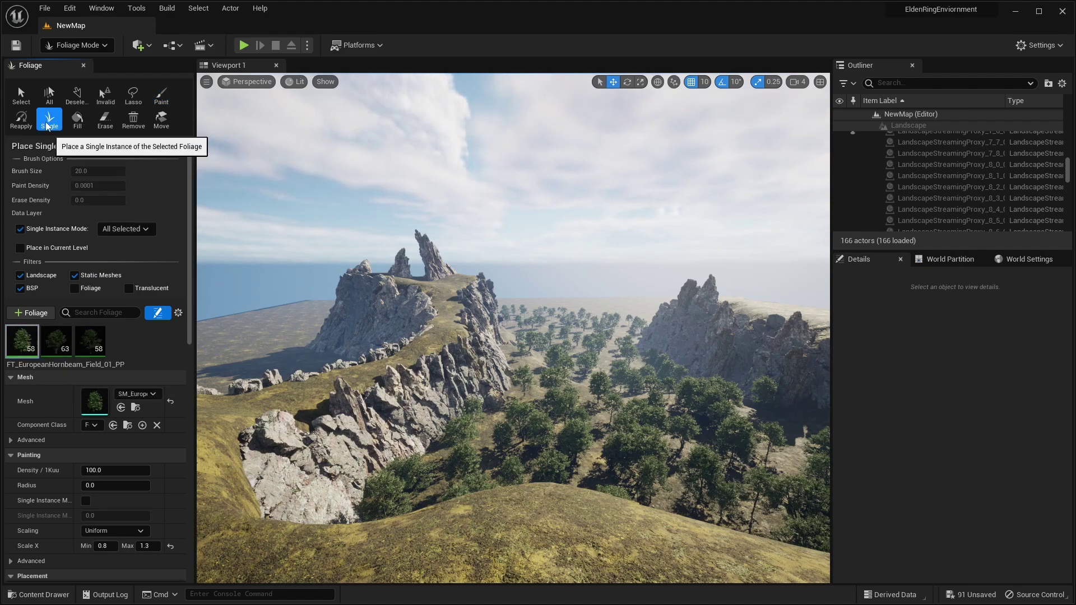
key("w")
right_click_drag(432, 207, 590, 332)
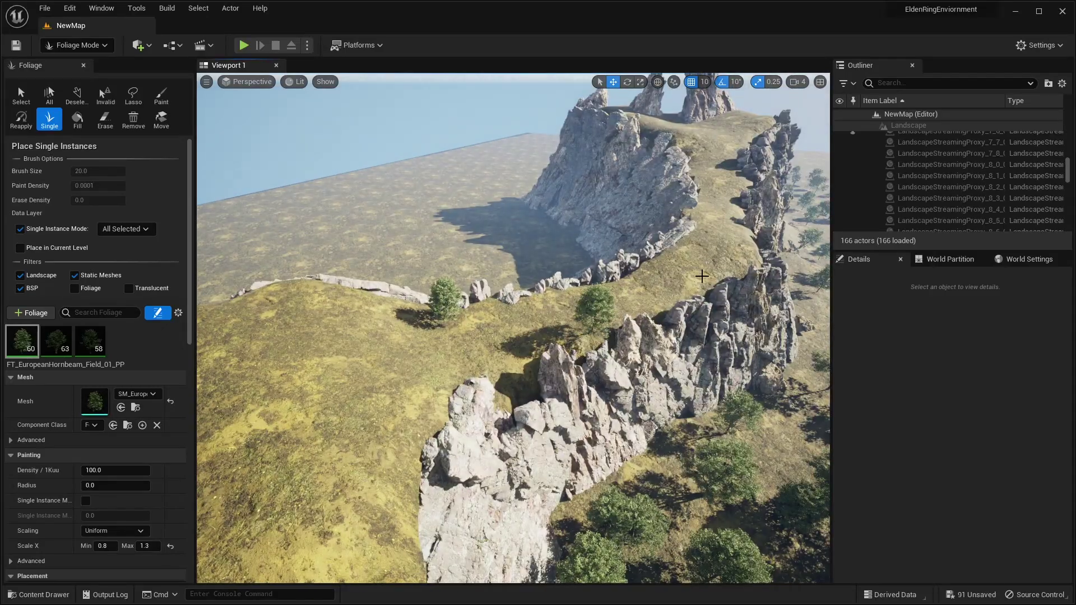
left_click(701, 275)
Place more individual Field_01_PP hornbeams along the ridge up to the rock spires and on the near clifftop
scroll(701, 276, "down", 5)
left_click(626, 250)
left_click(659, 205)
left_click(544, 199)
right_click_drag(544, 199, 518, 210)
left_click(340, 367)
left_click(289, 359)
right_click_drag(245, 350, 245, 371)
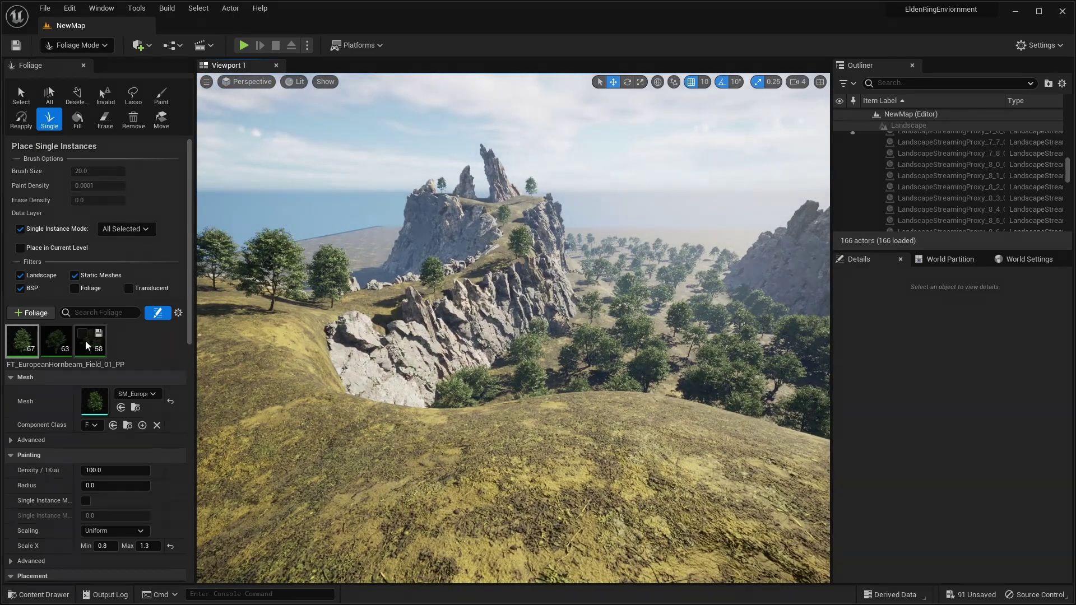
Turn off Align to Normal for all three hornbeam foliage types
key("shift")
left_click(91, 340)
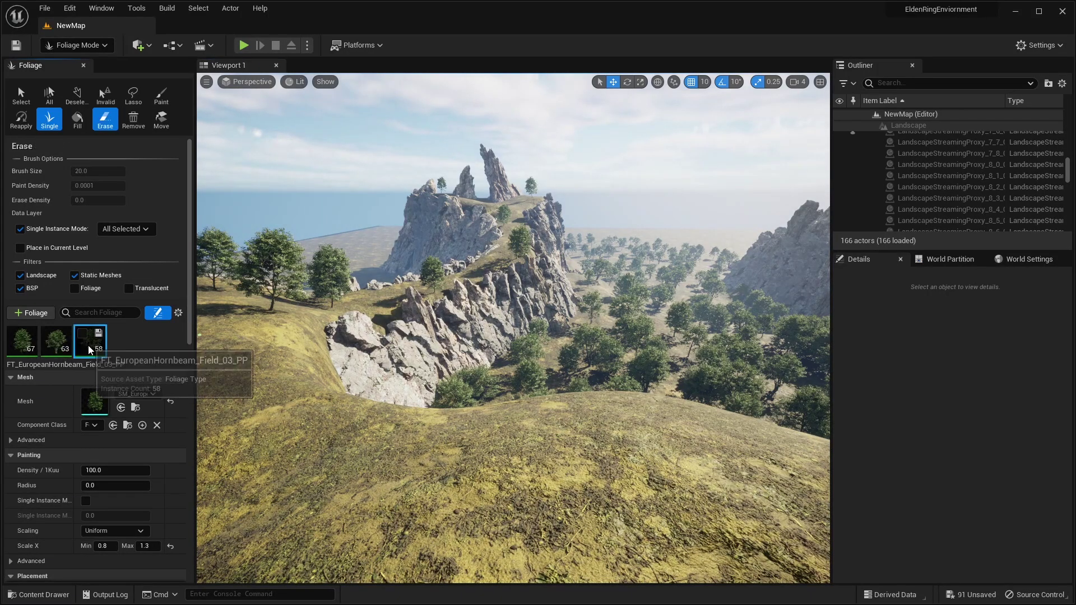
left_click(22, 340, "shift")
scroll(68, 415, "down", 5)
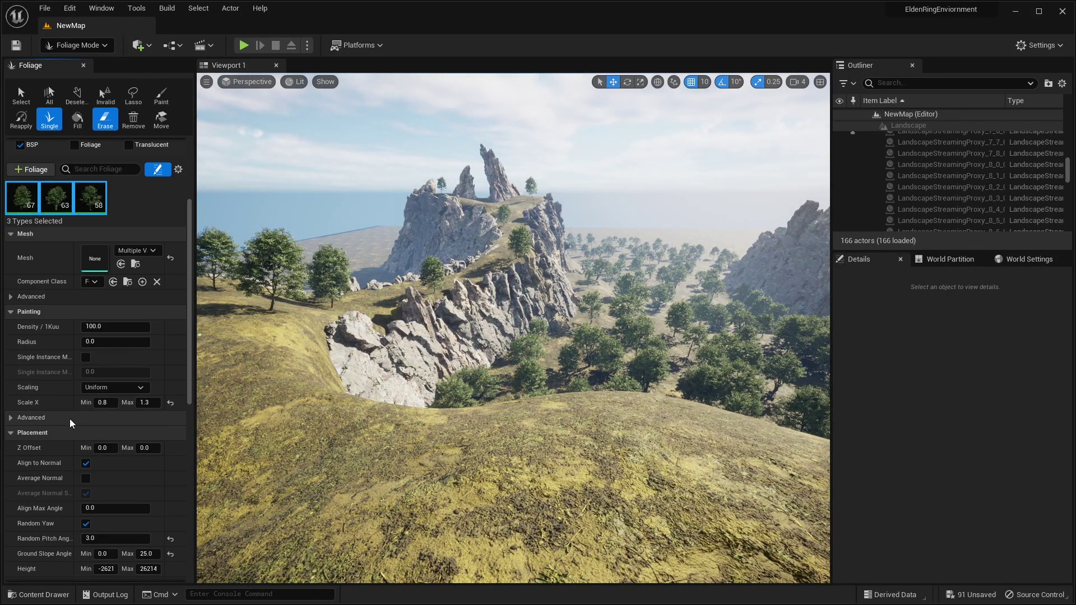
scroll(69, 453, "down", 1)
left_click(85, 427)
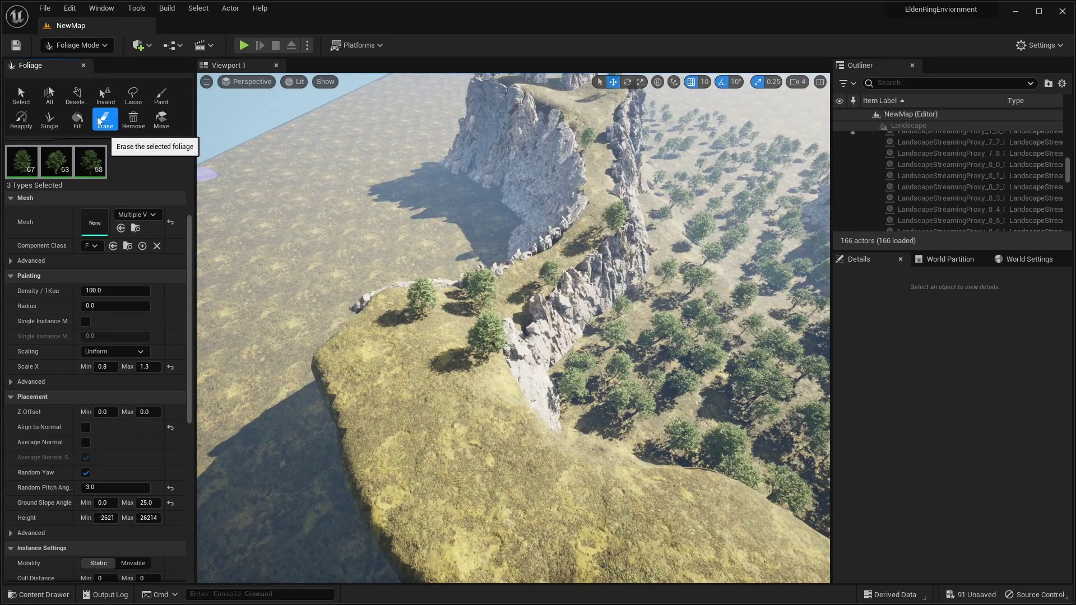
Erase trees along the clifftop and replant single European Hornbeam Field_02_PP trees on the ridge, finishing in Selection Mode
left_click_drag(429, 308, 571, 243)
right_click_drag(571, 242, 524, 229)
left_click(528, 247)
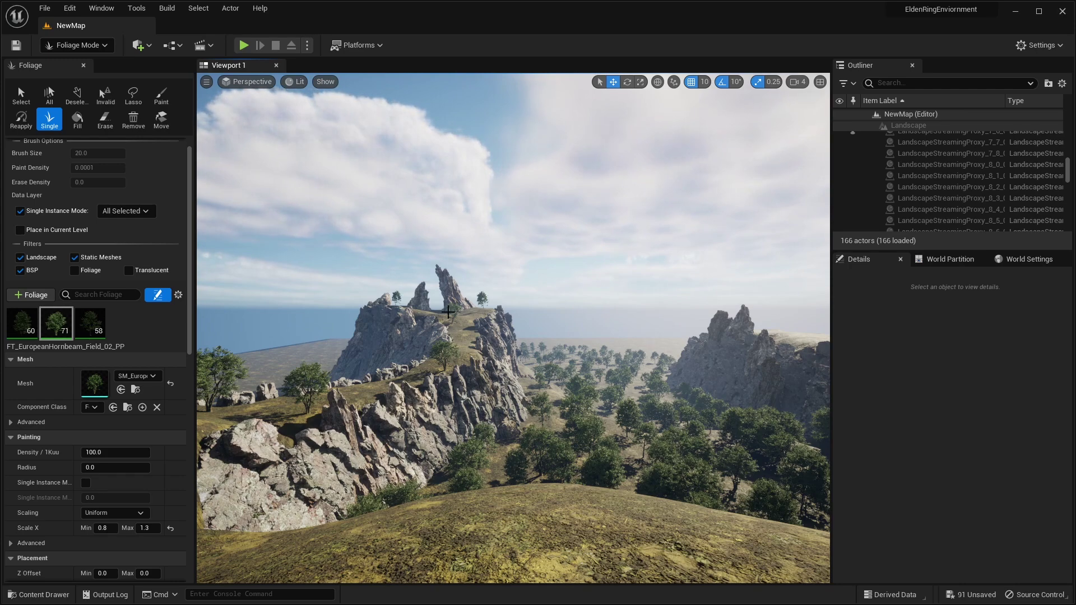
right_click_drag(555, 337, 567, 338)
key("shift+1")
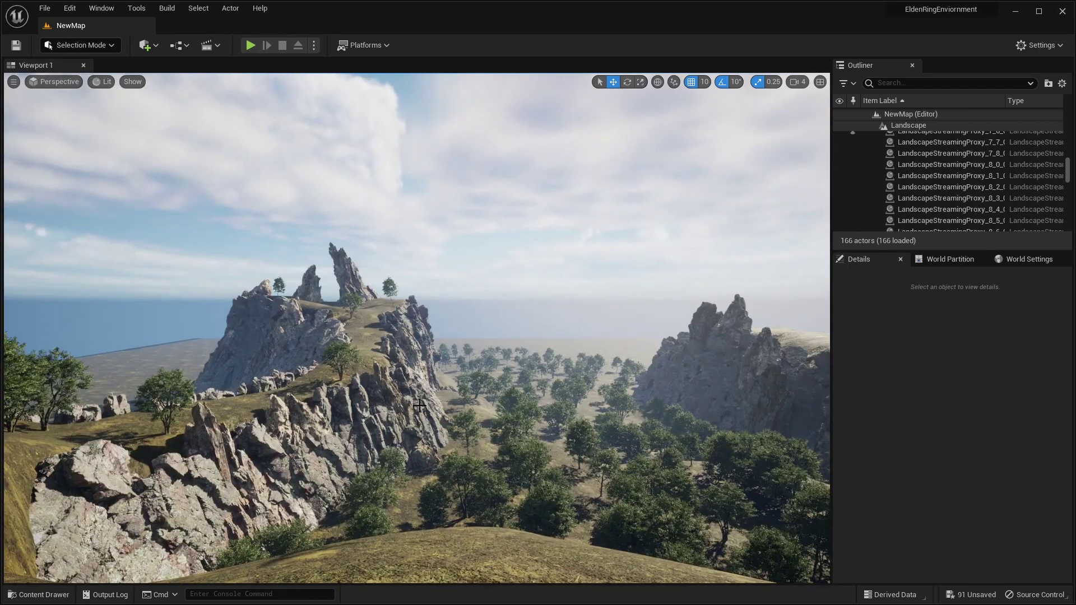
Return to Foliage Mode and open the MI_EuropeanHornbeam_Field_02_TwoSided leaf material through the Field_02_PP static mesh
left_click(80, 45)
left_click(105, 104)
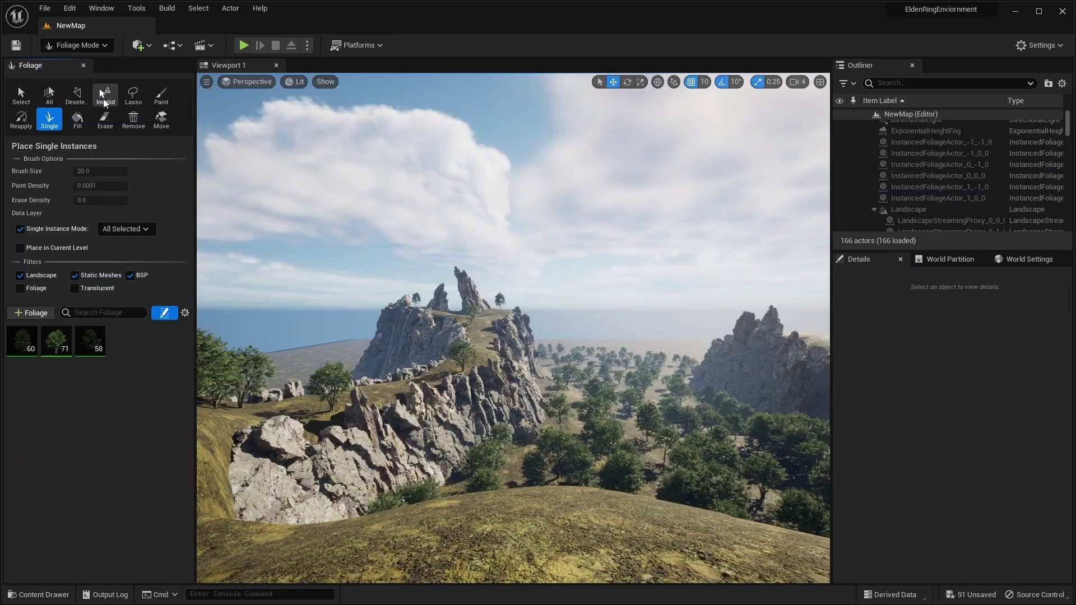
left_click(65, 341)
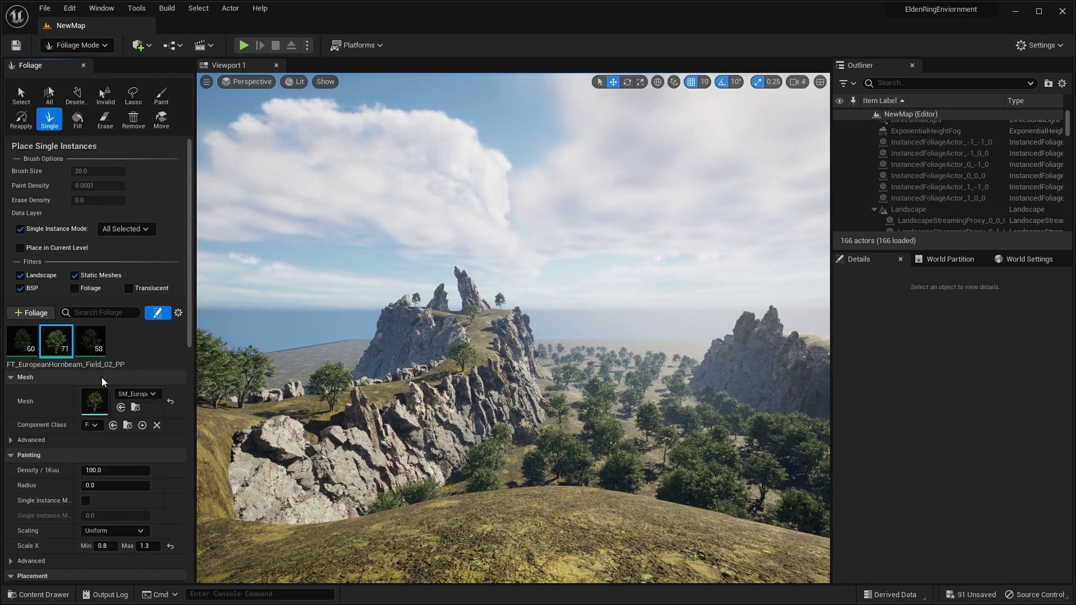
left_click(136, 407)
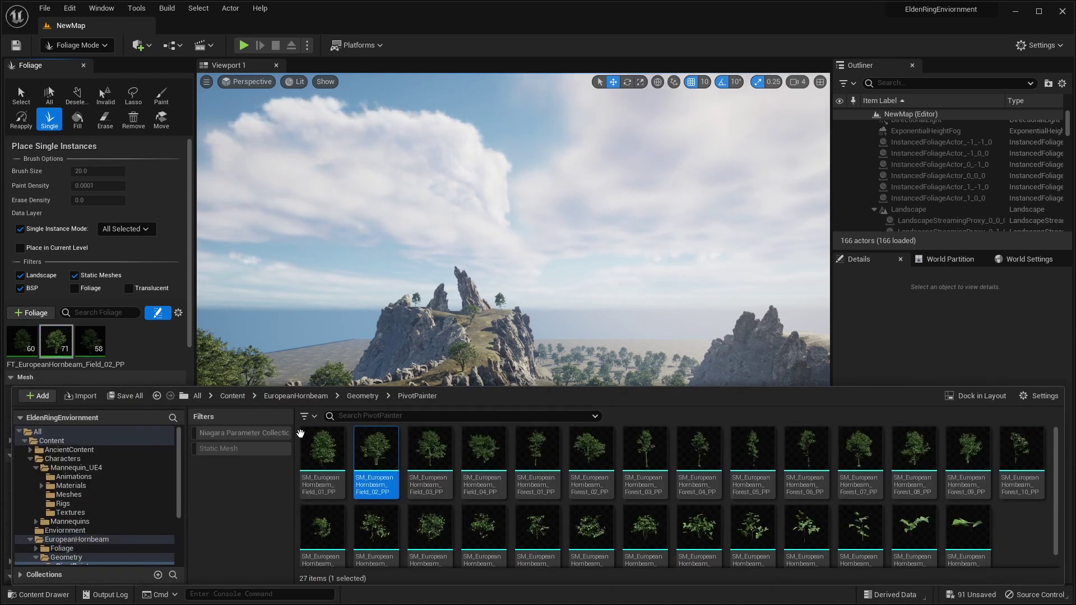
double_click(376, 451)
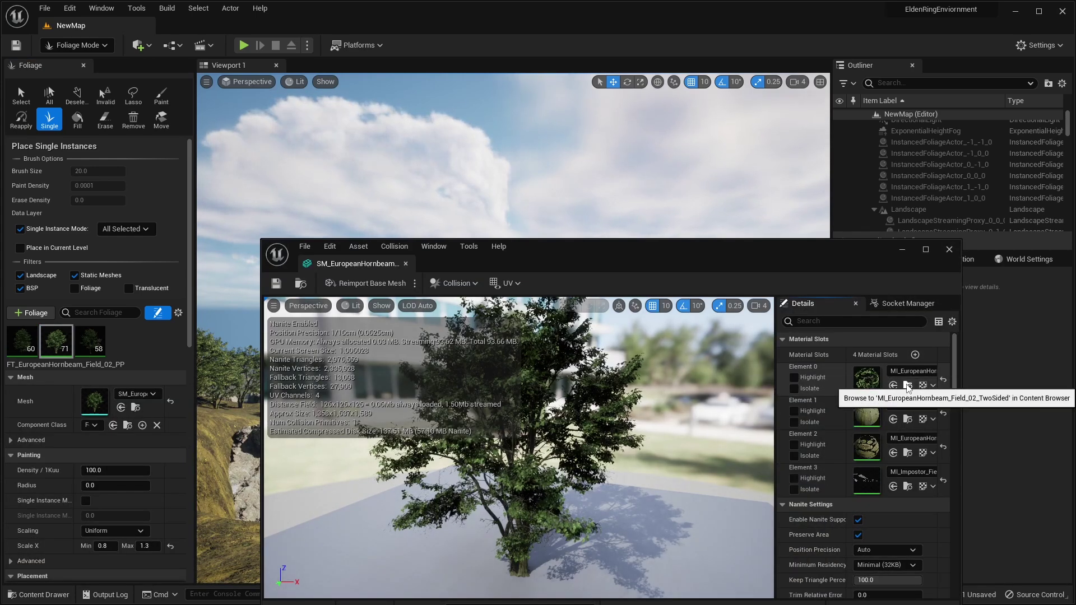
left_click(908, 386)
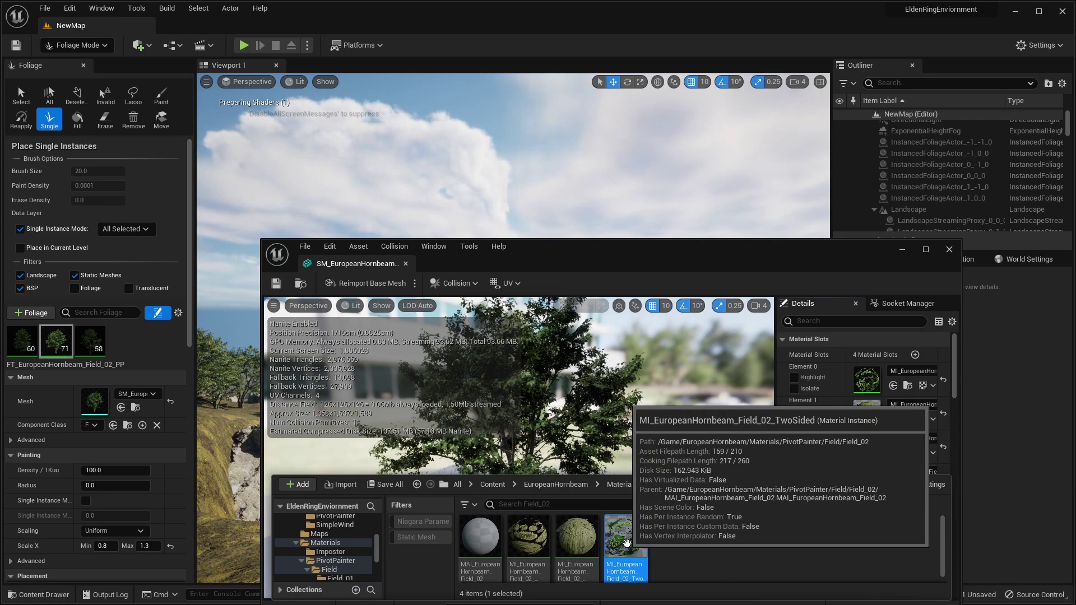
double_click(638, 545)
Position the material editor beside the landscape view and enable ColorVariations for the Field_02 leaf material
left_click_drag(673, 261, 271, 135)
right_click_drag(684, 200, 622, 201)
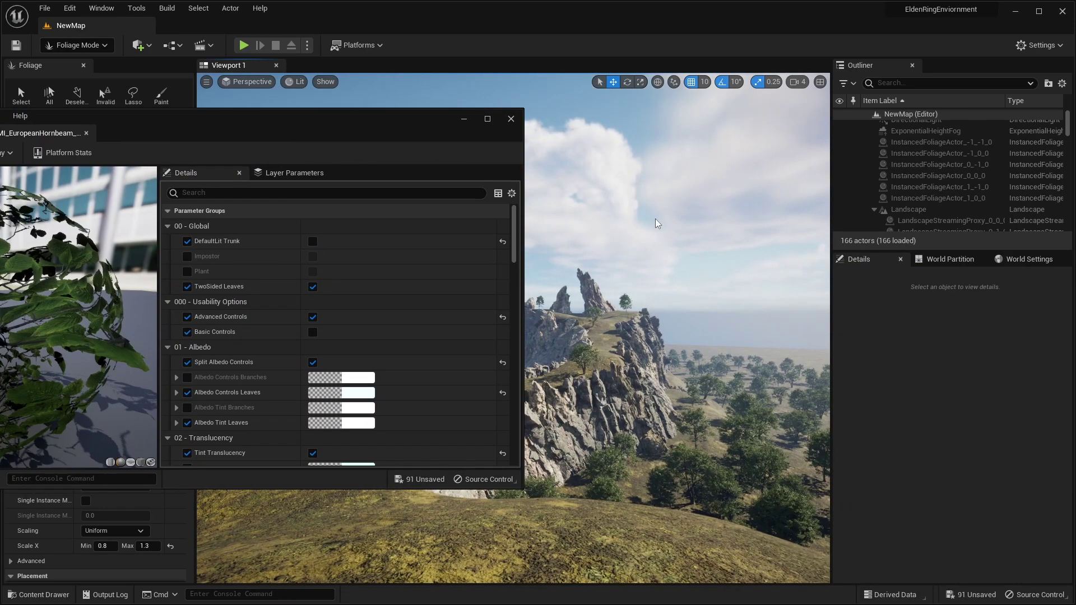
left_click_drag(365, 133, 334, 131)
scroll(344, 297, "down", 8)
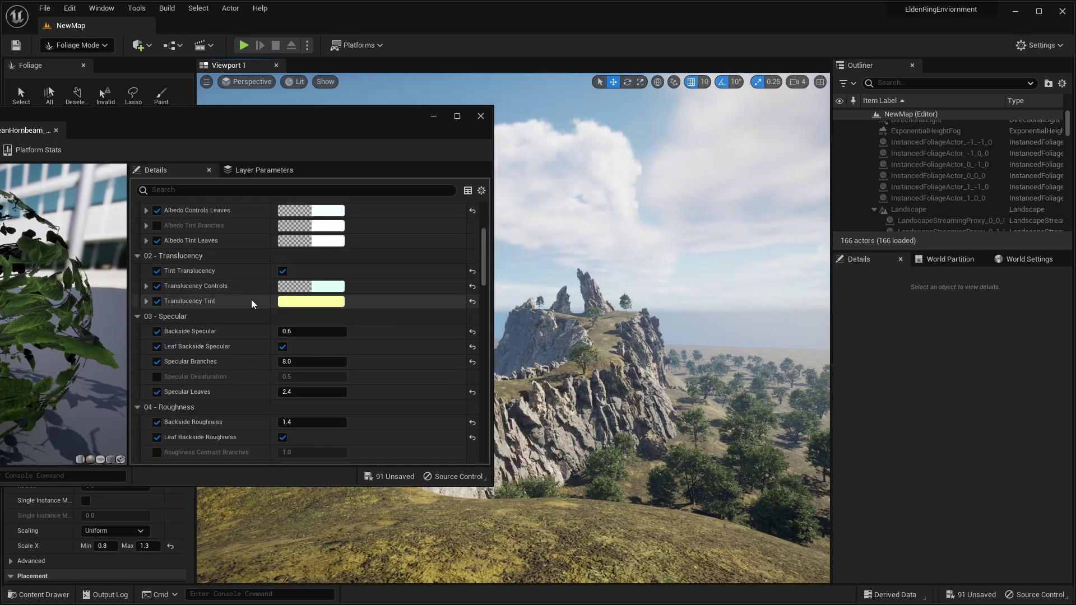
scroll(247, 300, "up", 4)
scroll(250, 307, "down", 15)
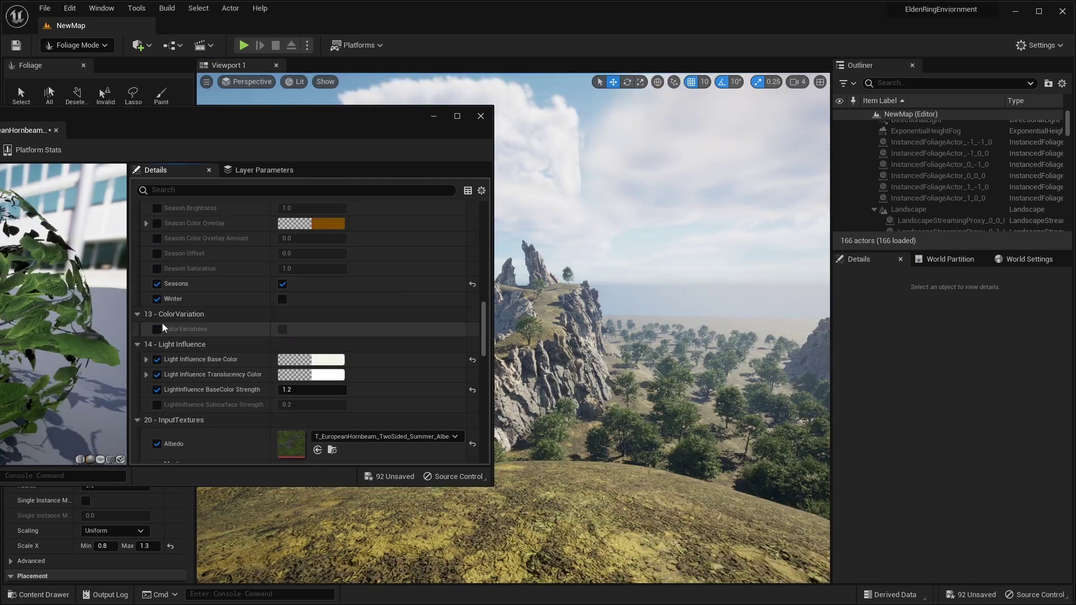
left_click(158, 328)
left_click(282, 329)
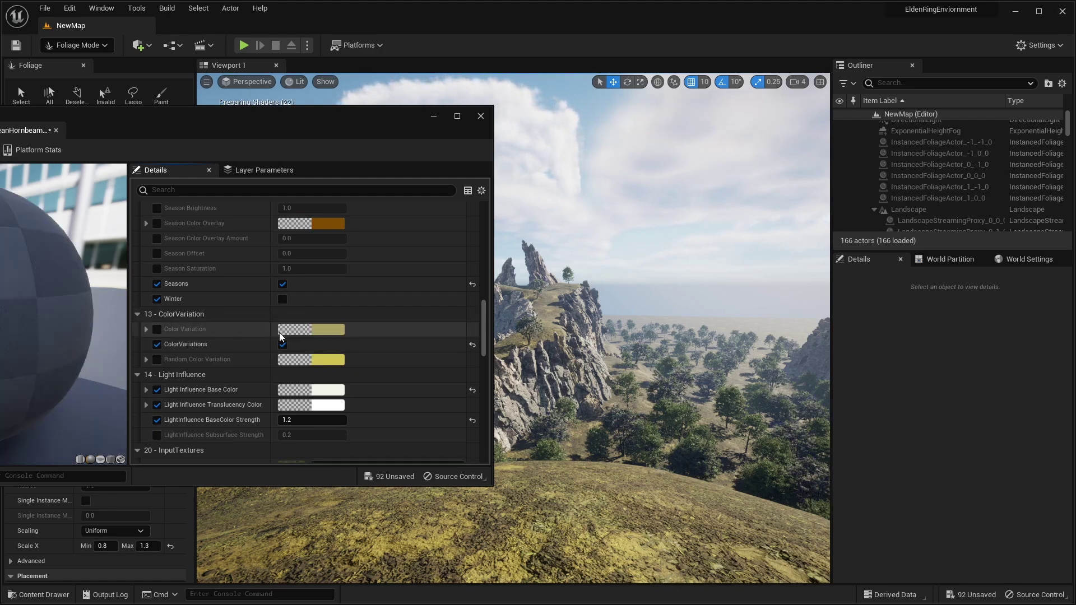
Enable the Color Variation override on the Field_02 leaf material and pick a new variation colour
left_click(158, 329)
left_click(314, 329)
left_click_drag(412, 410, 428, 412)
left_click_drag(480, 386, 481, 325)
left_click(481, 563)
right_click_drag(481, 564, 493, 558)
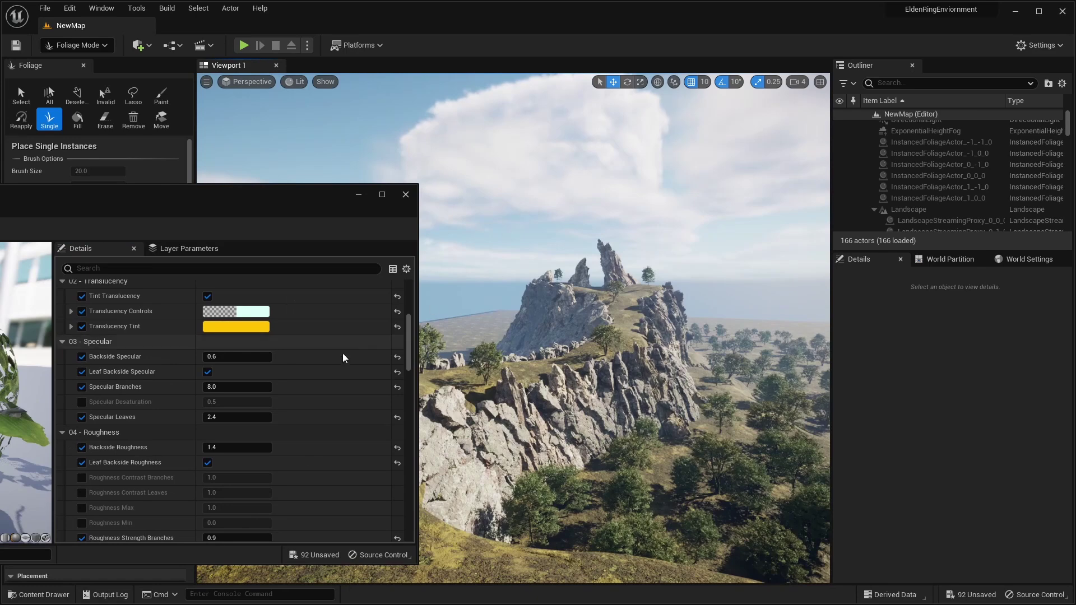
Set the Field_02 leaf material's Translucency Tint to orange, hex linear FF8A00
left_click(236, 326)
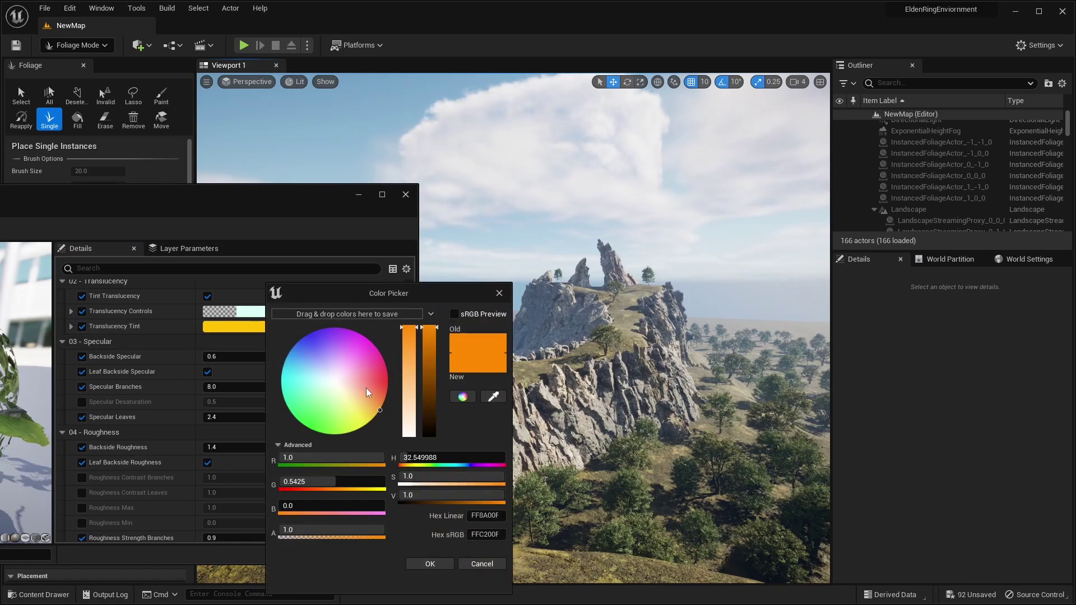
left_click(450, 560)
left_click_drag(308, 200, 355, 195)
scroll(351, 379, "down", 4)
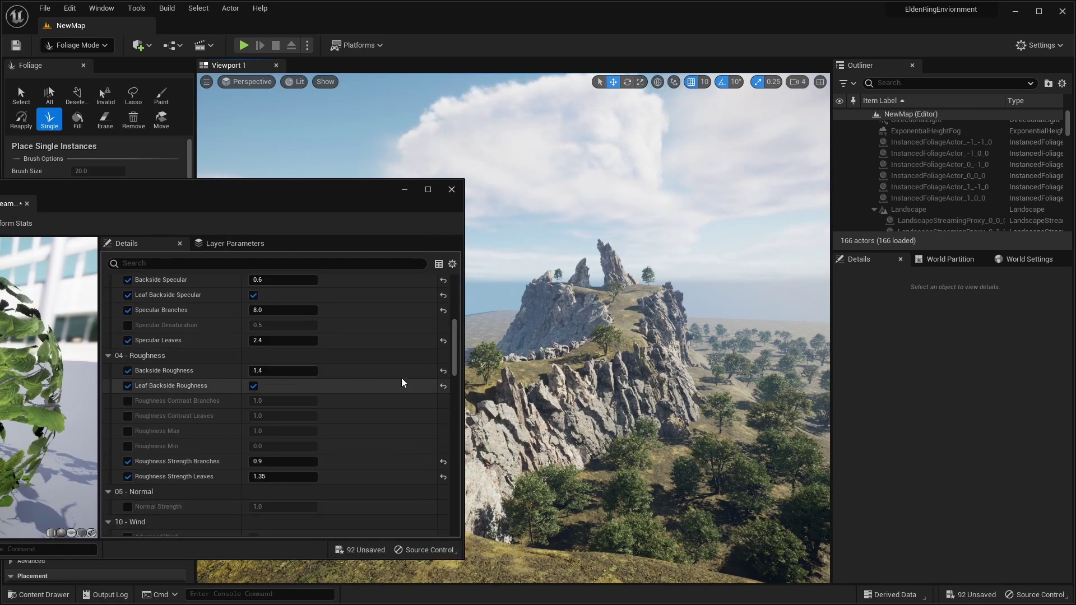
scroll(331, 399, "down", 3)
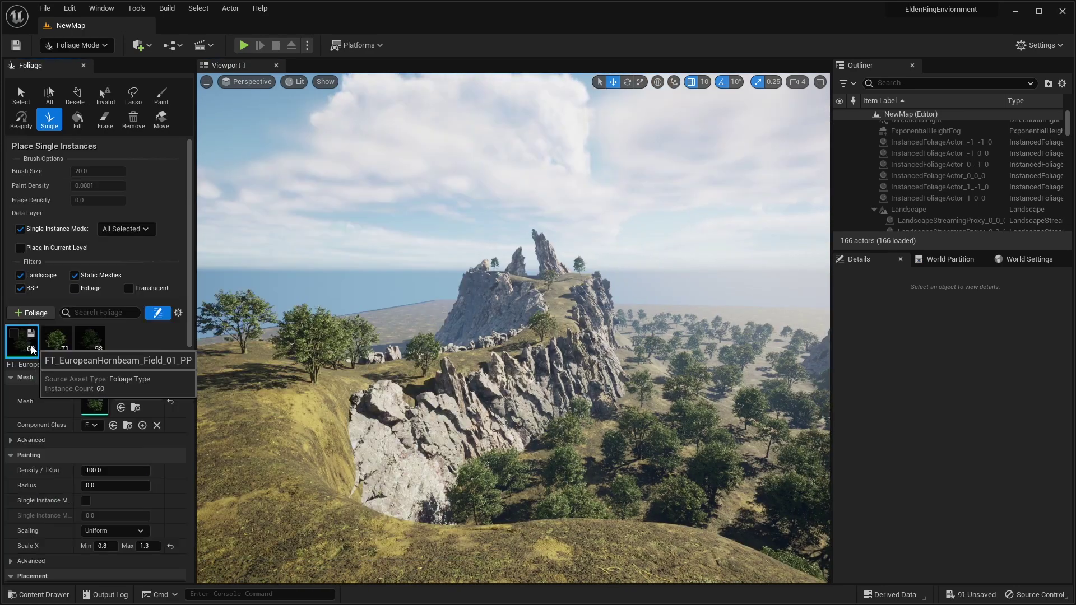
Open the MI_EuropeanHornbeam_Field_01_TwoSided leaf material through the Field_01_PP static mesh and place its editor beside the landscape view
left_click(135, 407)
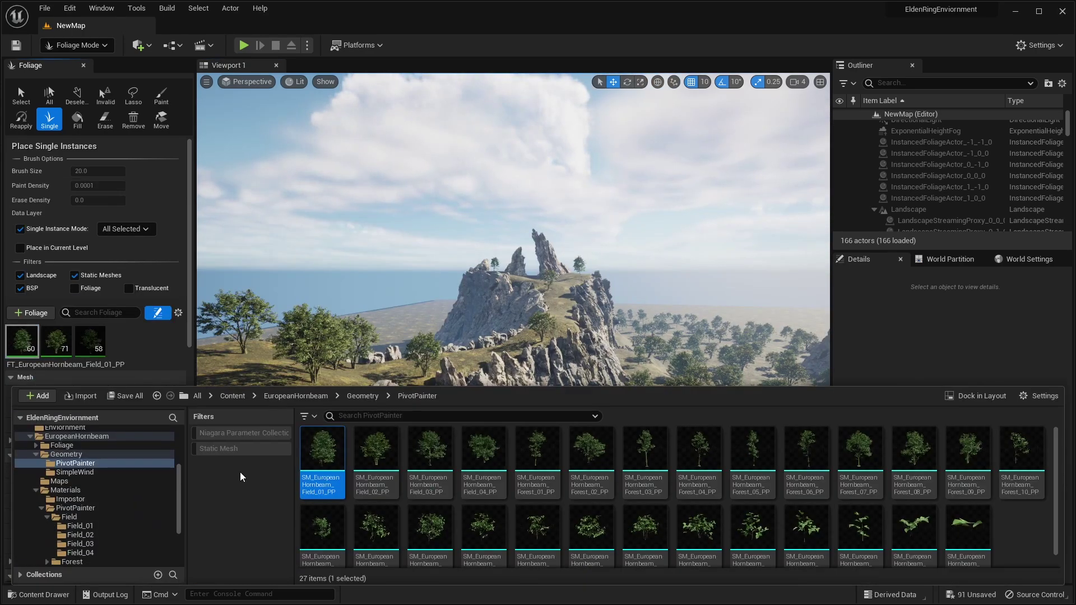
double_click(336, 465)
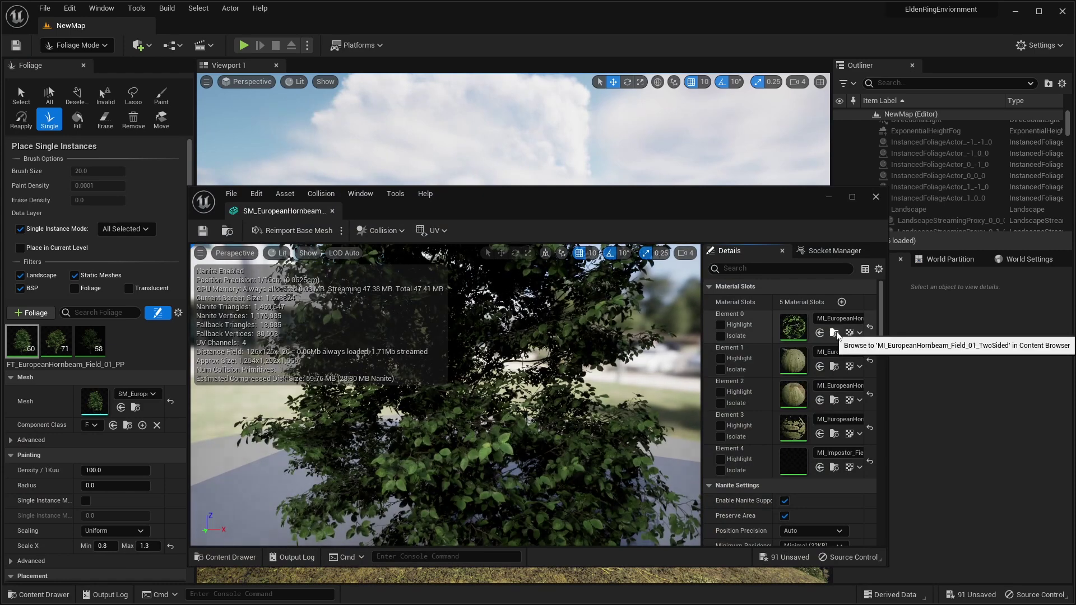
left_click(834, 334)
double_click(549, 506)
left_click_drag(610, 215, 168, 157)
Enable ColorVariations for the Field_01 leaf material and set Translucency Controls to orange with RGB 1.0, 0.657745, 0.313922
scroll(256, 253, "down", 10)
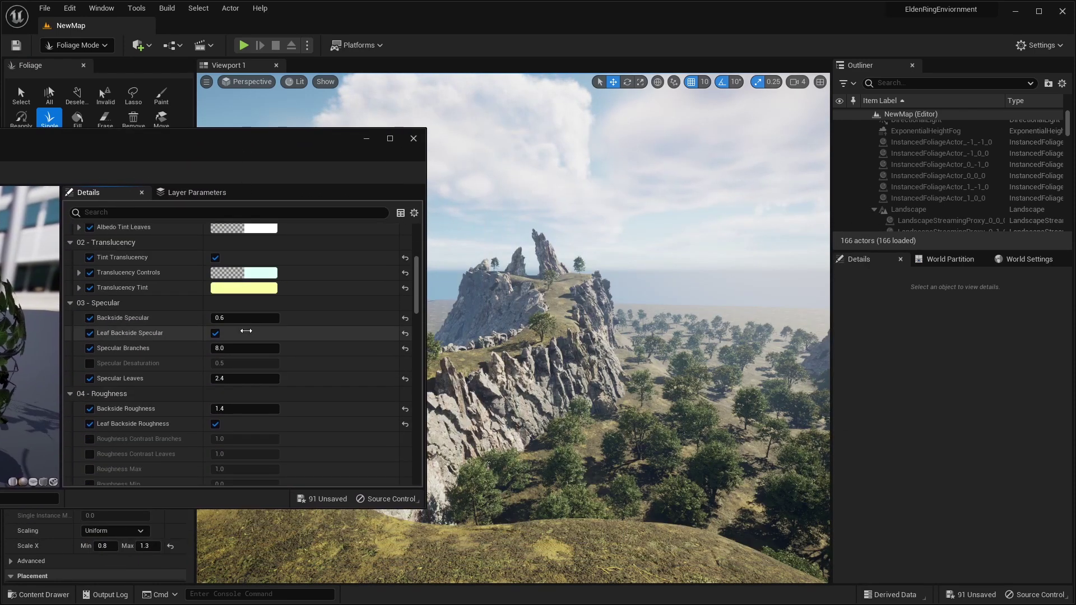
scroll(201, 315, "down", 12)
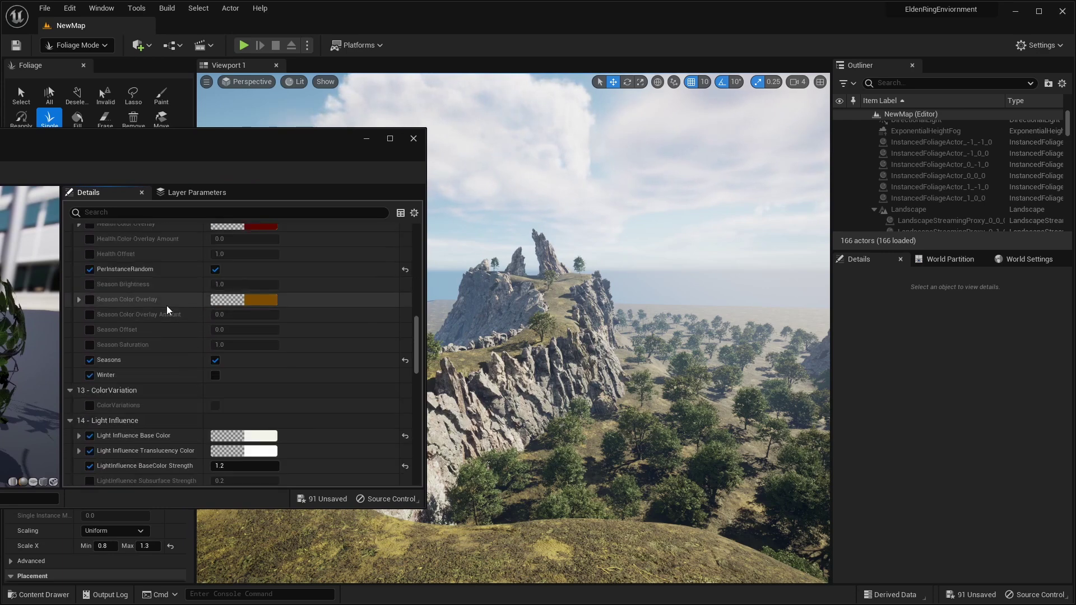
left_click(213, 334)
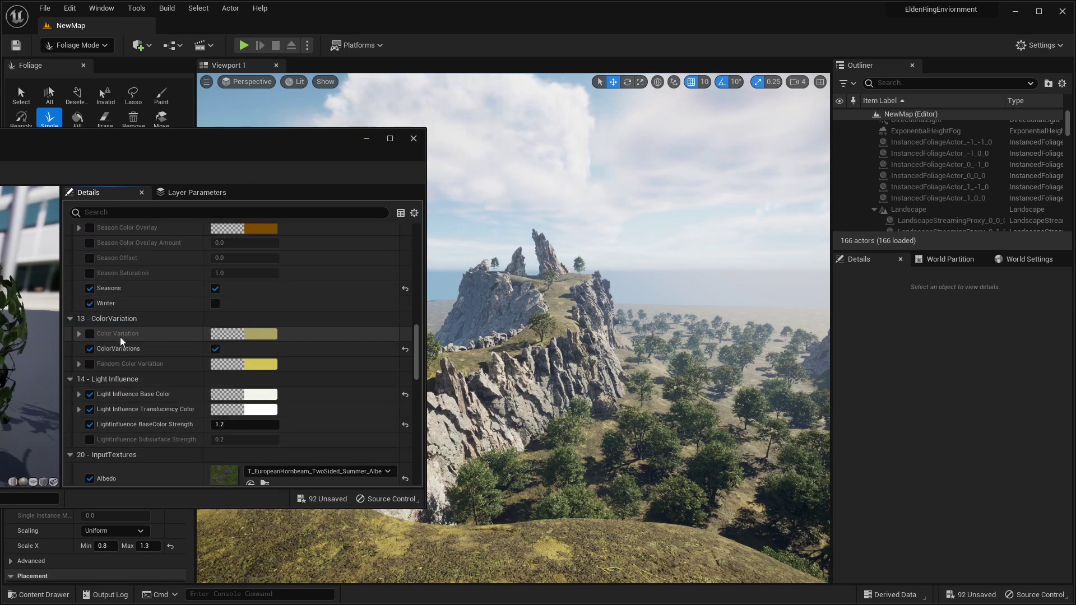
left_click(257, 335)
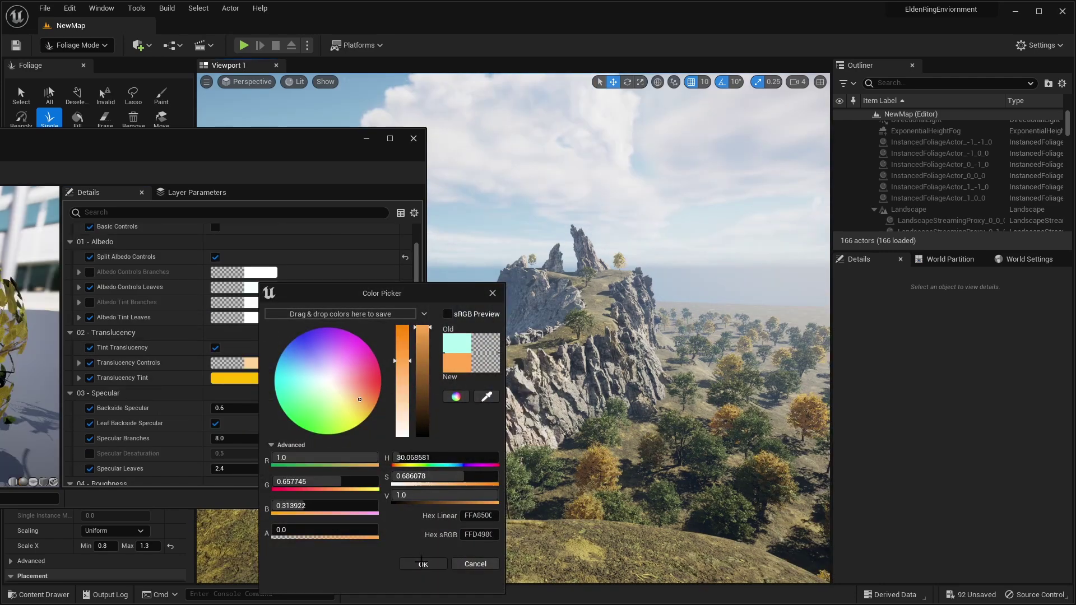
left_click(423, 563)
right_click_drag(521, 426, 689, 429)
right_click_drag(651, 335, 657, 335)
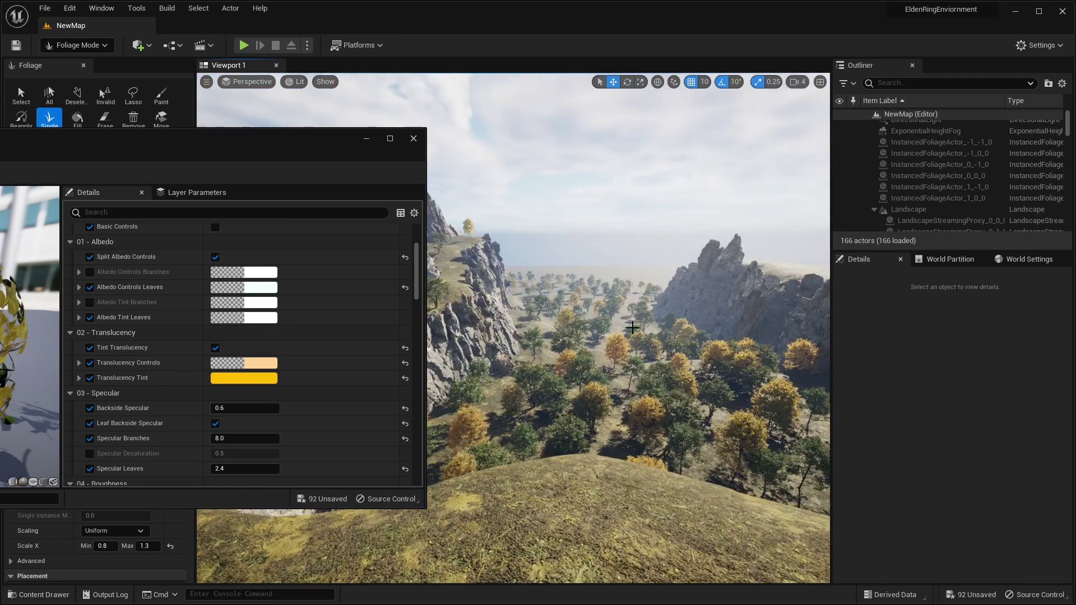
Finish the leaf material edits, return to Selection Mode and save the level
left_click_drag(255, 141, 498, 175)
left_click_drag(301, 183, 445, 187)
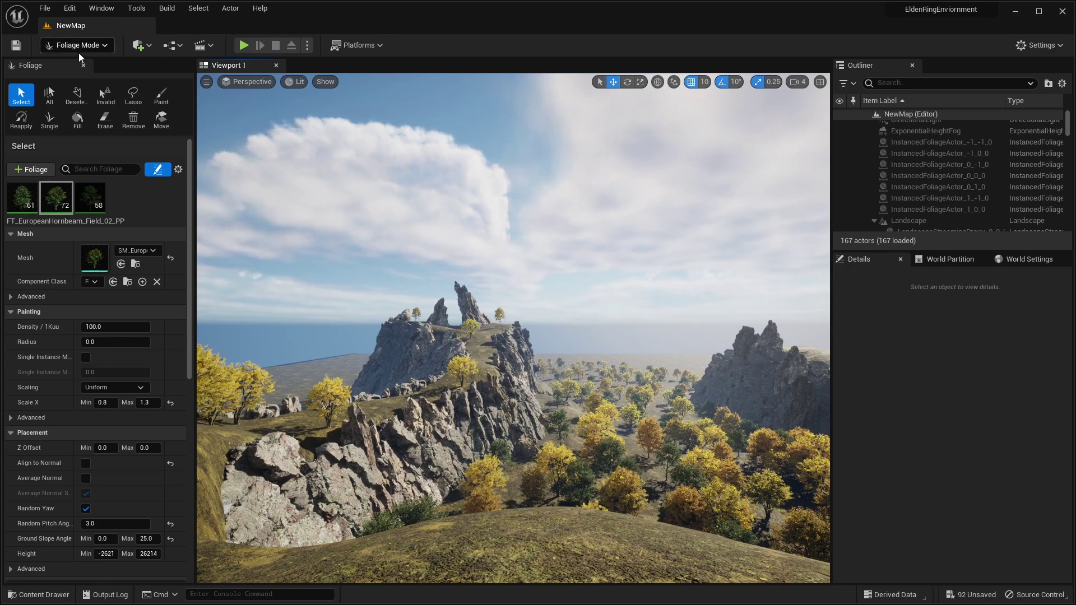
left_click(79, 50)
left_click(84, 64)
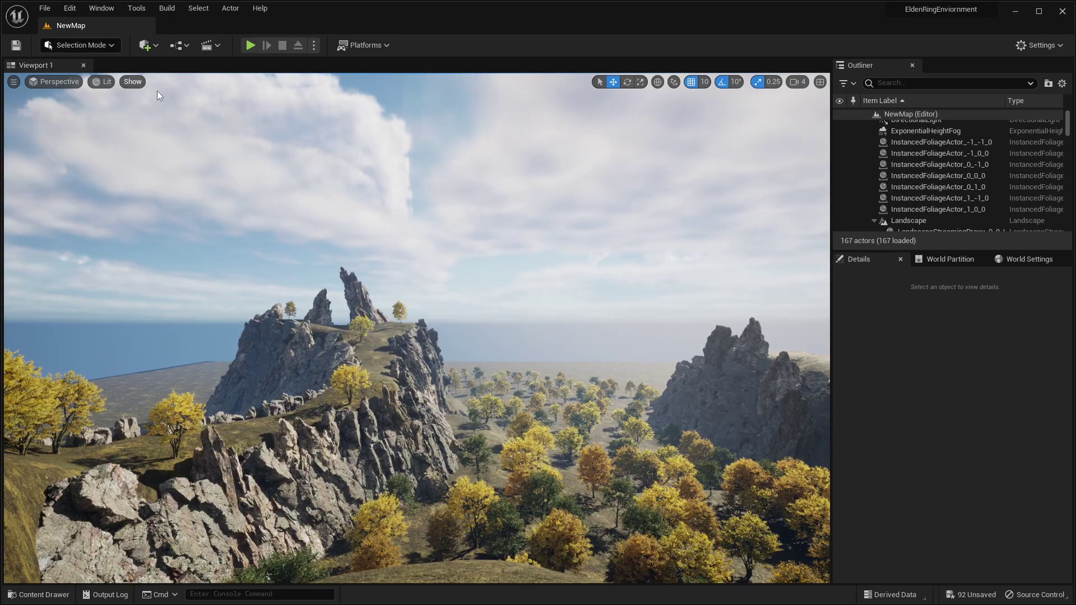
left_click(19, 44)
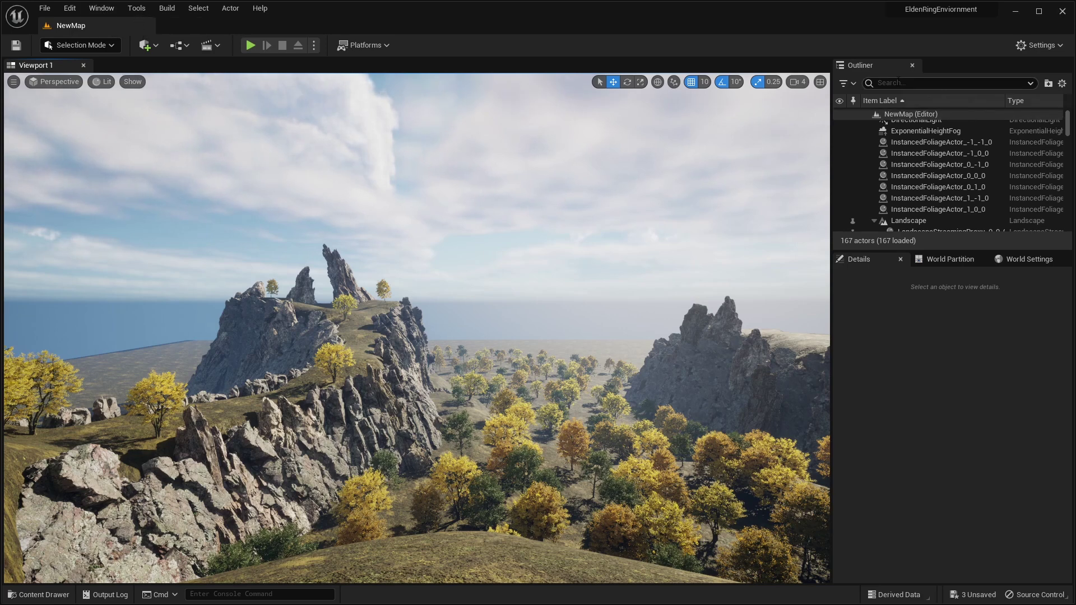
Filter the Outliner for fog, select the ExponentialHeightFog actor and enlarge its details area
left_click(919, 83)
type("fog")
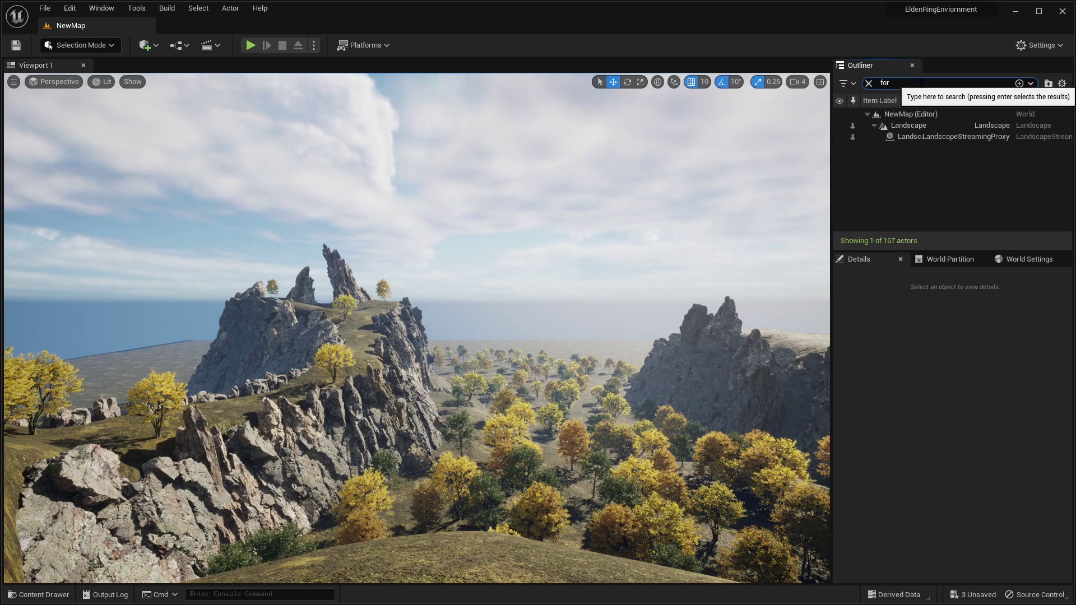
left_click(926, 125)
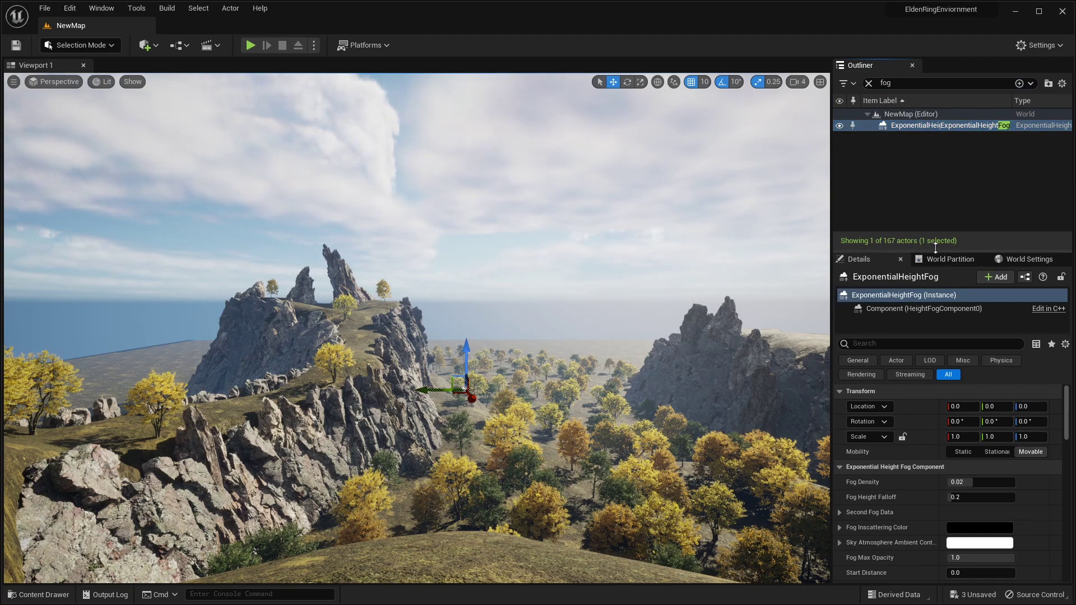
left_click_drag(935, 248, 935, 205)
Set the height fog's Fog Density to 0.05 and reset Fog Height Falloff to its default after trying a higher value
scroll(933, 424, "down", 3)
scroll(933, 424, "up", 1)
left_click_drag(959, 411, 1014, 412)
left_click_drag(956, 426, 1016, 432)
left_click(1055, 428)
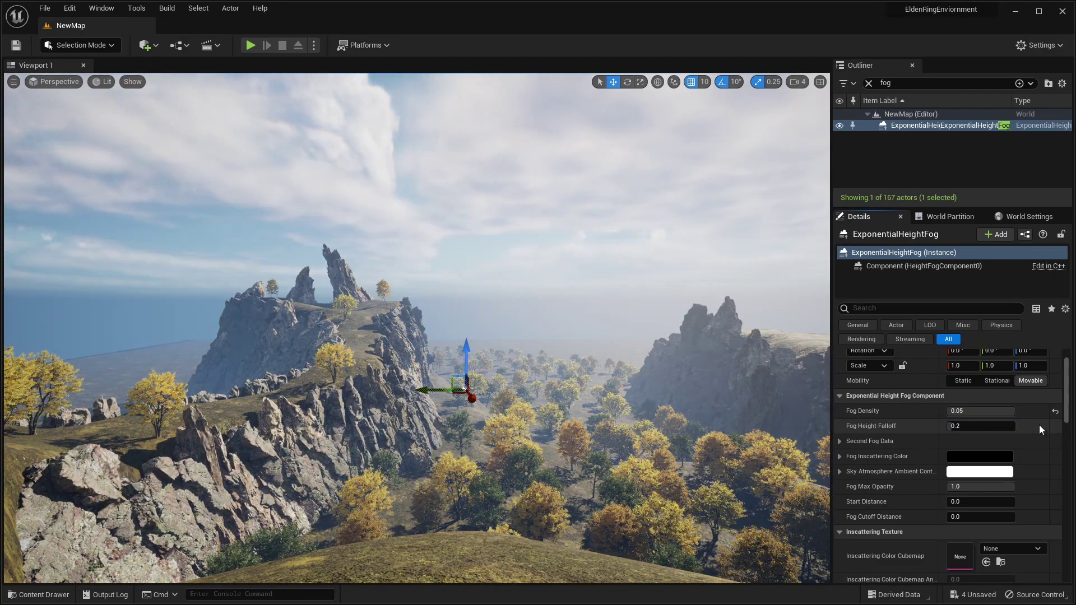
Enable Volumetric Fog on the height fog and raise its View Distance to 10000
scroll(1041, 425, "down", 8)
left_click(950, 465)
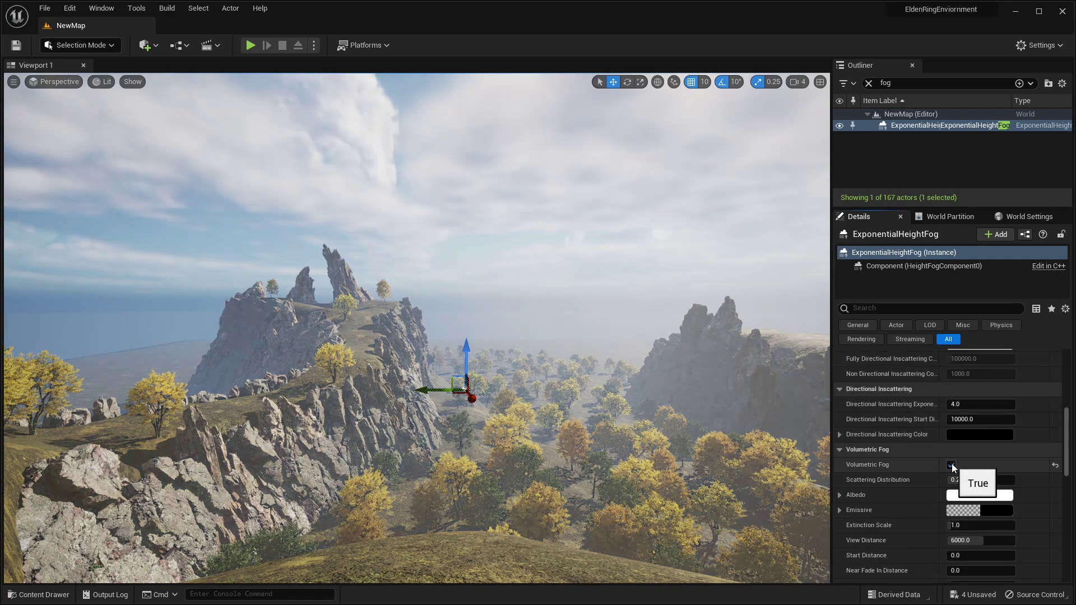
scroll(962, 468, "down", 4)
left_click_drag(990, 470, 1019, 470)
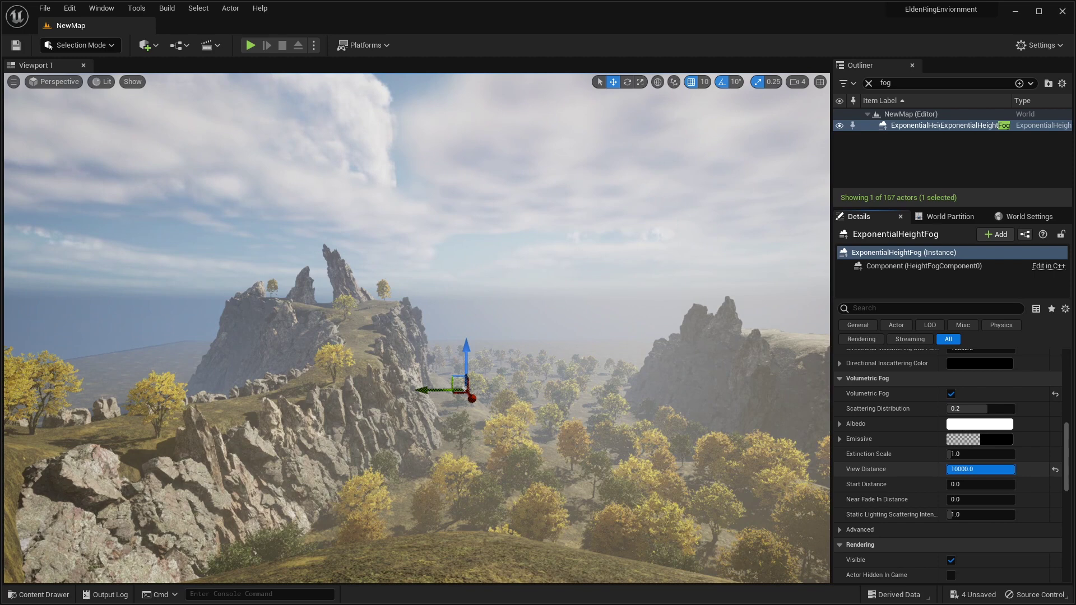
scroll(940, 475, "down", 1)
mouse_move(959, 469)
left_mouse_down()
mouse_move(1010, 468)
mouse_move(947, 466)
mouse_move(1014, 466)
mouse_move(947, 467)
left_mouse_up()
Set the Second Fog Data's Fog Density to 0.0496 and its Fog Height Falloff to about 0.856
scroll(929, 418, "up", 18)
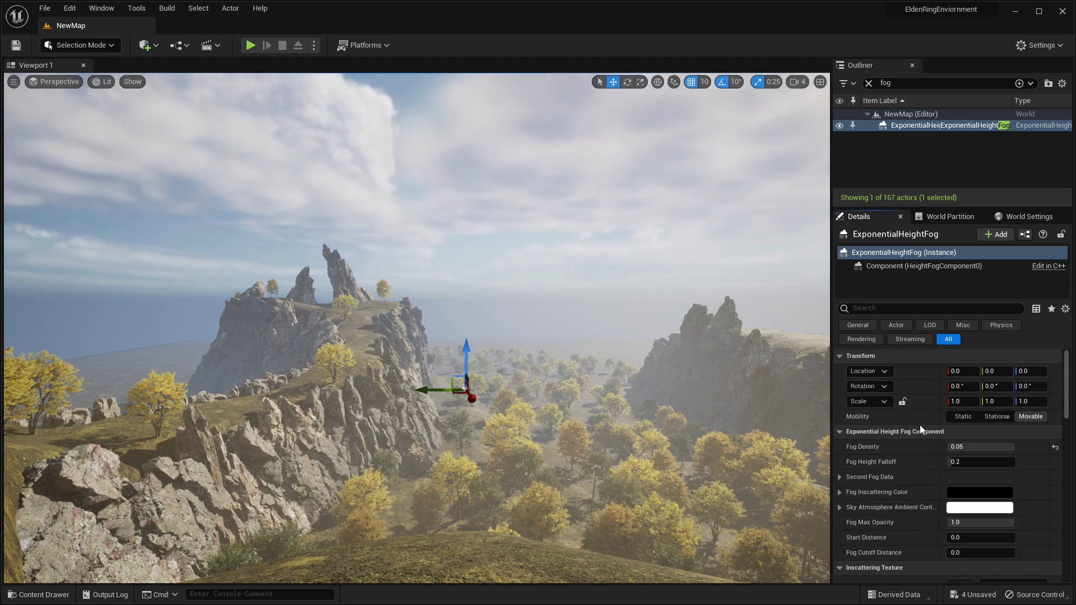
scroll(907, 432, "down", 2)
left_click(839, 441)
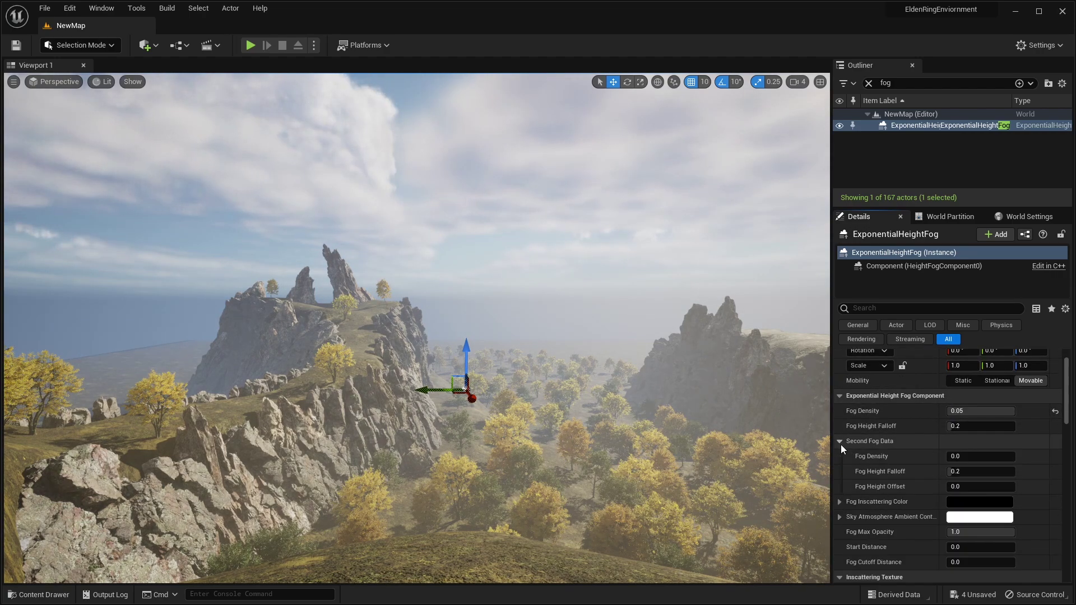
mouse_move(964, 456)
left_mouse_down()
mouse_move(997, 457)
mouse_move(954, 472)
left_mouse_up()
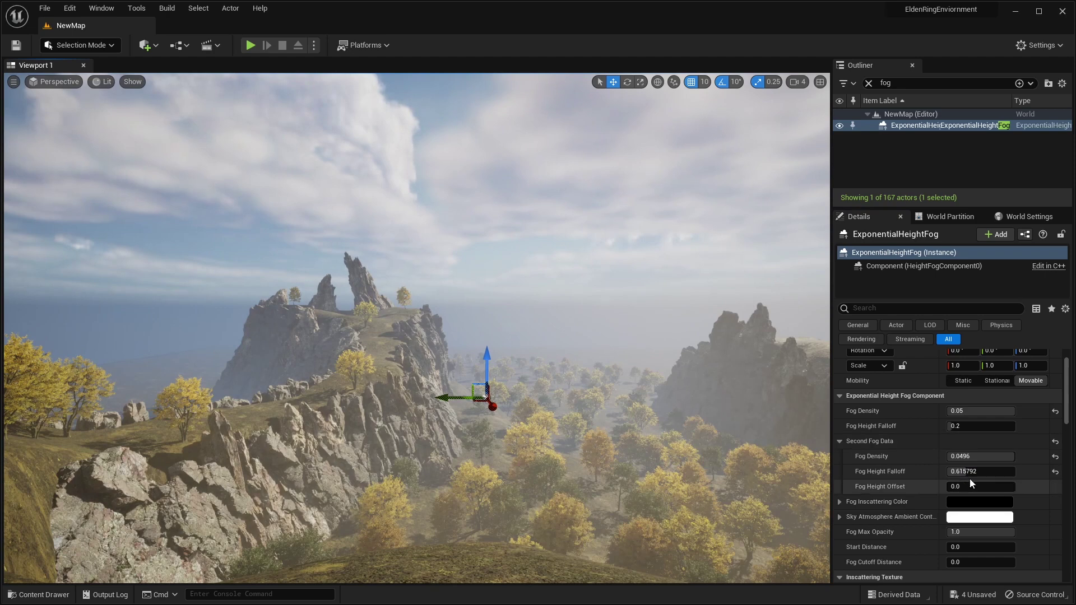
left_click(980, 471)
left_click_drag(1010, 472, 974, 472)
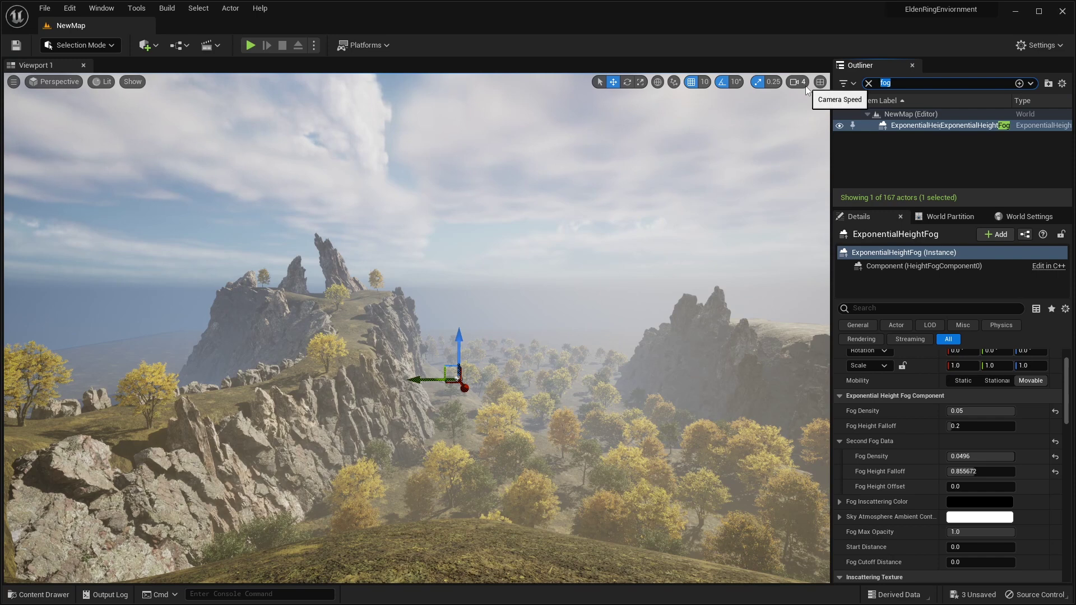
Filter the Outliner for atmo, select the SkyAtmosphere actor and bring up its Rayleigh and Mie settings
key("BackSpace")
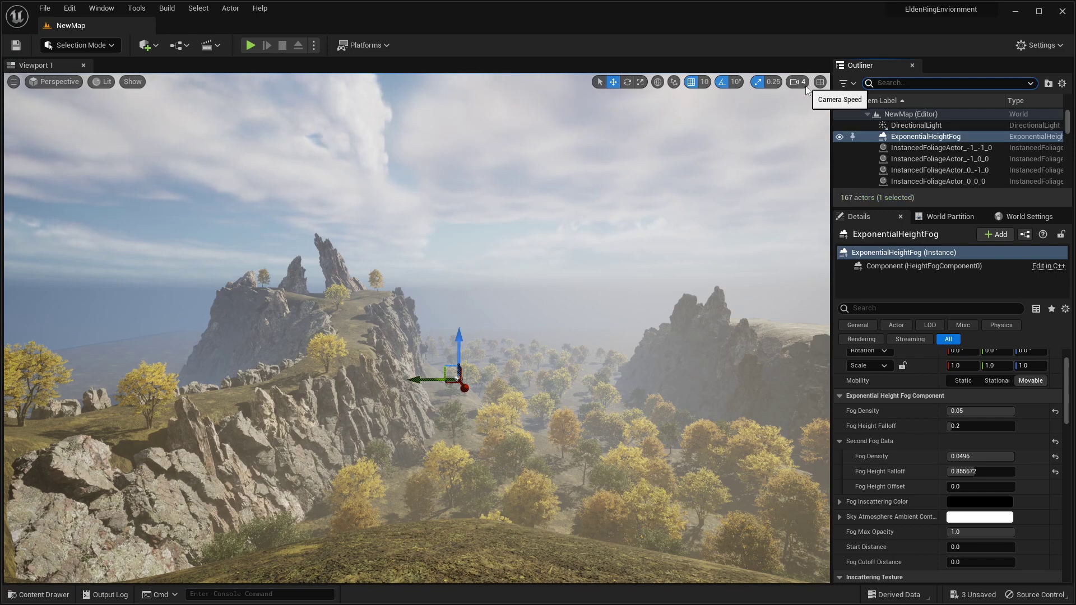
type("atmo")
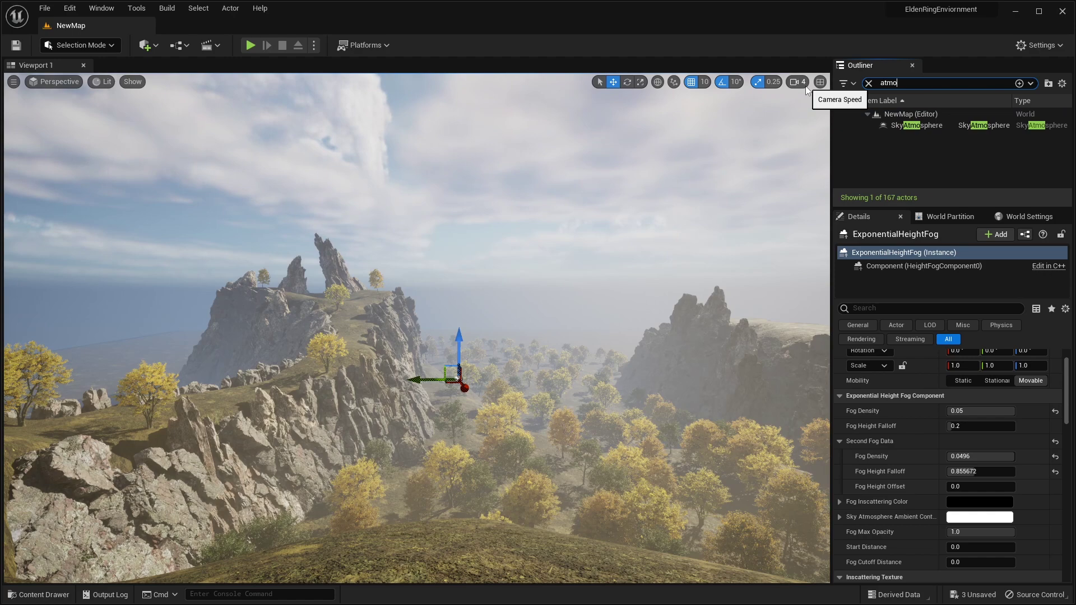
left_click(906, 126)
scroll(905, 486, "down", 2)
scroll(906, 467, "down", 1)
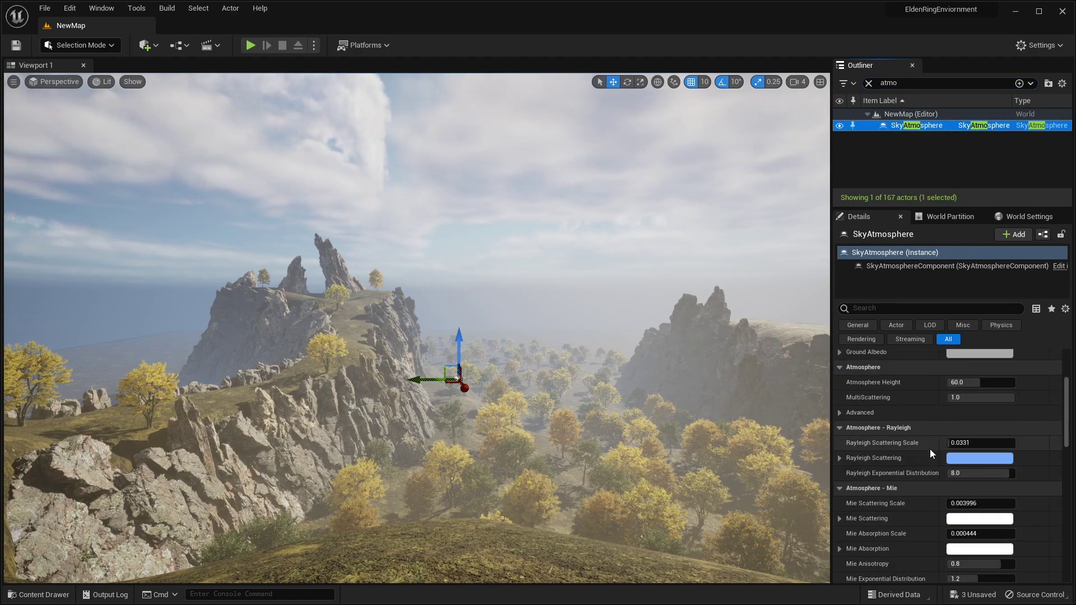
Try different Rayleigh Scattering Scale, Rayleigh Exponential Distribution and Mie Scattering Scale values on the SkyAtmosphere
left_click_drag(955, 443, 981, 443)
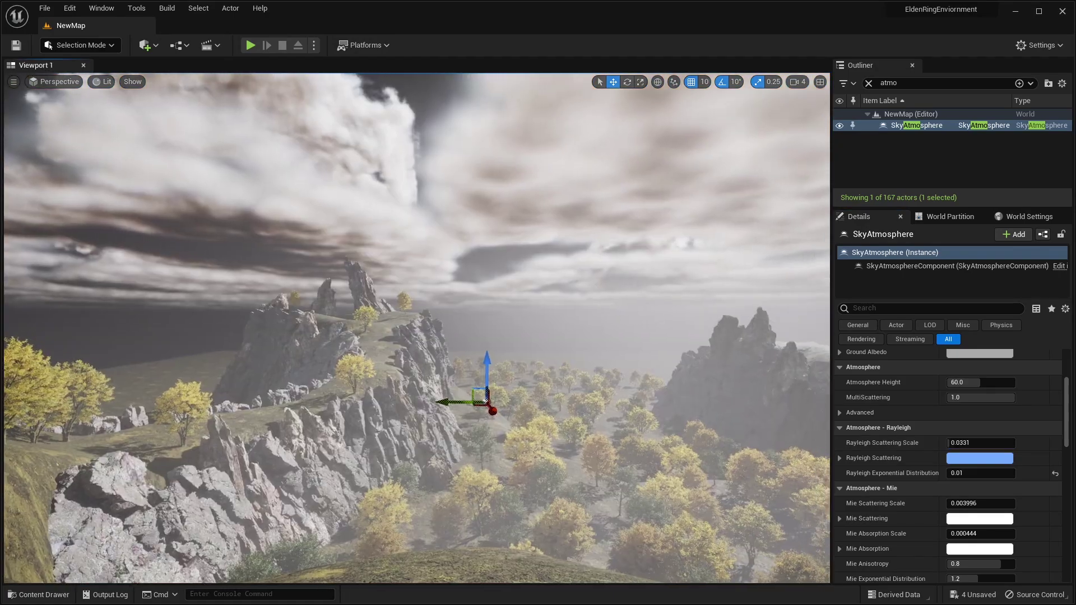
left_click(975, 473)
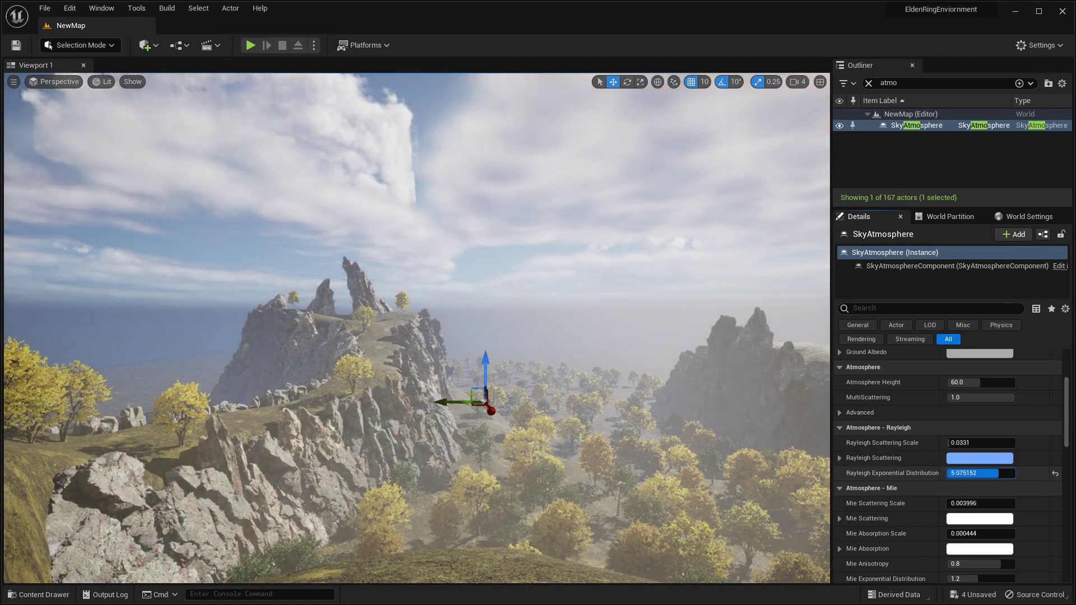
left_click_drag(975, 472, 1015, 473)
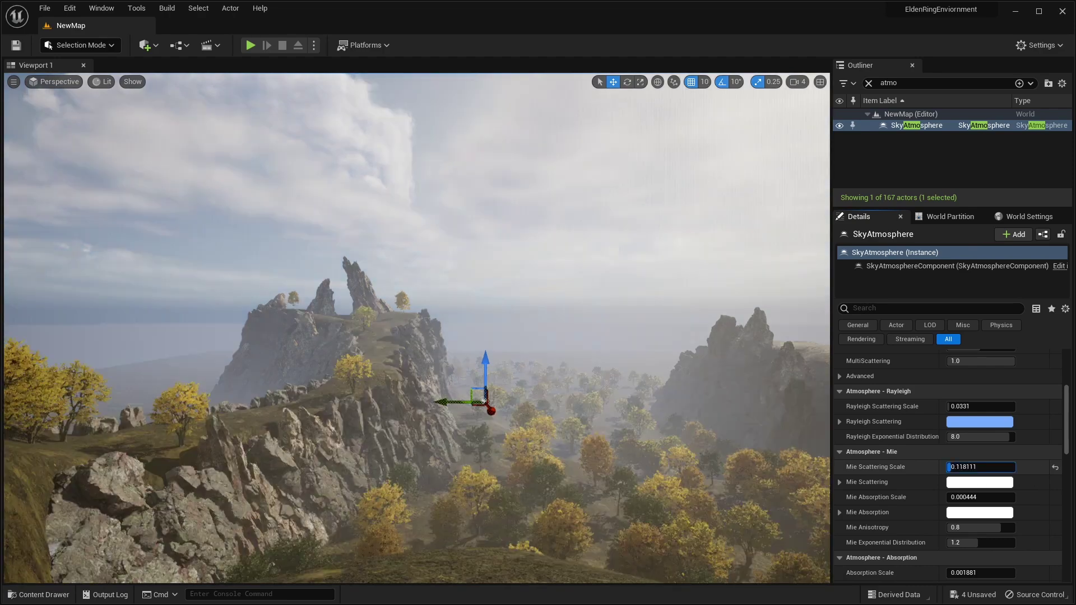
mouse_move(952, 467)
left_mouse_down()
mouse_move(980, 467)
mouse_move(962, 466)
left_mouse_up()
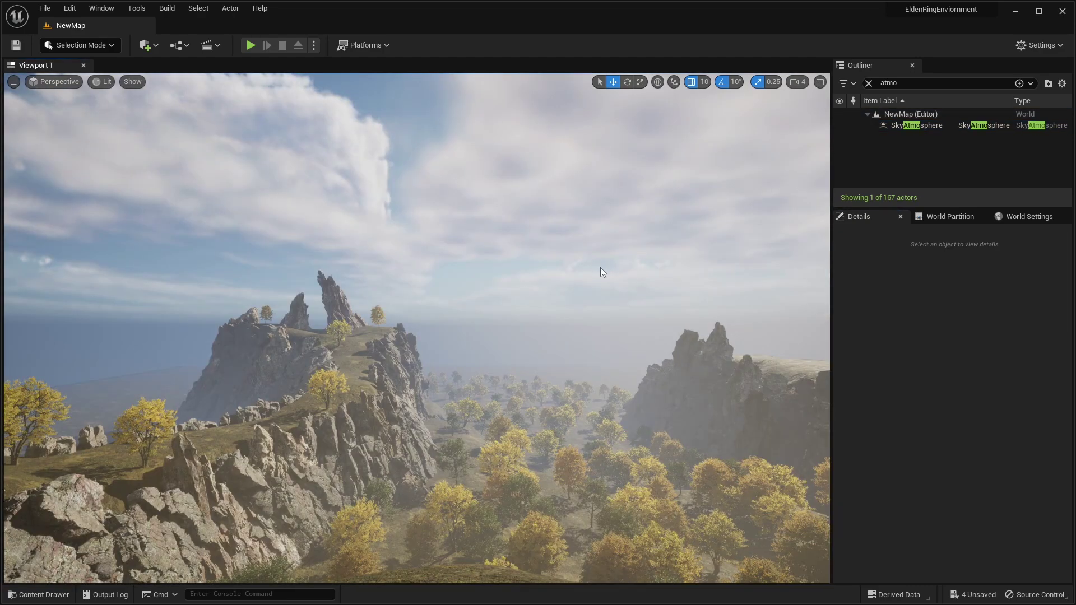
Rotate the sun down to a low angle just above the horizon so warm golden light covers the valley
right_click_drag(597, 264, 596, 274)
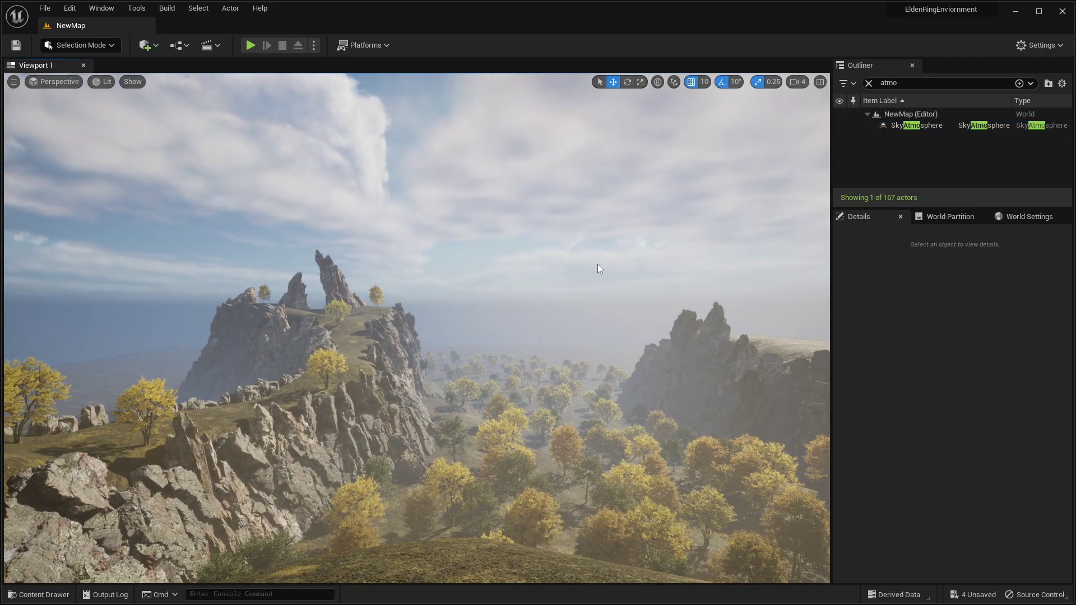
key("ctrl+l")
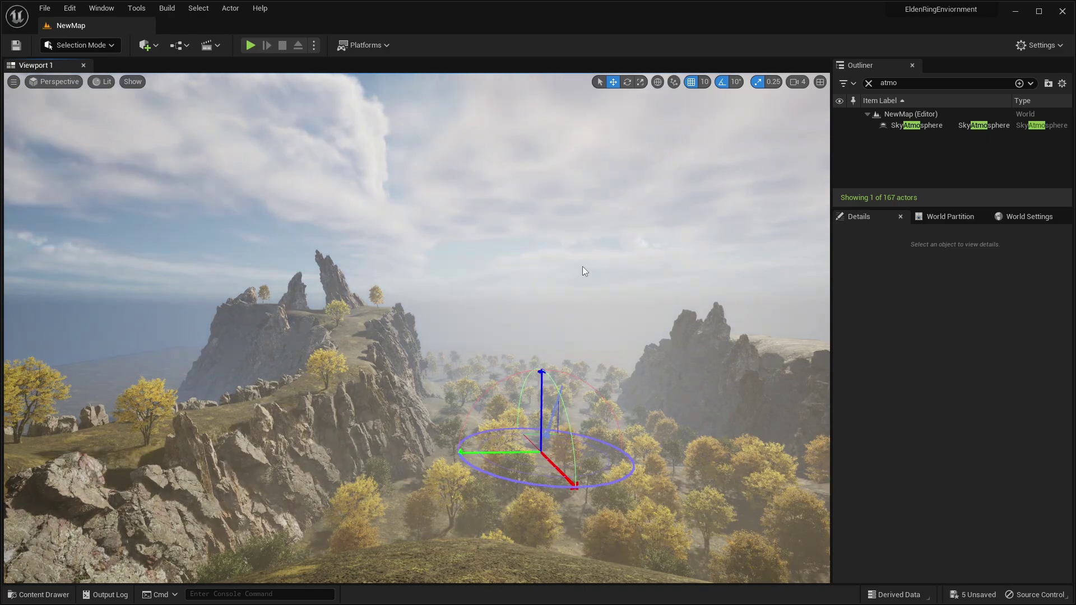
key("ctrl+l")
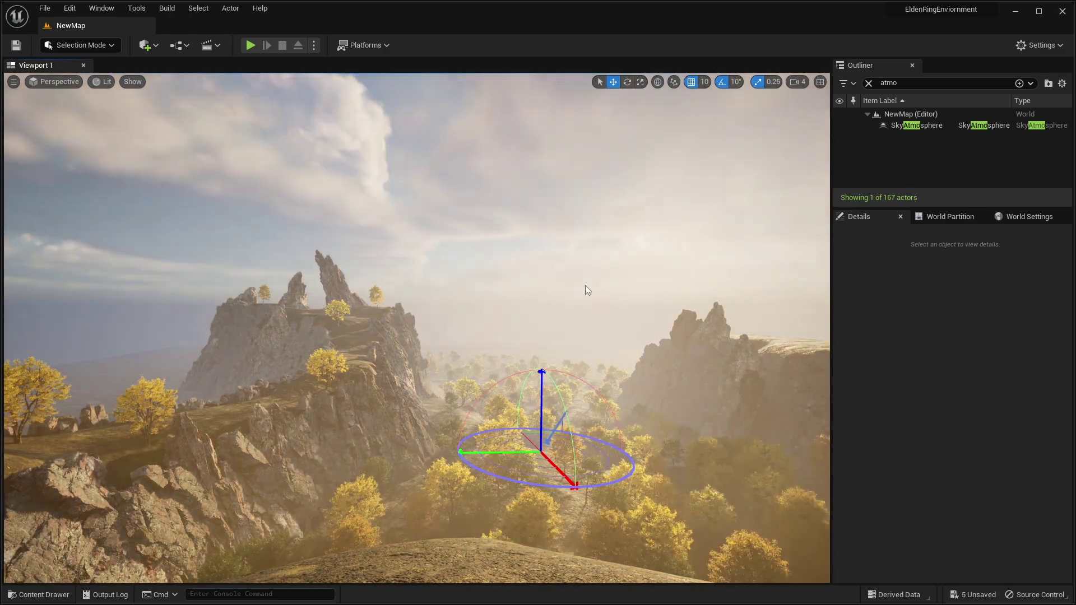
key("ctrl+l")
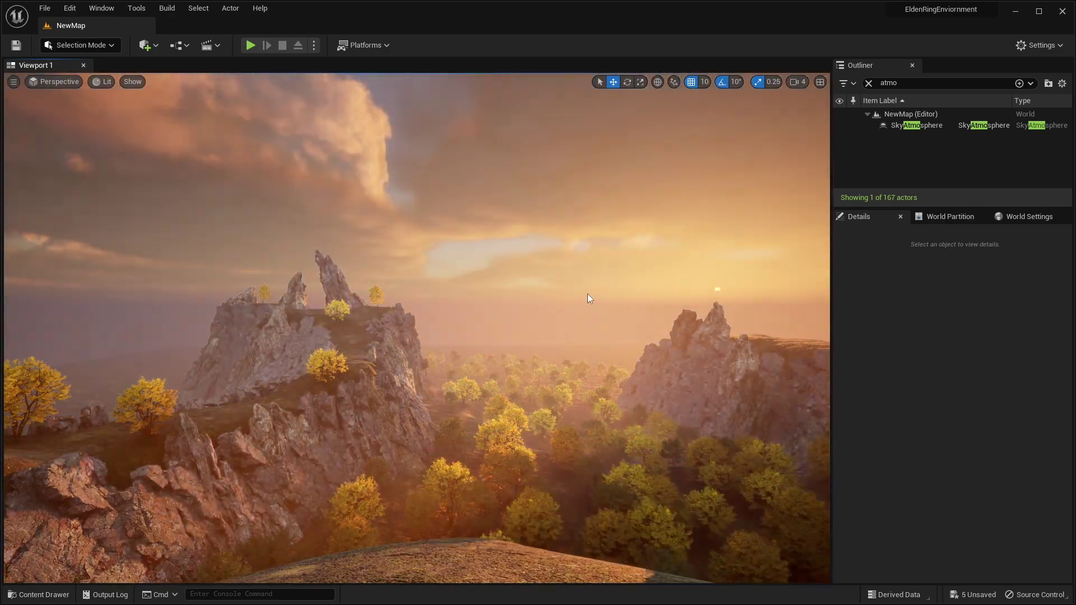
key("ctrl+l")
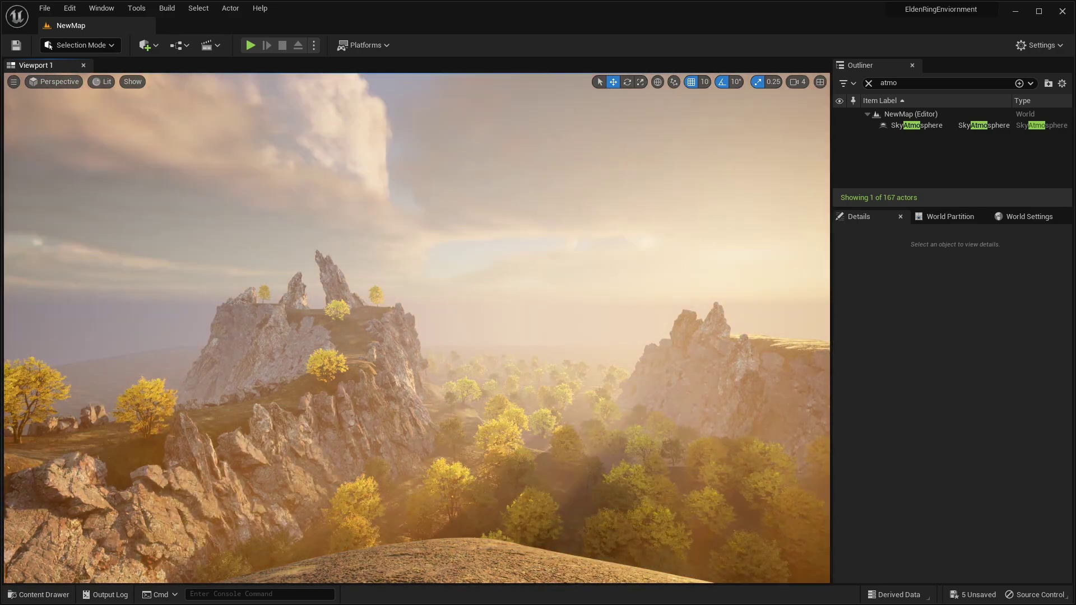
Duplicate a Nordic rock from the far plateau's cliff face and place the copy on the open ground beside the plateau
right_click_drag(587, 293, 597, 263)
key("s")
right_click_drag(683, 266, 674, 257)
key("w")
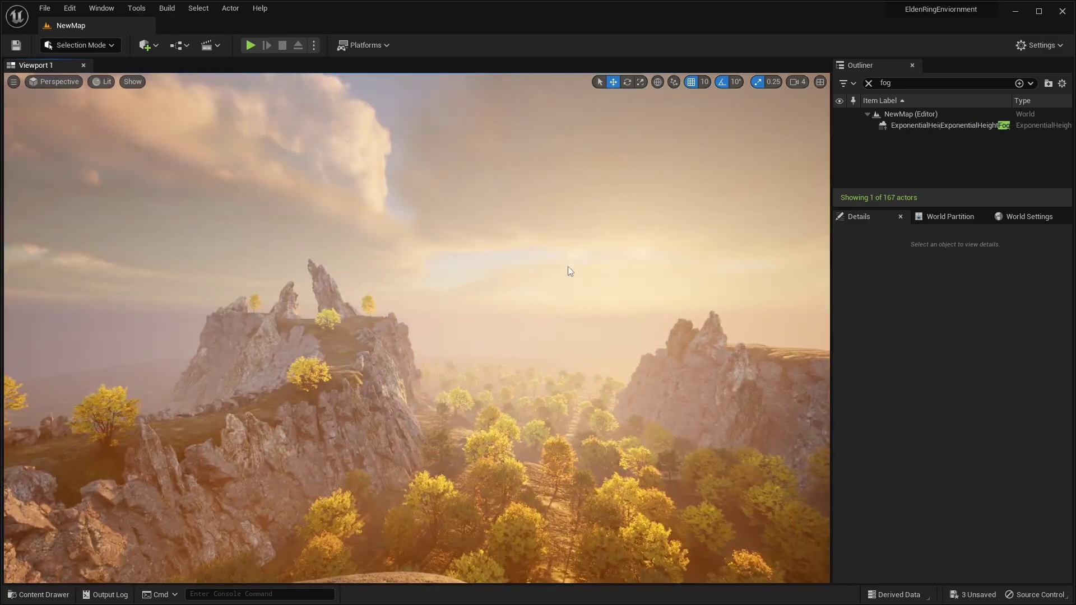
key("w")
right_click_drag(536, 325, 542, 335)
left_click(542, 335)
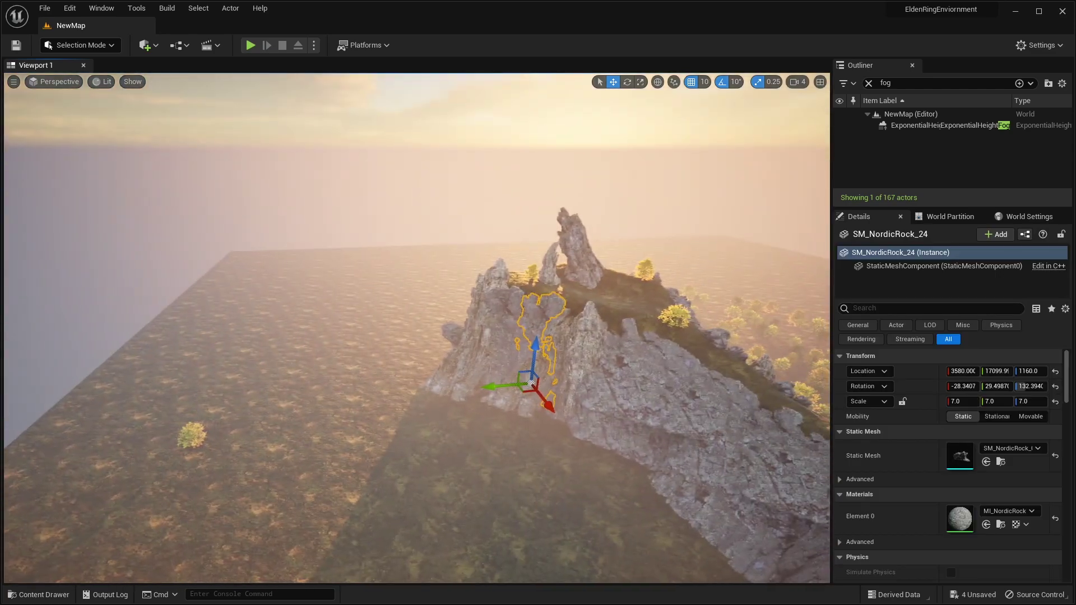
left_click_drag(602, 400, 317, 396, "alt")
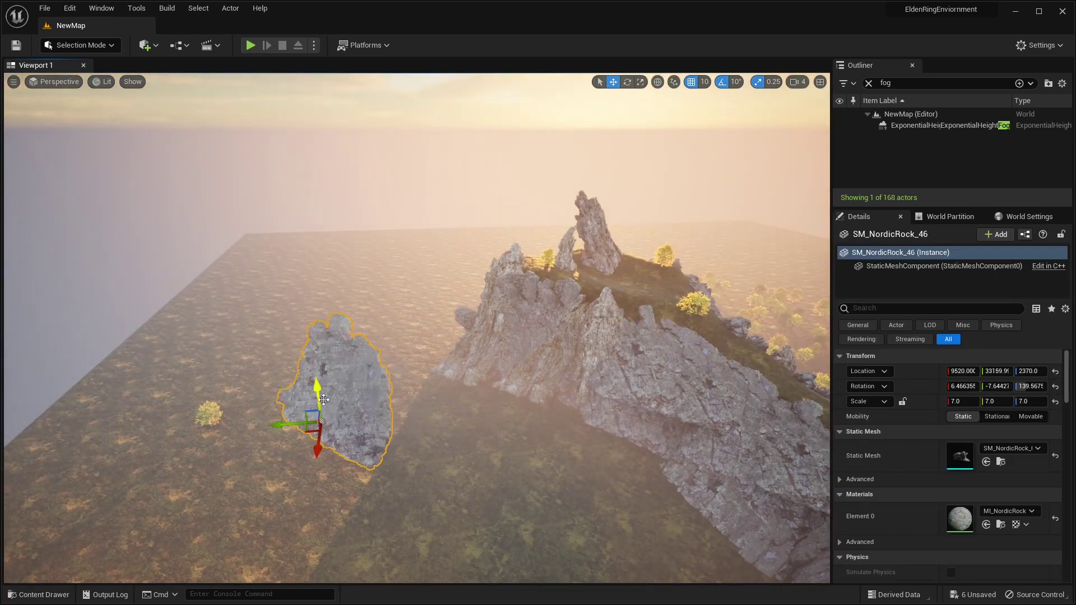
Reorient the copied Nordic rock, scale it uniformly to 10.75 and position it as a distant formation left of the main plateau
left_click_drag(349, 451, 353, 425)
right_click_drag(313, 382, 315, 381)
left_click_drag(314, 381, 308, 362)
left_click_drag(257, 435, 218, 464)
left_click_drag(227, 516, 229, 442)
right_click_drag(229, 442, 184, 420)
key("w")
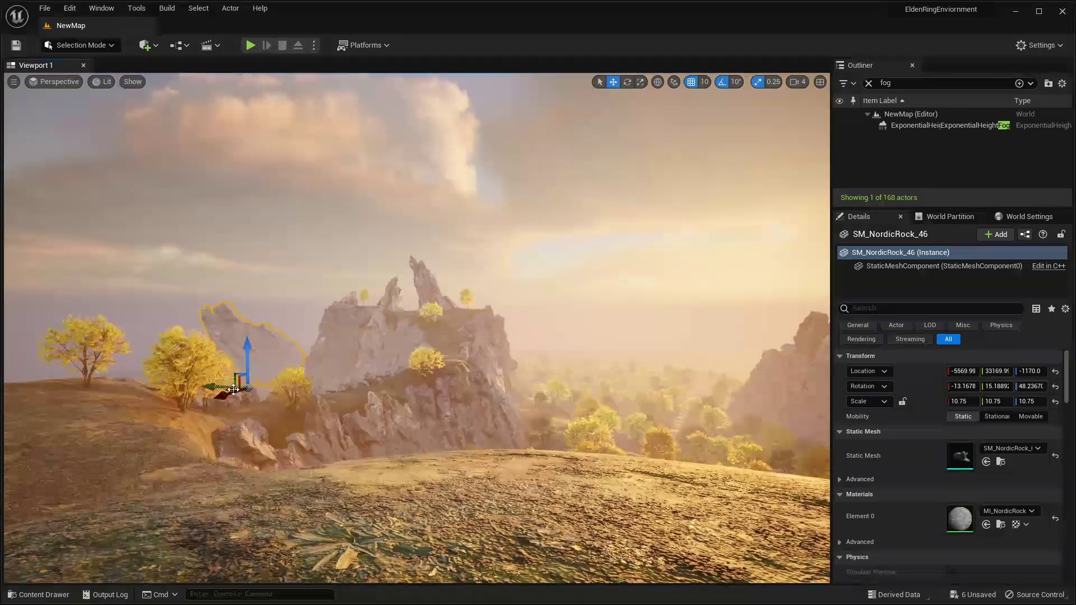
left_click_drag(233, 390, 210, 375)
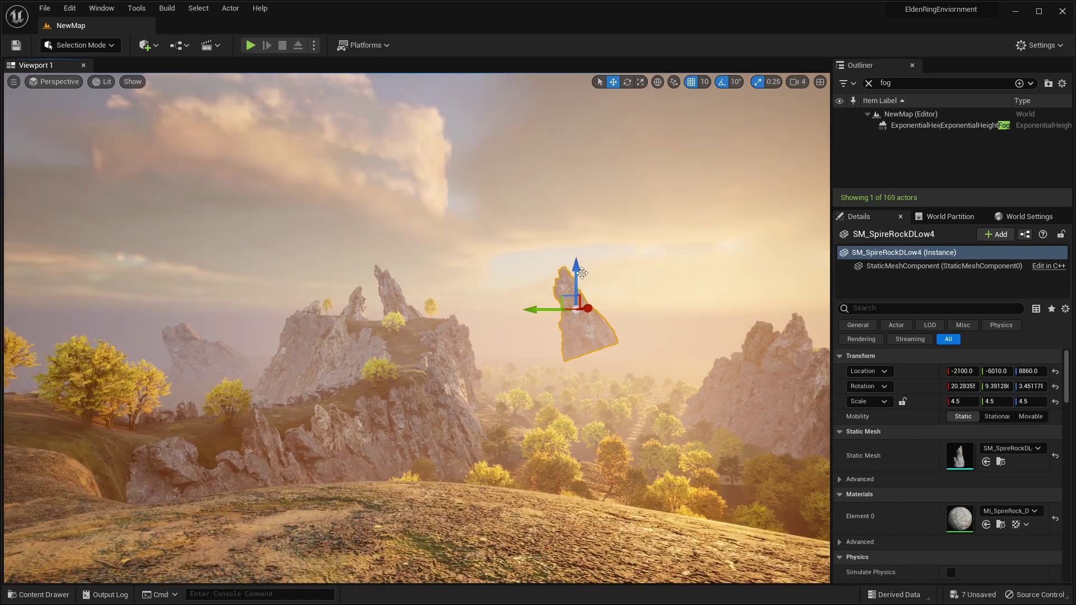
Move the SM_SpireRockDLow4 copy down into the hazy distance between the two cliffs and scale it uniformly to 7.0
left_click_drag(588, 311, 588, 398)
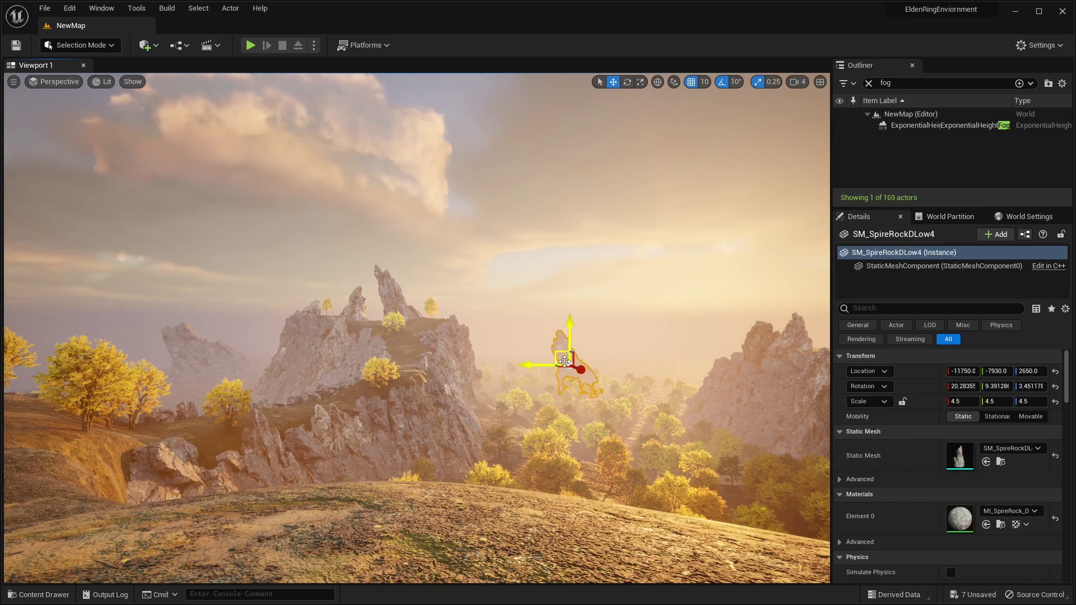
left_click_drag(577, 372, 553, 351)
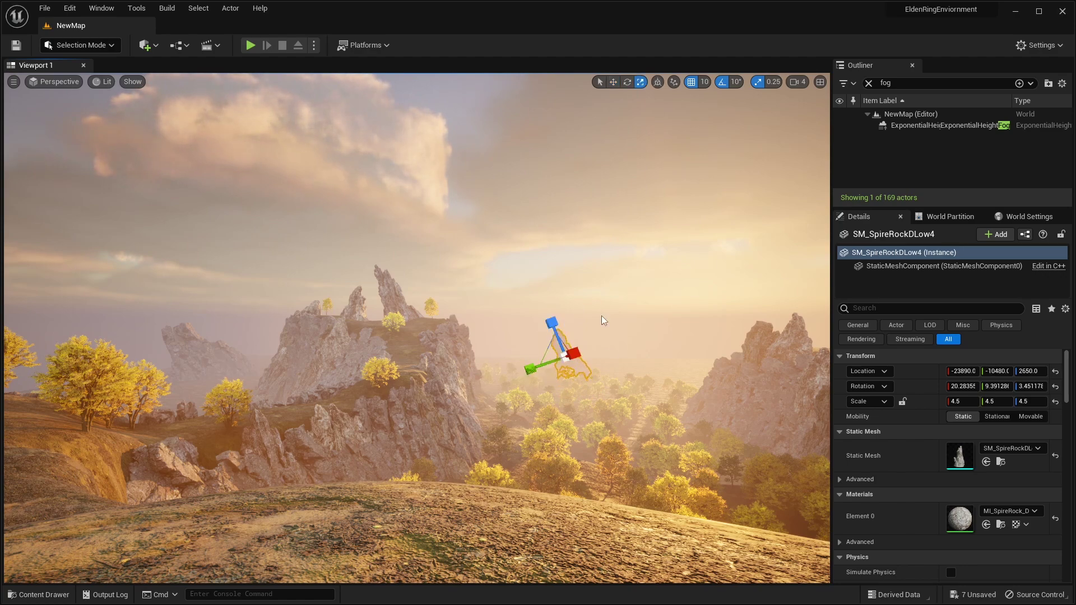
left_click(610, 294)
right_click_drag(610, 294, 620, 286)
left_click(563, 363)
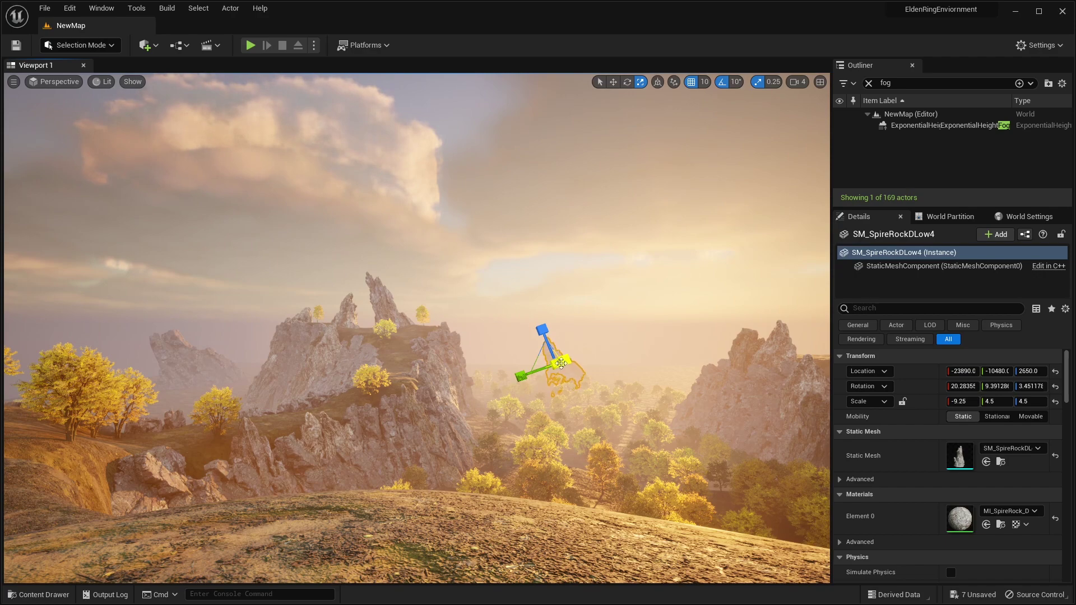
key("ctrl+z")
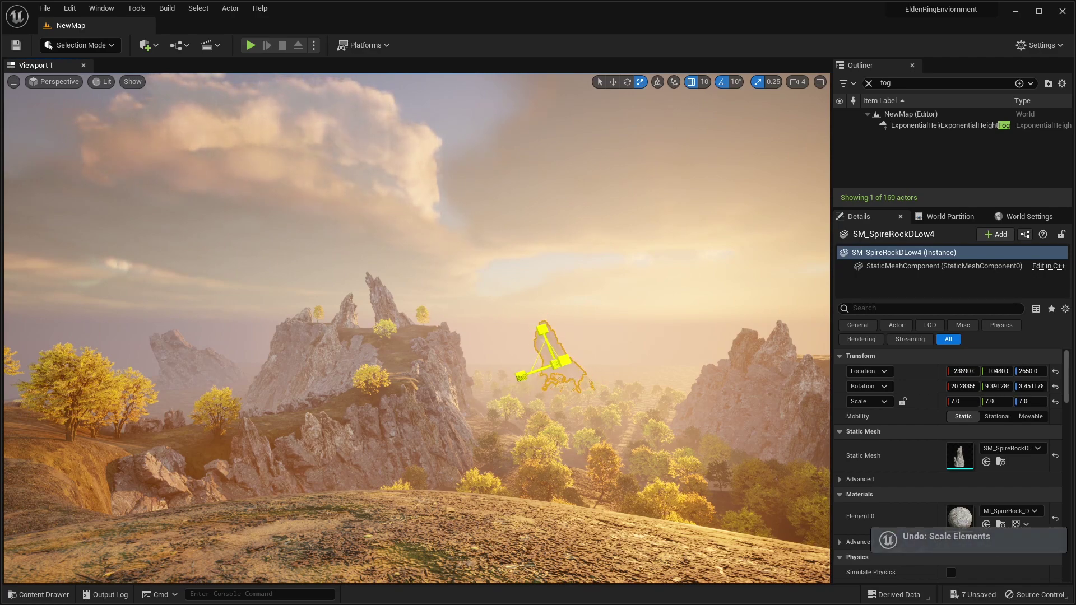
Delete the SK_Mannequin actor standing on the foreground hill
left_click(605, 302)
right_click_drag(605, 302, 683, 339)
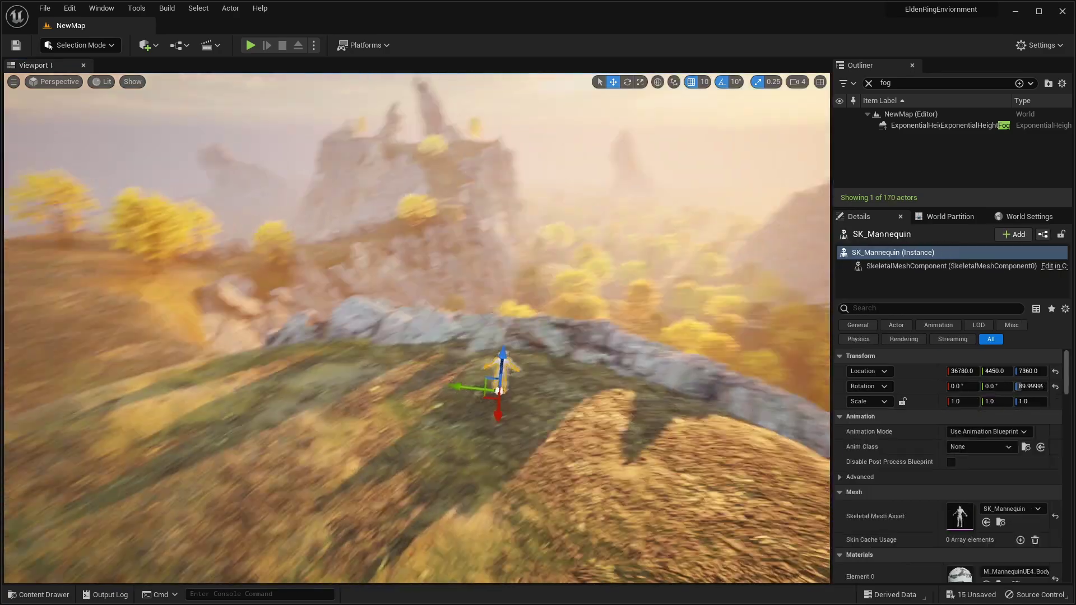
right_click_drag(417, 328, 417, 328)
right_click_drag(566, 437, 566, 437)
key("Delete")
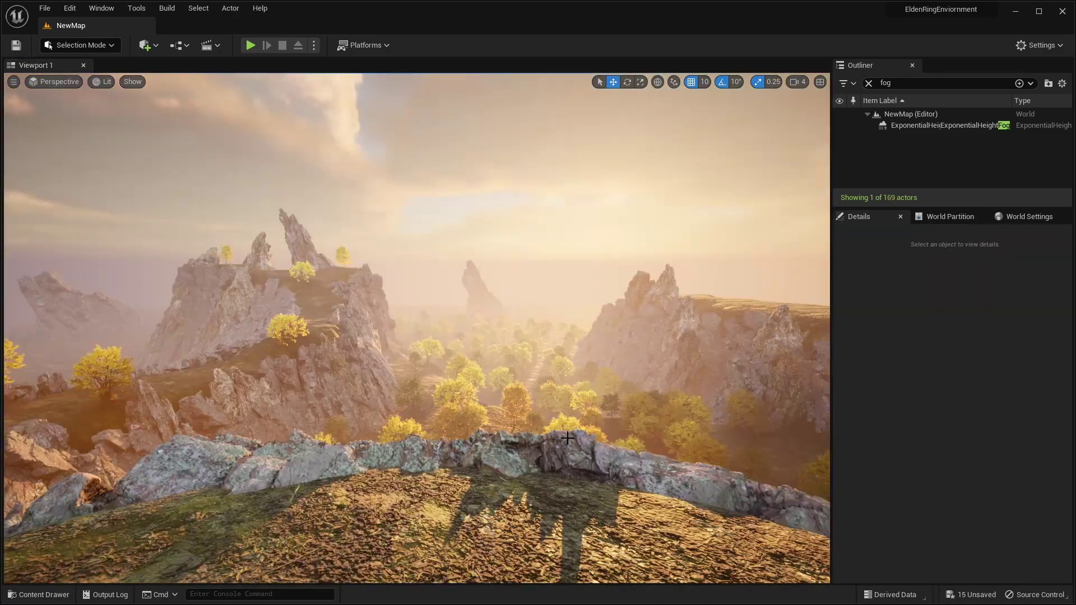
Open Quixel Bridge and search the 3D Plants library for grass
left_click(22, 49)
left_click(156, 46)
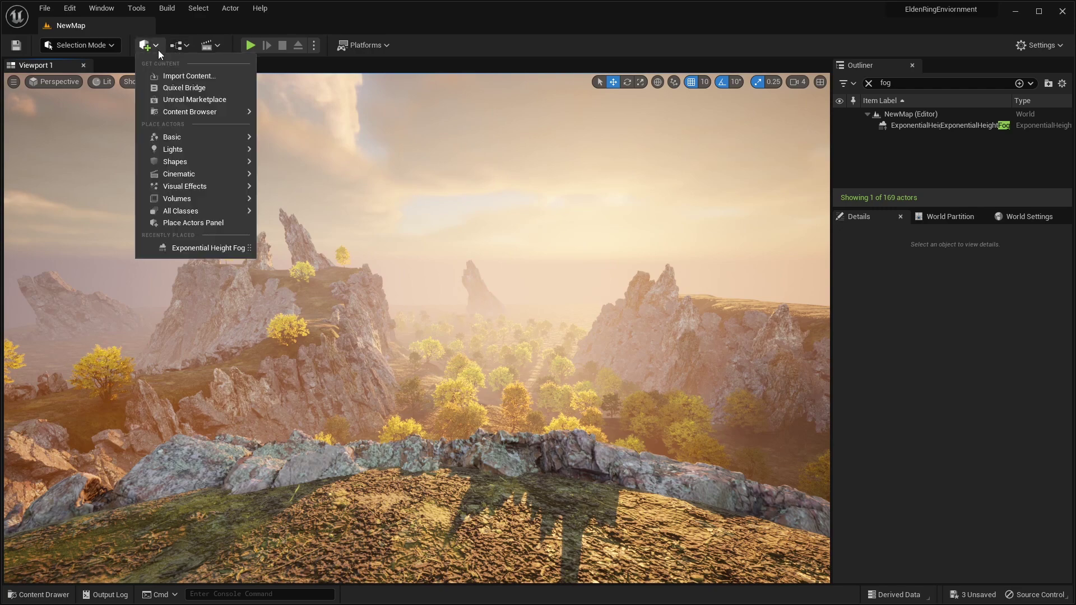
left_click(196, 87)
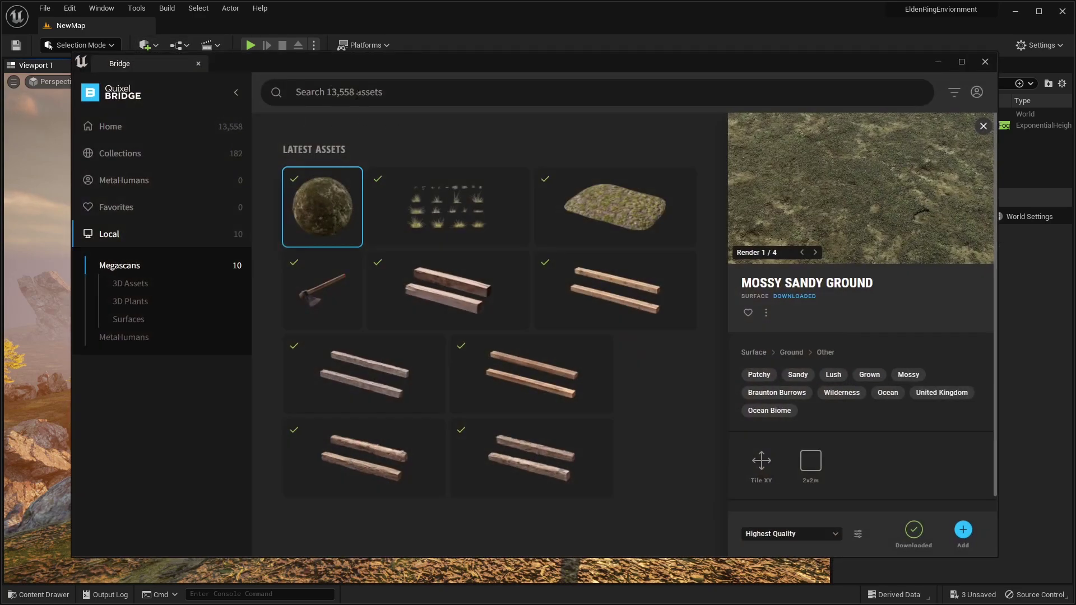
left_click(357, 93)
type("grass")
left_click(127, 175)
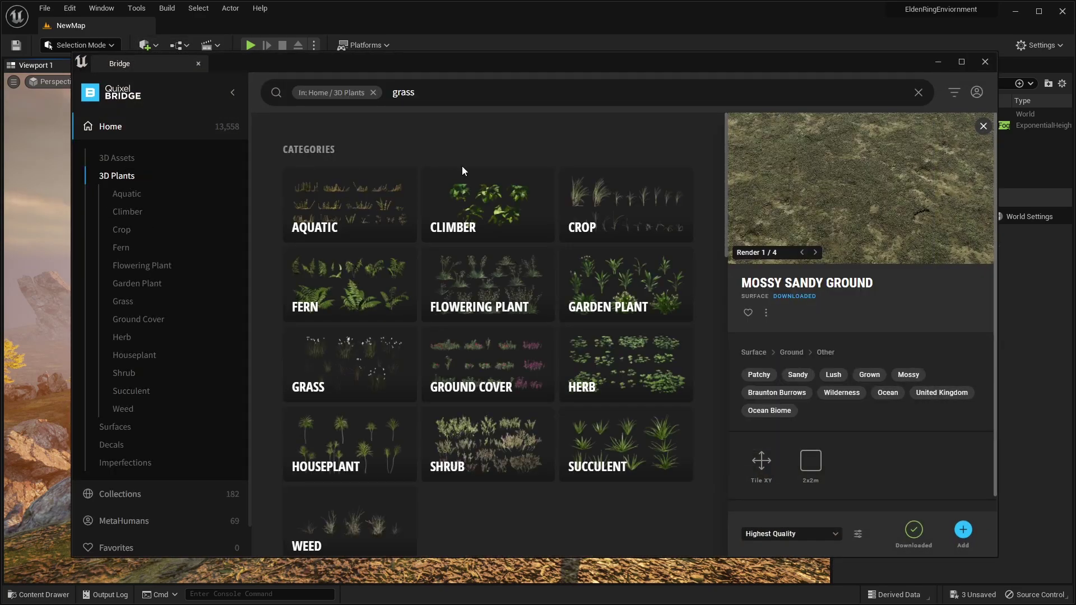
scroll(471, 171, "down", 2)
scroll(443, 180, "up", 2)
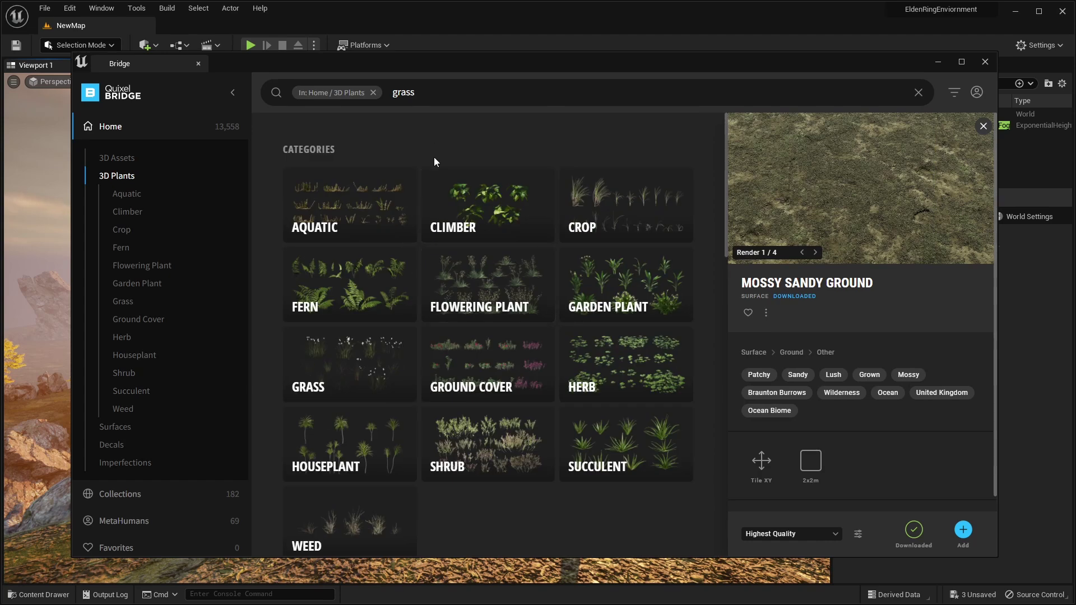
Browse to the Wild subcategory of Grass and add the High Quality Wild Grass asset to the project
left_click(368, 352)
scroll(575, 247, "down", 1)
scroll(575, 247, "up", 1)
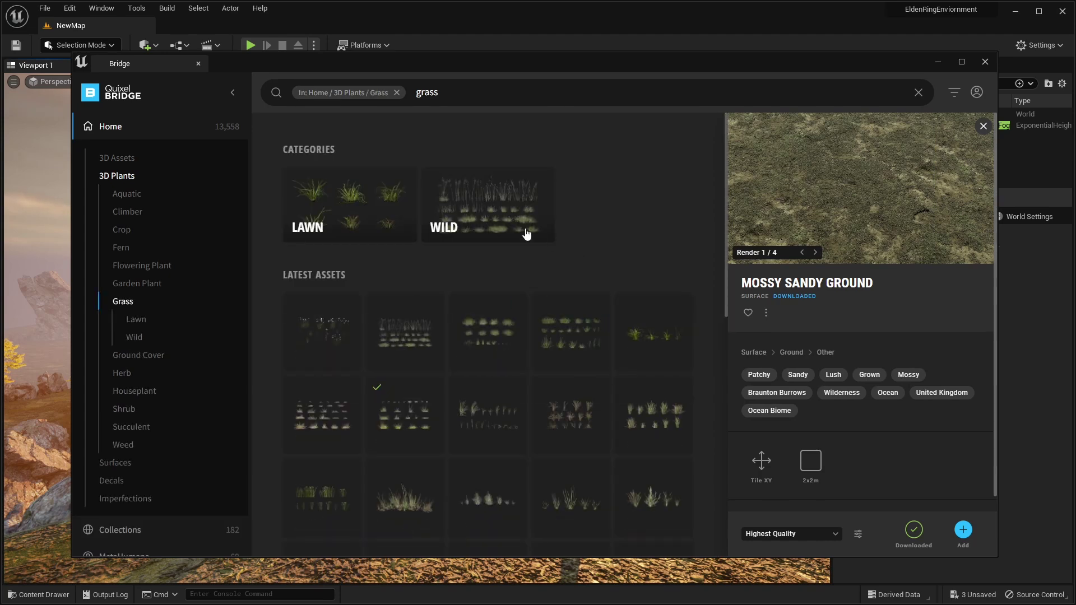
left_click(493, 211)
left_click(329, 293)
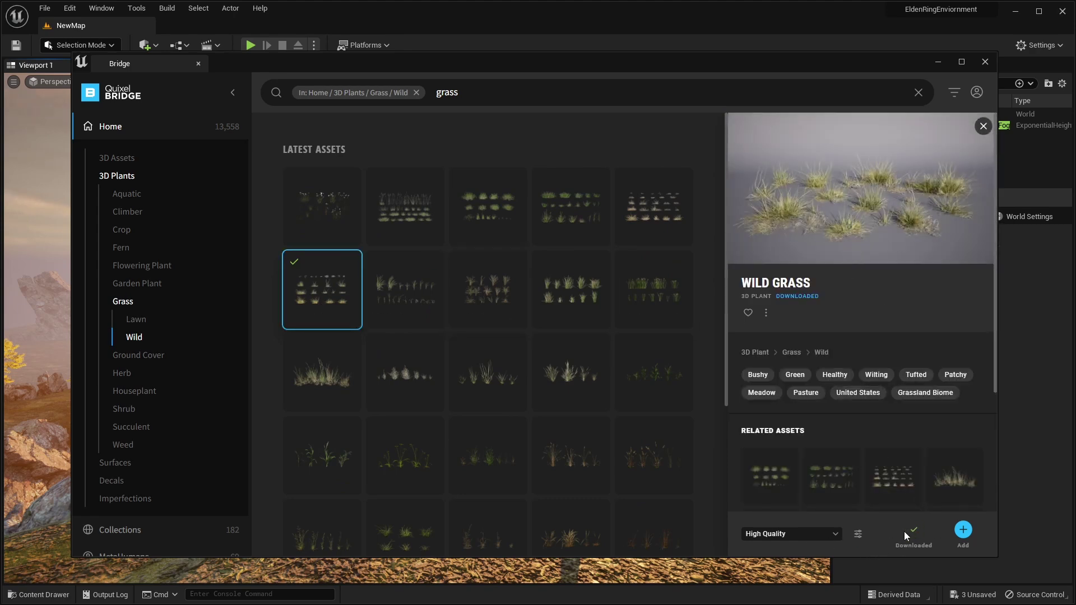
left_click(963, 529)
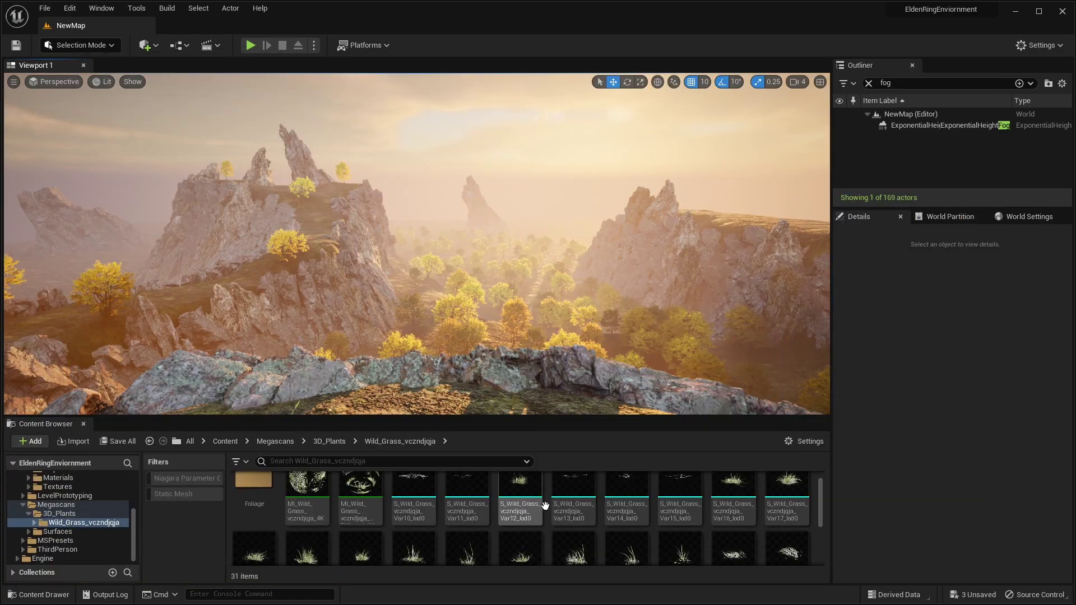
Switch to foliage editing, select three Wild Grass foliage types for painting and undo the stray foliage stroke
left_click(99, 46)
left_click(84, 87)
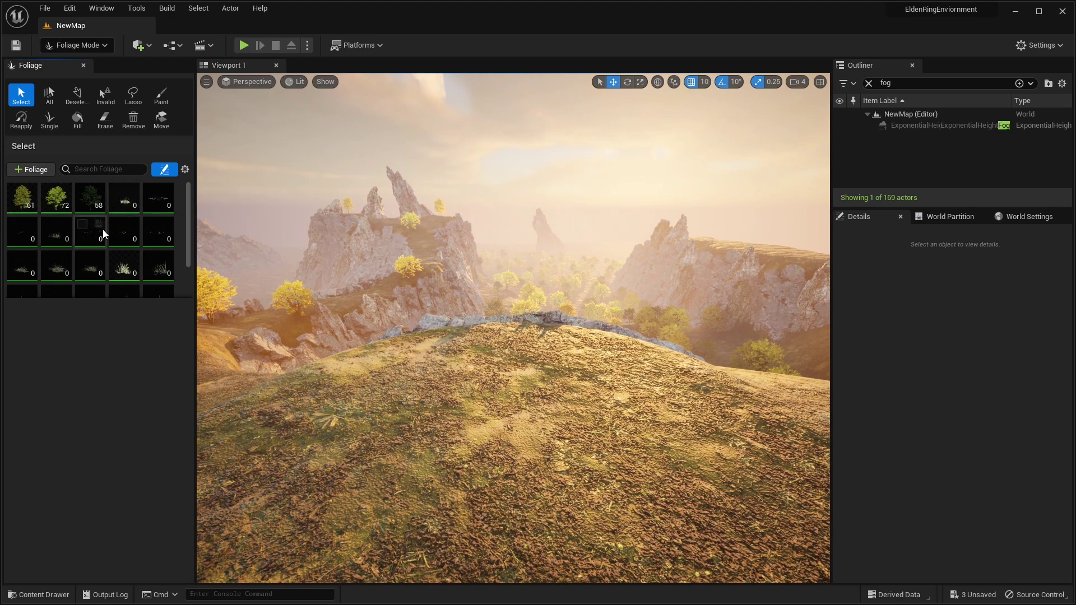
left_click(62, 276)
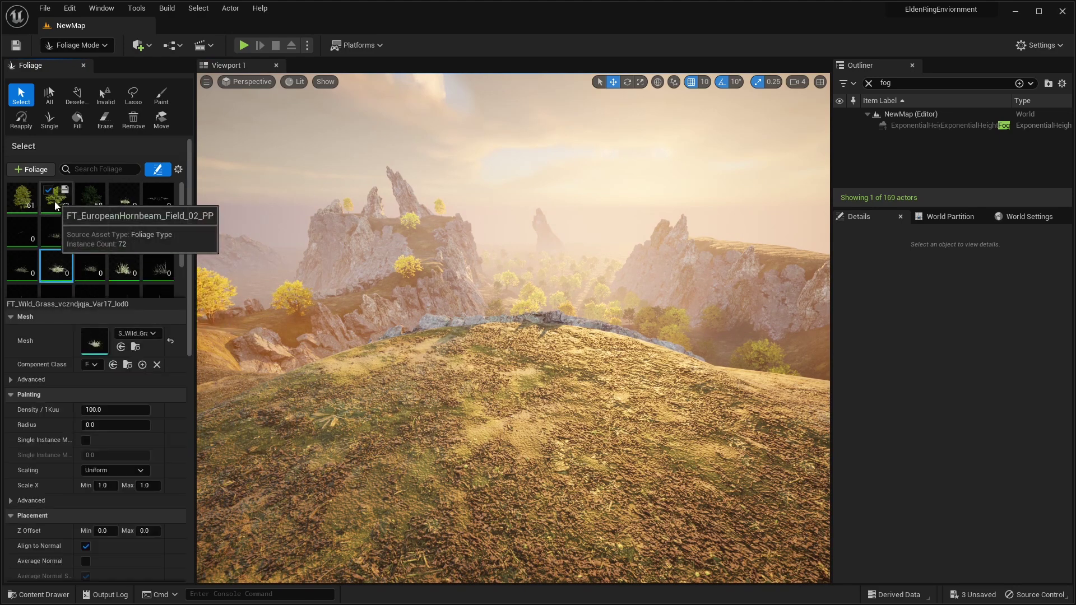
left_click(124, 197, "ctrl")
left_click(124, 265, "ctrl")
left_click(160, 94)
key("ctrl+z")
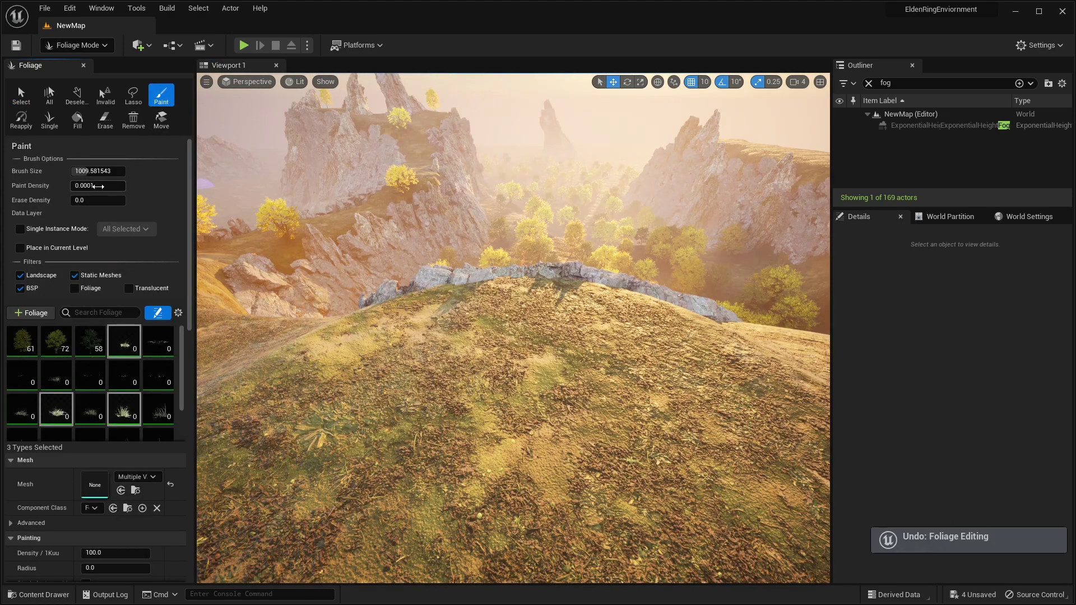
Set the Paint Density to 1.0 and the Brush Size to about 271, and paint wild grass across the foreground hilltop
left_click(107, 185)
left_click_drag(103, 173, 98, 173)
mouse_move(553, 349)
left_mouse_down()
mouse_move(492, 420)
mouse_move(543, 331)
mouse_move(451, 322)
mouse_move(583, 318)
mouse_move(625, 352)
left_mouse_up()
key("w")
mouse_move(624, 352)
right_mouse_down()
mouse_move(622, 303)
mouse_move(712, 319)
mouse_move(745, 386)
mouse_move(673, 241)
right_mouse_up()
key("s")
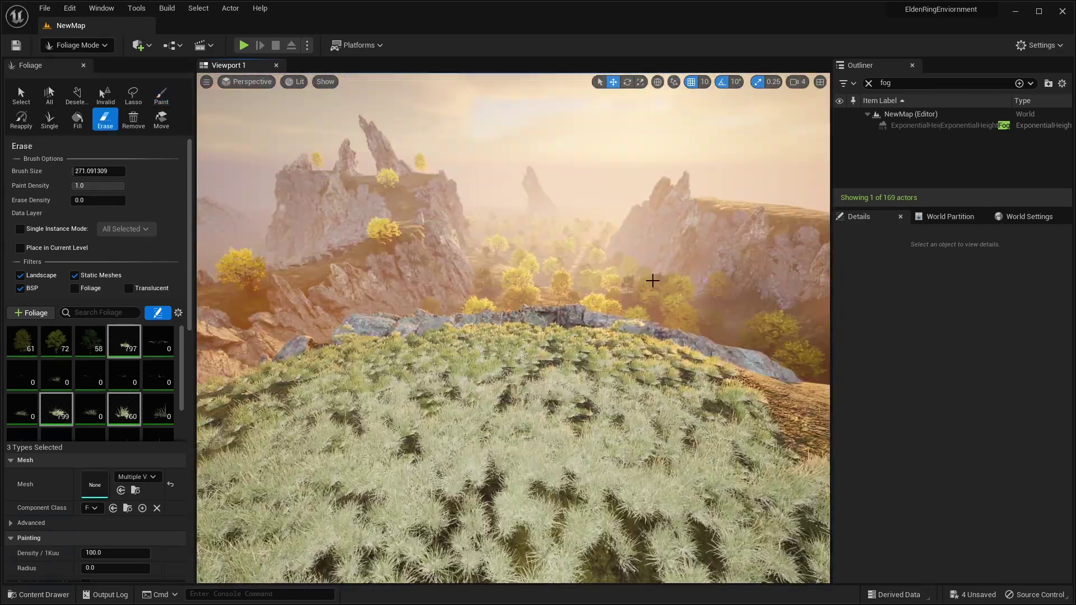
Open the Wild Grass 4K material instance and place its editor so the painted grass remains in view
left_click(77, 45)
left_click(81, 65)
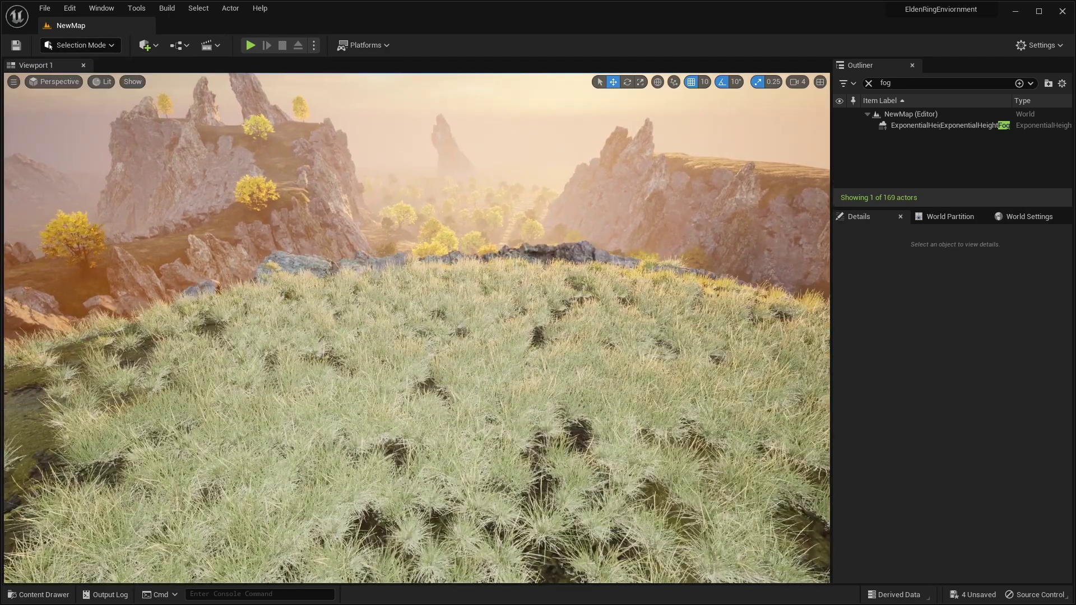
left_click(505, 351)
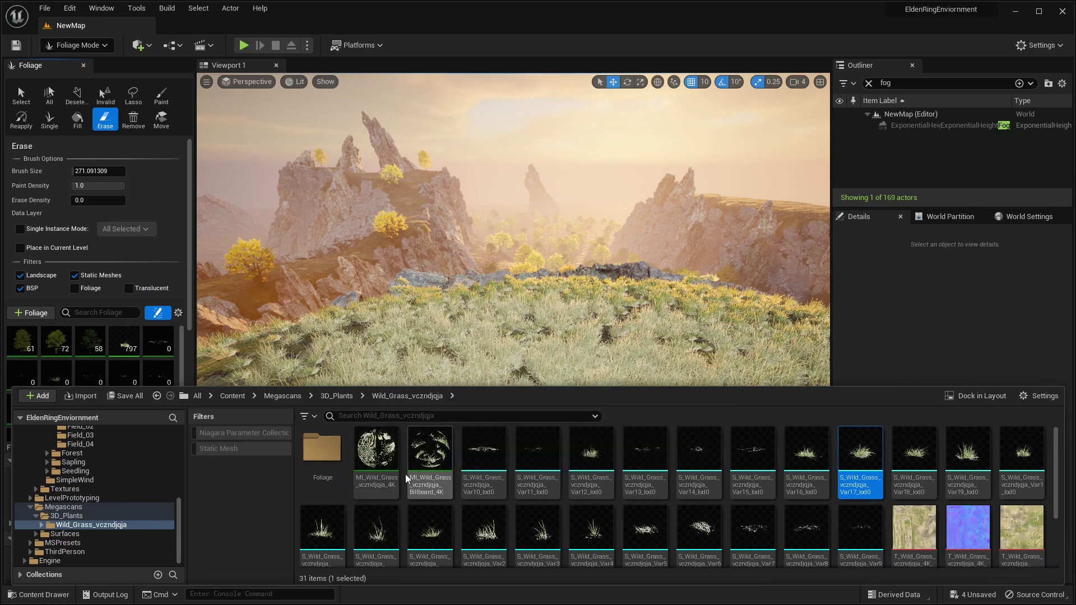
double_click(390, 465)
left_click_drag(594, 233, 191, 134)
scroll(123, 293, "down", 6)
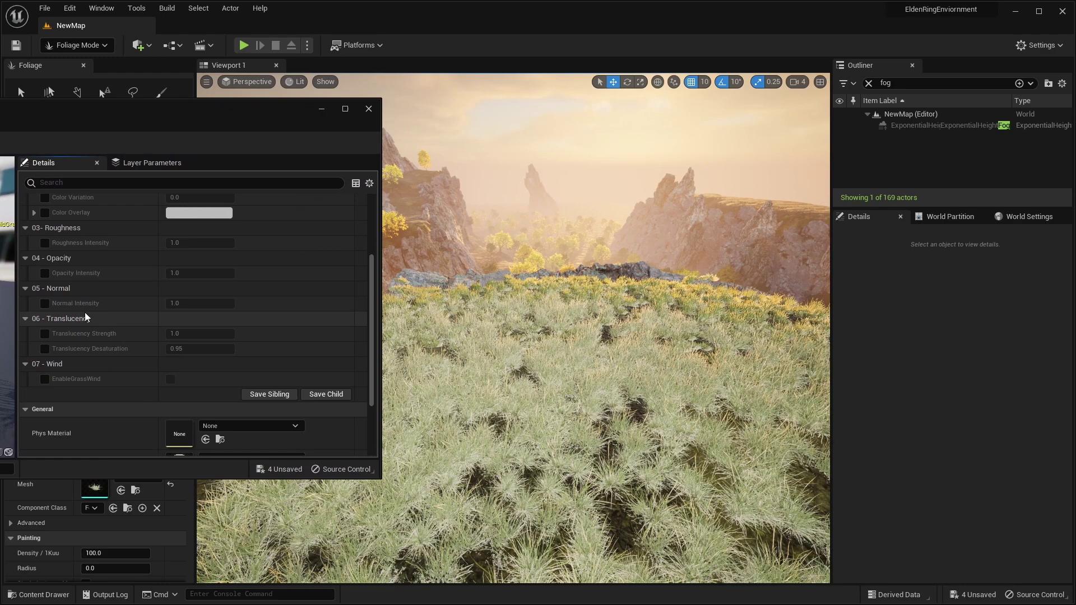
Enable the grass material's Color Overlay and tint it a dark, saturated green
scroll(56, 336, "up", 4)
left_click(34, 338)
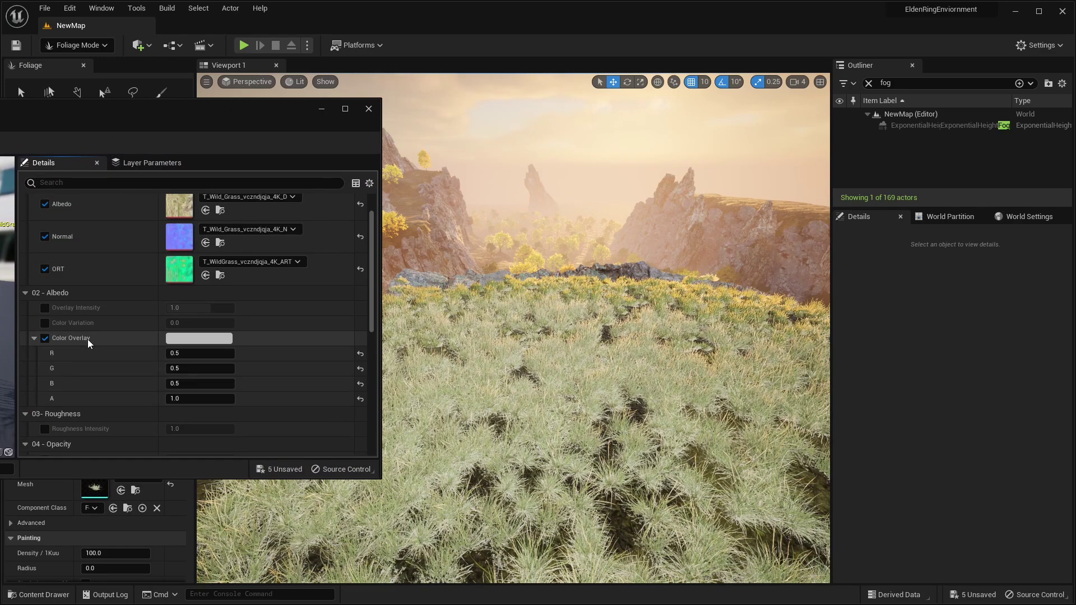
left_click(174, 338)
left_click_drag(269, 392, 290, 407)
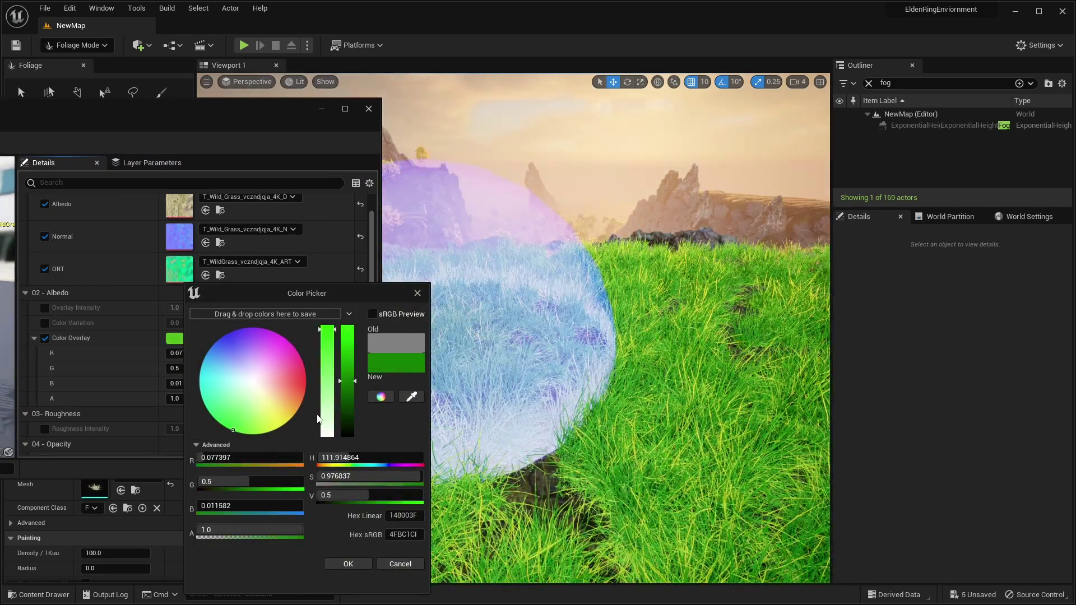
left_click_drag(347, 410, 339, 429)
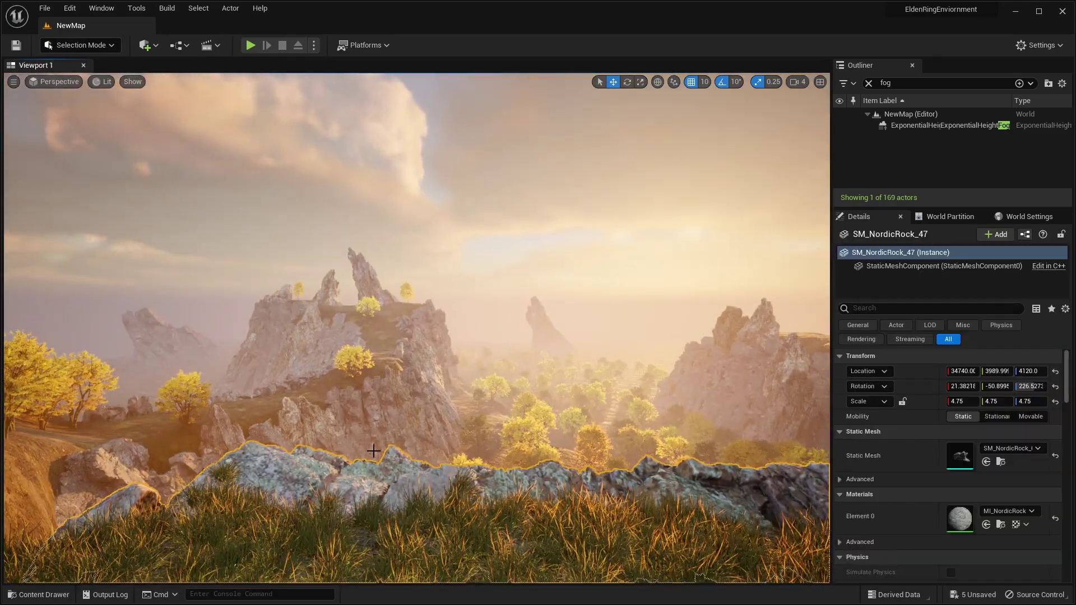
Locate the foreground Nordic rock's asset and open its MI_NordicRock material instance beside the view of the rocks
right_click(385, 465)
mouse_move(449, 218)
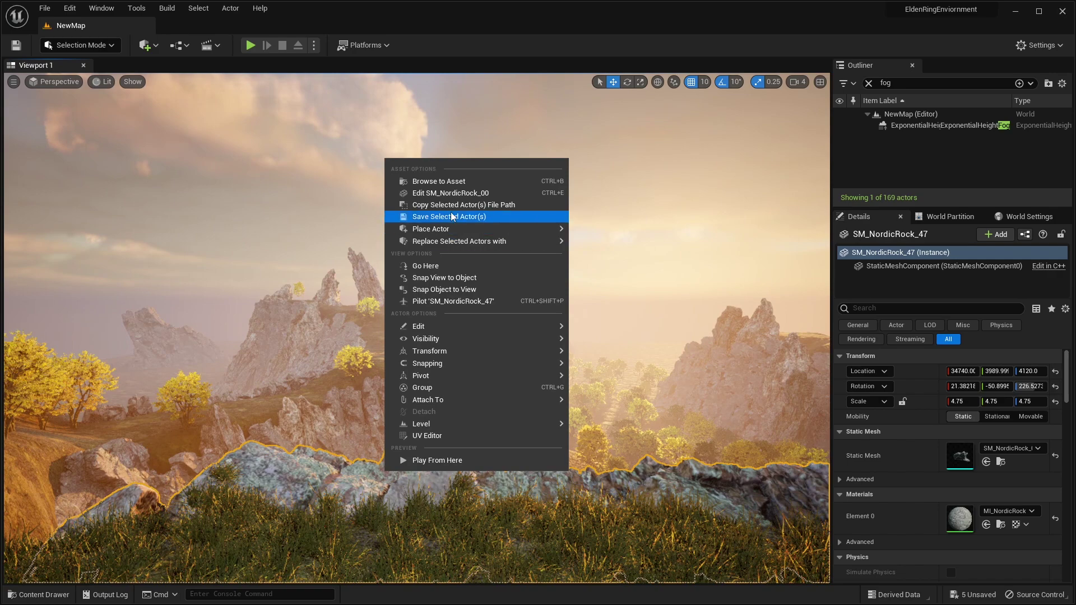
left_click(446, 181)
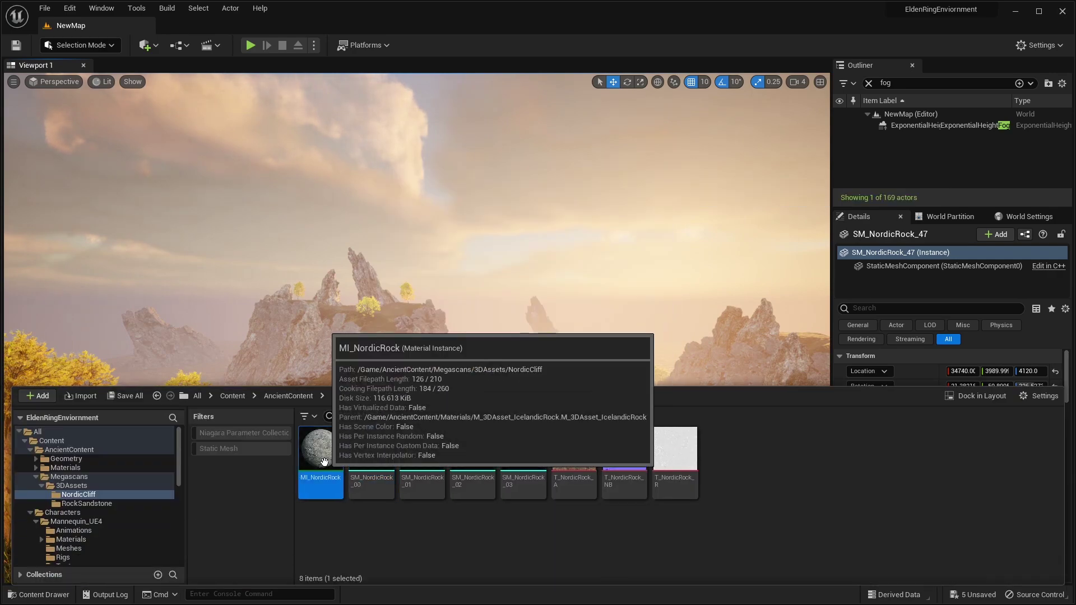
double_click(324, 461)
left_click_drag(663, 120, 156, 188)
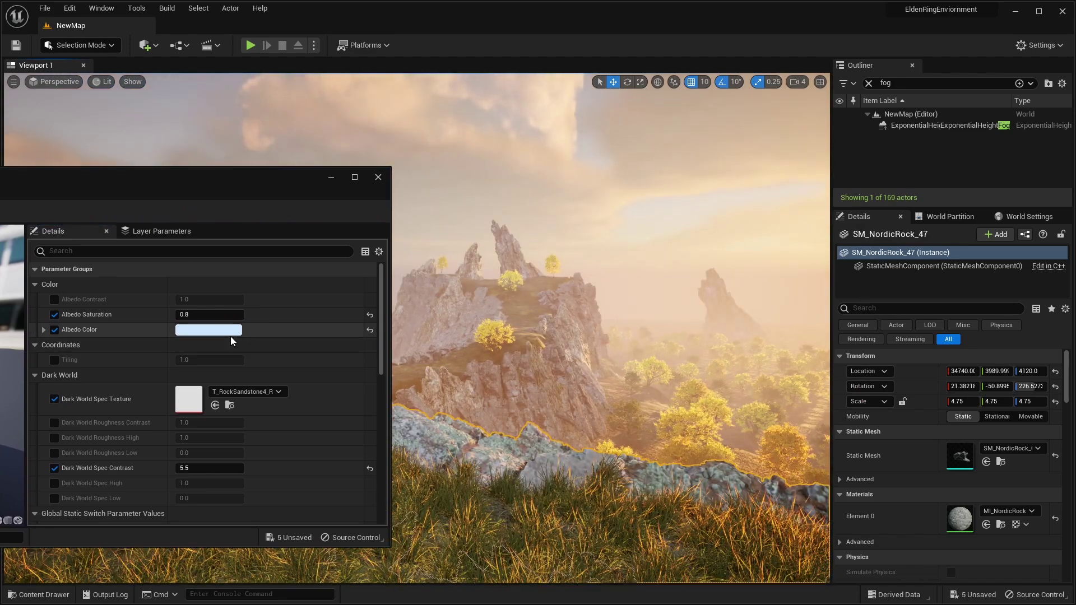
Darken the bluish Albedo Color of the Nordic rock material
left_click(233, 330)
left_click_drag(370, 280, 246, 253)
left_click(263, 365)
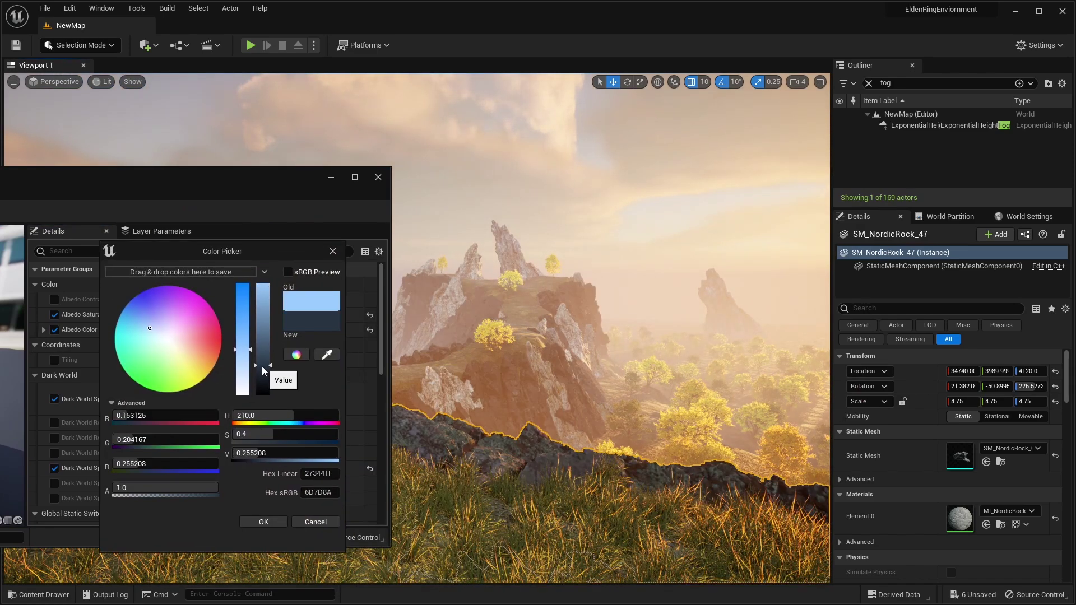
left_click_drag(260, 361, 264, 352)
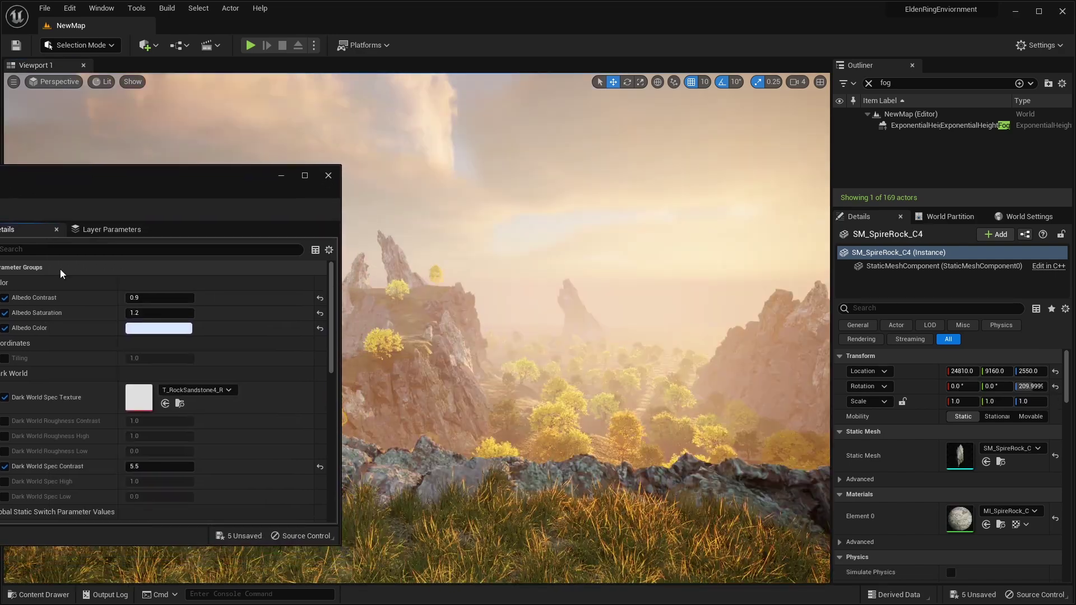
Darken the light blue Albedo Color of the SM_SpireRock_C4 rock's material
left_click(159, 329)
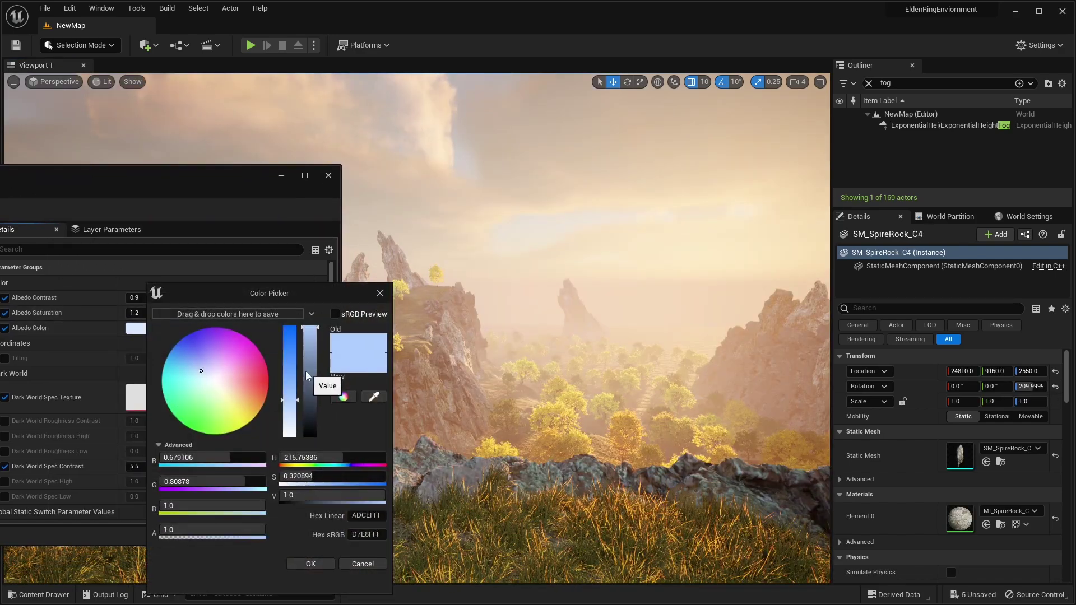
left_click_drag(307, 377, 306, 371)
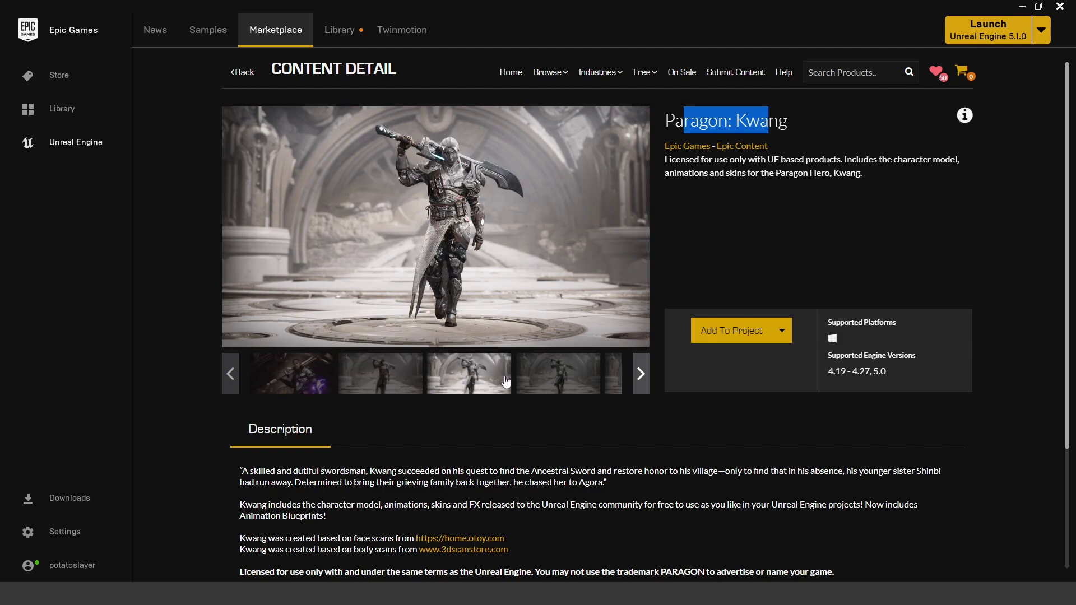
Add the Paragon: Kwang pack, version 5.0, to the EldenRingEnviornment project
left_click(728, 330)
left_click(453, 406)
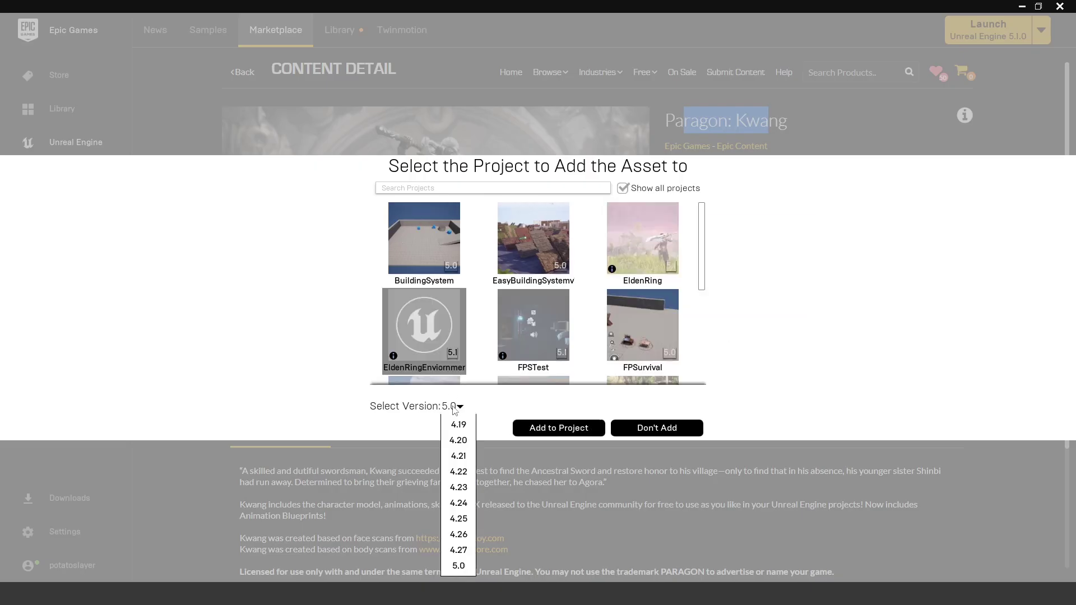
left_click(556, 432)
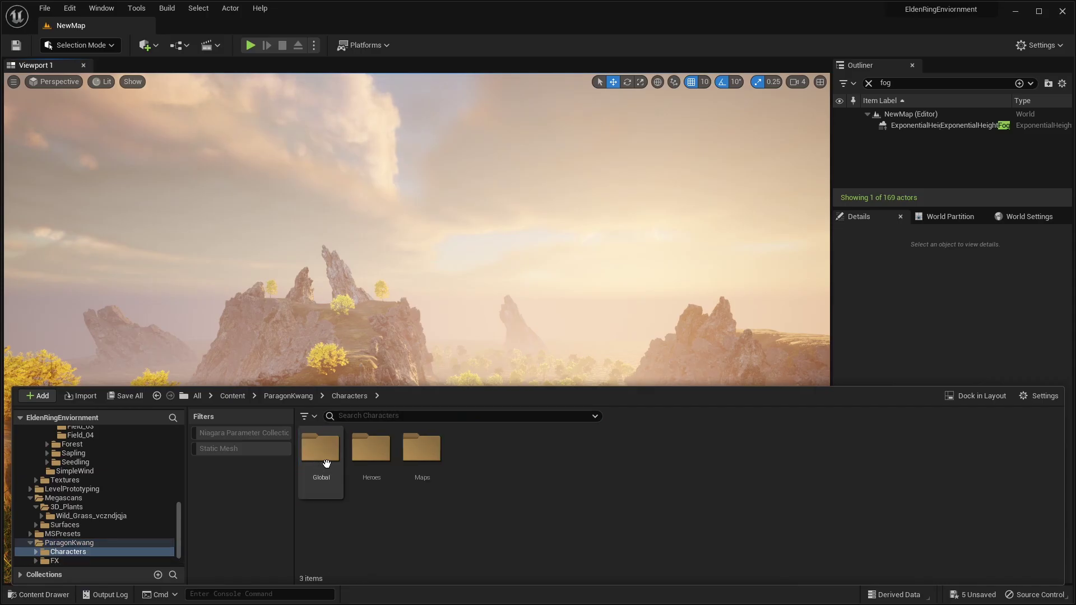
Find the Kwang hero's Meshes folder in ParagonKwang and preview the Kwang_GDC skeletal mesh
left_click(288, 396)
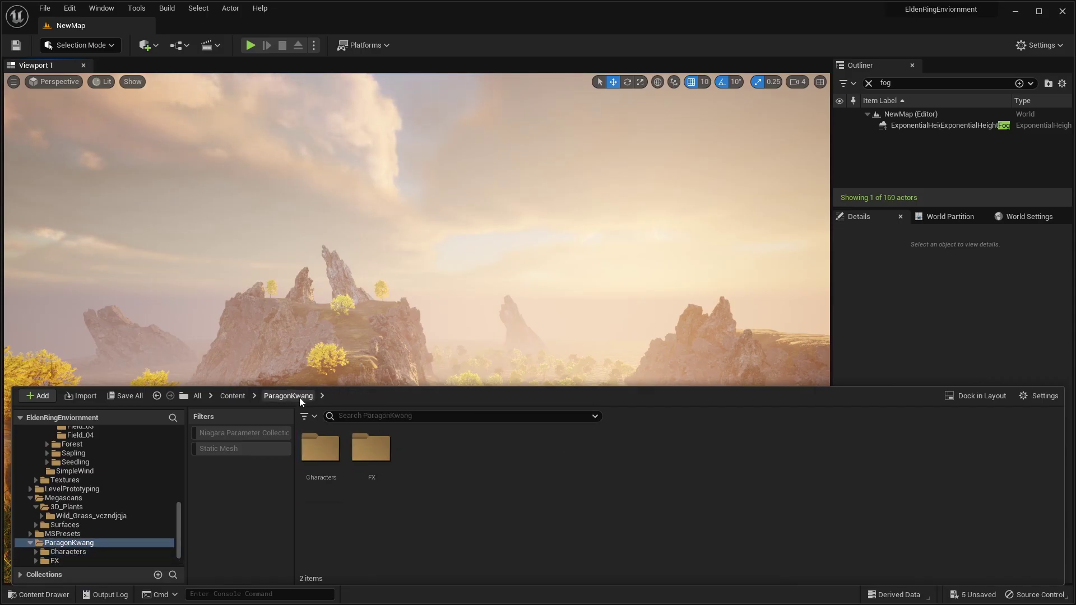
double_click(319, 448)
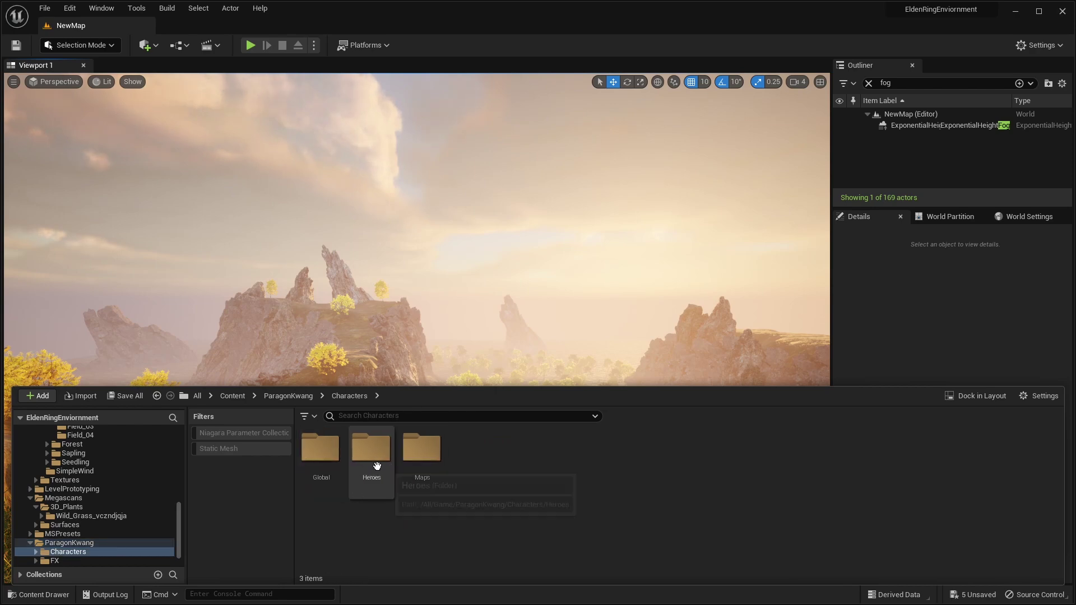
double_click(378, 472)
double_click(334, 463)
double_click(423, 458)
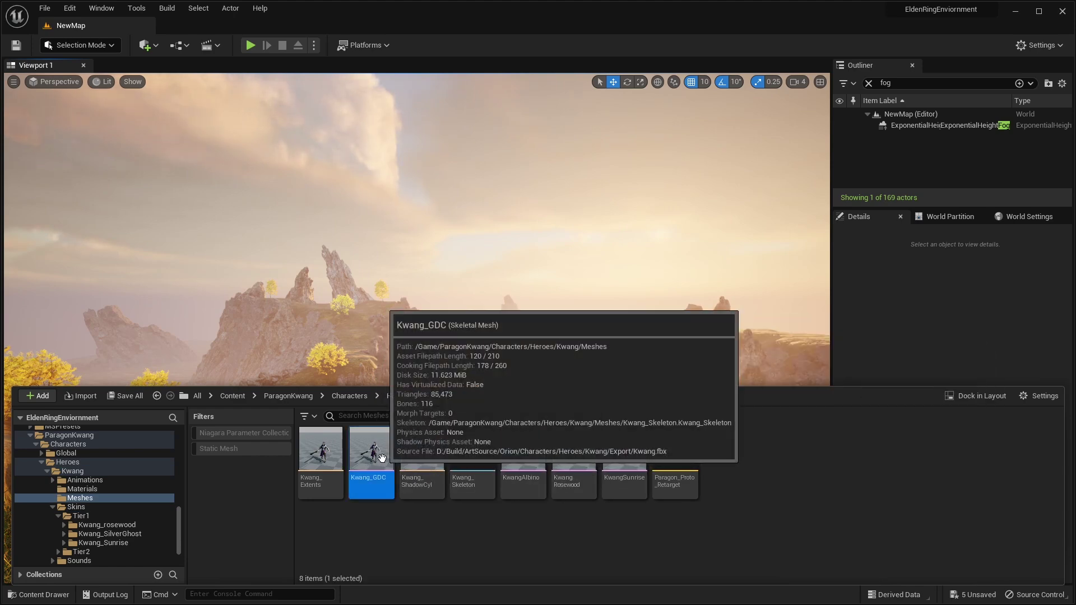
double_click(371, 451)
mouse_move(566, 337)
middle_mouse_down()
mouse_move(565, 393)
mouse_move(562, 322)
mouse_move(558, 344)
middle_mouse_up()
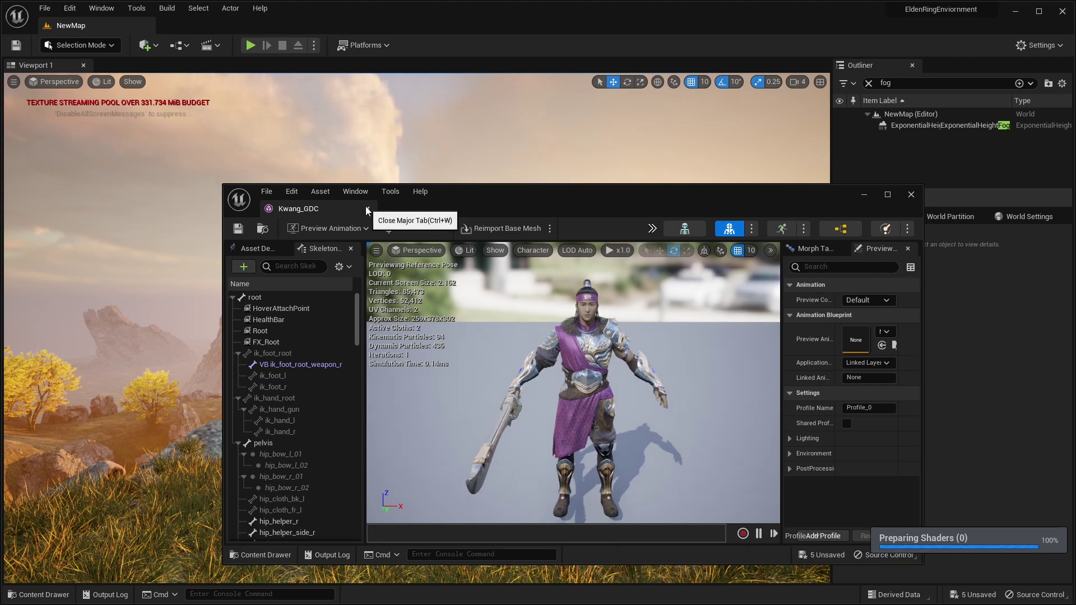
left_click(366, 211)
Look over the other Kwang mesh variants and open the Meshes folder of the Tier2 Kwang_Manban skin
left_click(53, 599)
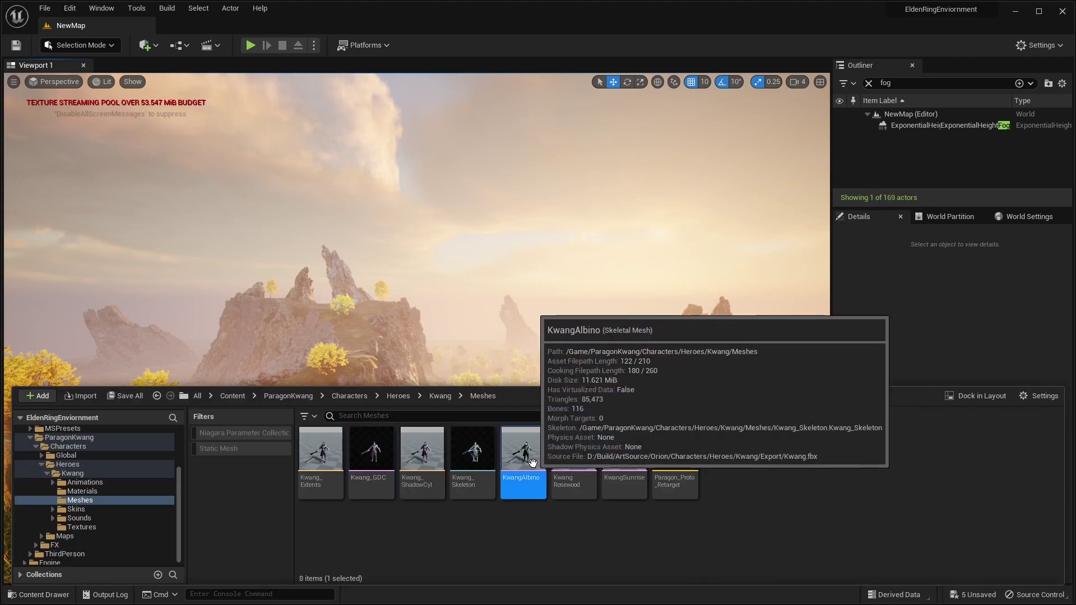
double_click(525, 457)
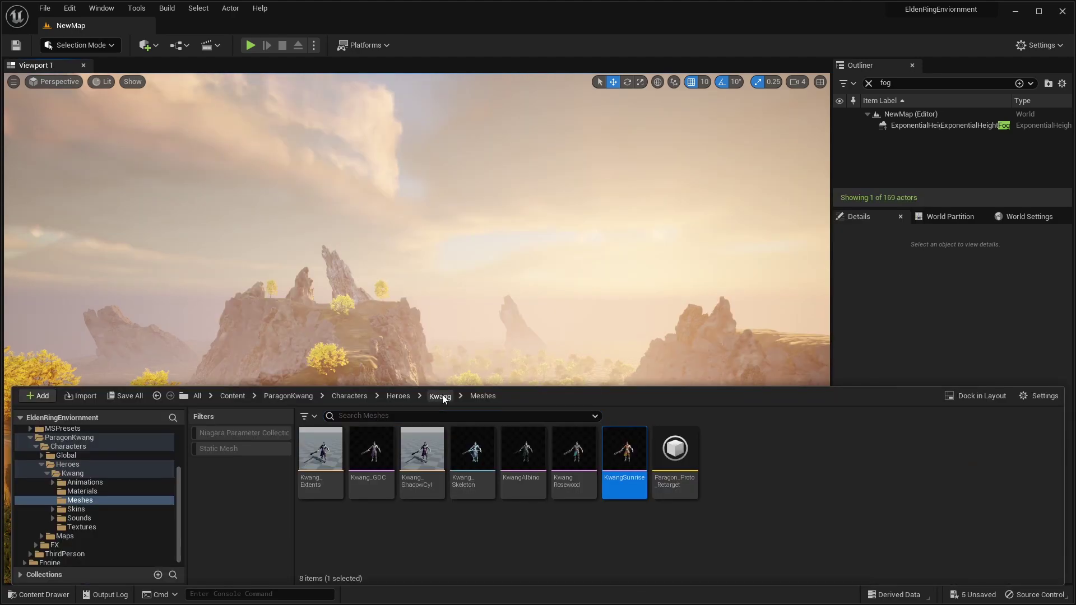
left_click(441, 396)
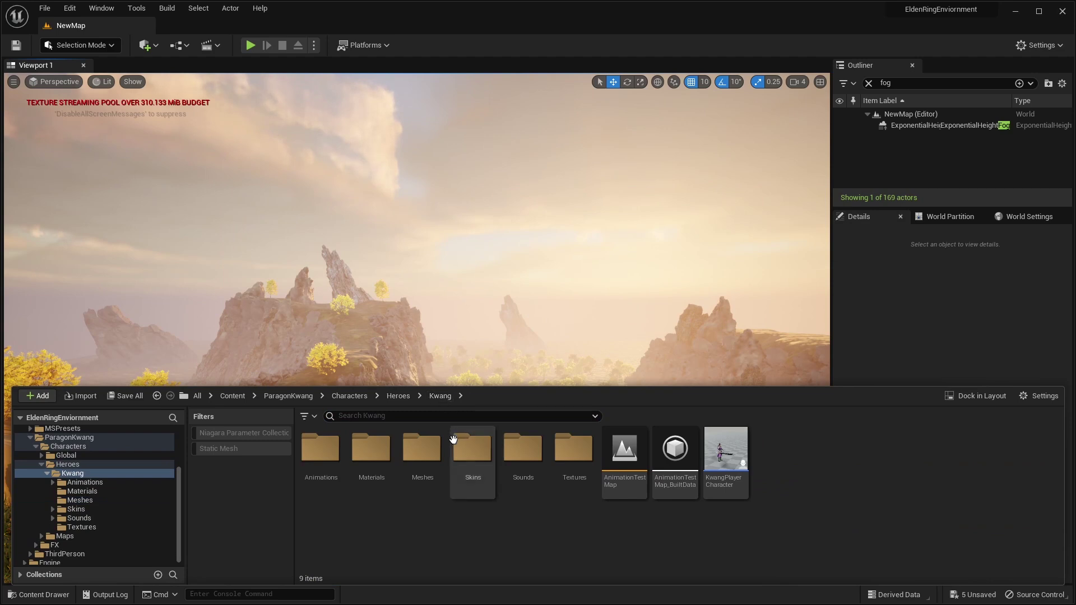
double_click(457, 445)
double_click(371, 458)
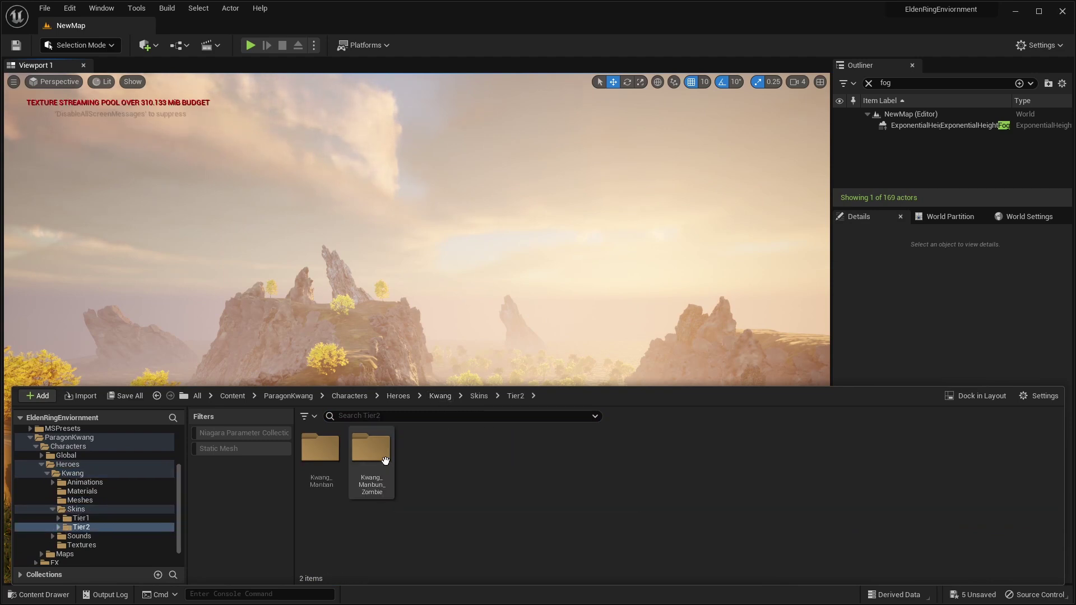
double_click(338, 471)
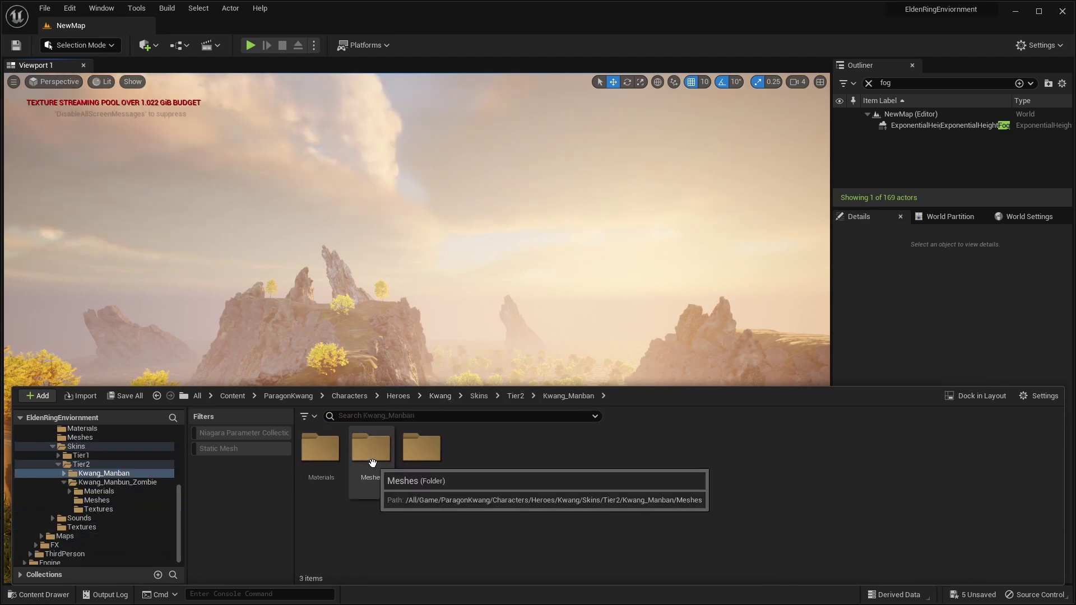
double_click(372, 467)
Place the KwangManbun skeletal mesh in the foreground grass, facing the cliffs, and set the camera speed to 2
left_click_drag(320, 451, 478, 509)
left_click_drag(477, 459, 478, 430)
left_click_drag(447, 478, 421, 478)
right_click_drag(474, 464, 519, 409)
key("w")
key("s")
key("q")
key("w")
left_click(795, 82)
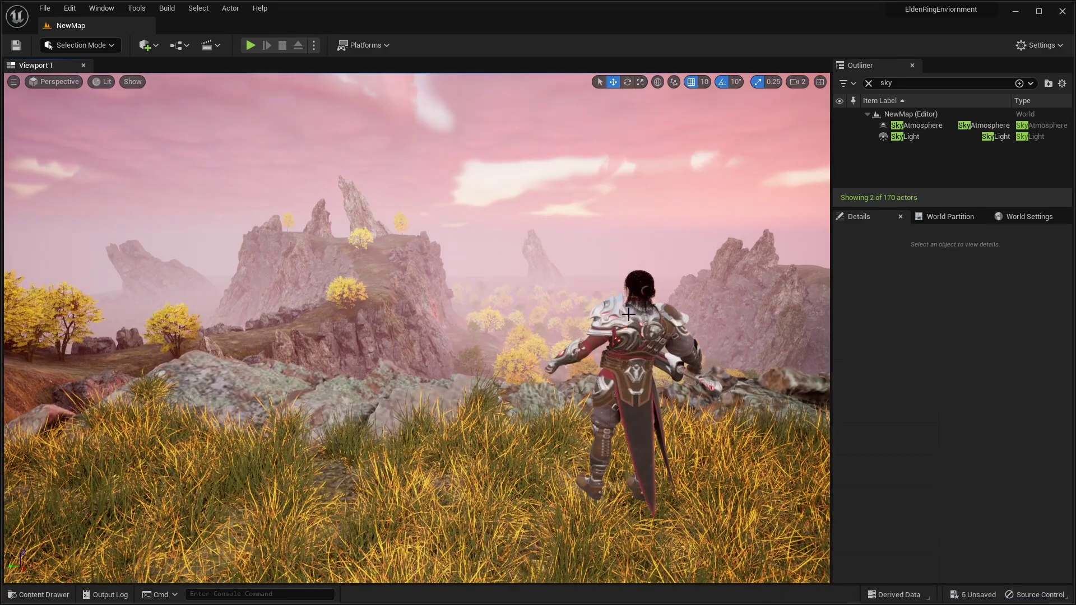
Lower the KwangManbun character into the grass and shift it slightly along its red axis
left_click(628, 314)
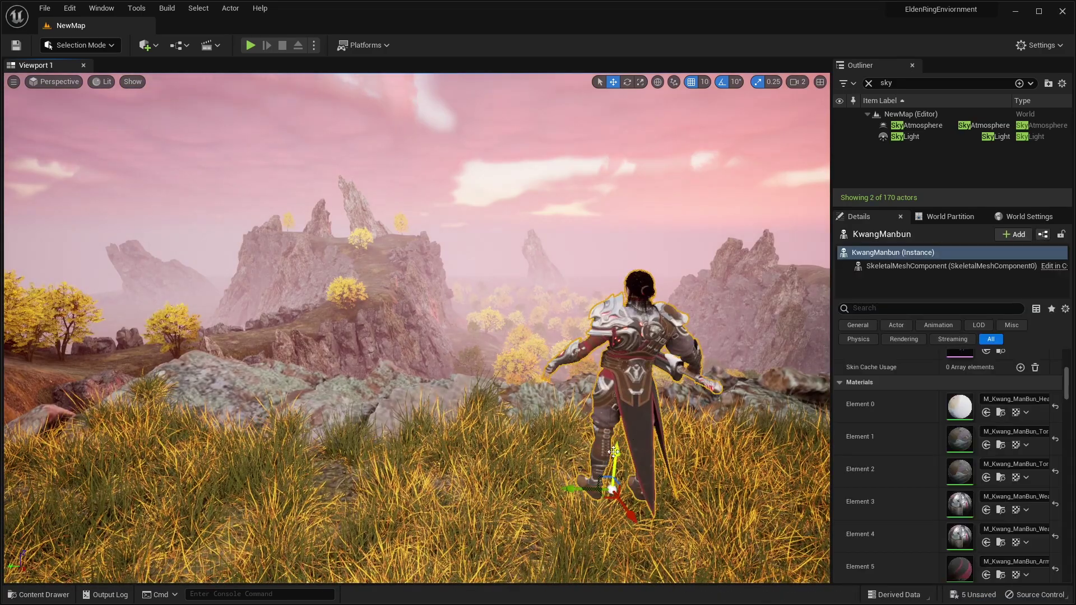
left_click_drag(613, 451, 612, 483)
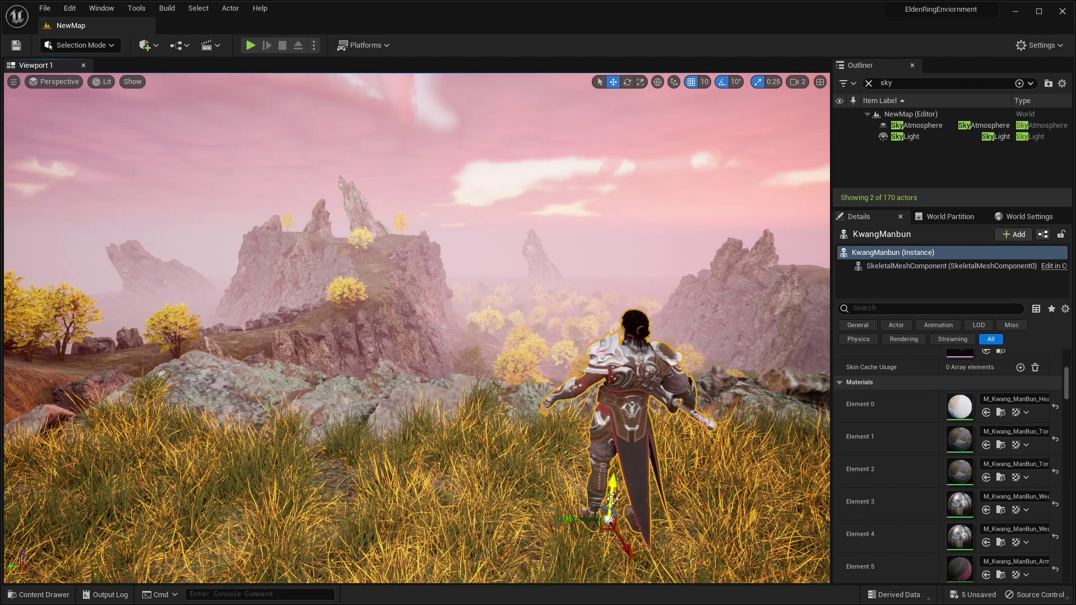
left_click_drag(619, 542, 626, 558)
right_click_drag(603, 372, 627, 371)
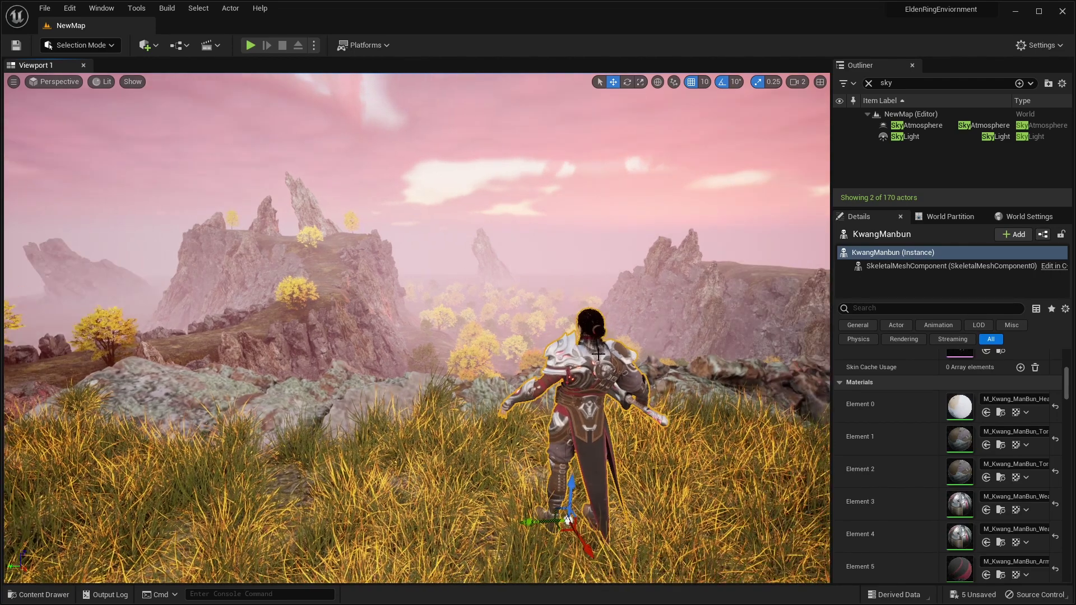
Switch the character's Animation Mode to Use Animation Asset and assign the FrontEndPose animation
scroll(971, 434, "up", 6)
left_click(952, 433)
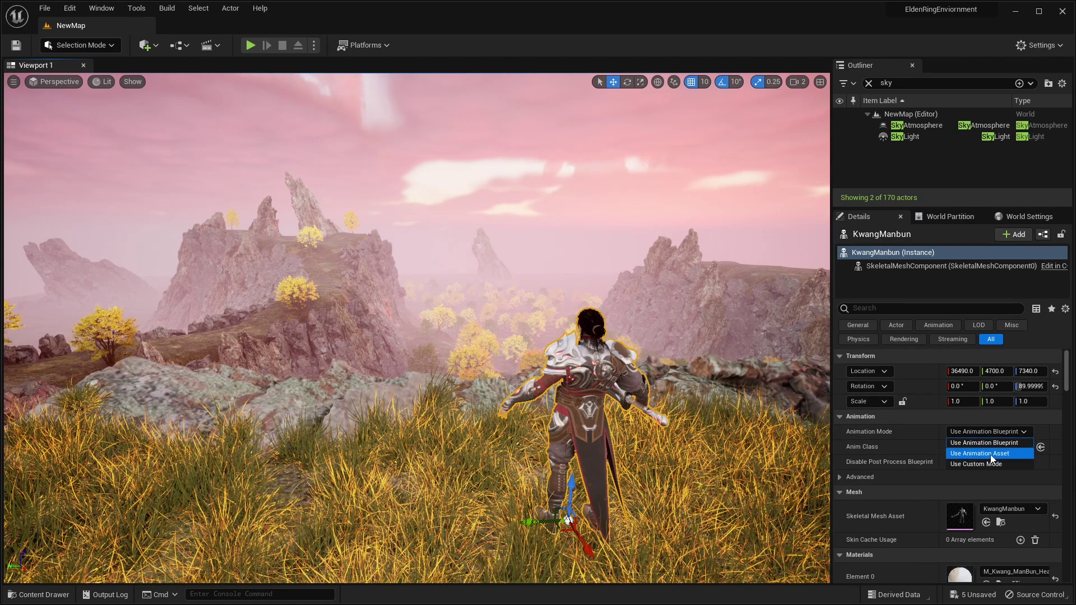
left_click(991, 455)
left_click(993, 450)
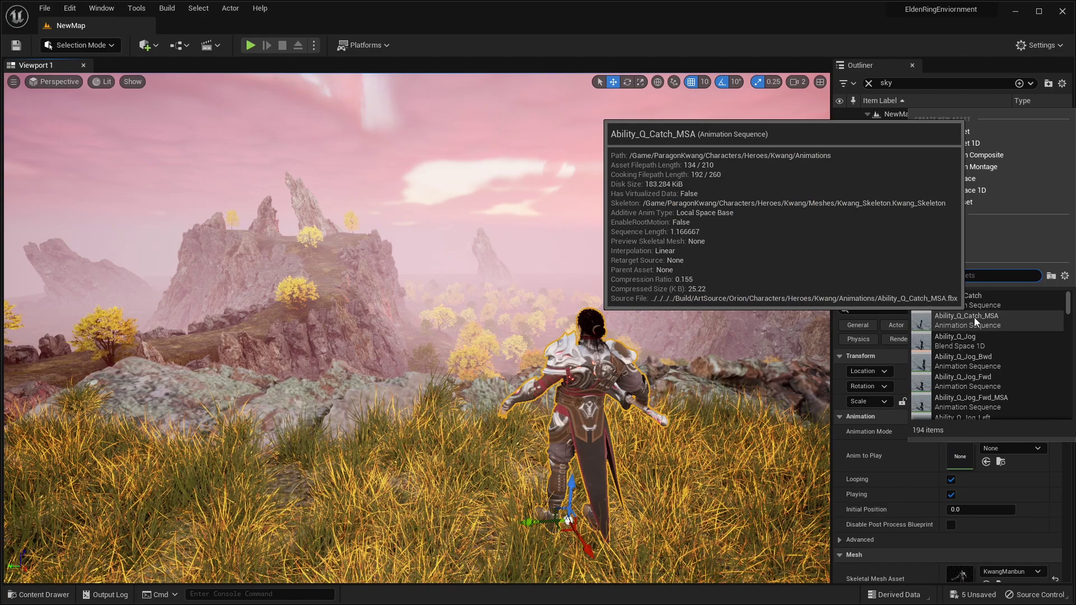
type("r")
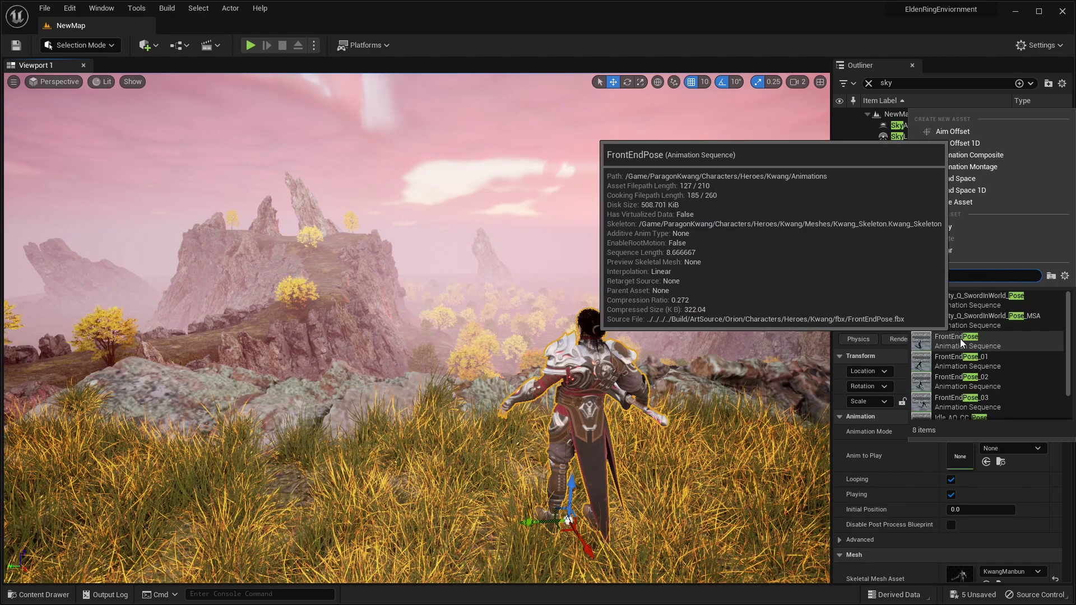
left_click(956, 338)
right_click_drag(658, 247, 645, 241)
left_click(638, 169)
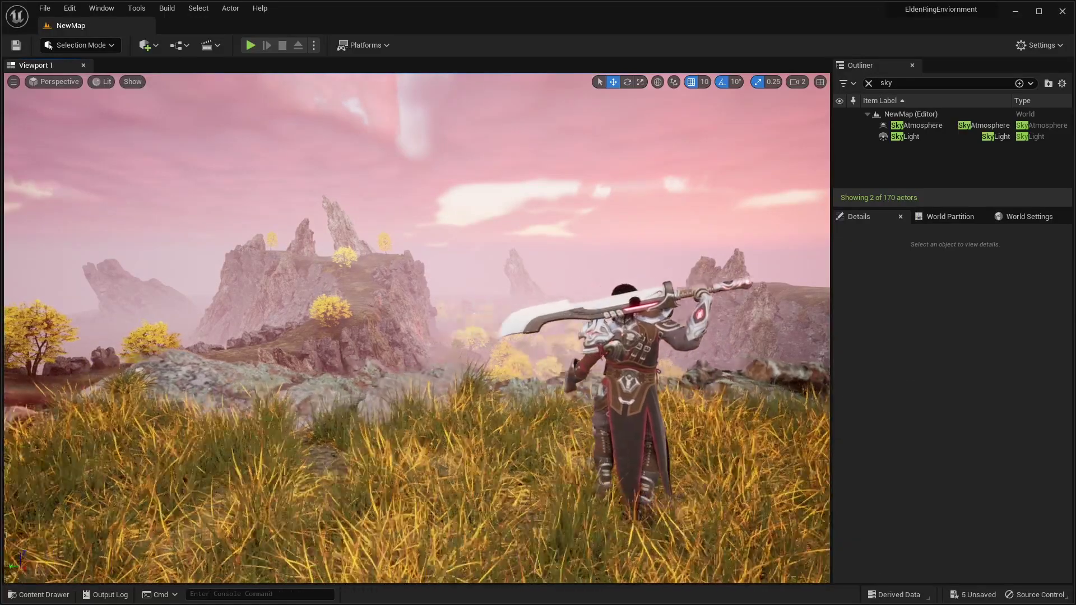
key("e")
right_click_drag(606, 170, 611, 198)
key("q")
key("a")
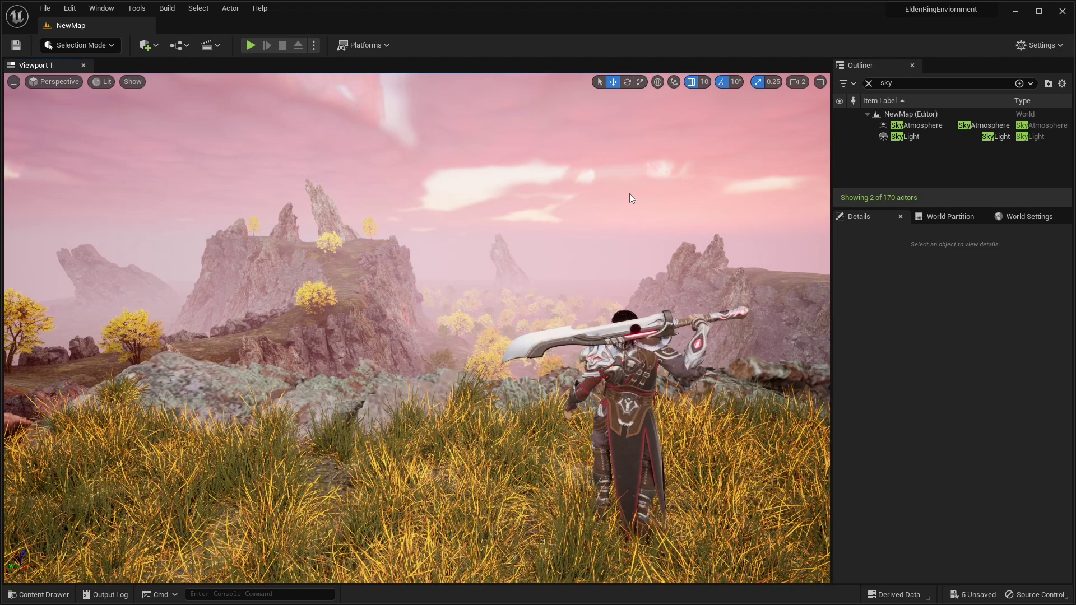
Override the level's GameMode with BP_ThirdPersonGameMode and expand the selected game mode's classes
left_click(1015, 223)
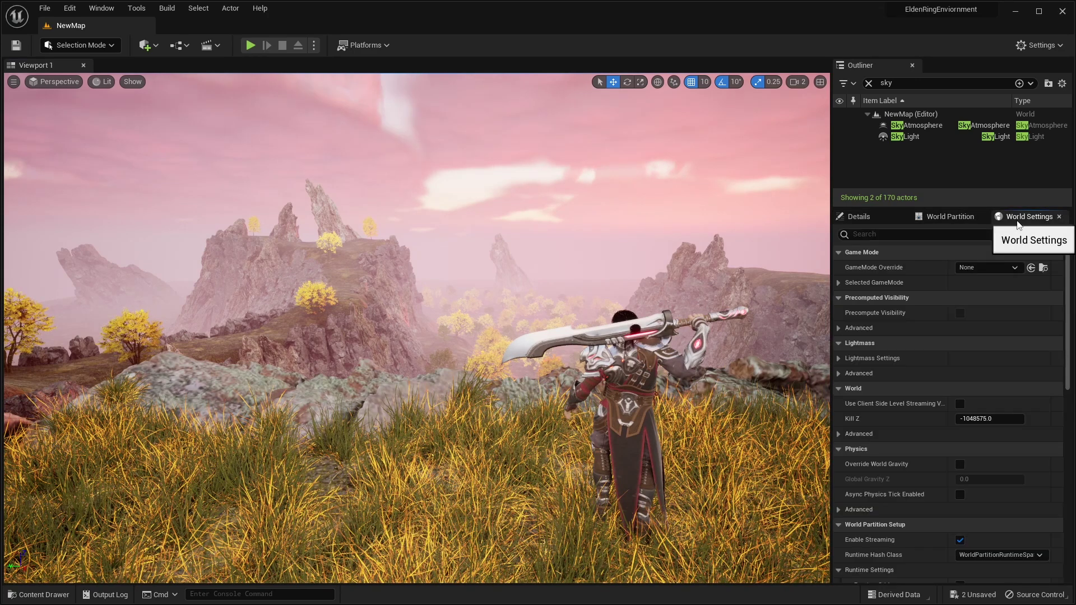
left_click(990, 269)
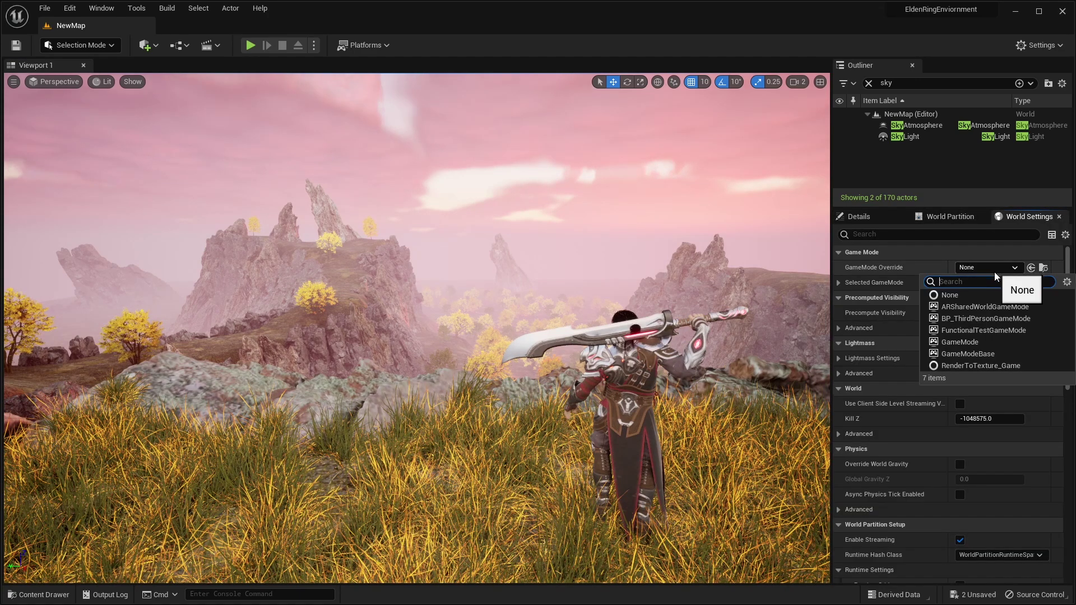
left_click(981, 318)
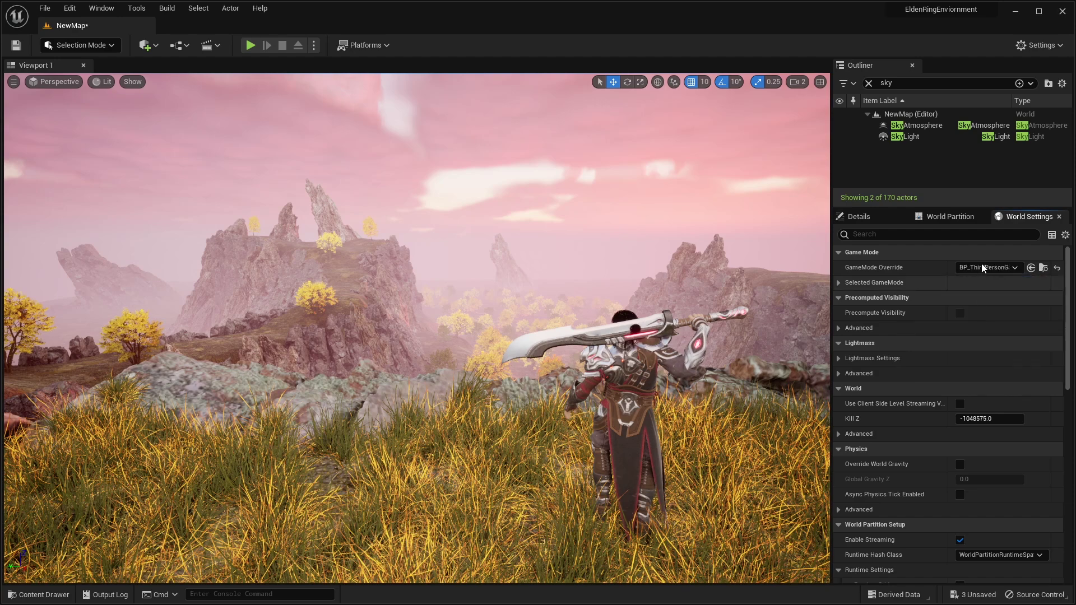
left_click(839, 282)
Play the level in the editor and run the third-person character around the grass near the posed Kwang figure
left_click(251, 44)
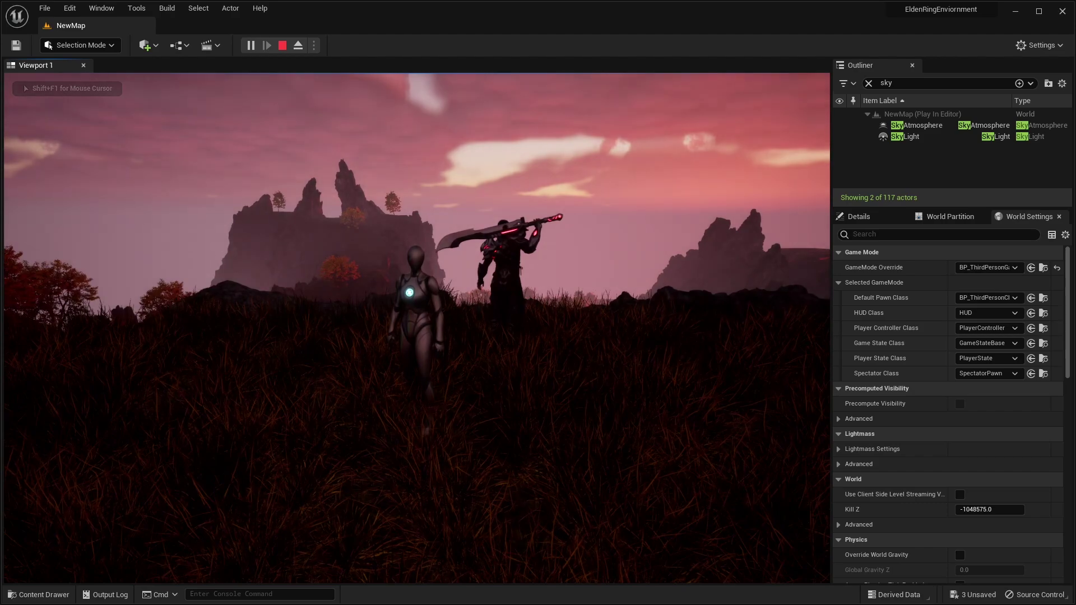
key("w")
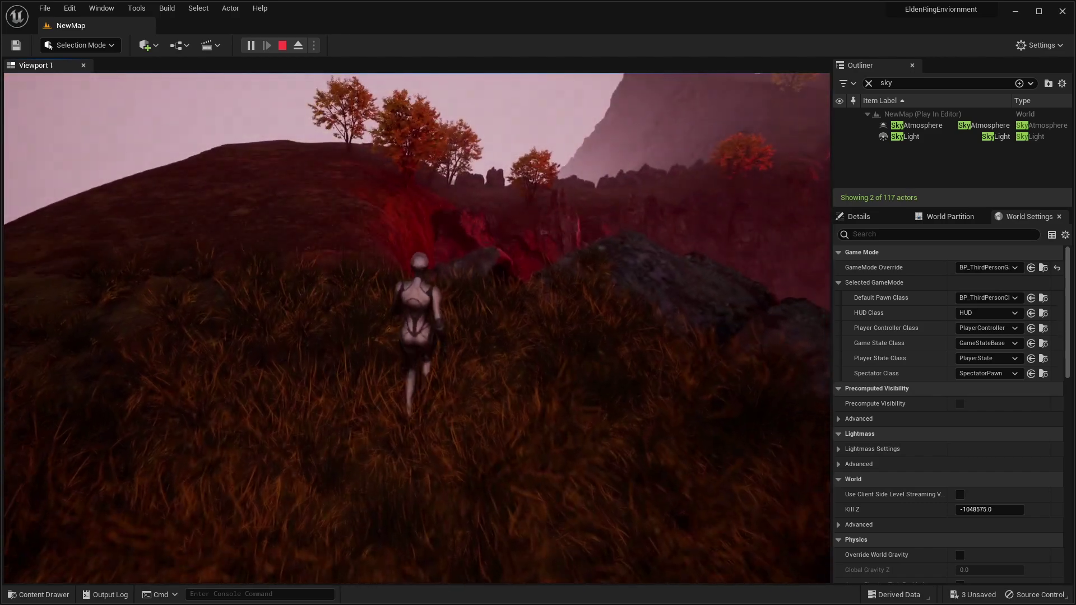
key("d")
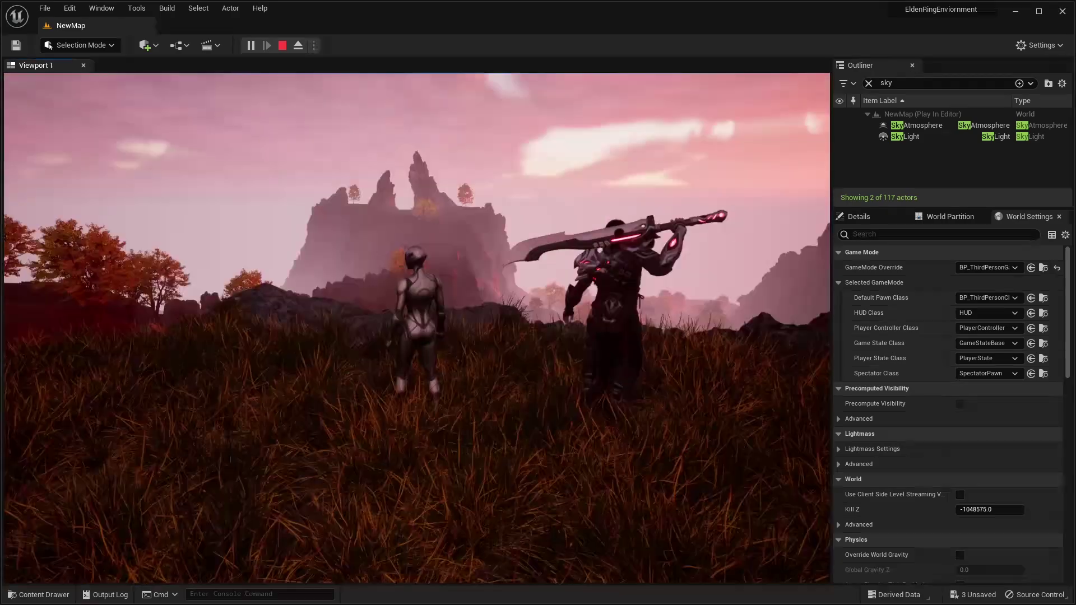
key("a")
key("s")
key("w")
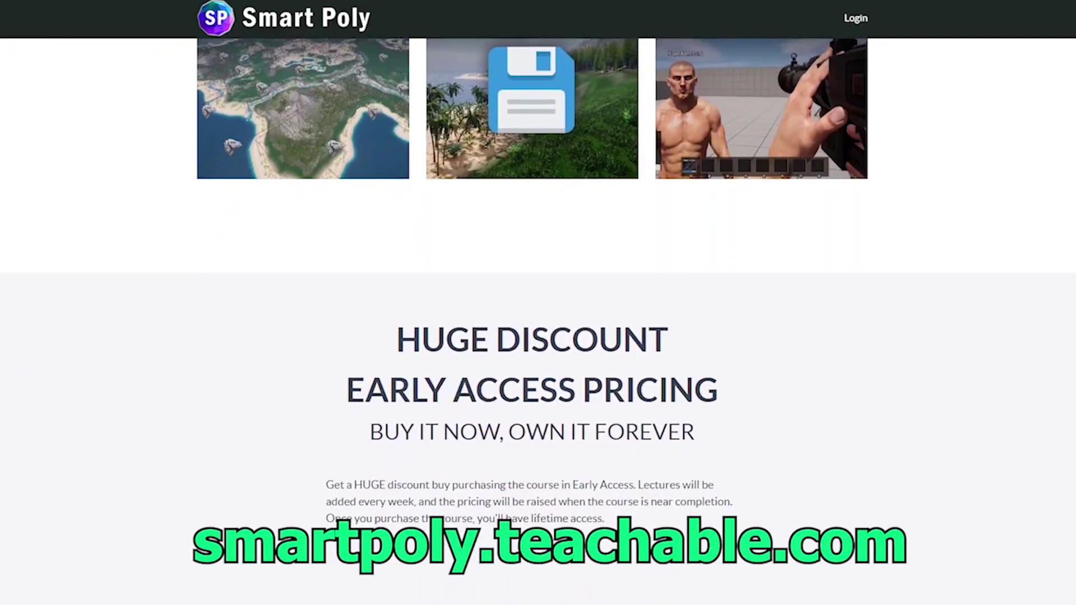
scroll(538, 321, "down", 6)
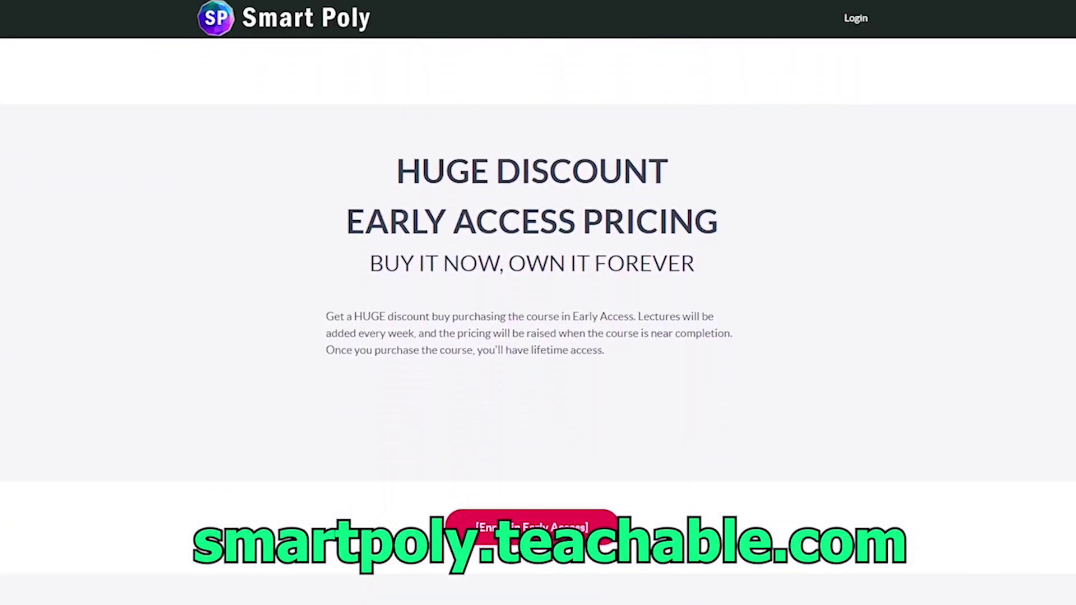
scroll(538, 322, "down", 6)
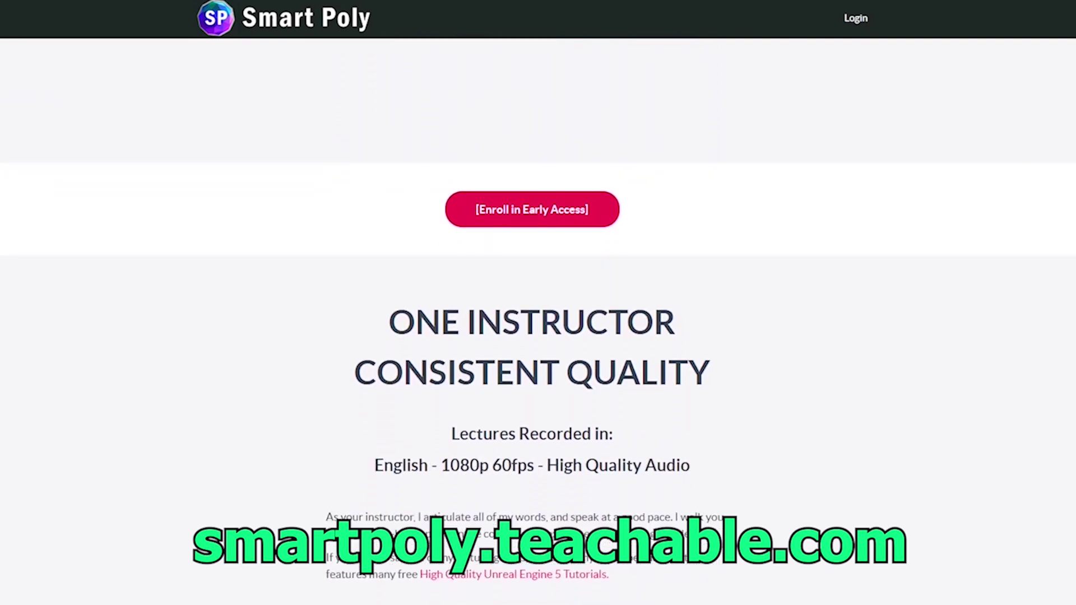
scroll(538, 322, "down", 6)
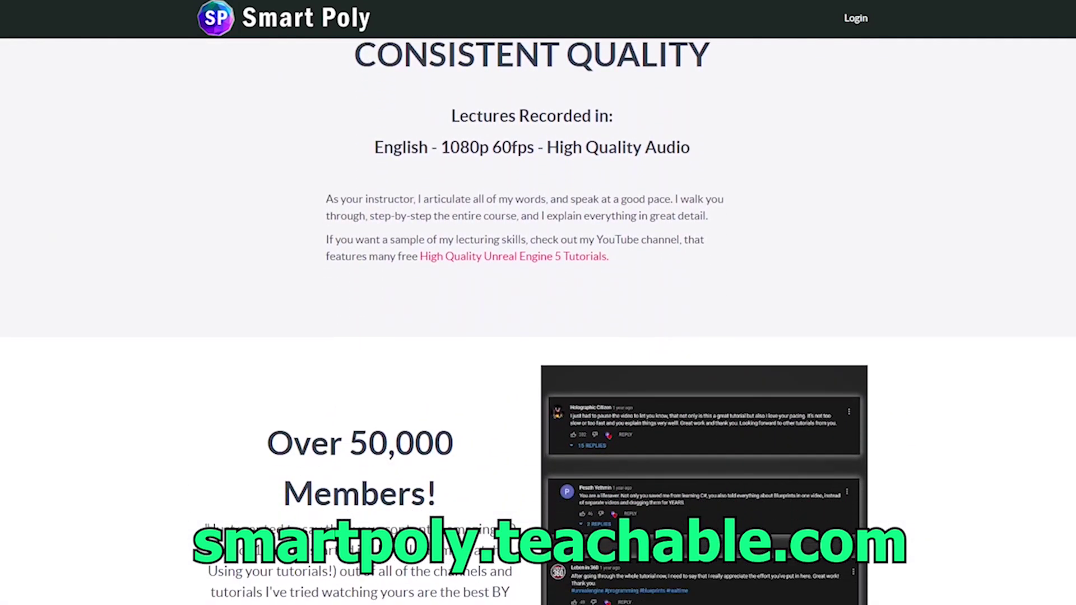
scroll(538, 322, "down", 3)
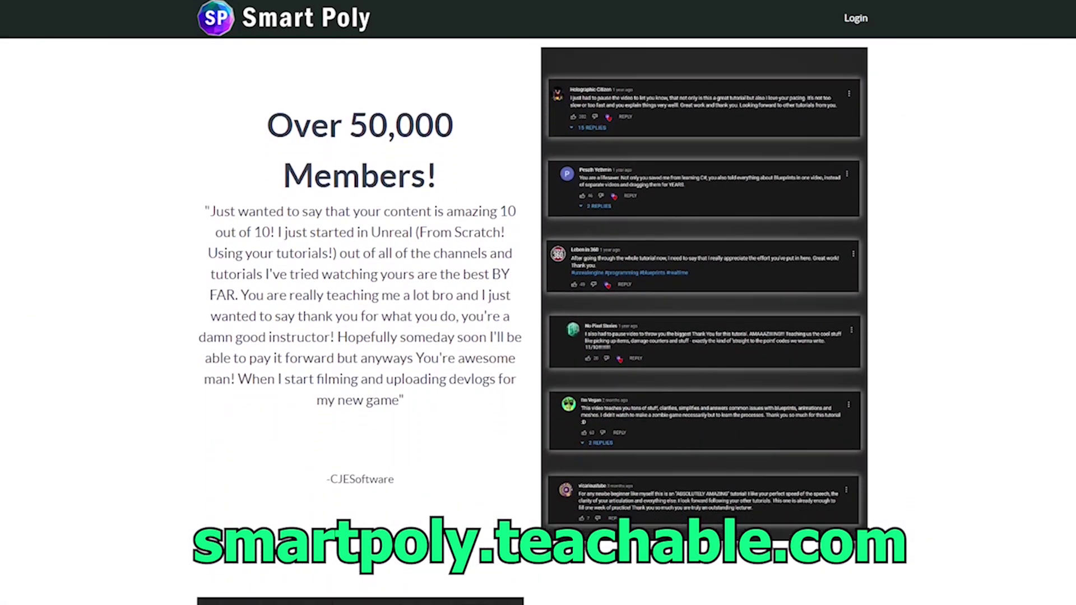
scroll(538, 322, "down", 4)
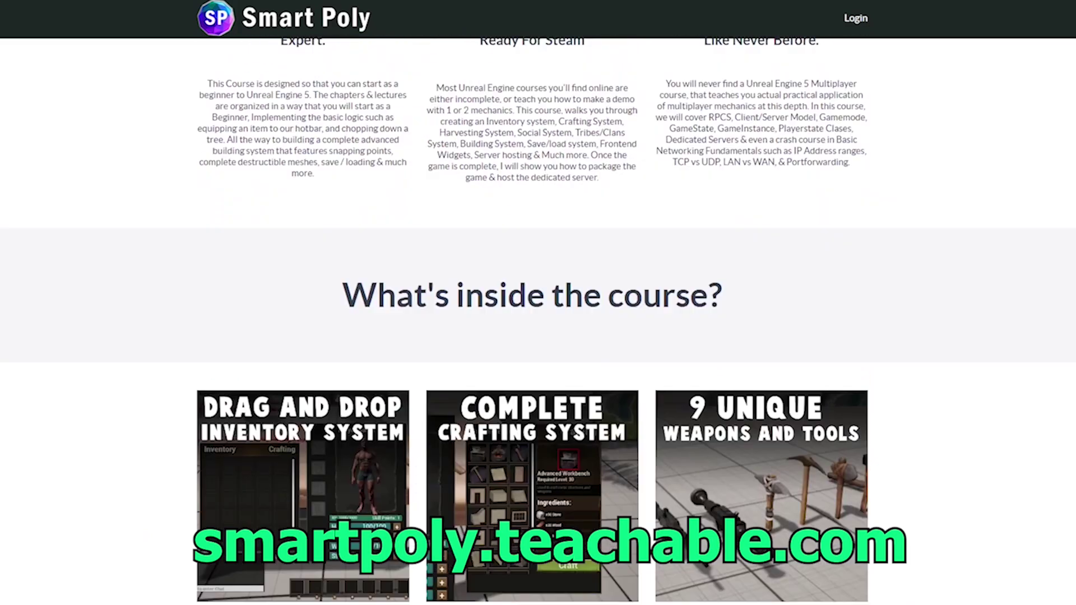
scroll(538, 321, "down", 4)
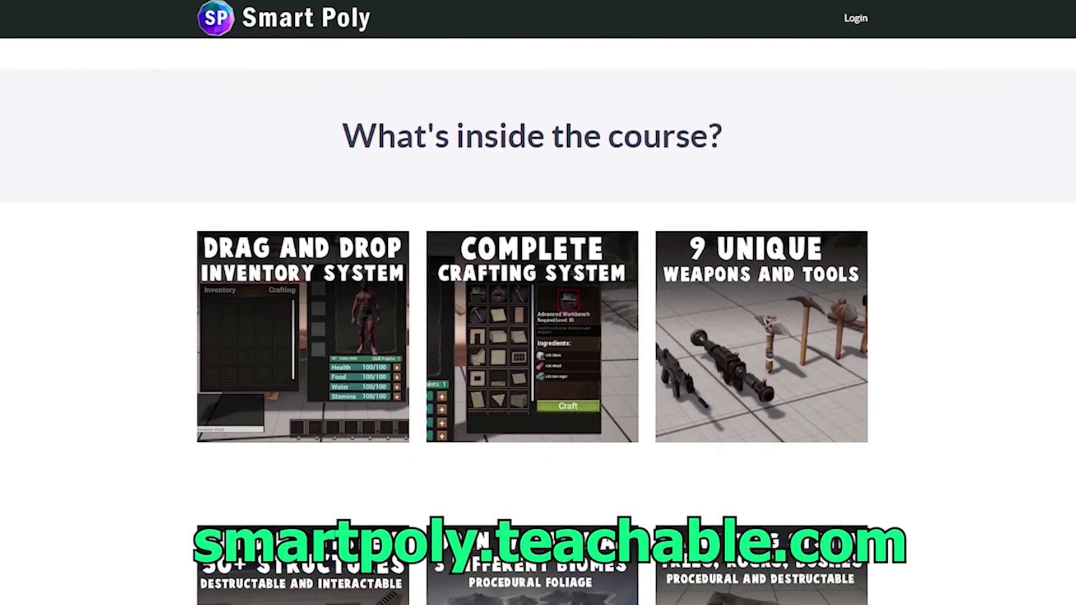
scroll(538, 322, "down", 1)
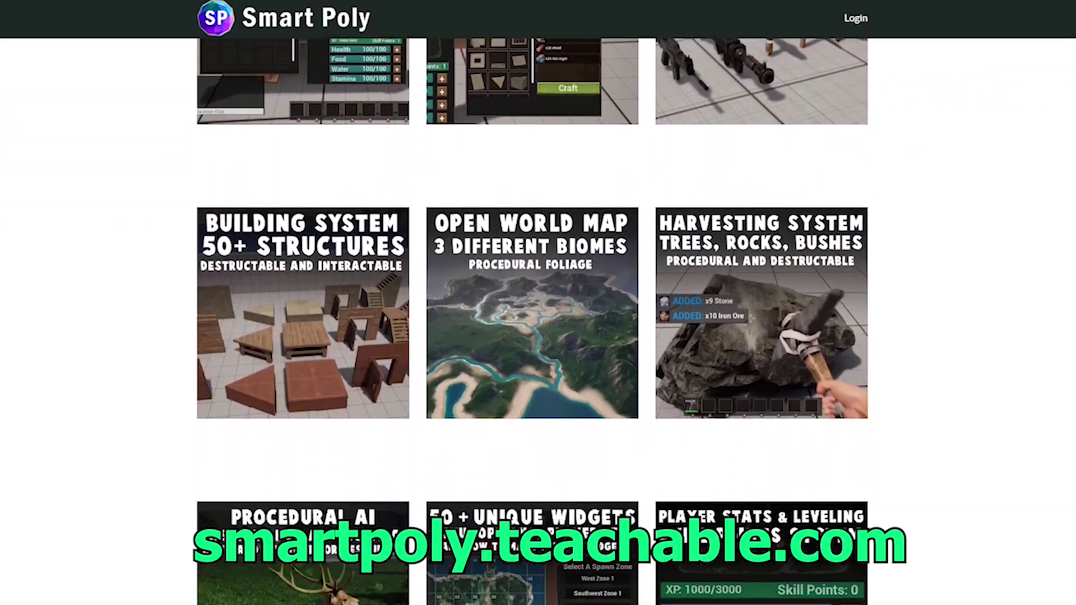